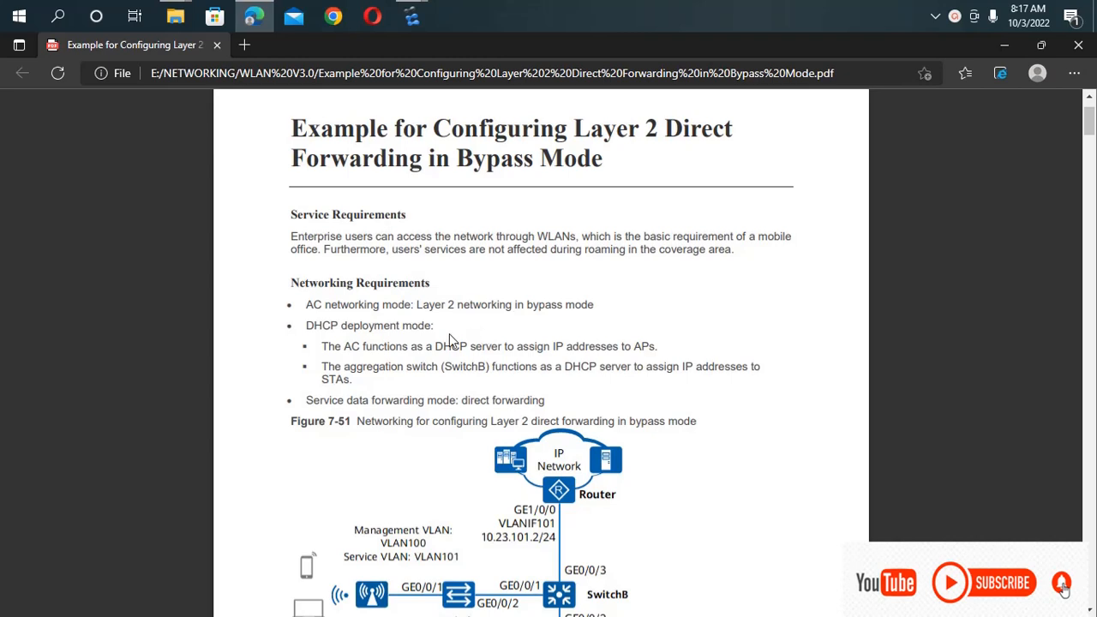
Review the service requirements, networking requirements and the Figure 7-51 topology in the Layer 2 direct forwarding bypass-mode example.
scroll(449, 336, "down", 2)
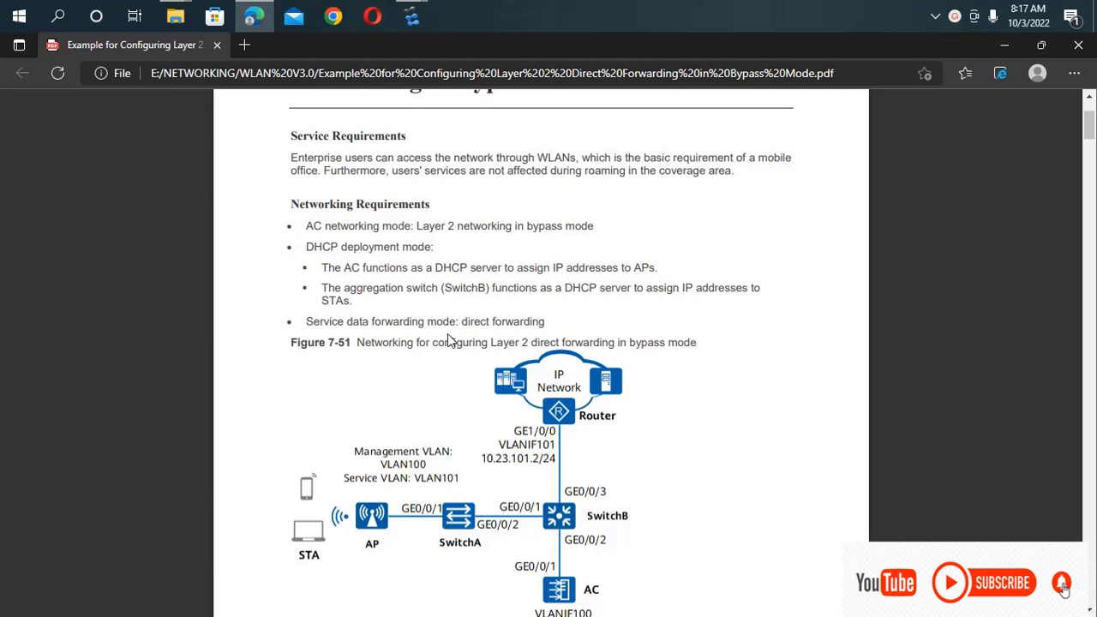
scroll(449, 338, "down", 1)
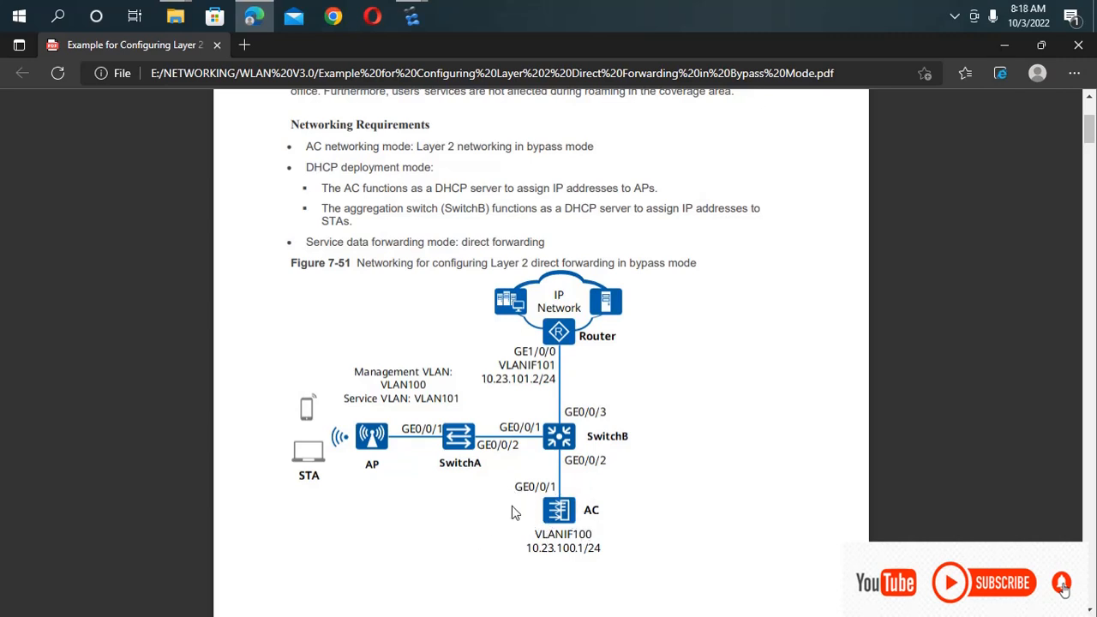
scroll(305, 380, "up", 1)
scroll(305, 380, "up", 1)
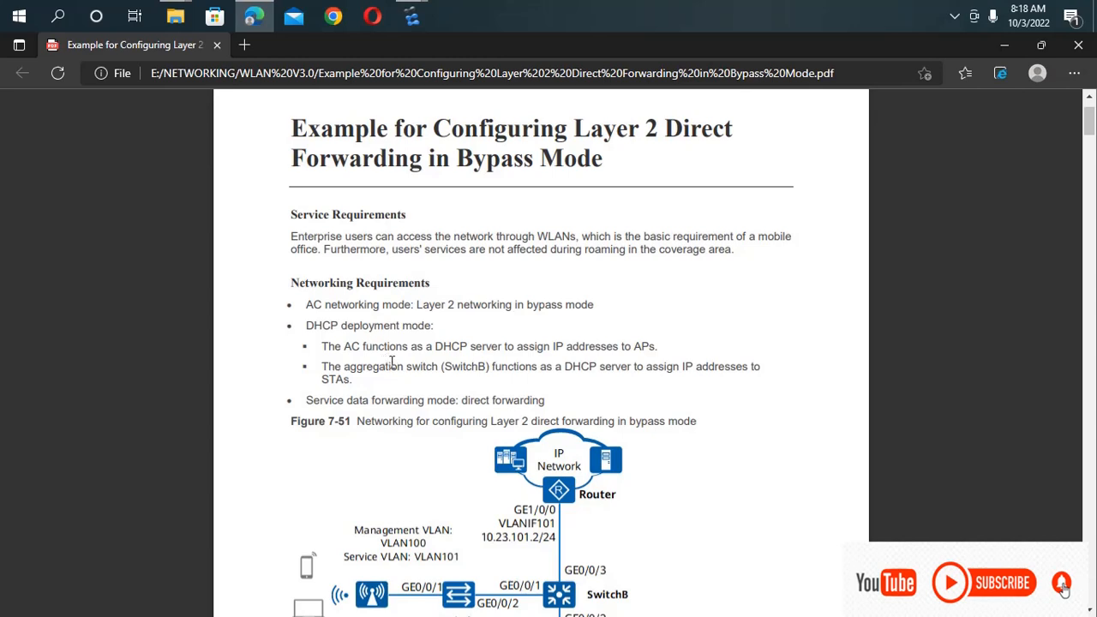
scroll(544, 363, "down", 1)
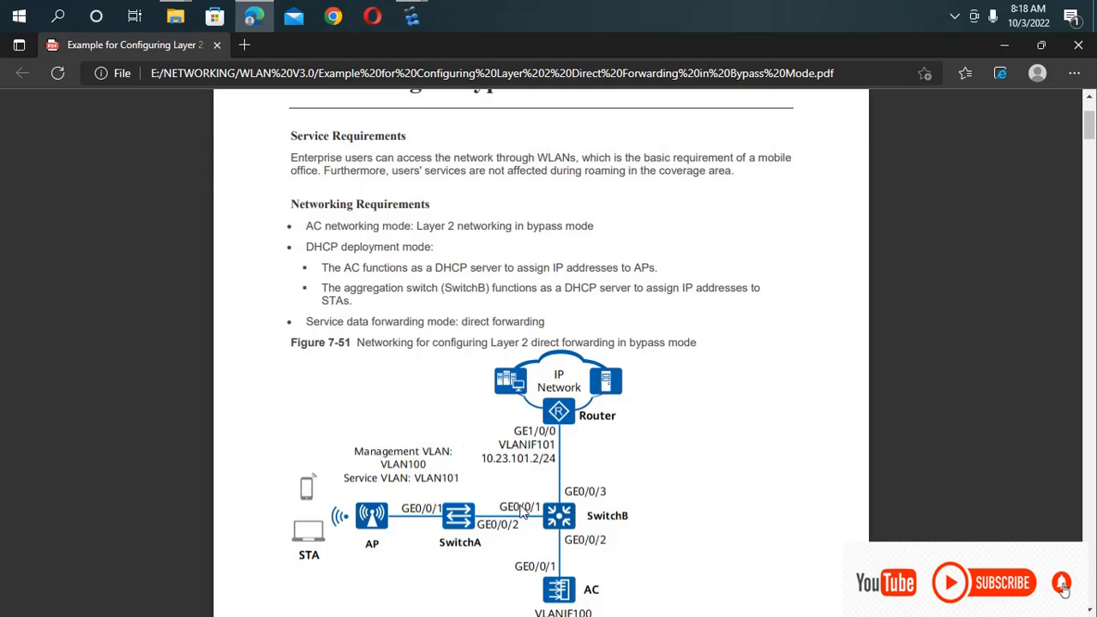
scroll(525, 574, "down", 1)
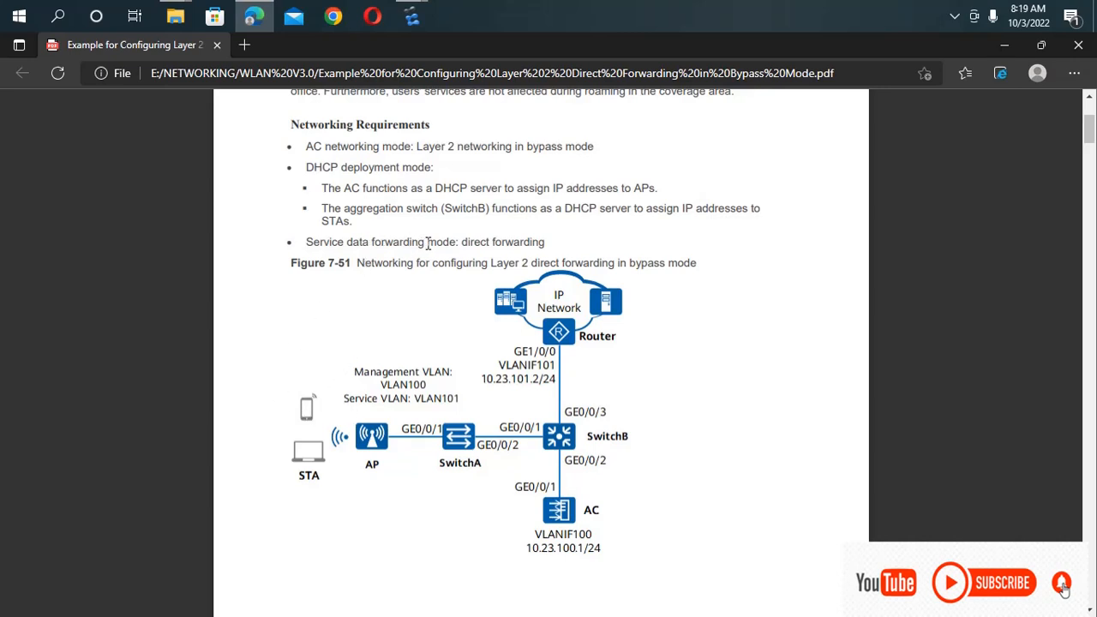
scroll(418, 405, "down", 1)
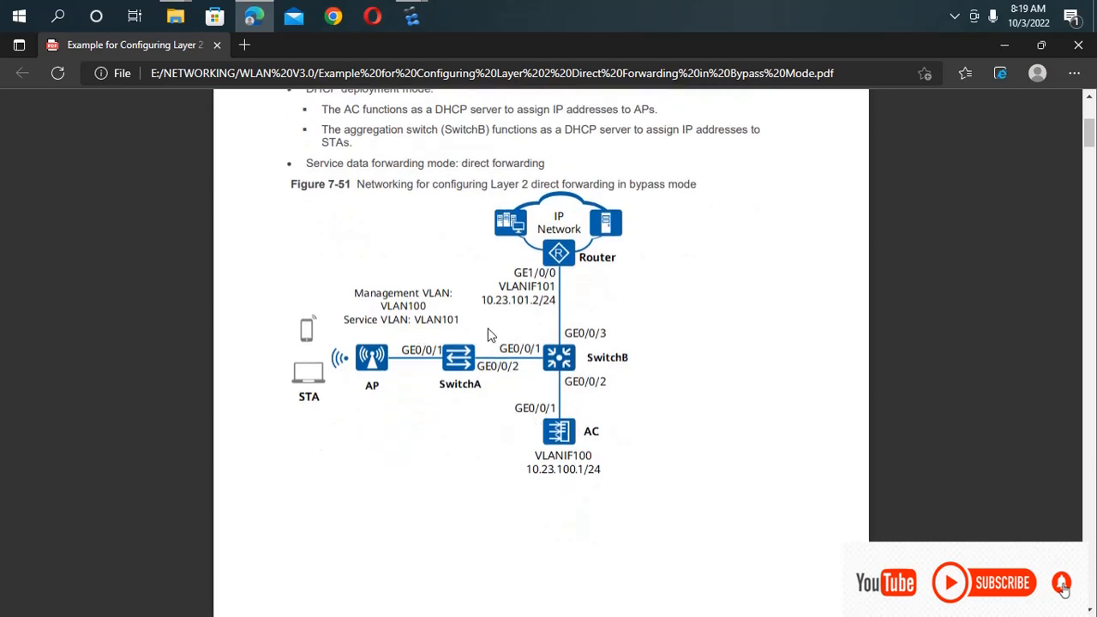
scroll(435, 348, "down", 5)
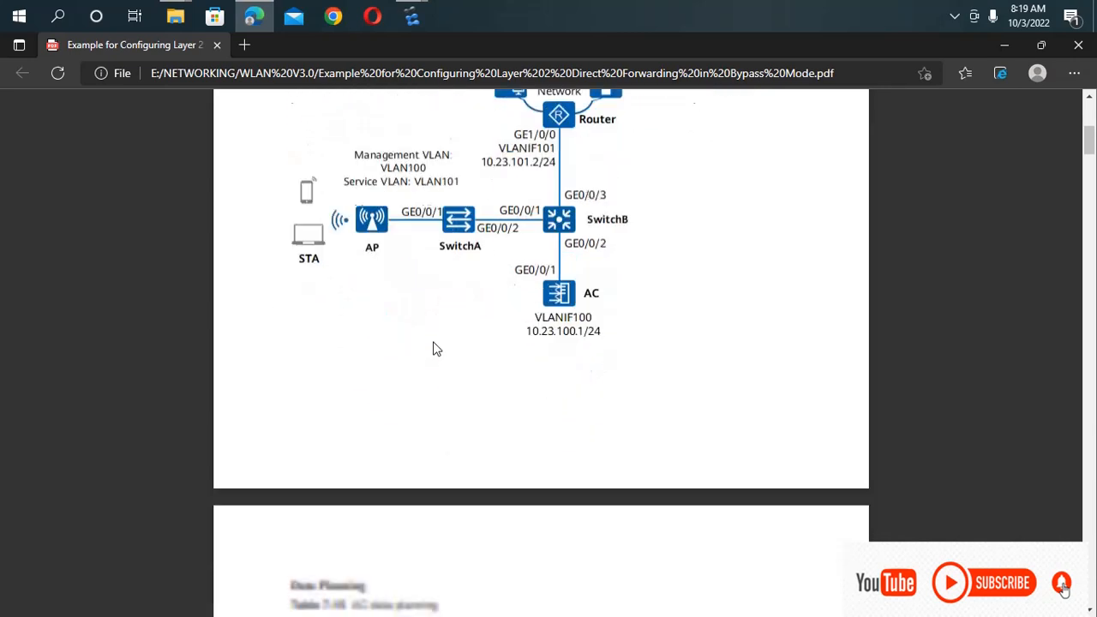
Examine the AC data planning table, including the source interface address and the SSID, security and VAP profiles, plus the configuration roadmap.
scroll(435, 348, "down", 1)
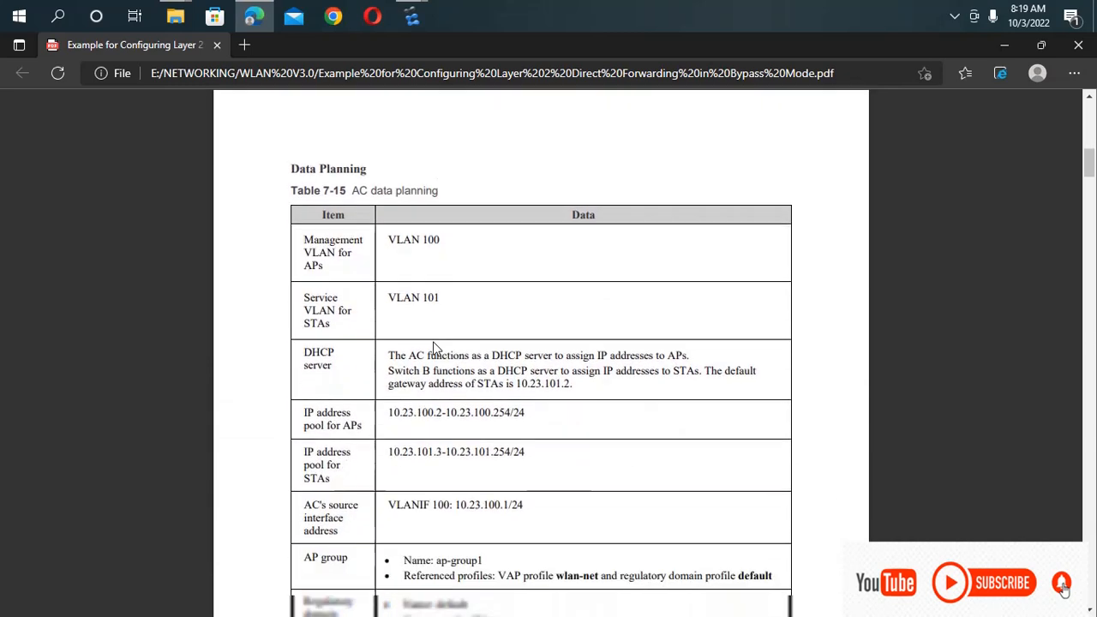
scroll(435, 348, "down", 1)
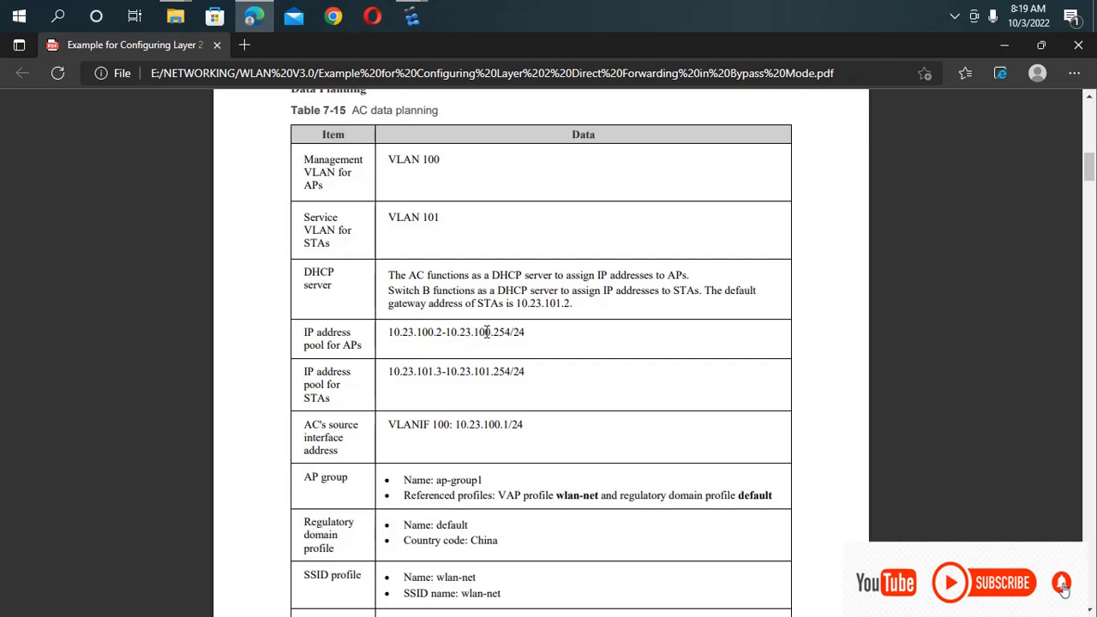
scroll(500, 337, "down", 1)
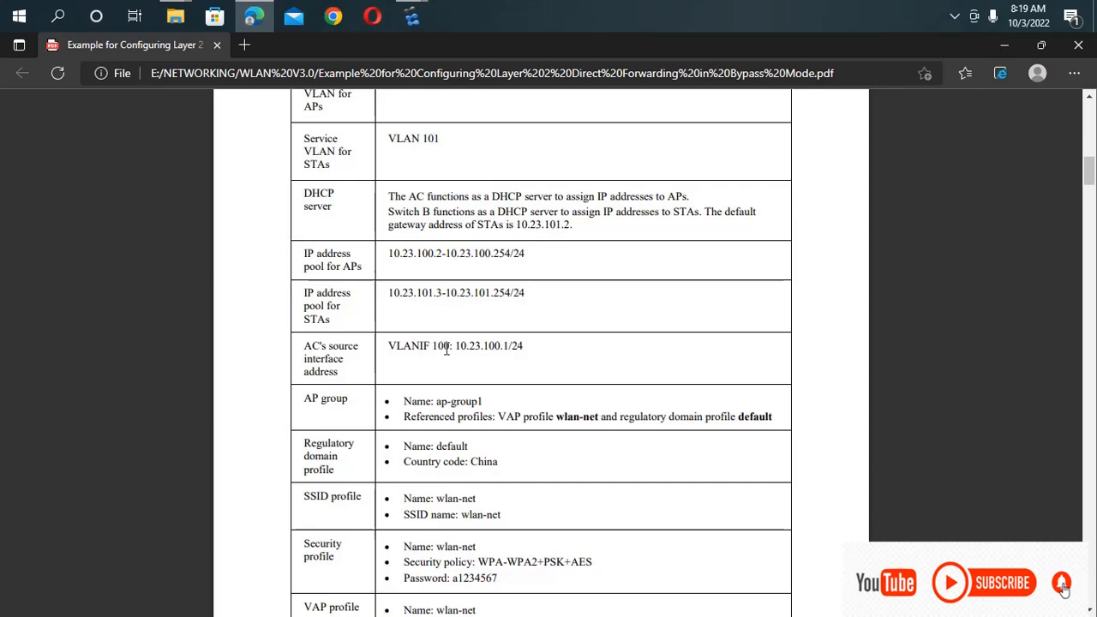
left_click_drag(455, 347, 382, 345)
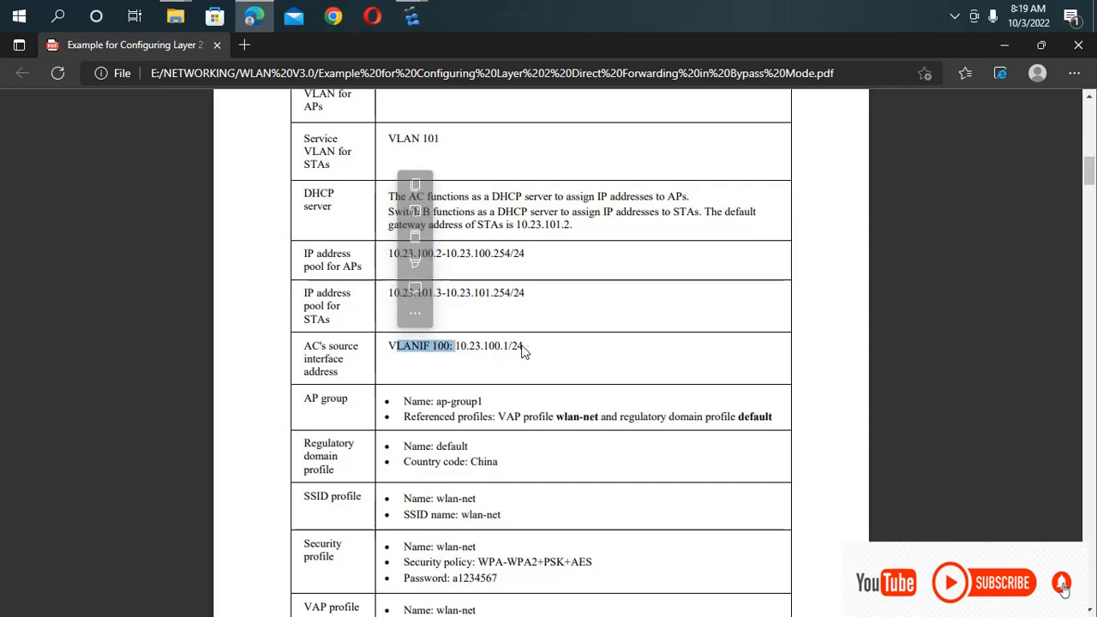
left_click_drag(523, 347, 450, 346)
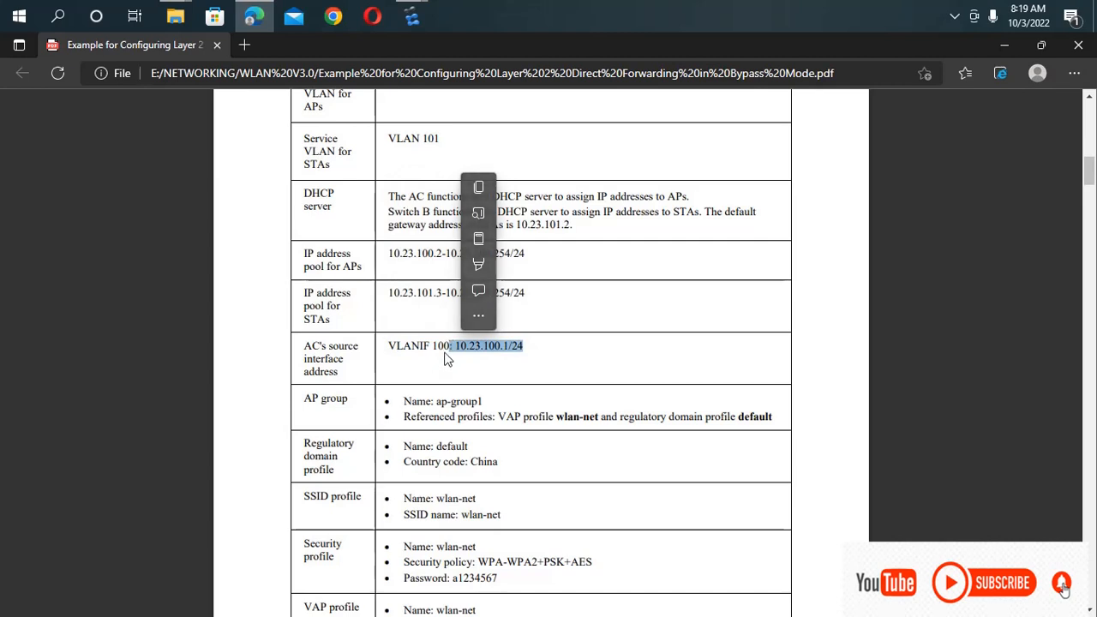
scroll(445, 360, "down", 1)
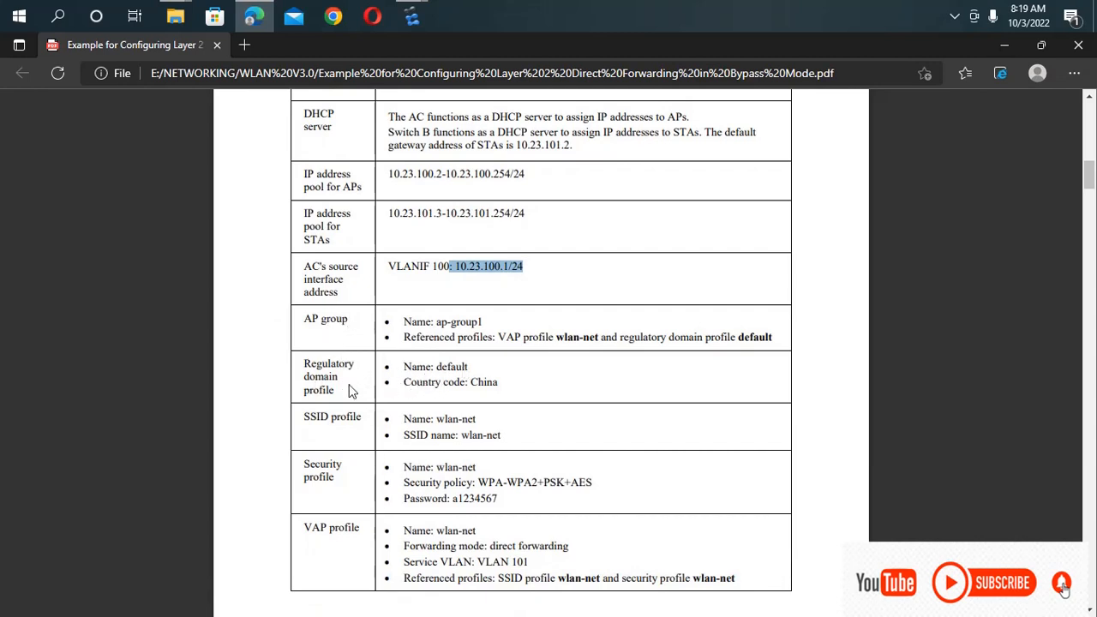
scroll(347, 382, "down", 1)
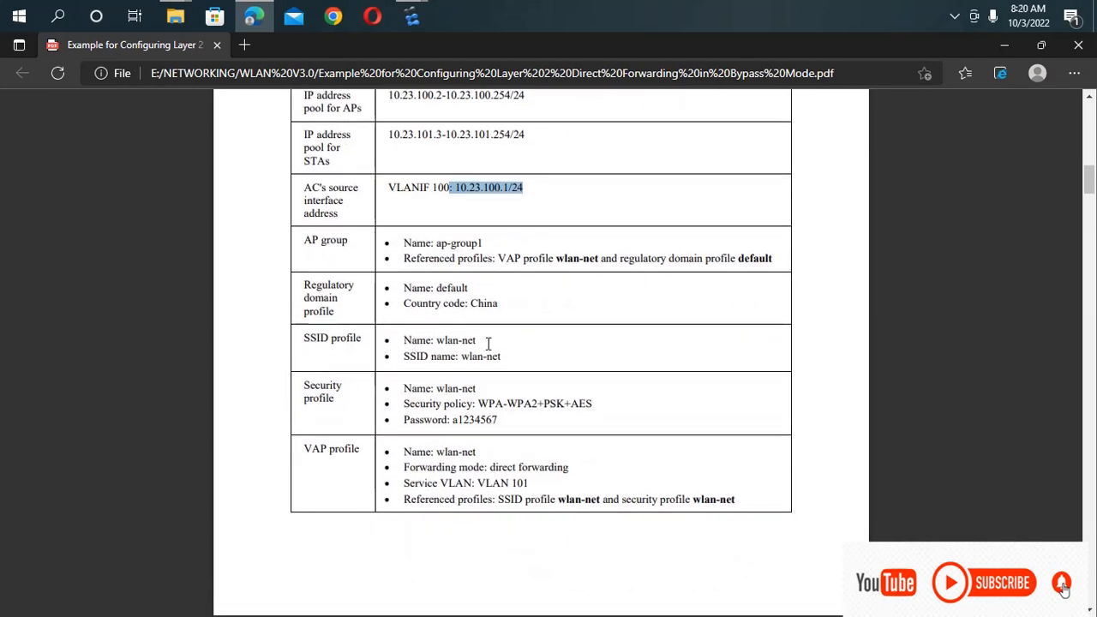
left_click_drag(476, 340, 431, 341)
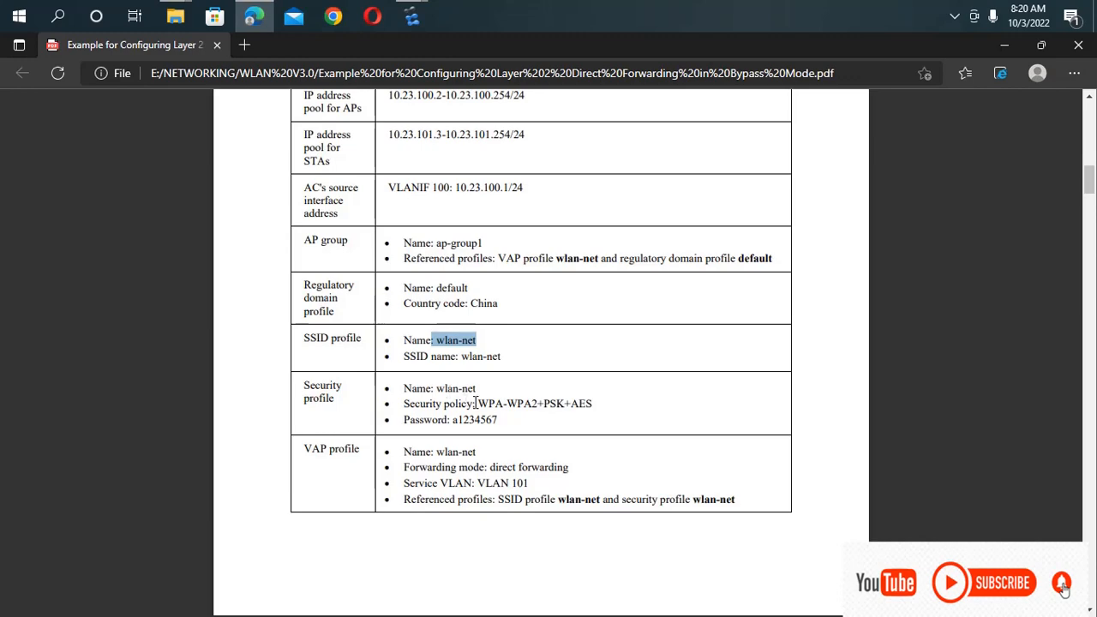
scroll(476, 403, "down", 1)
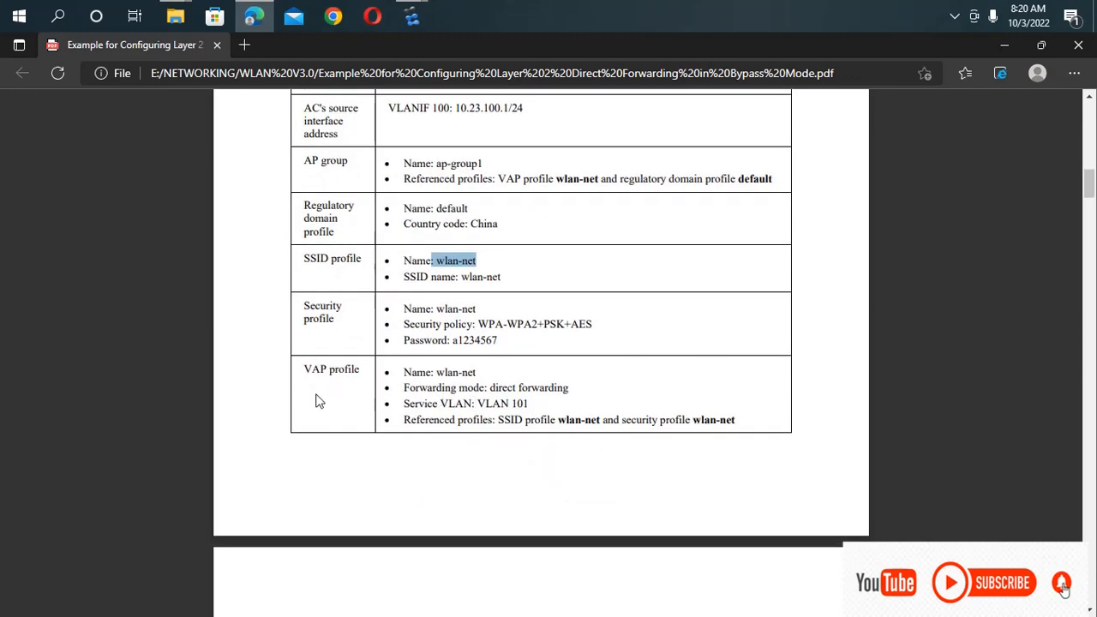
scroll(330, 400, "down", 2)
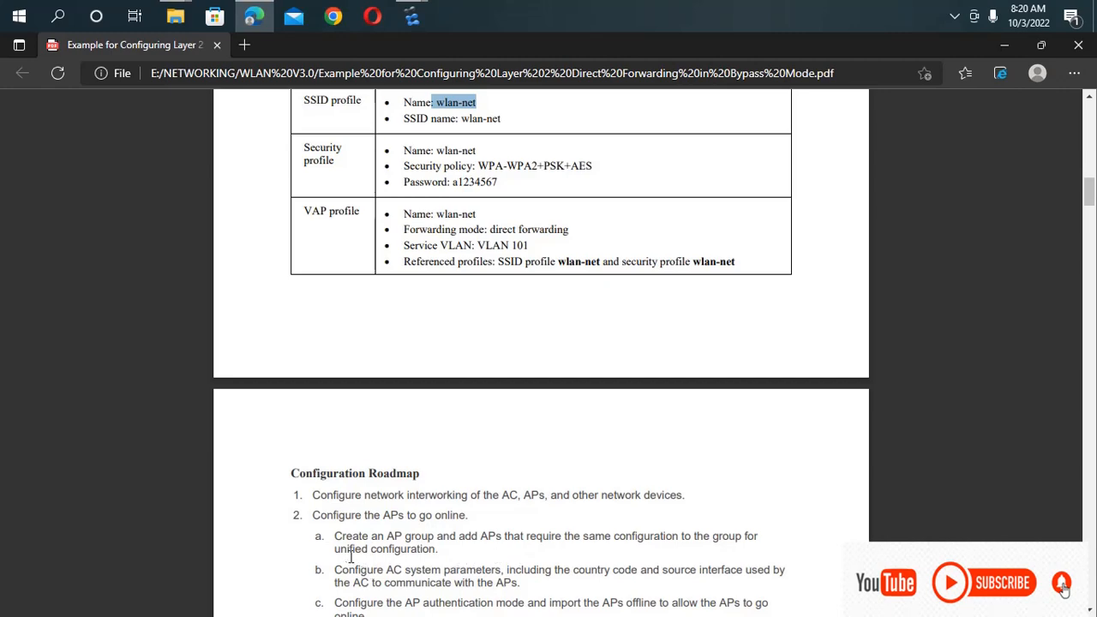
scroll(603, 465, "down", 2)
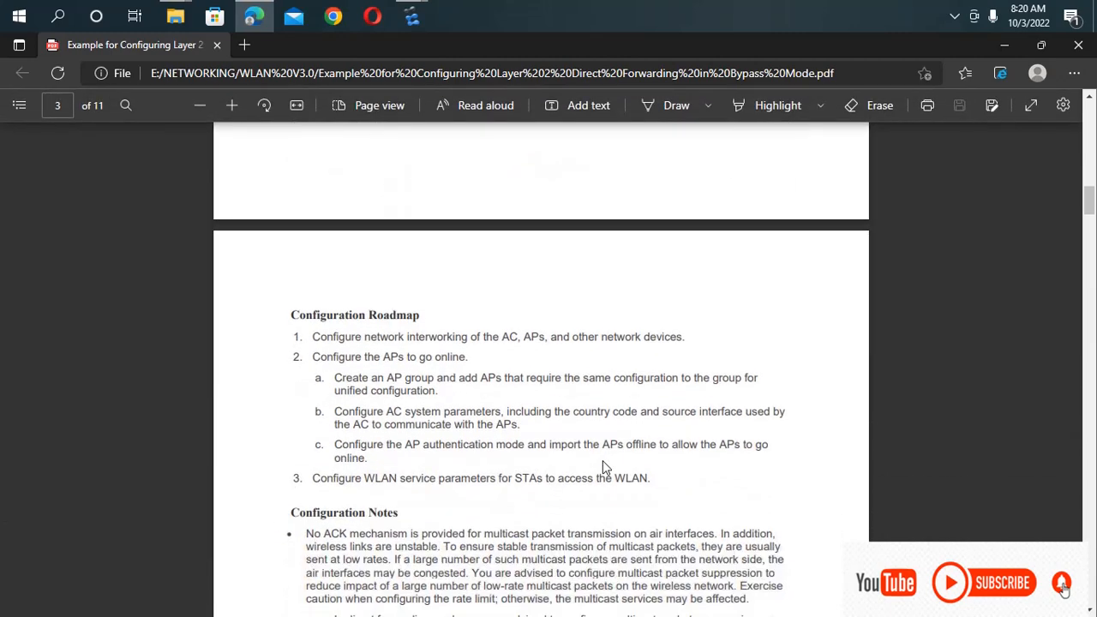
scroll(602, 460, "up", 2)
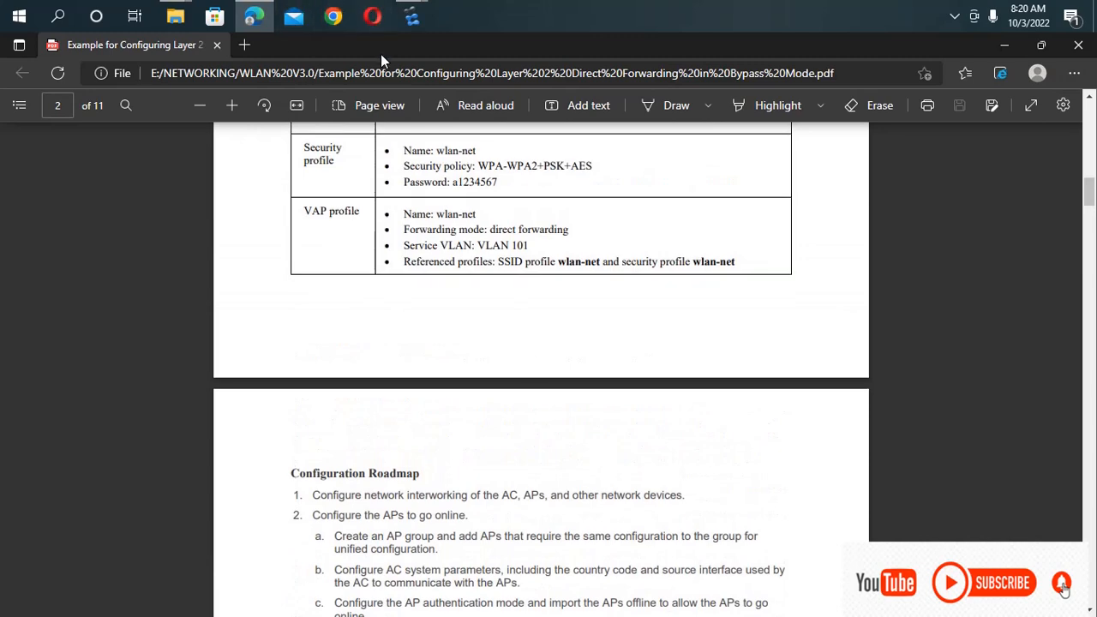
Switch to the eNSP topology and open SwitchA's console at its command prompt.
left_click(422, 22)
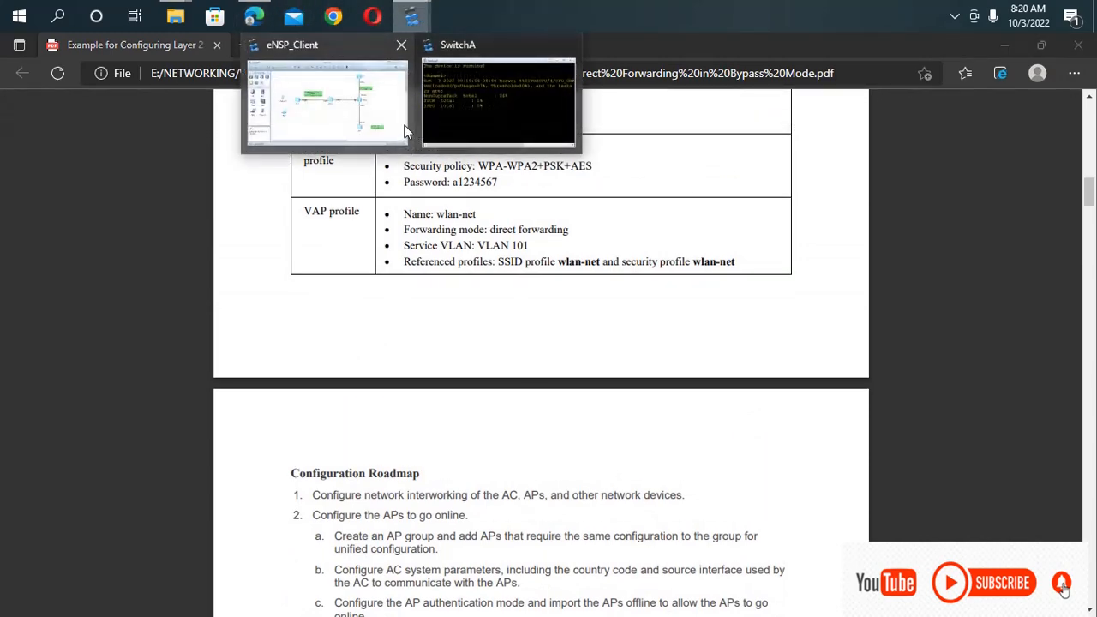
left_click(374, 116)
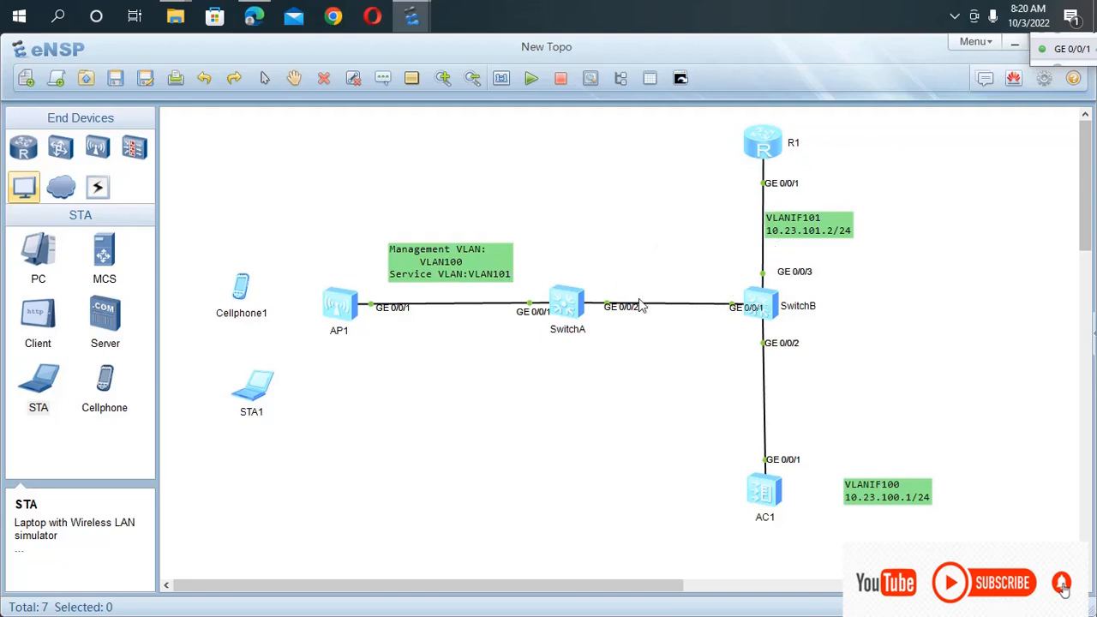
left_click(574, 309)
double_click(573, 310)
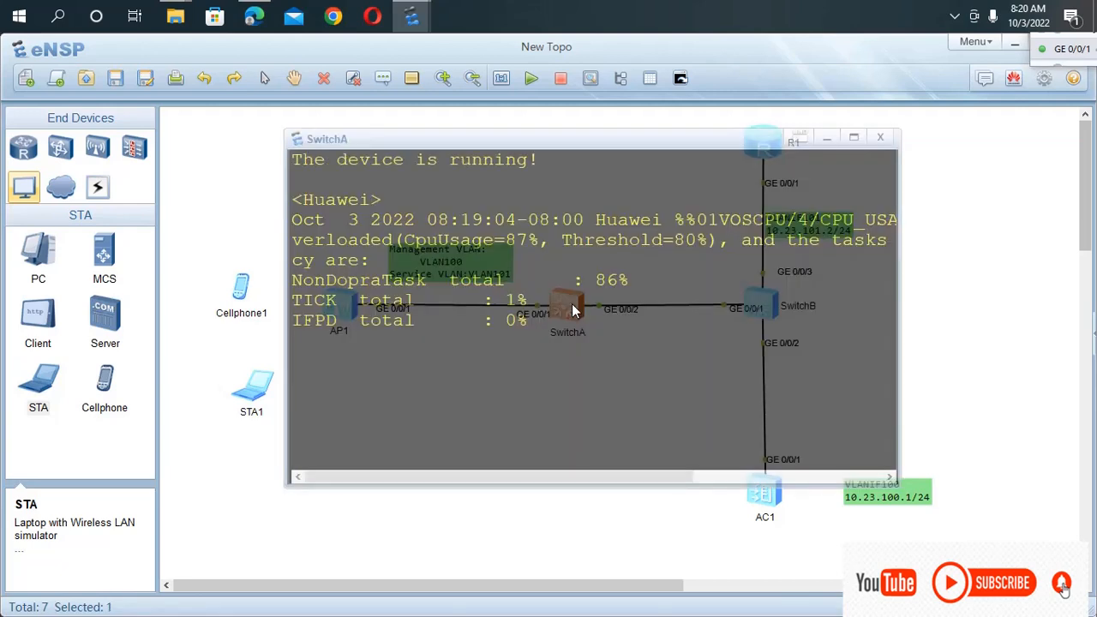
key("Return")
key("Return")
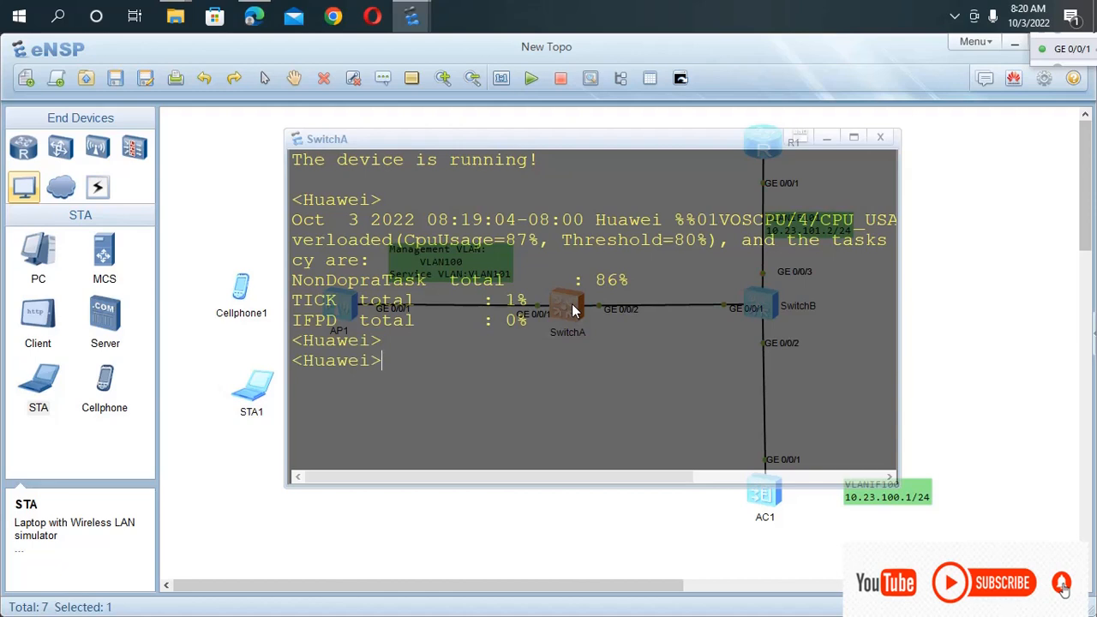
Enter system view on SwitchA and set the device's sysname to "Switch A".
type("sys")
key("Return")
type("sys")
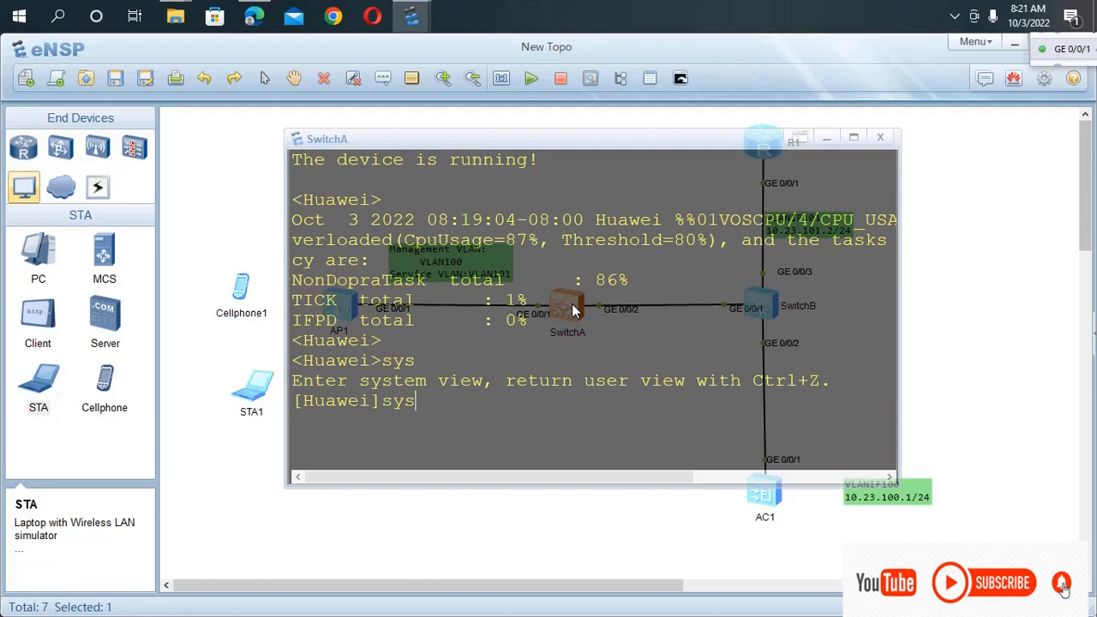
key("Tab")
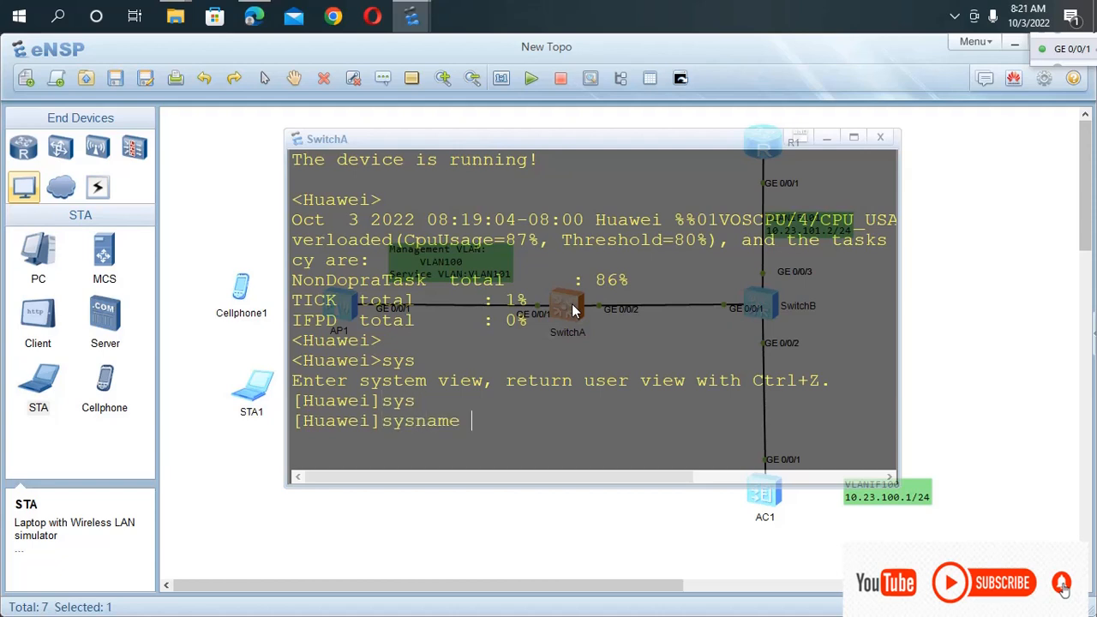
type("s")
key("BackSpace")
type("Switch A")
key("Return")
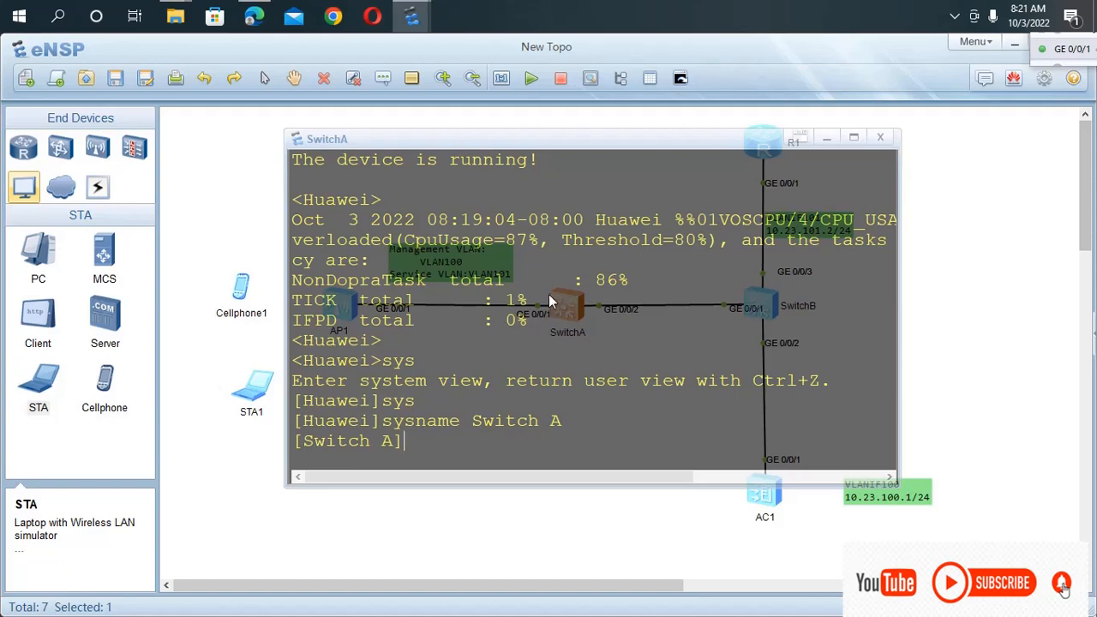
Move the SwitchA console aside to examine the topology's VLAN labels and port links, and bring the console back up.
left_click_drag(557, 138, 539, 420)
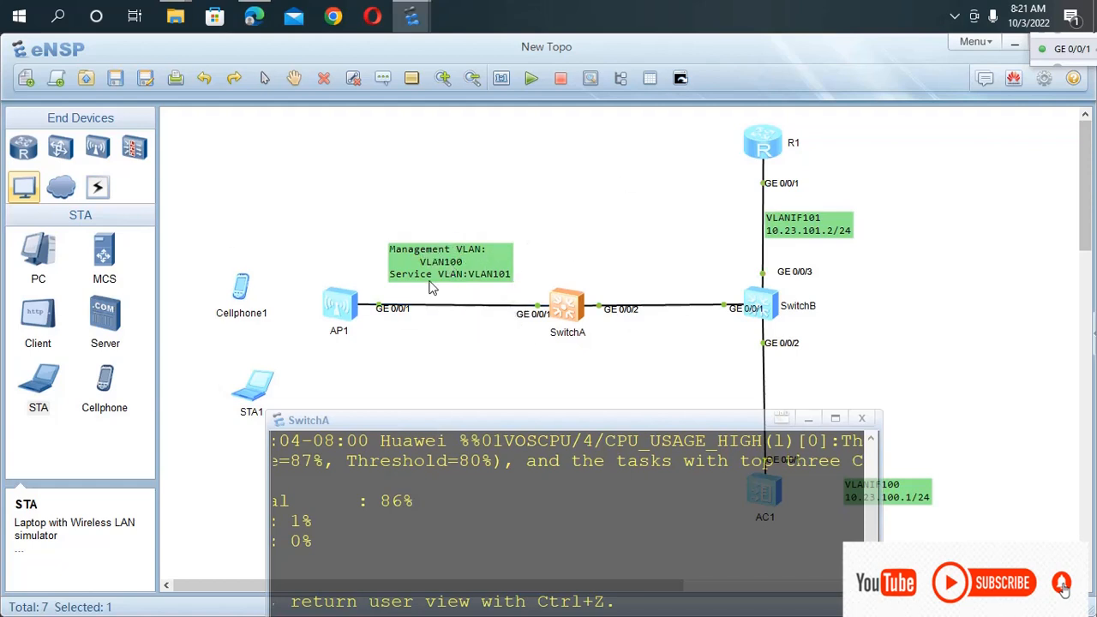
scroll(501, 286, "down", 3)
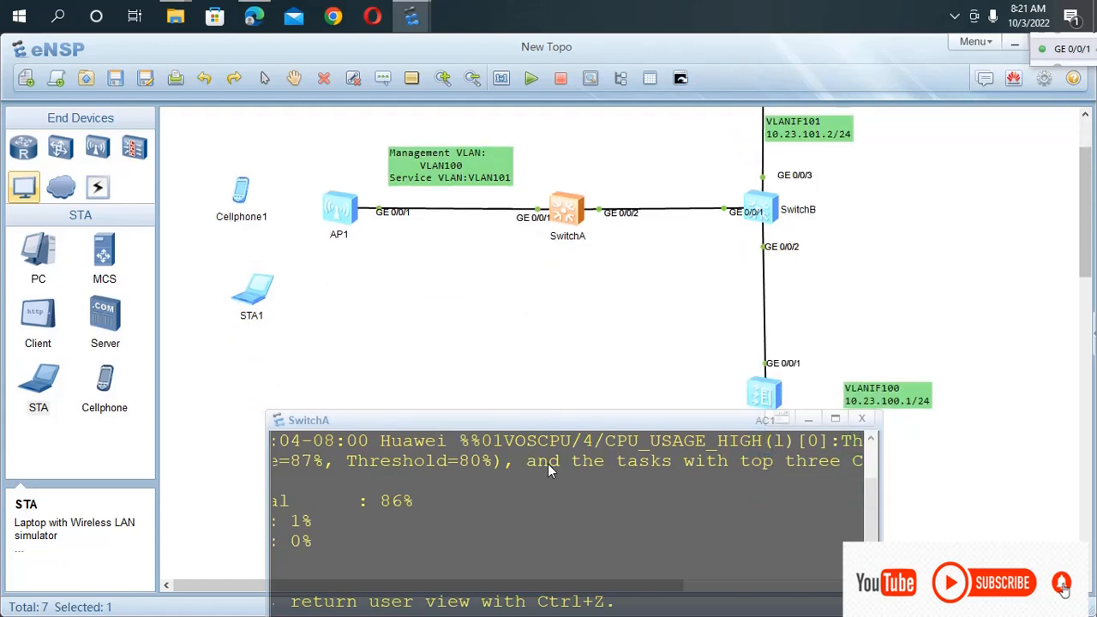
scroll(553, 467, "up", 1)
scroll(614, 304, "up", 3)
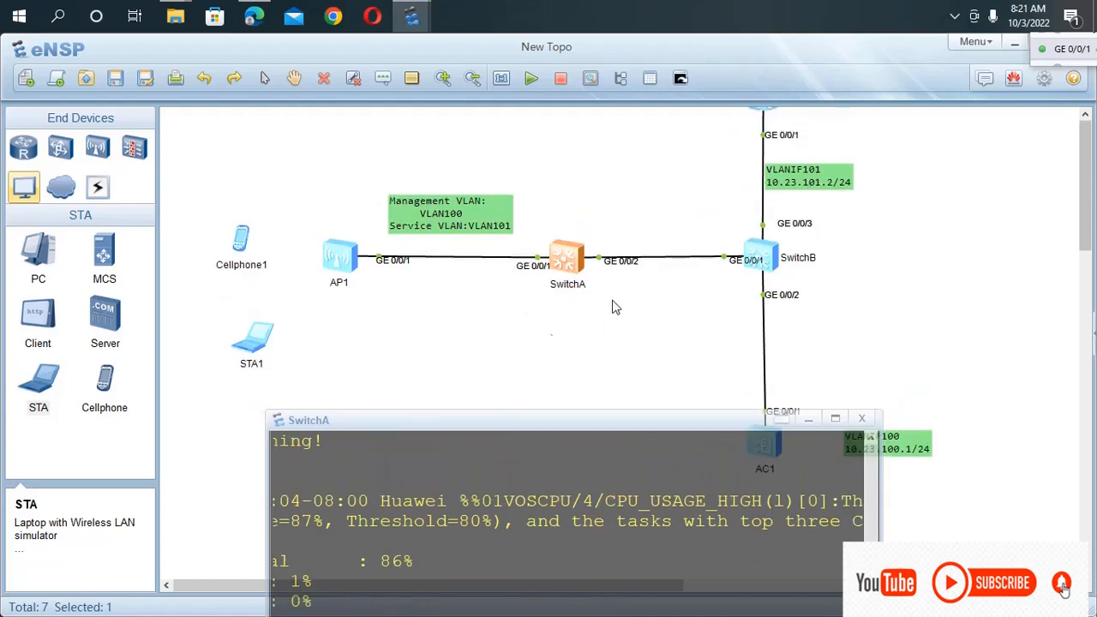
left_click_drag(539, 421, 499, 149)
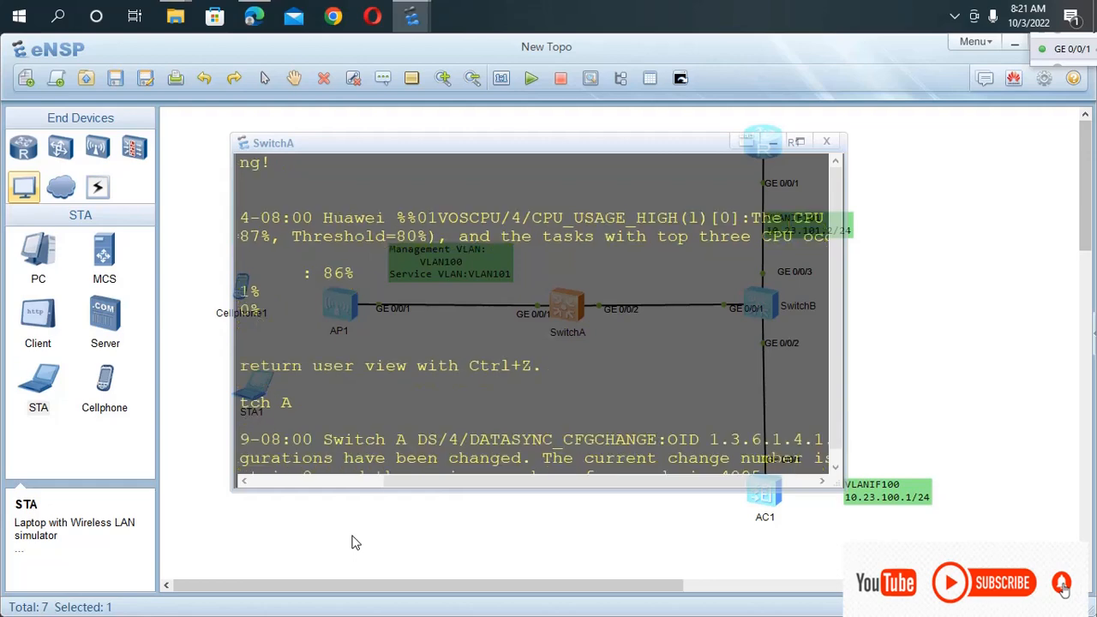
scroll(414, 557, "down", 3)
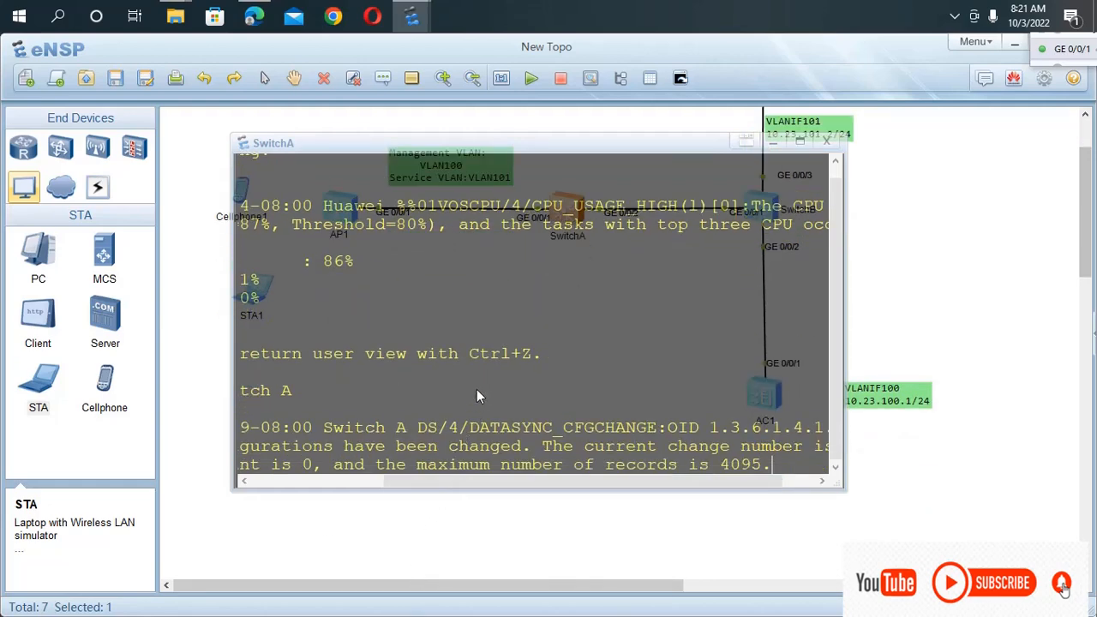
Create VLANs 100 and 101 on SwitchA with one vlan batch command.
key("Return")
key("Return")
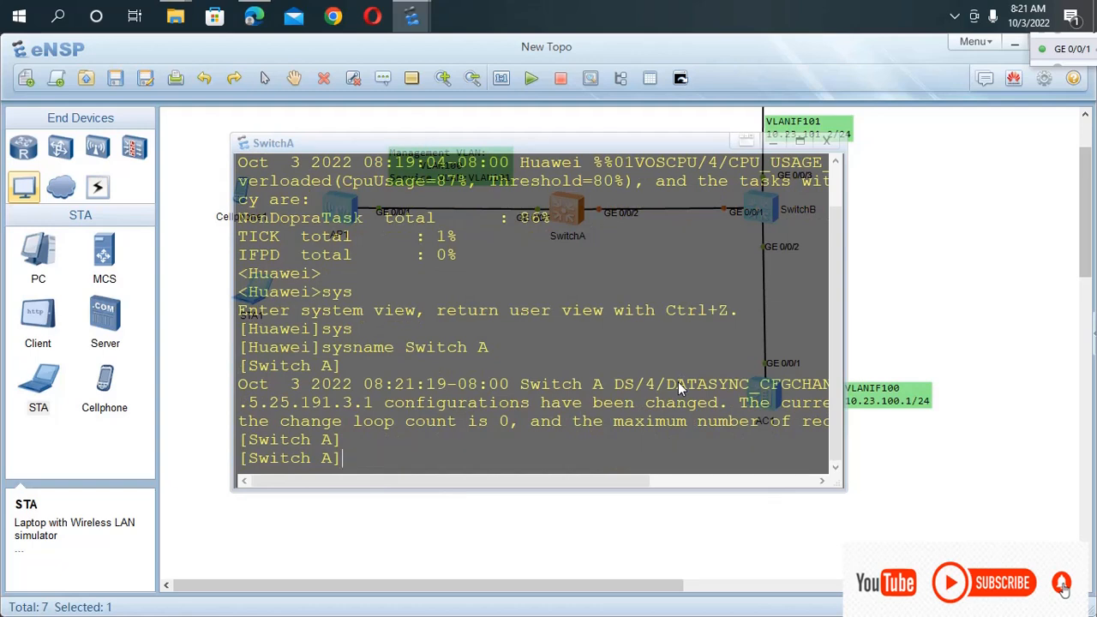
type("vlan b")
key("Tab")
type("10")
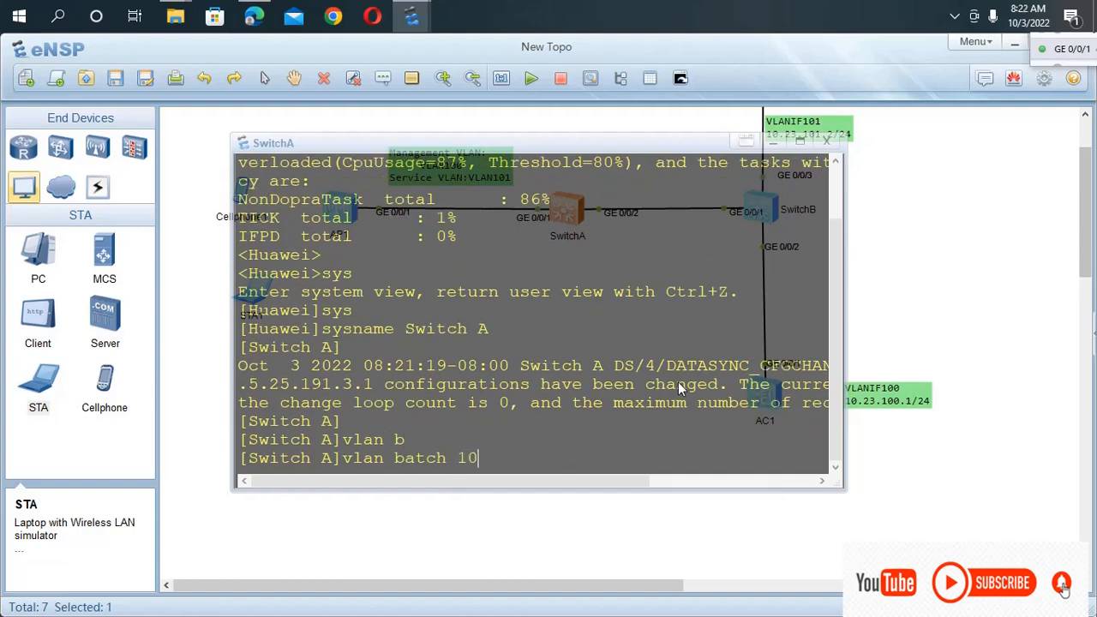
type("0 101")
key("Return")
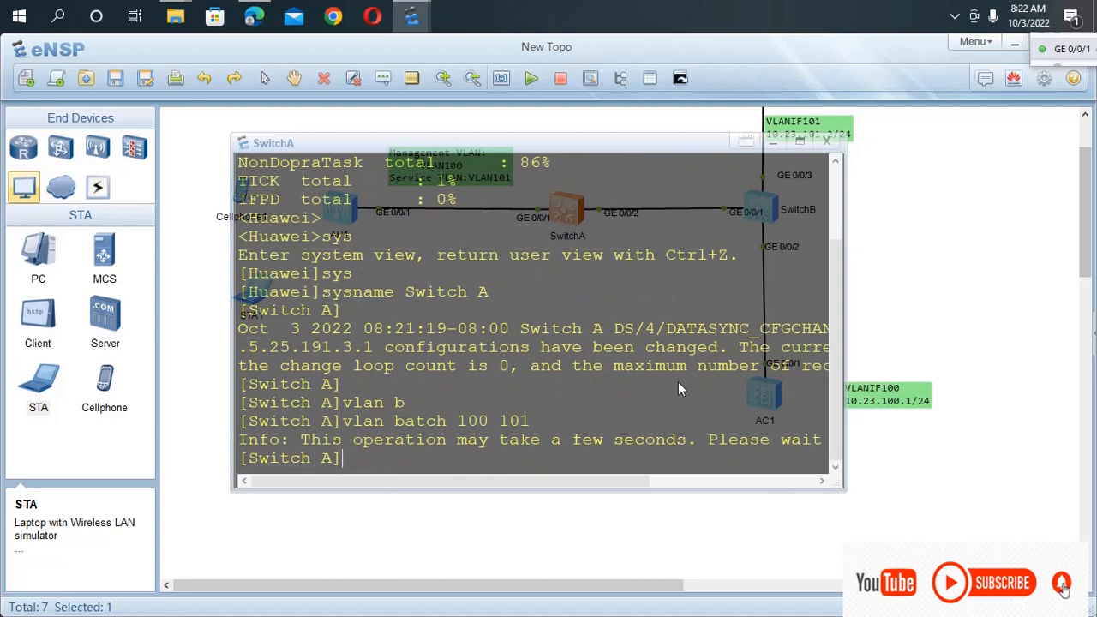
Enter the interface view of GigabitEthernet0/0/1 on SwitchA and look over the logged configuration-change messages.
type("int ")
type("g")
type("0")
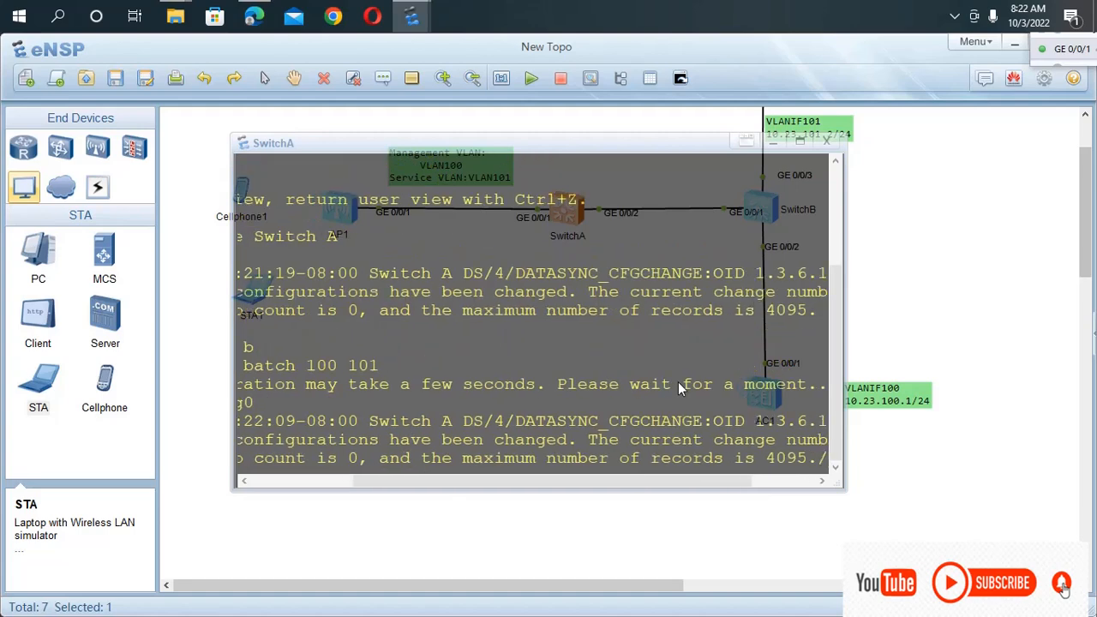
type("/0/1")
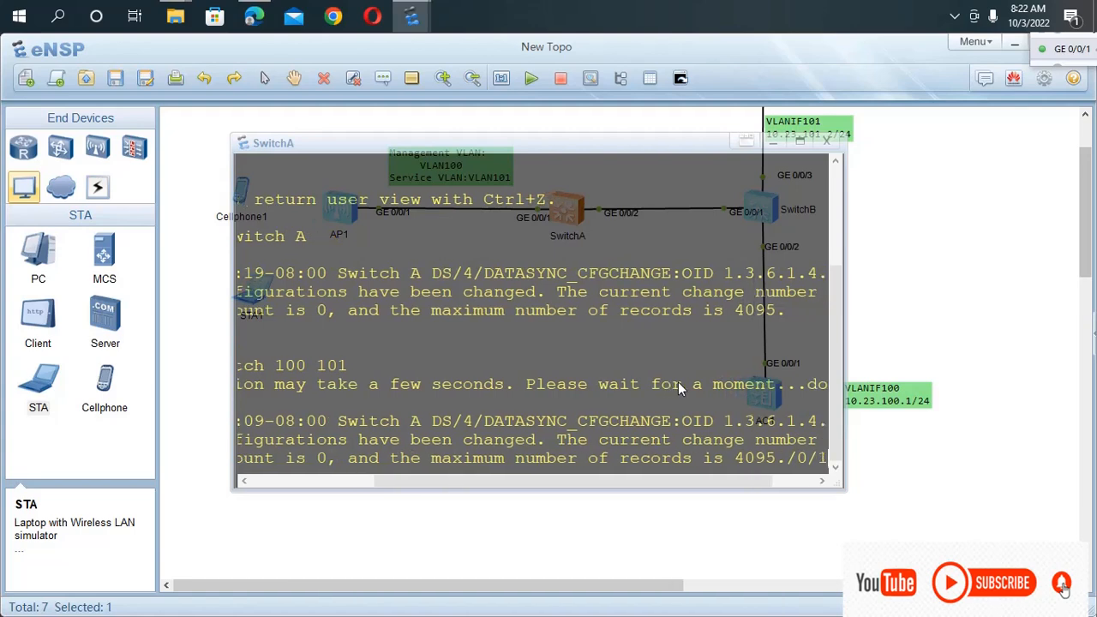
key("Return")
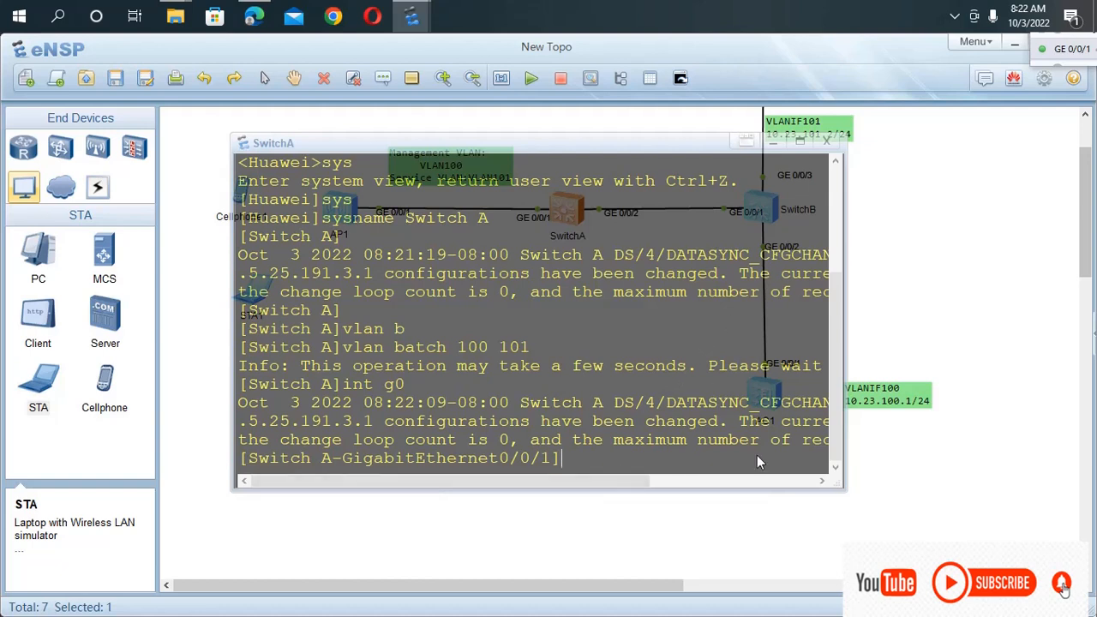
left_click_drag(758, 446, 400, 235)
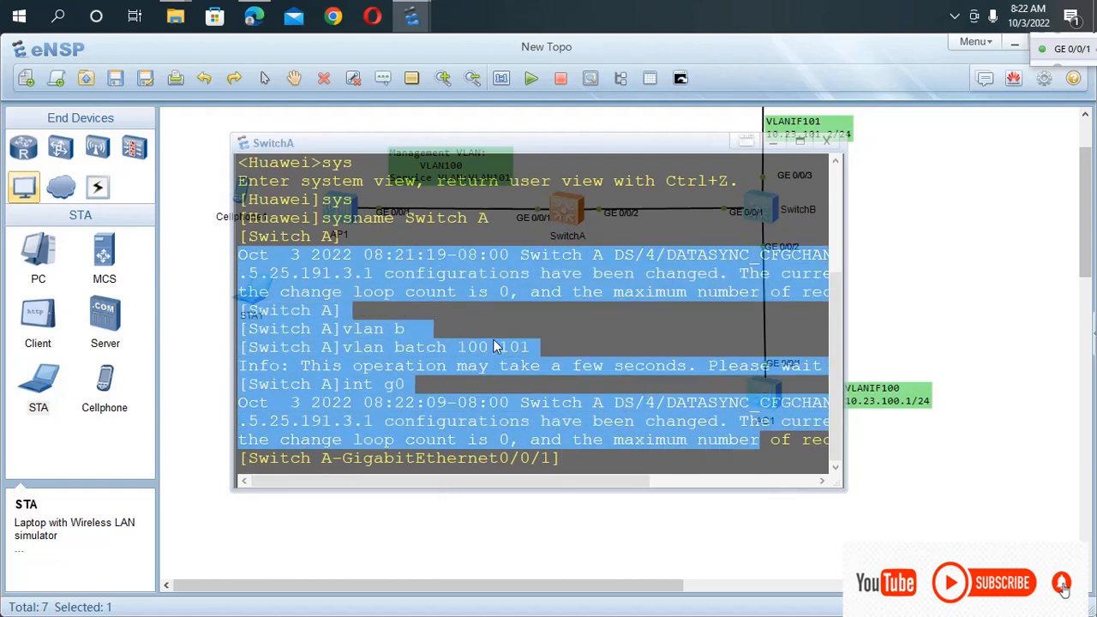
scroll(493, 338, "up", 3)
scroll(493, 339, "down", 3)
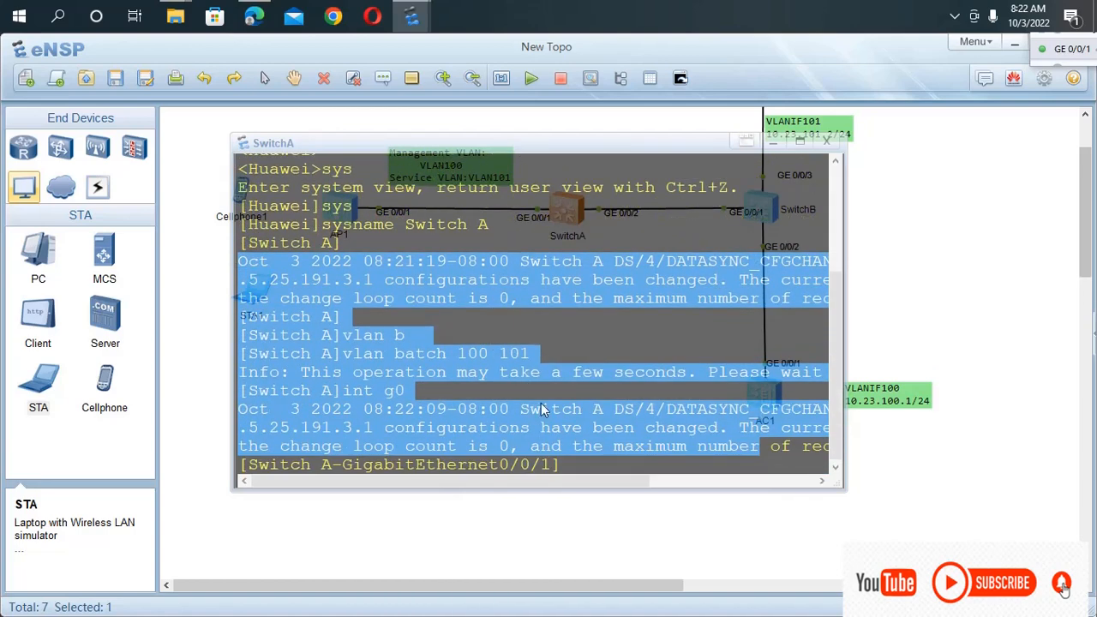
left_click(566, 458)
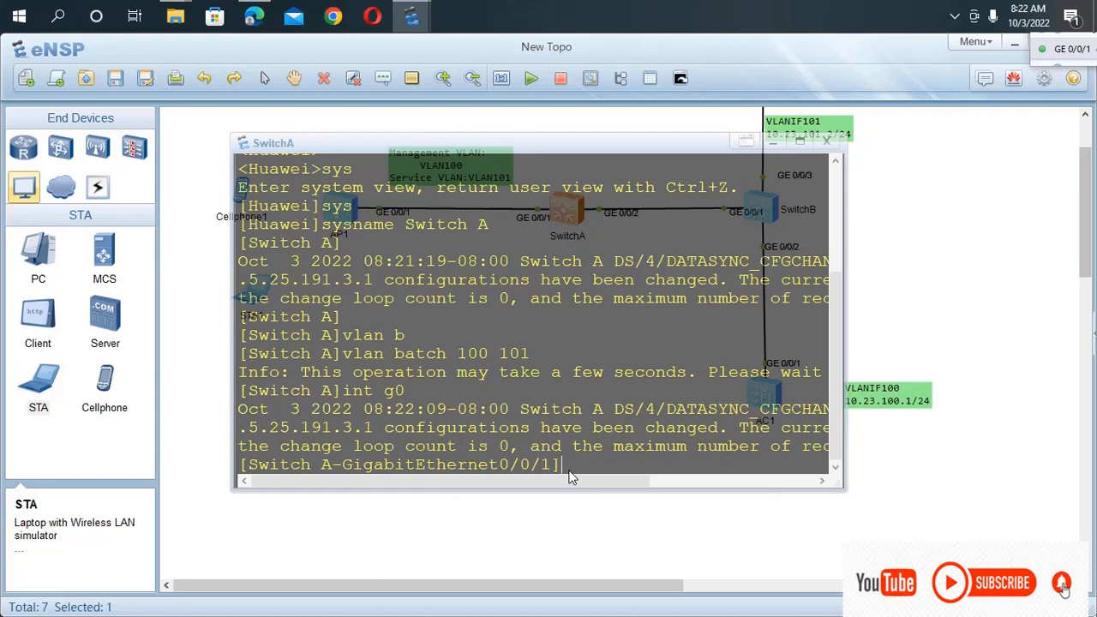
Return to user view on SwitchA, turn off terminal monitoring with "u t m", and re-enter system view.
key("ctrl+z")
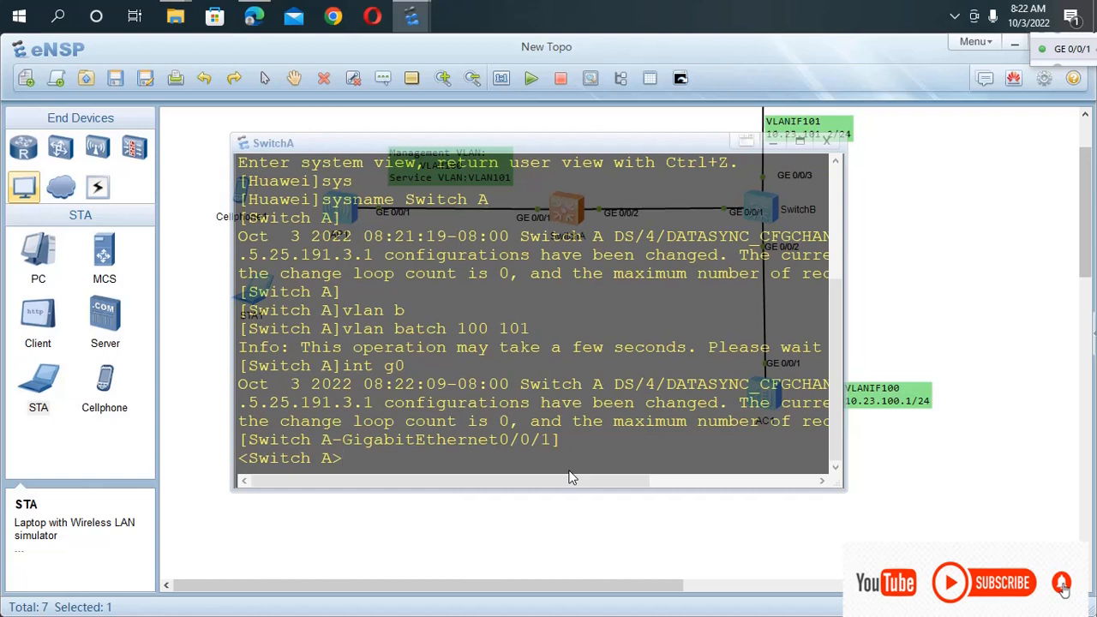
type("u t m")
key("Return")
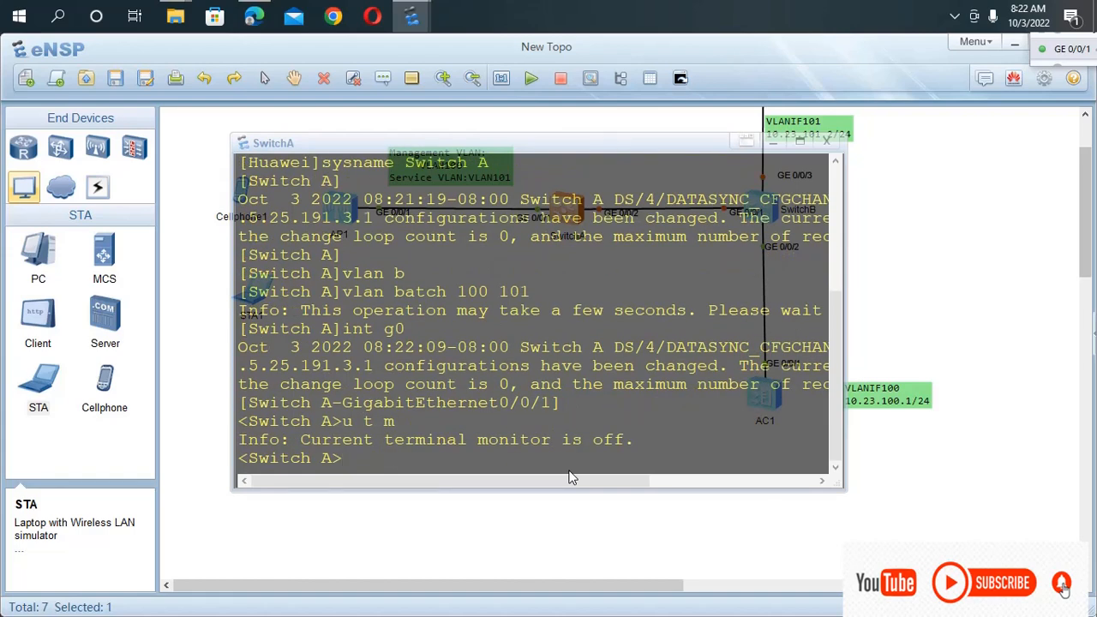
type("sys")
key("Return")
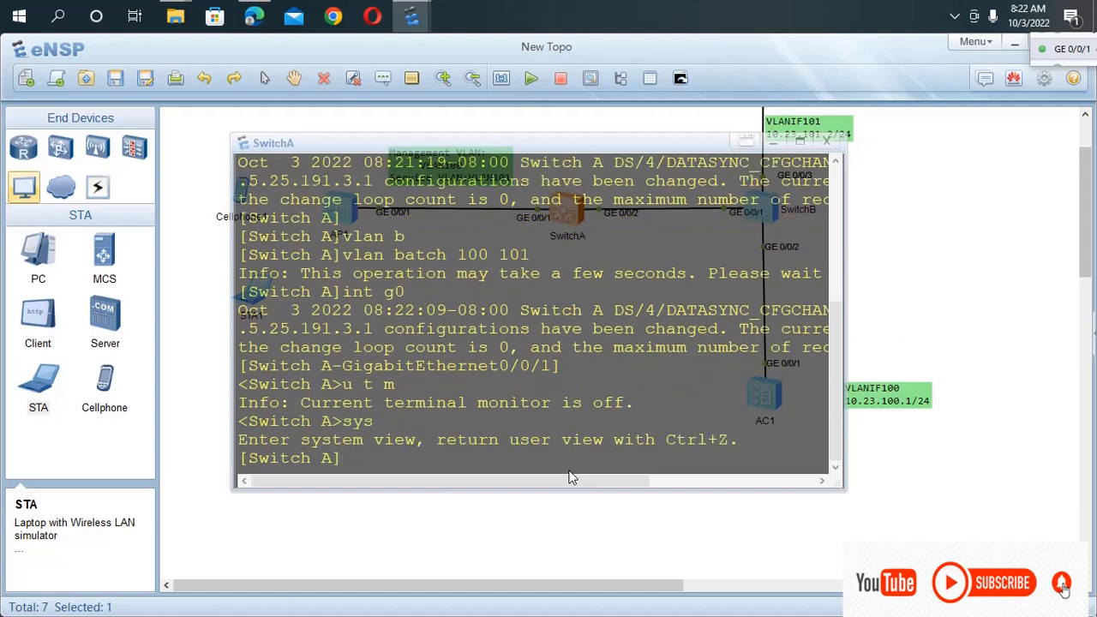
Enter the interface view of GigabitEthernet0/0/1 on SwitchA from system view.
type("int")
key("Tab")
type("g")
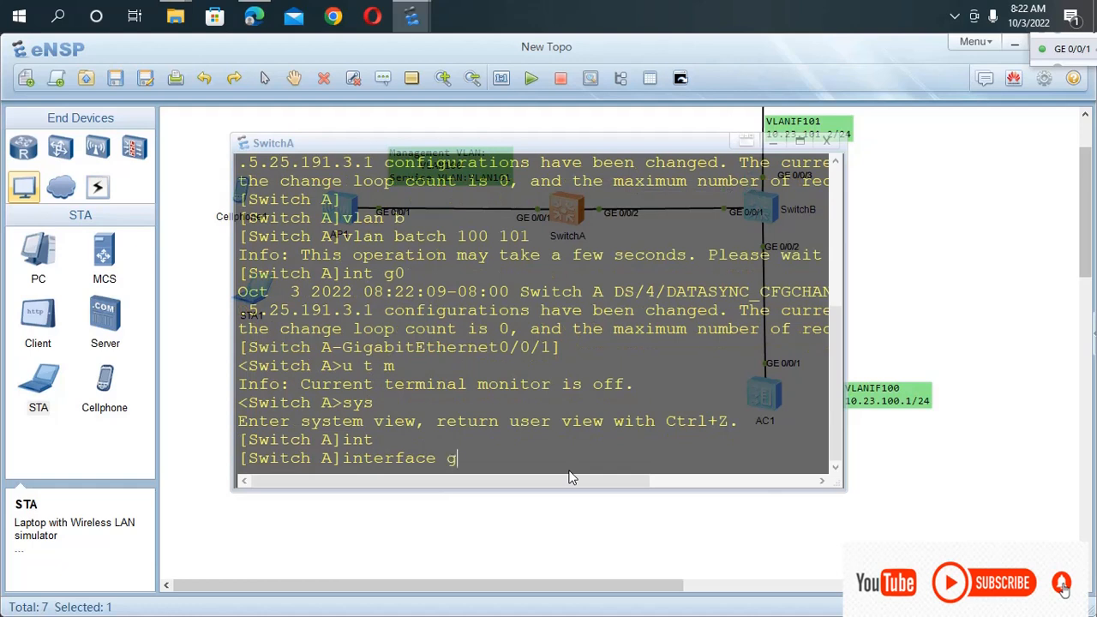
type("0/0/1")
key("Return")
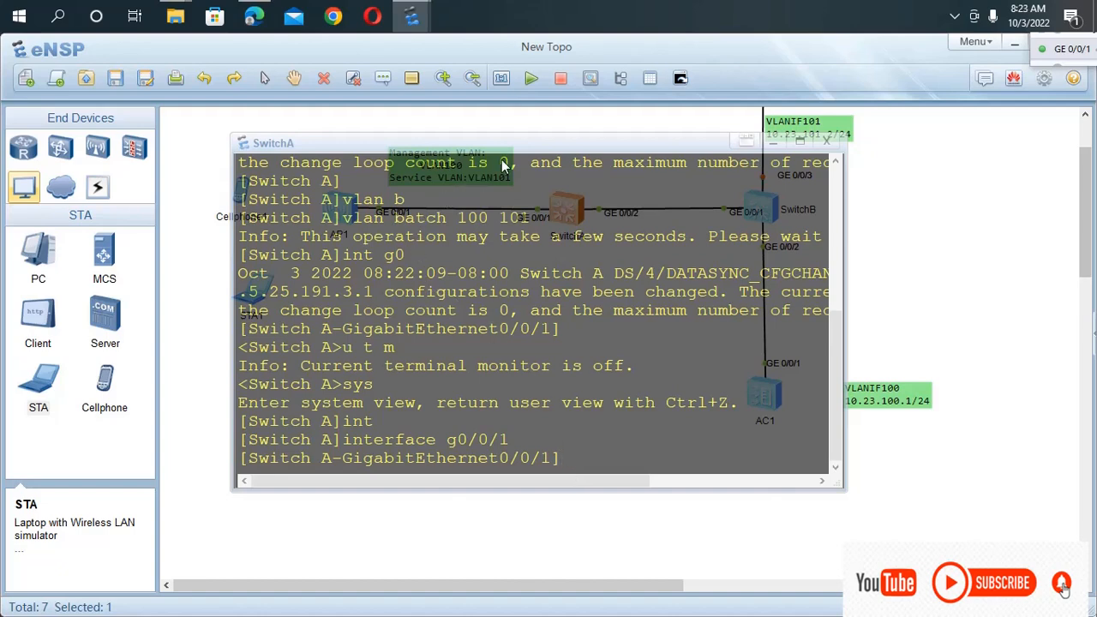
Move the SwitchA console aside to examine the topology's management and service VLANs and switch links, and bring it back to its prompt.
left_click_drag(506, 143, 519, 396)
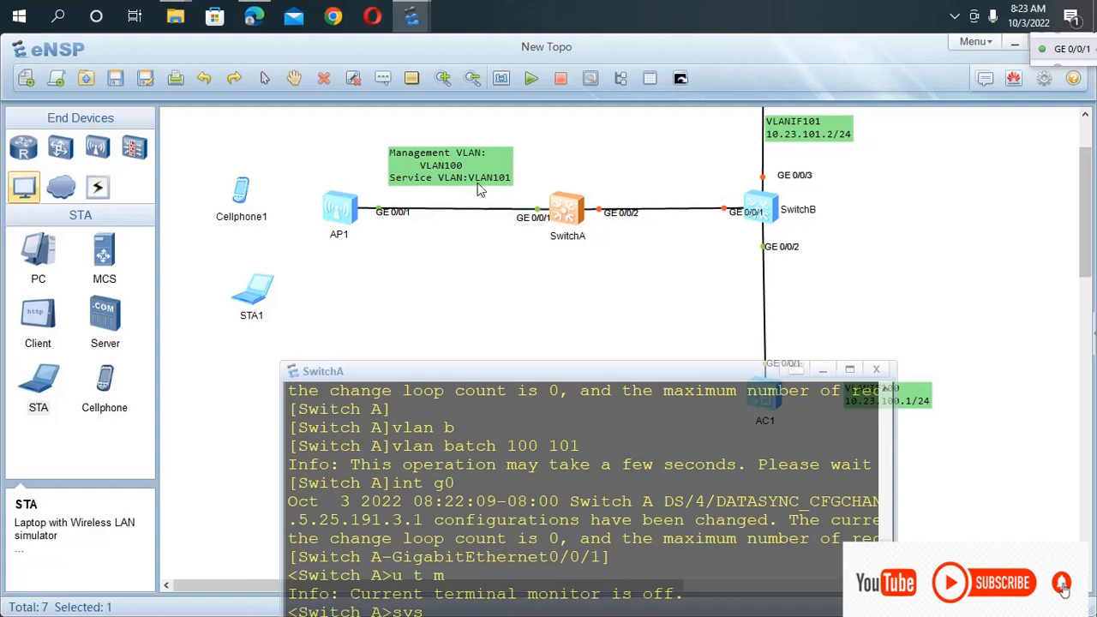
scroll(409, 344, "down", 3)
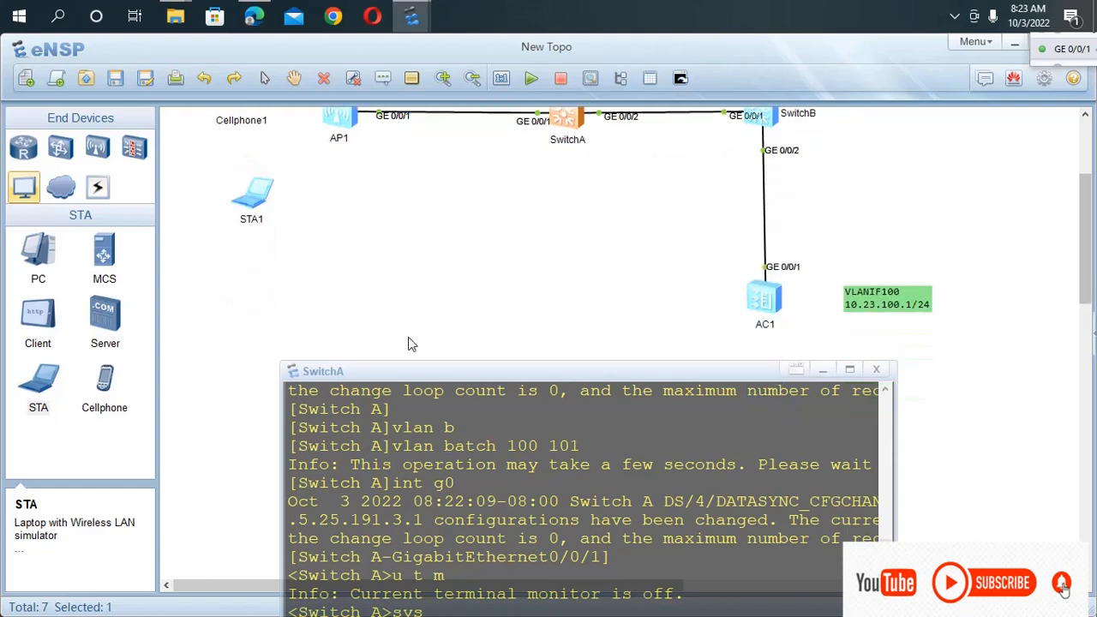
scroll(613, 395, "up", 3)
scroll(652, 291, "up", 5)
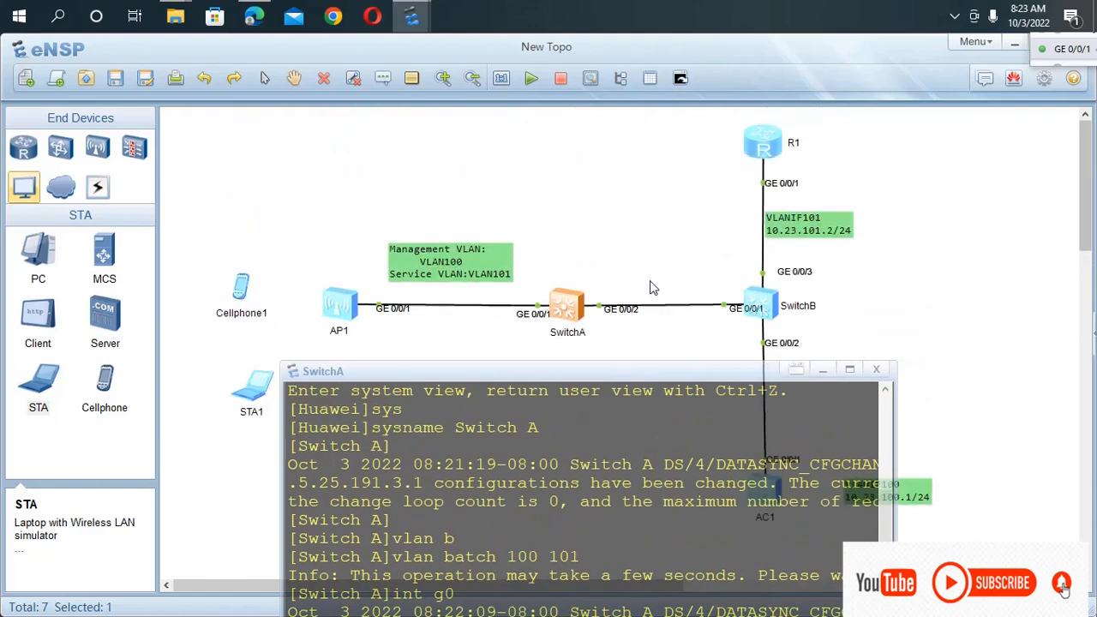
scroll(650, 287, "down", 2)
left_click_drag(604, 372, 538, 172)
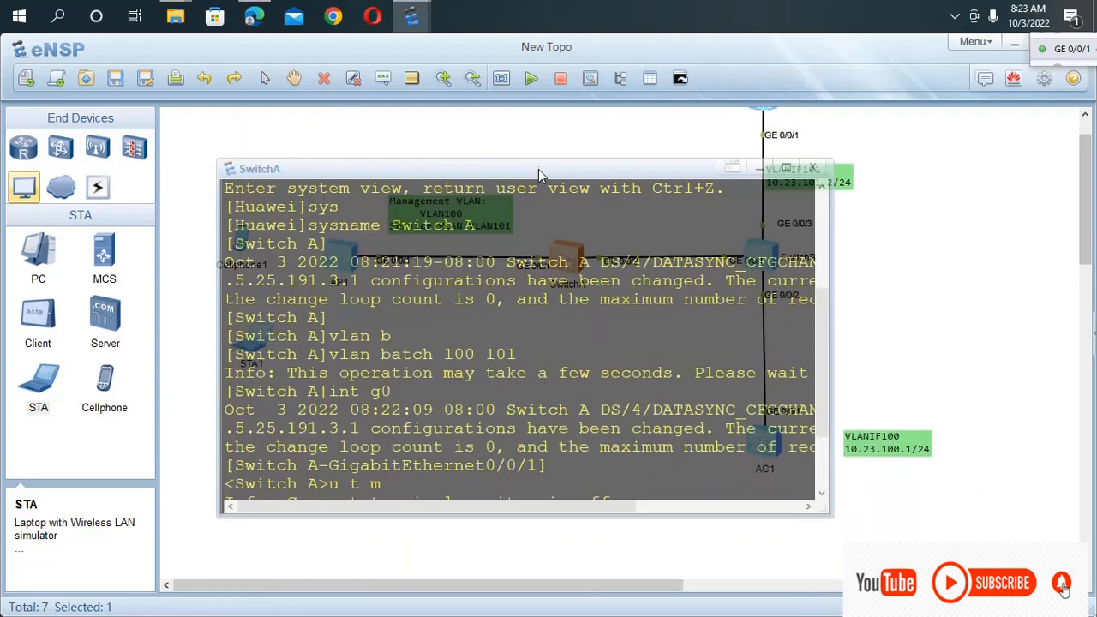
scroll(554, 464, "down", 3)
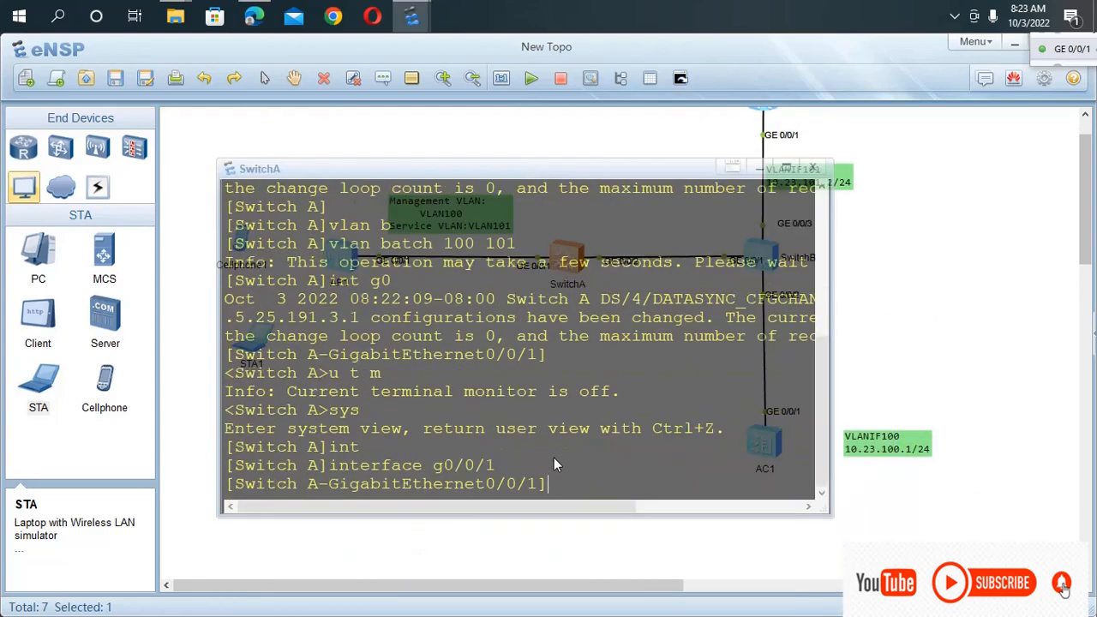
Set the port link type of SwitchA's GigabitEthernet0/0/1 to trunk.
key("Return")
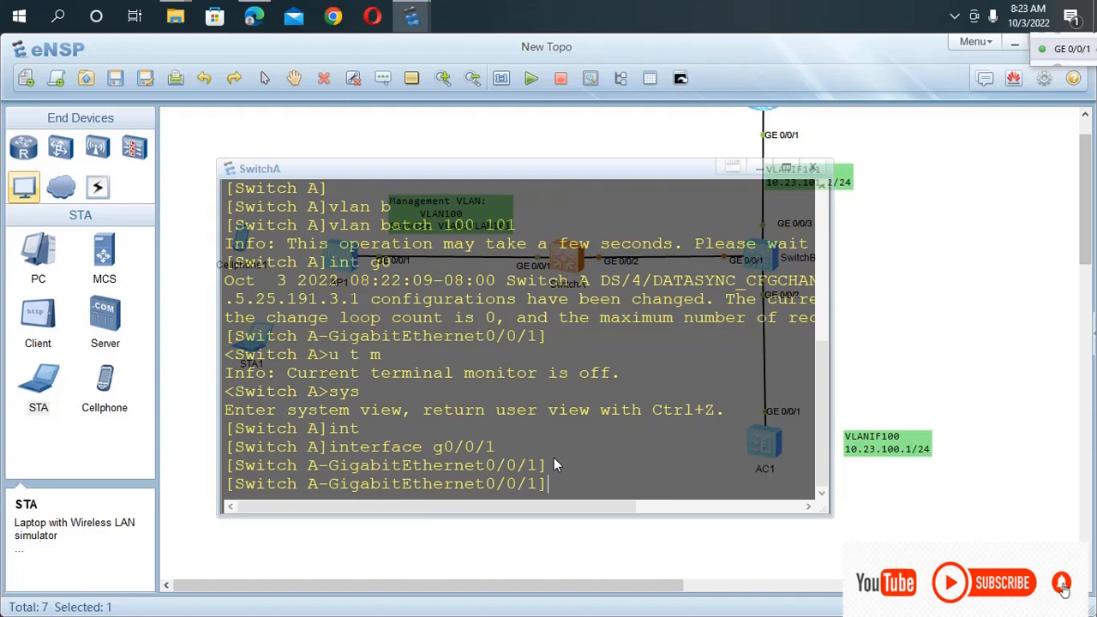
type("po")
key("Tab")
type("l")
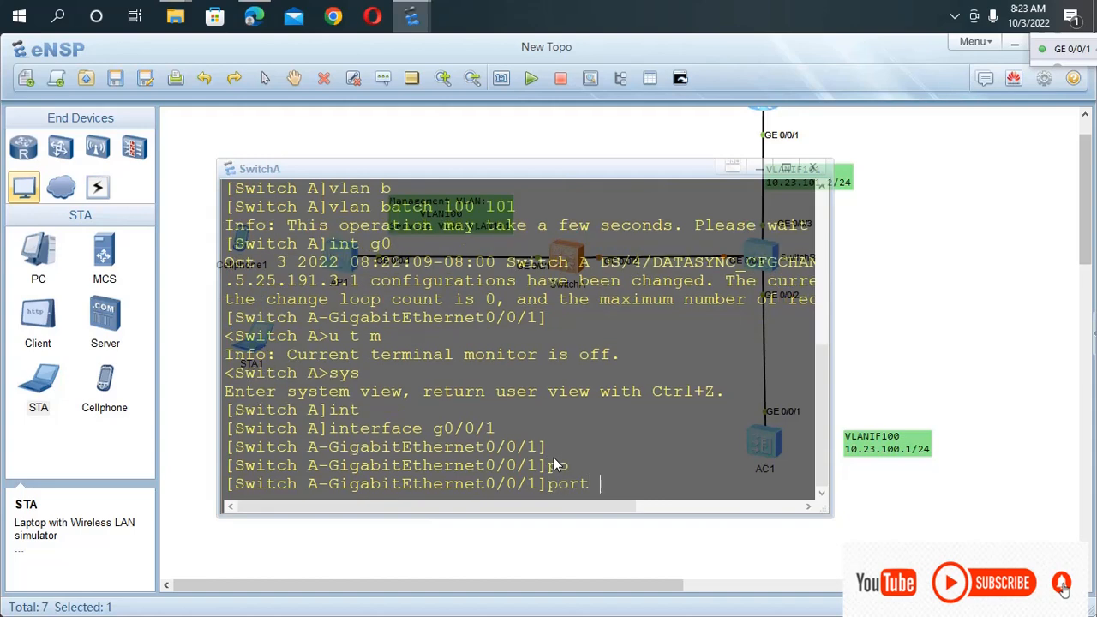
type("i")
key("Tab")
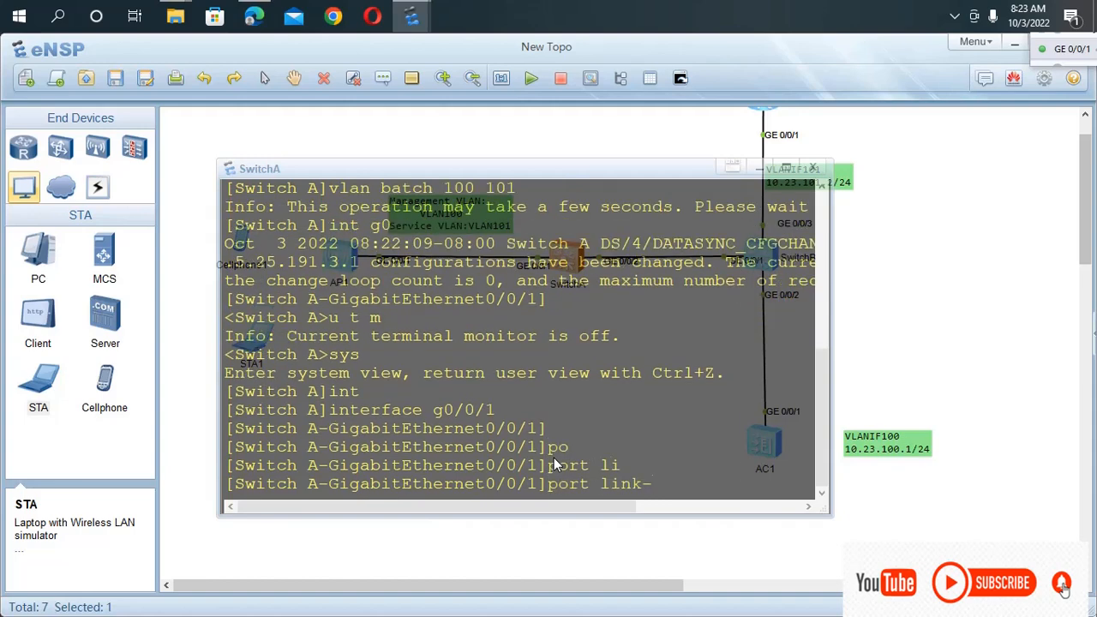
type("t")
key("Tab")
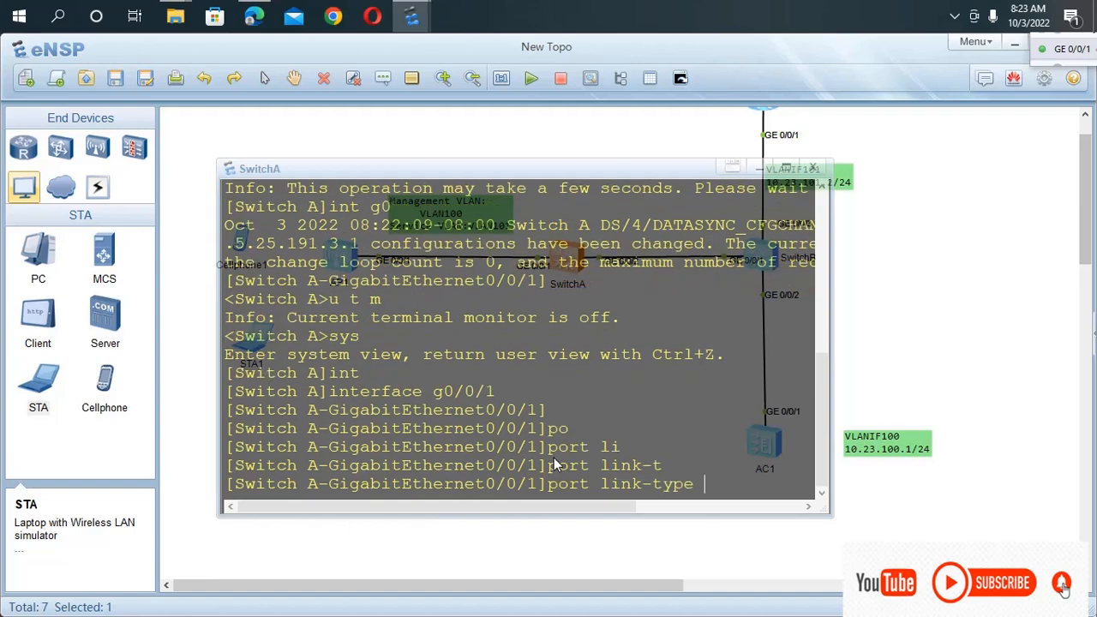
type("t")
key("Tab")
key("Return")
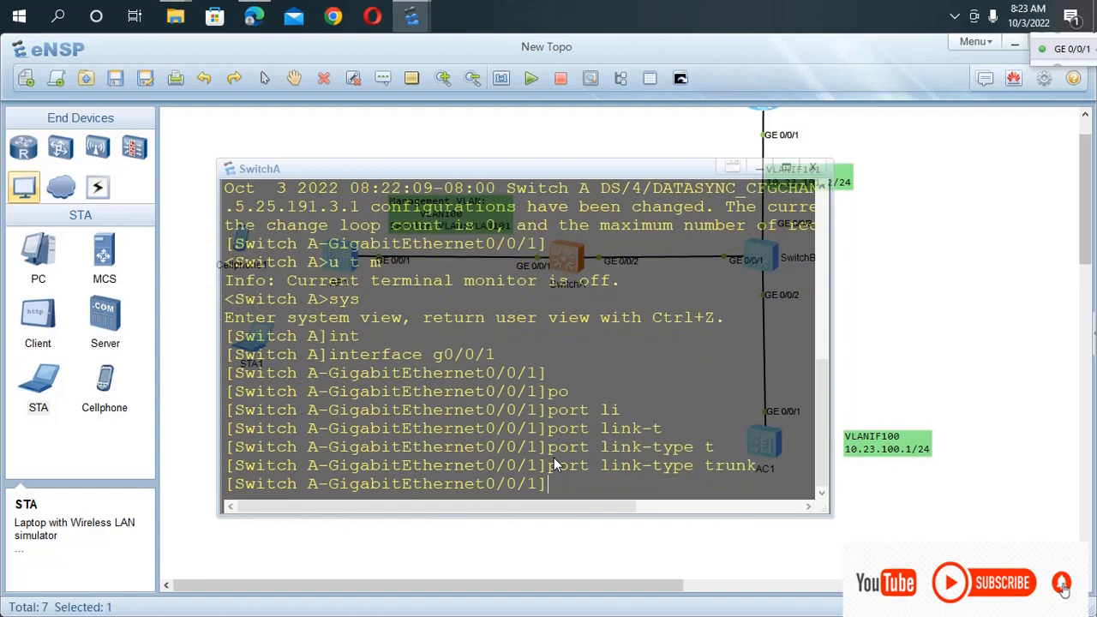
Set the trunk PVID of GigabitEthernet0/0/1 to VLAN 100.
type("po")
key("Tab")
type("pv")
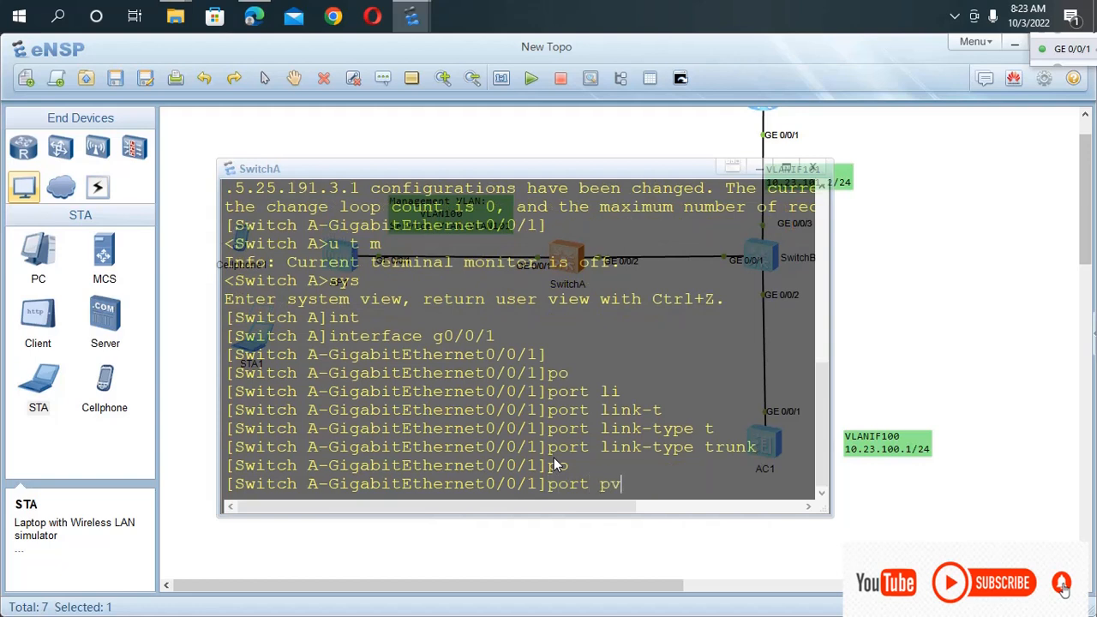
key("Tab")
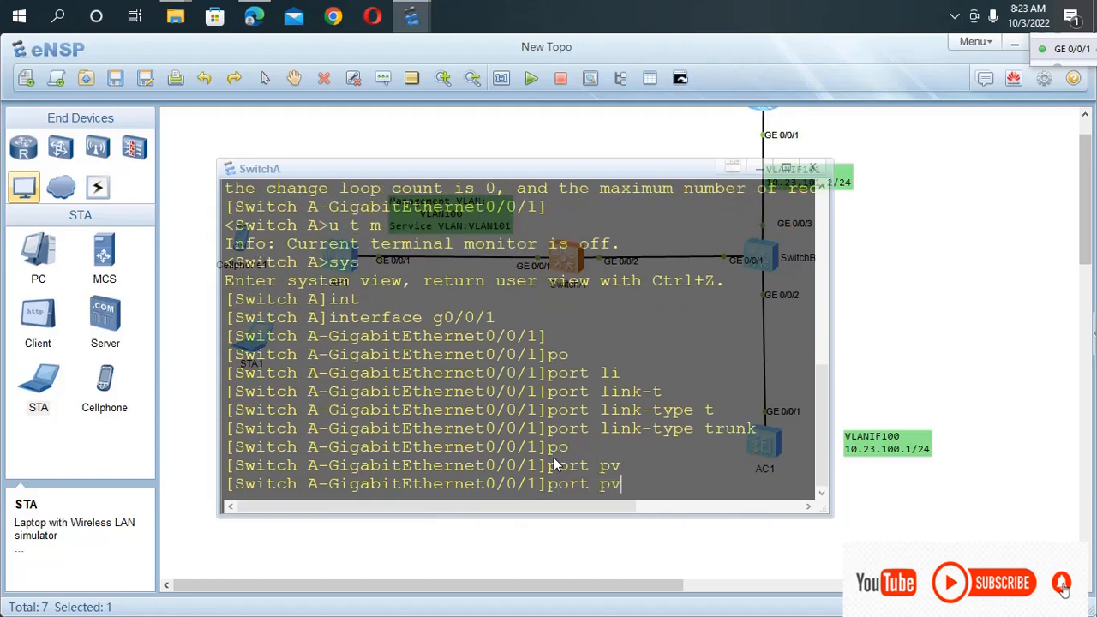
key("BackSpace")
key("BackSpace")
type("t")
key("Tab")
type("p")
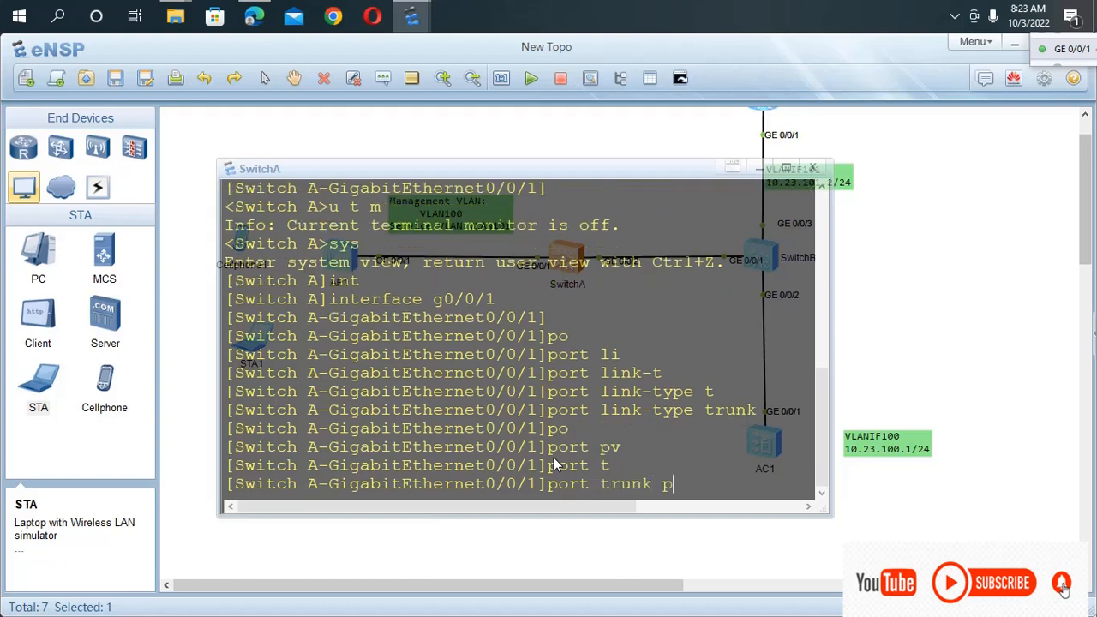
key("Tab")
type("v")
key("Tab")
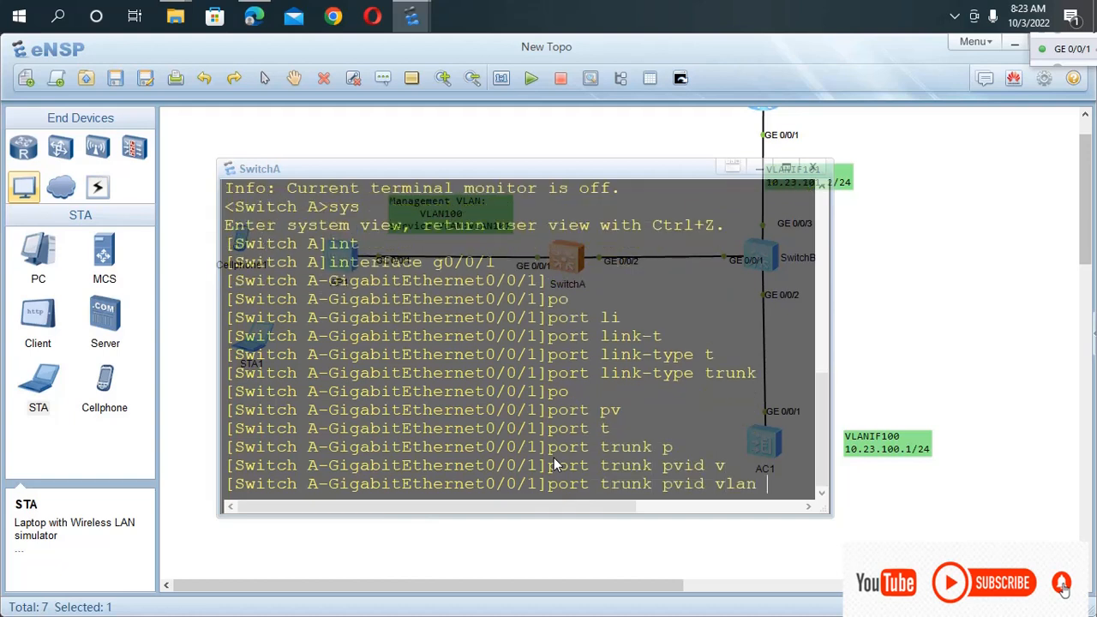
type("100")
key("Return")
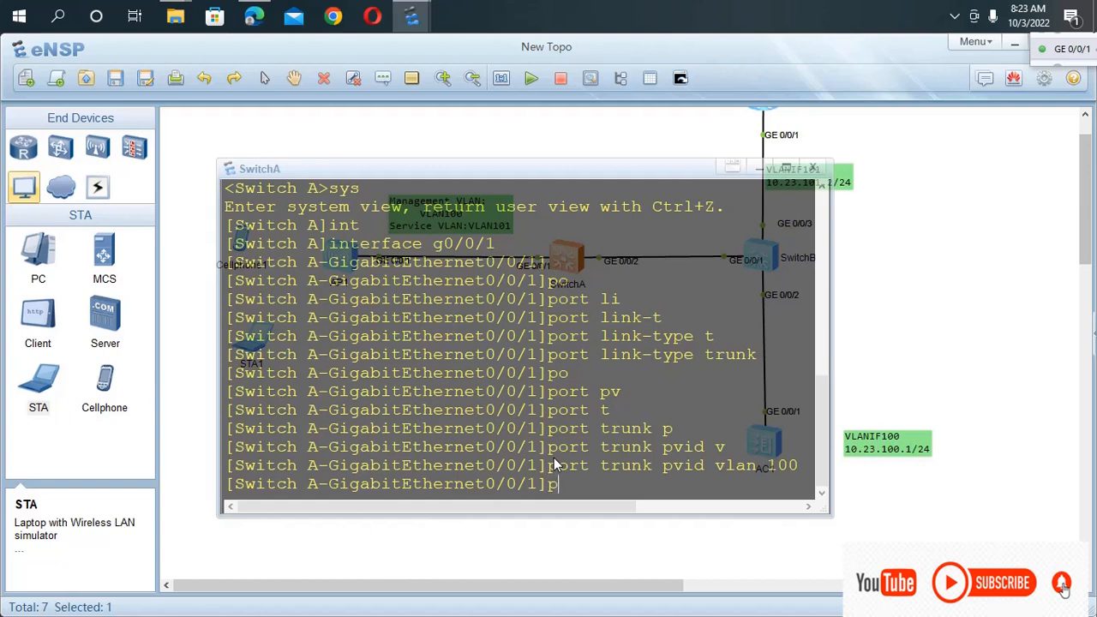
Allow VLANs 100 and 101 to pass through the trunk on GigabitEthernet0/0/1.
type("o")
key("Tab")
type("t")
key("Tab")
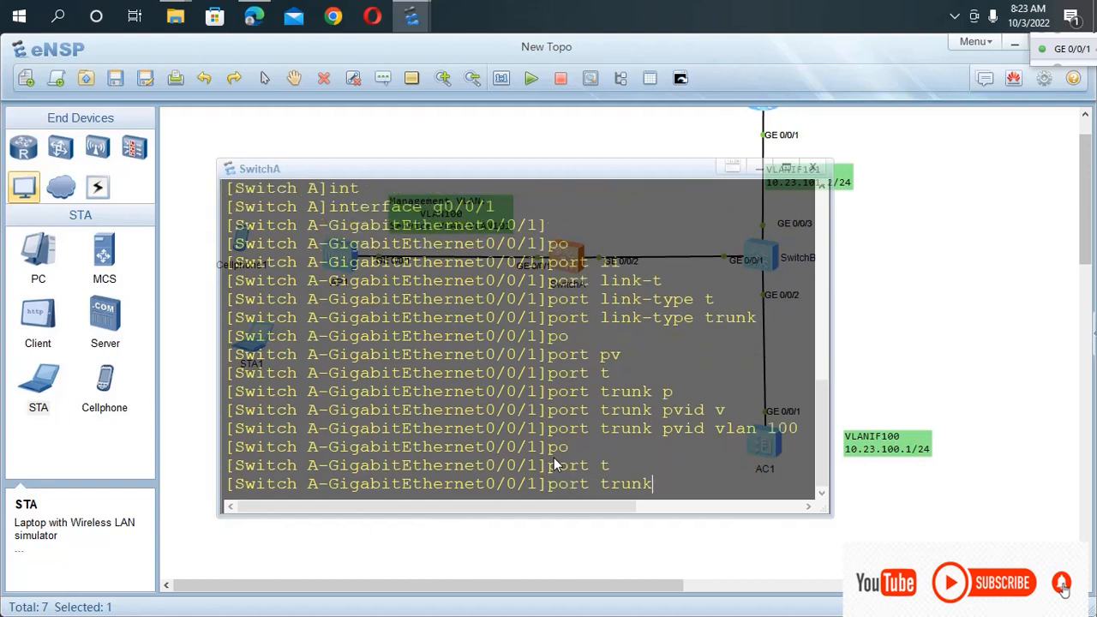
type("al")
key("Tab")
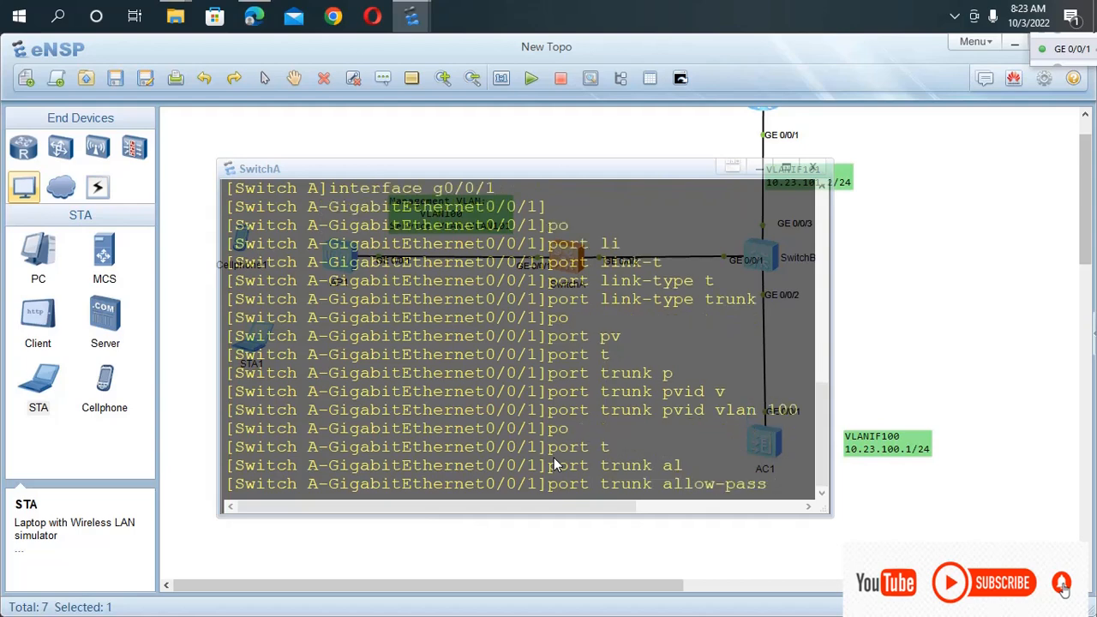
type("v")
key("Tab")
type("1")
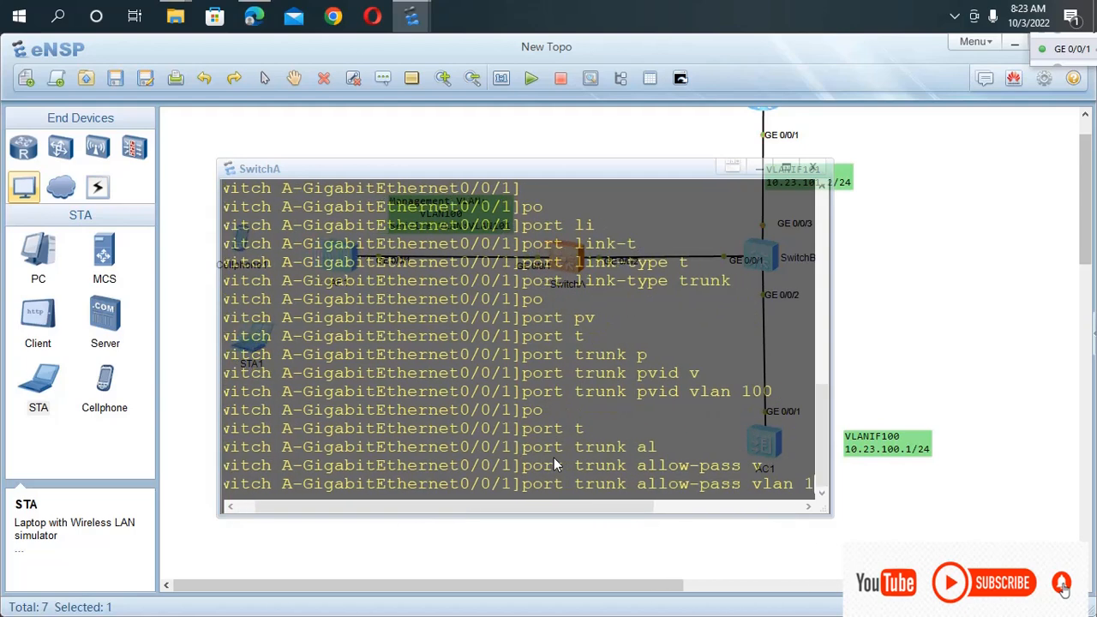
type("00 1")
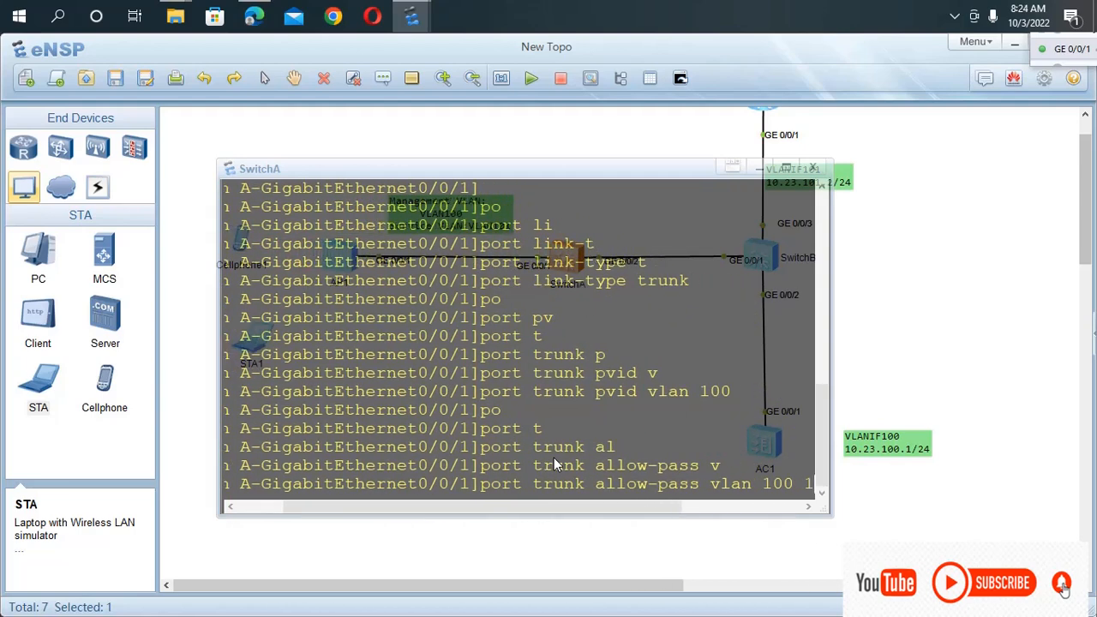
type("01")
key("Return")
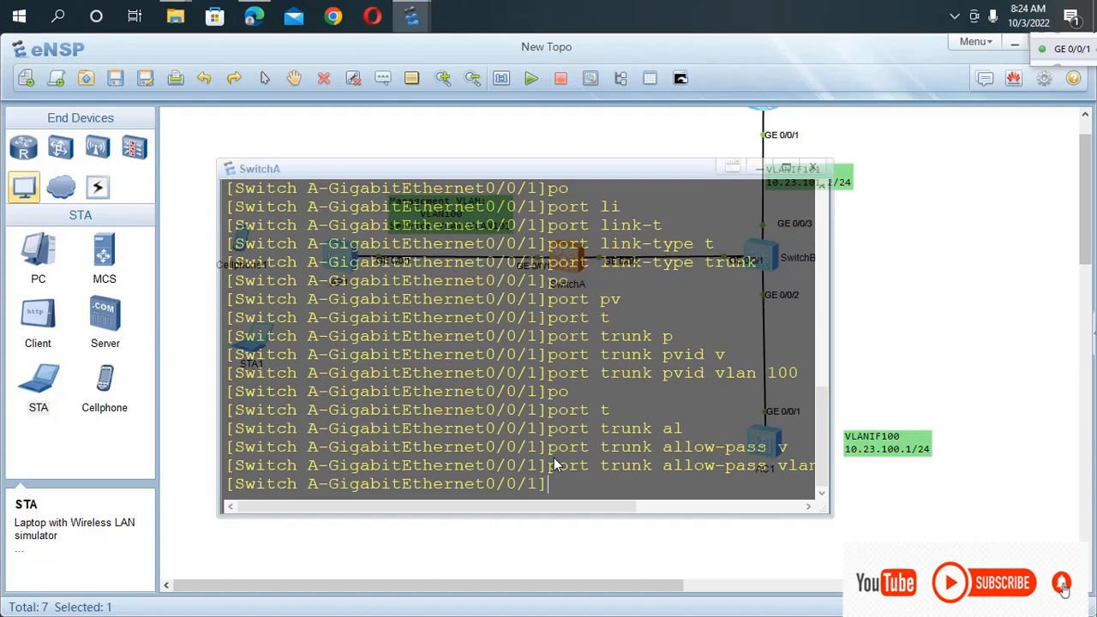
Enter SwitchA's GigabitEthernet0/0/2 interface view and set its port link type to trunk.
key("Up")
key("Up")
key("Up")
key("Up")
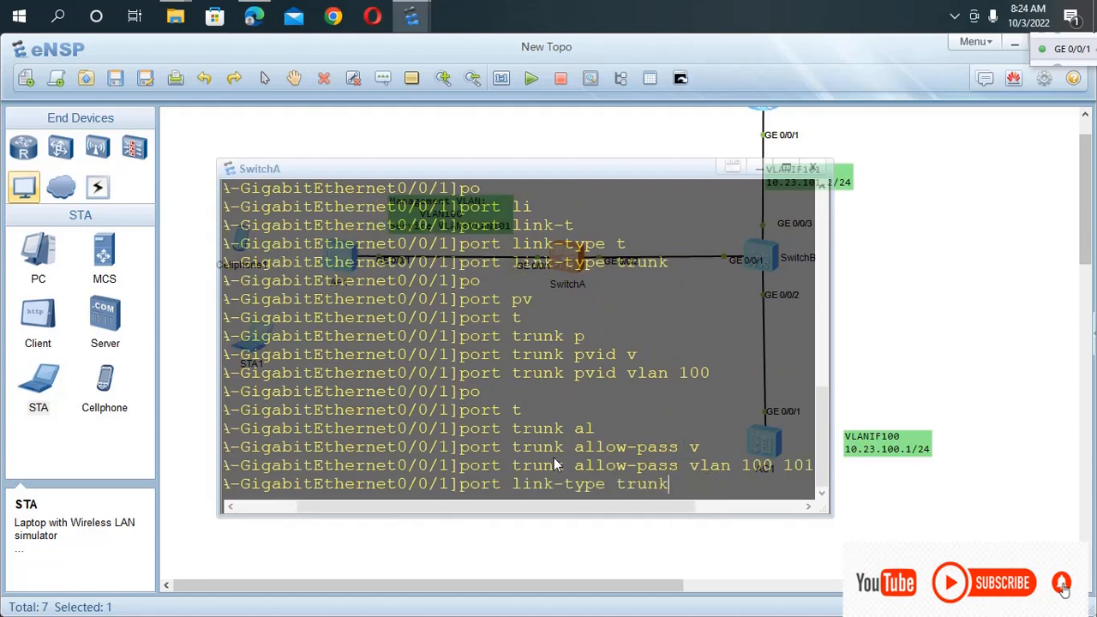
key("BackSpace")
type("2")
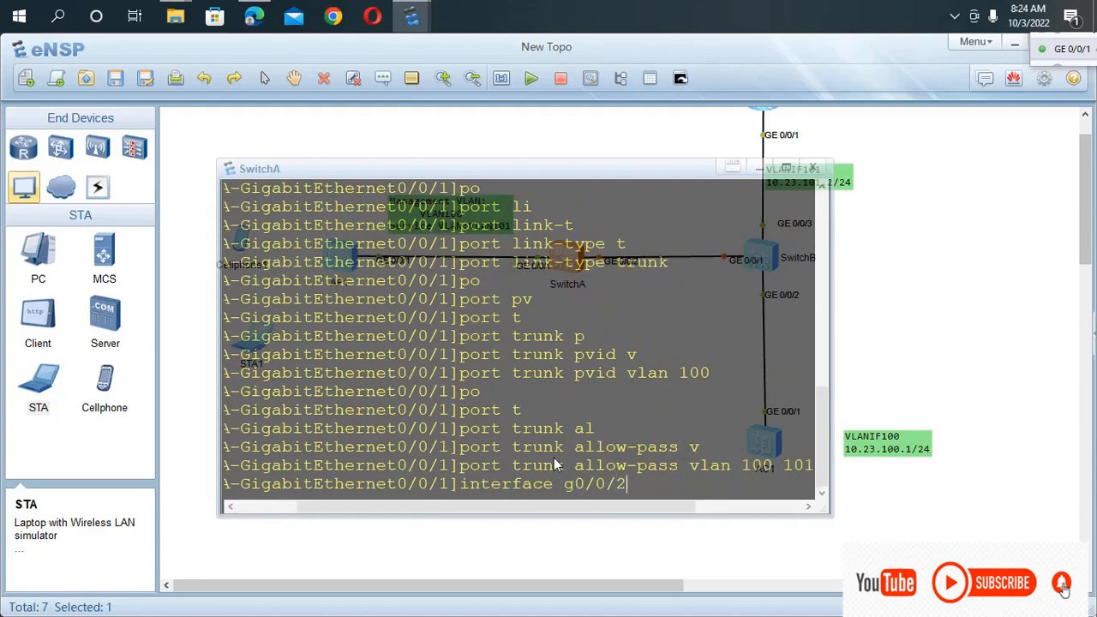
key("Return")
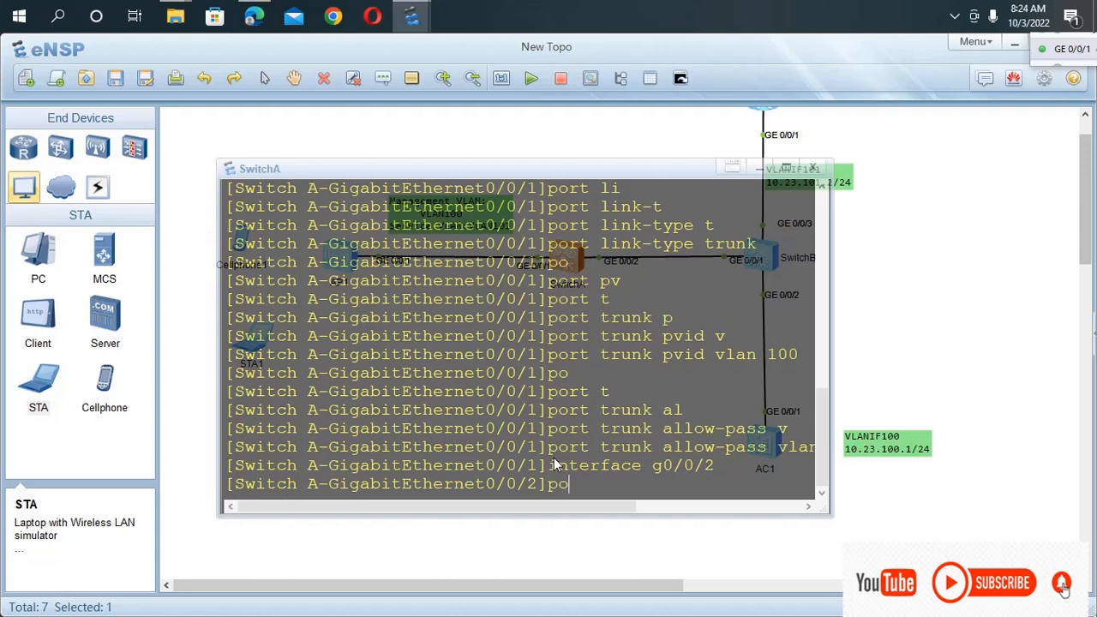
type("port li")
key("Tab")
type("t")
key("Tab")
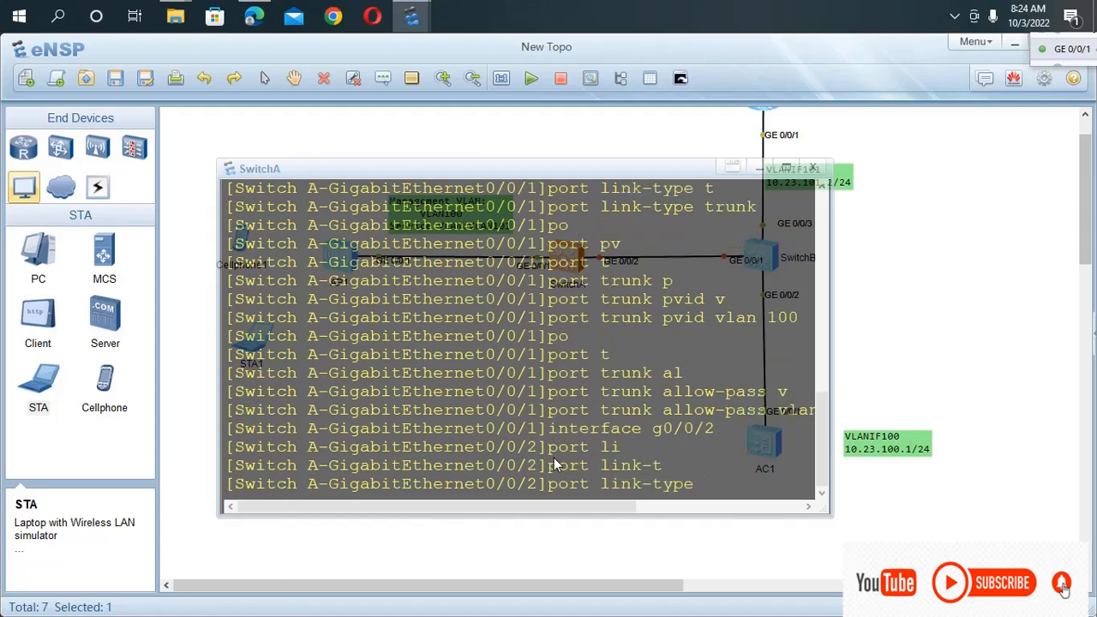
type("tr")
key("Tab")
key("Return")
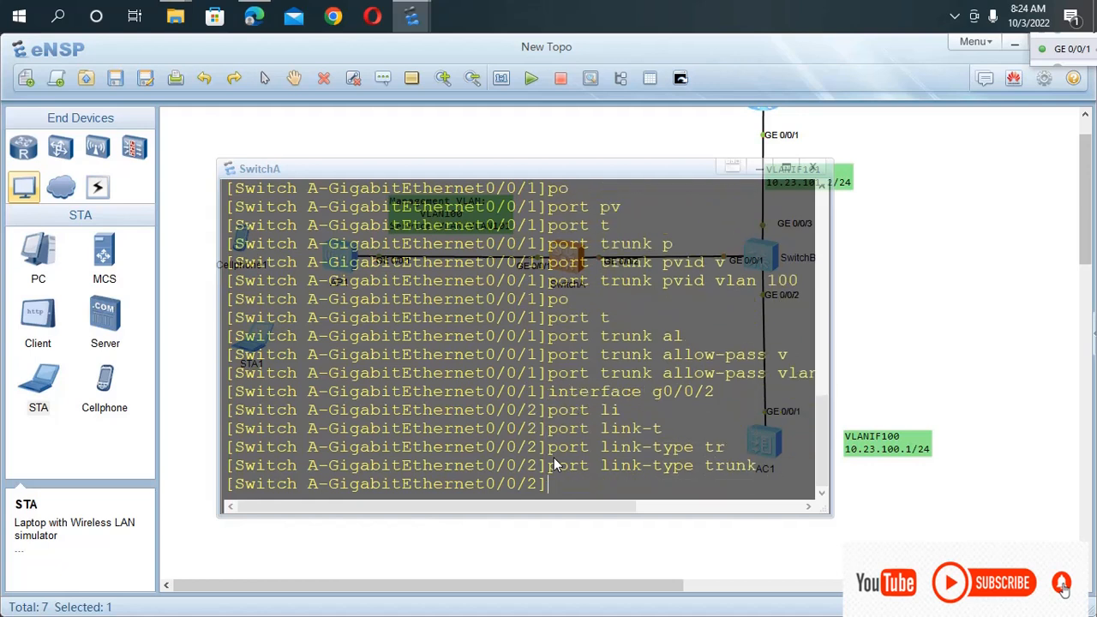
Allow VLANs 100 and 101 to pass through the trunk on SwitchA's GigabitEthernet0/0/2.
type("po")
key("Tab")
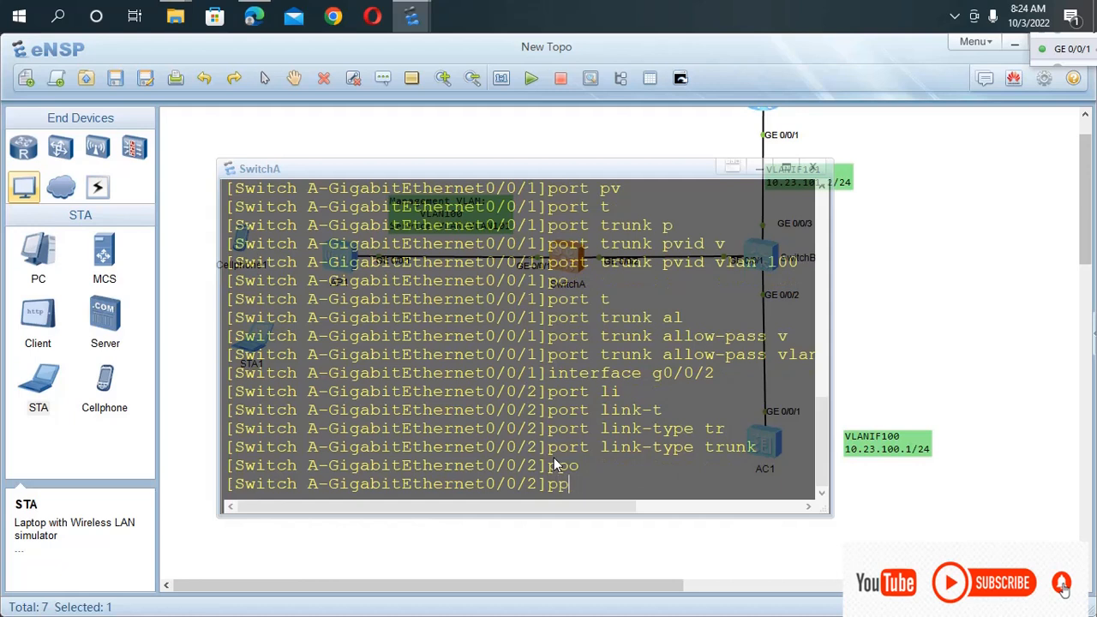
type("po")
key("Tab")
type("t")
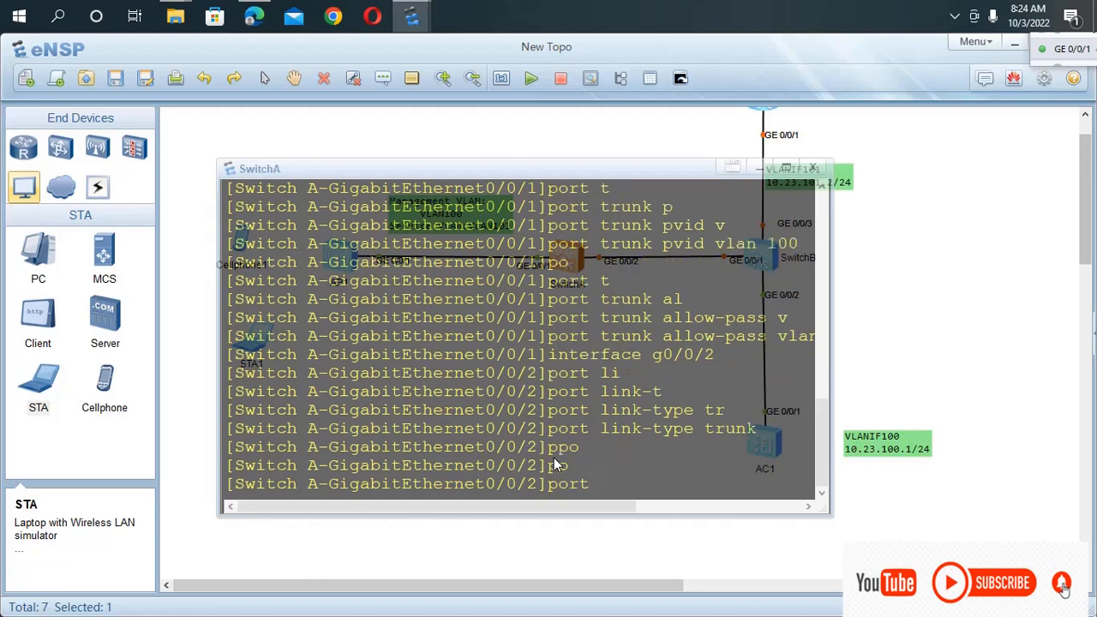
key("Tab")
type("al")
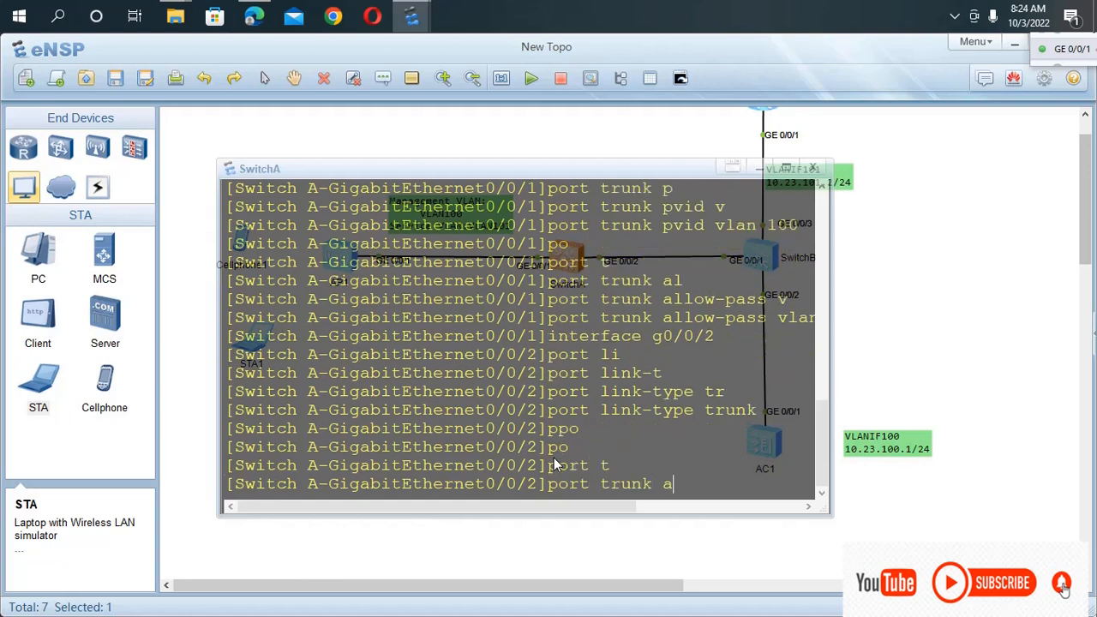
key("Tab")
type("vl")
key("Tab")
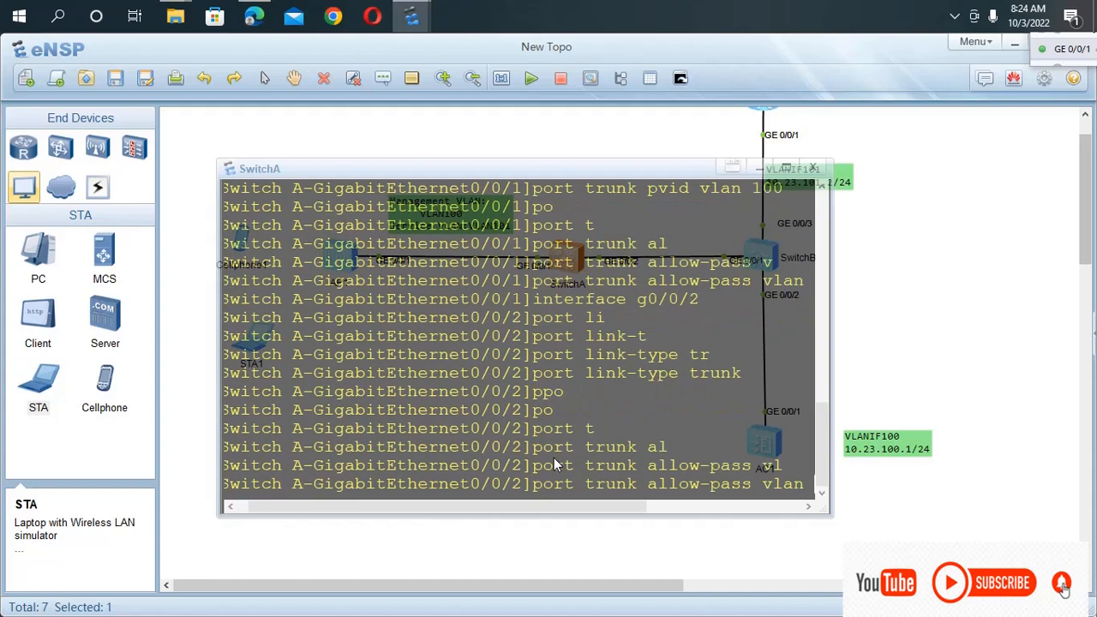
type("100")
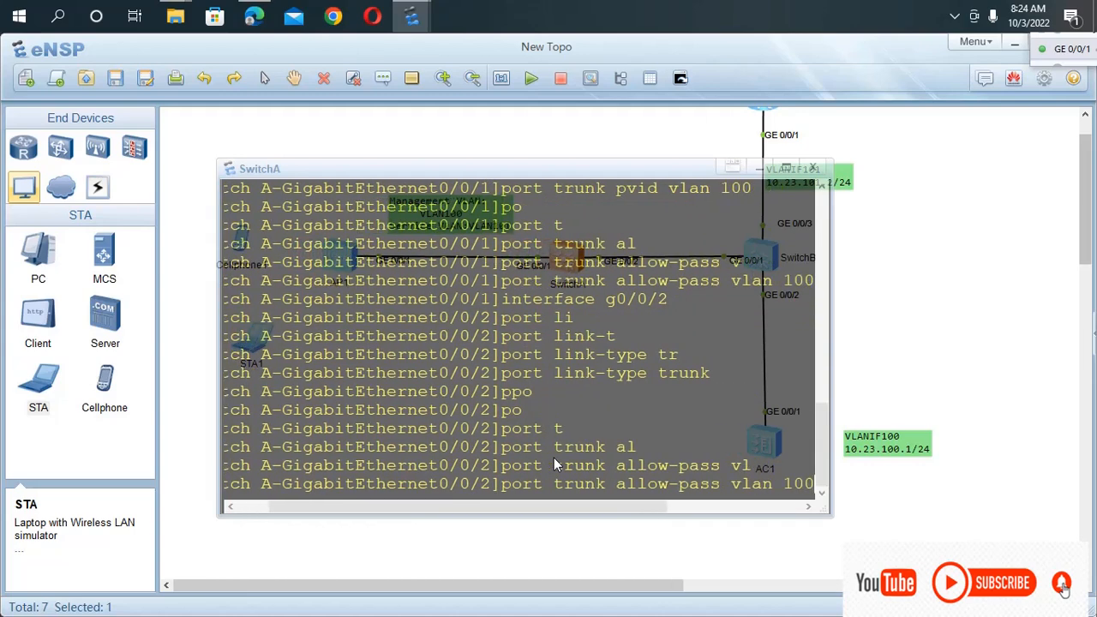
type(" 101")
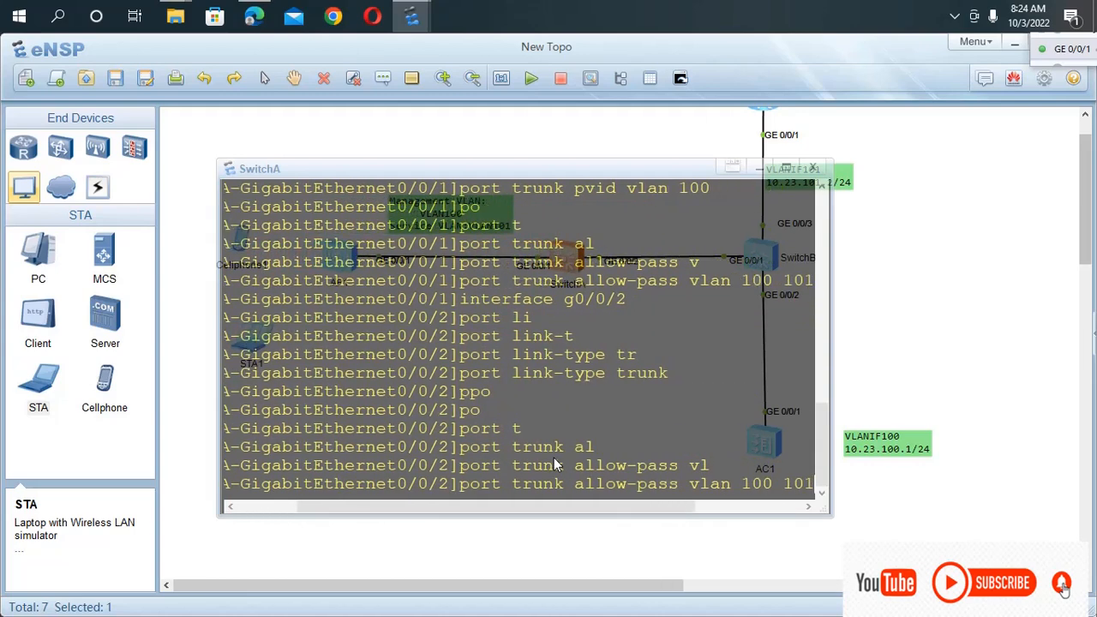
key("Return")
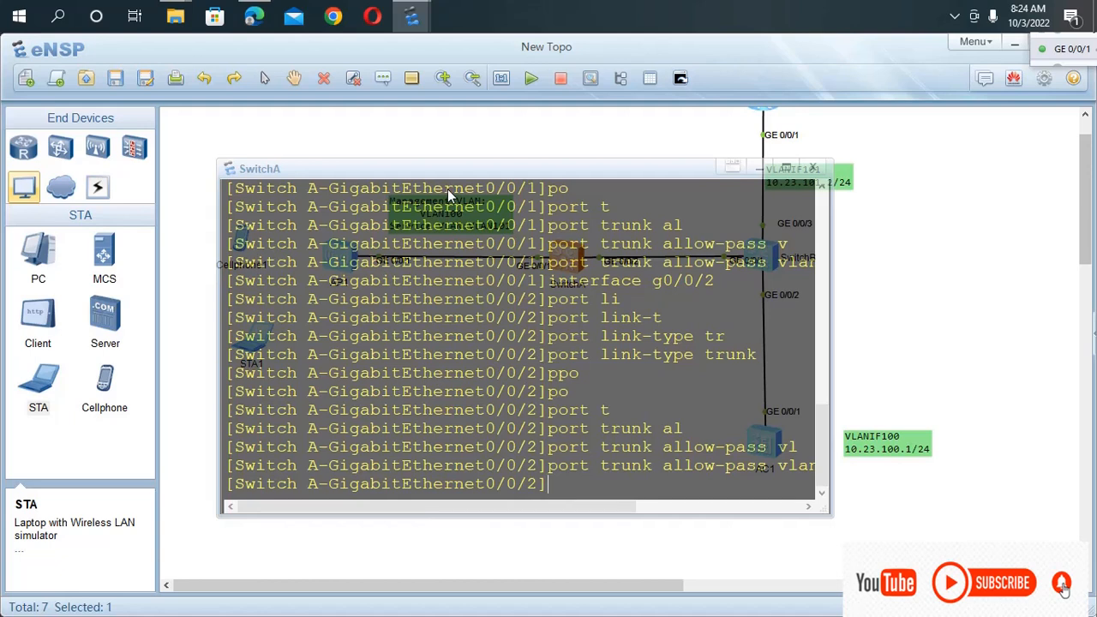
Return SwitchA to user view and save its configuration to the device under the default file name.
type("qu")
key("Return")
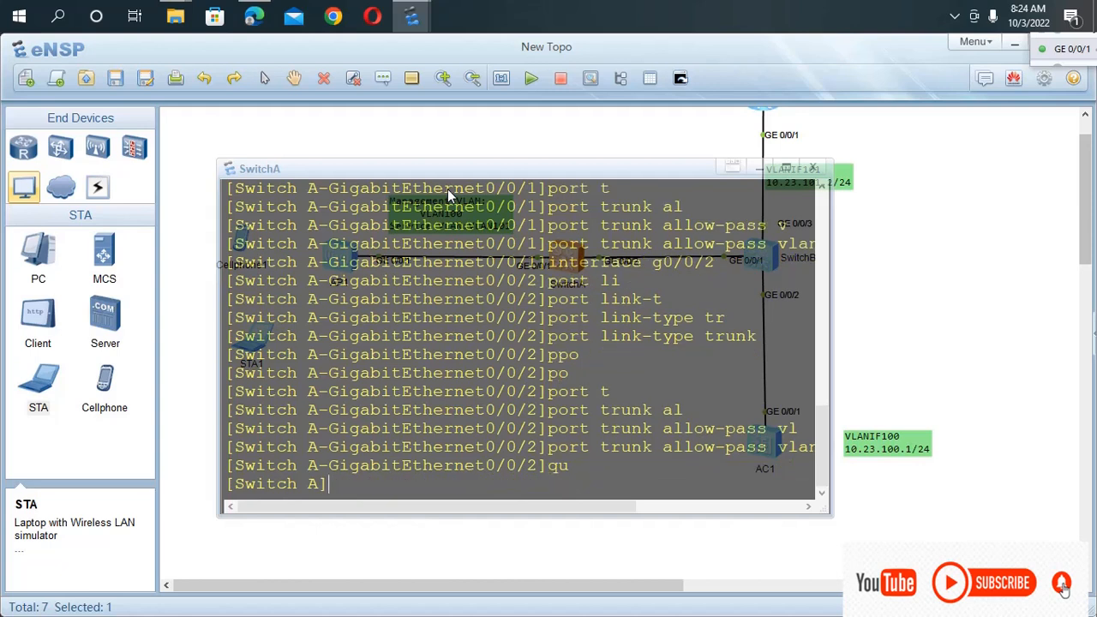
key("ctrl+z")
key("Return")
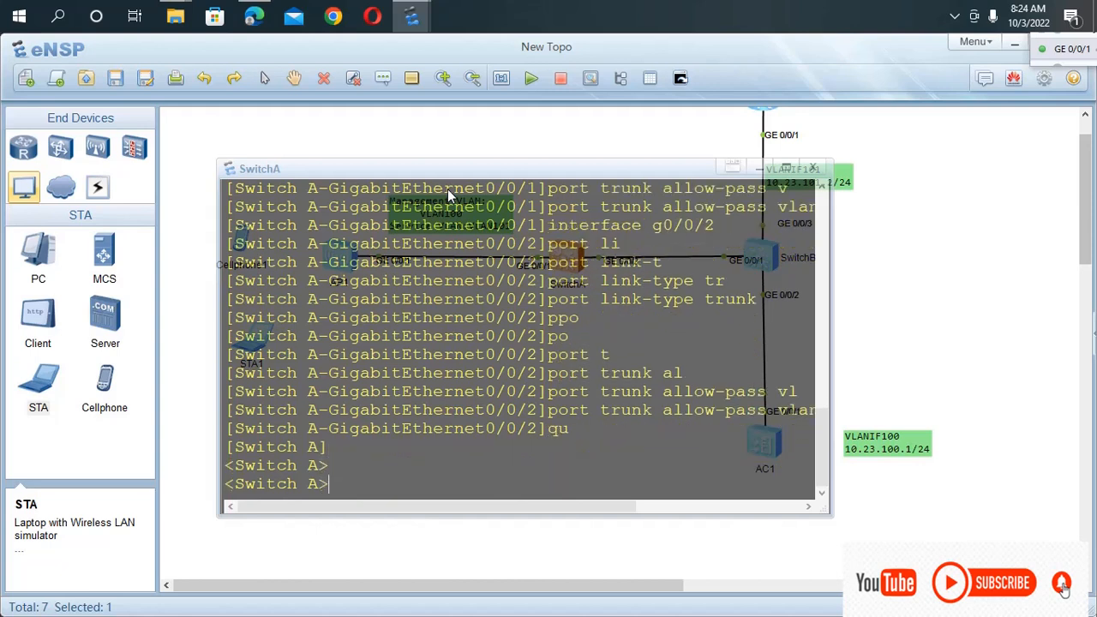
type("save")
key("Return")
type("y")
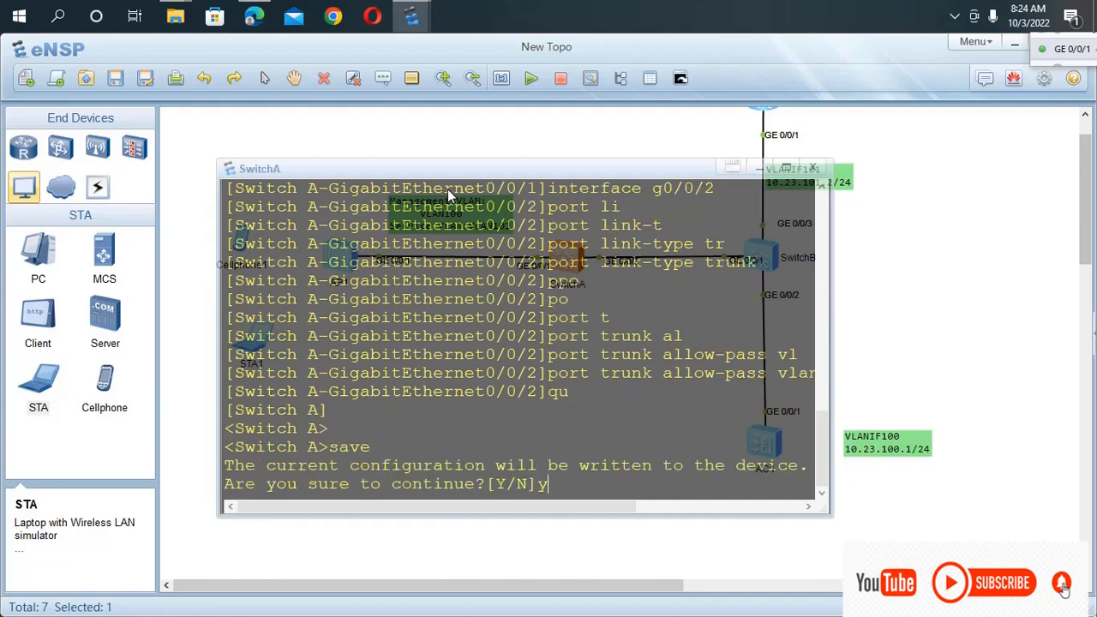
key("Return")
key("Return")
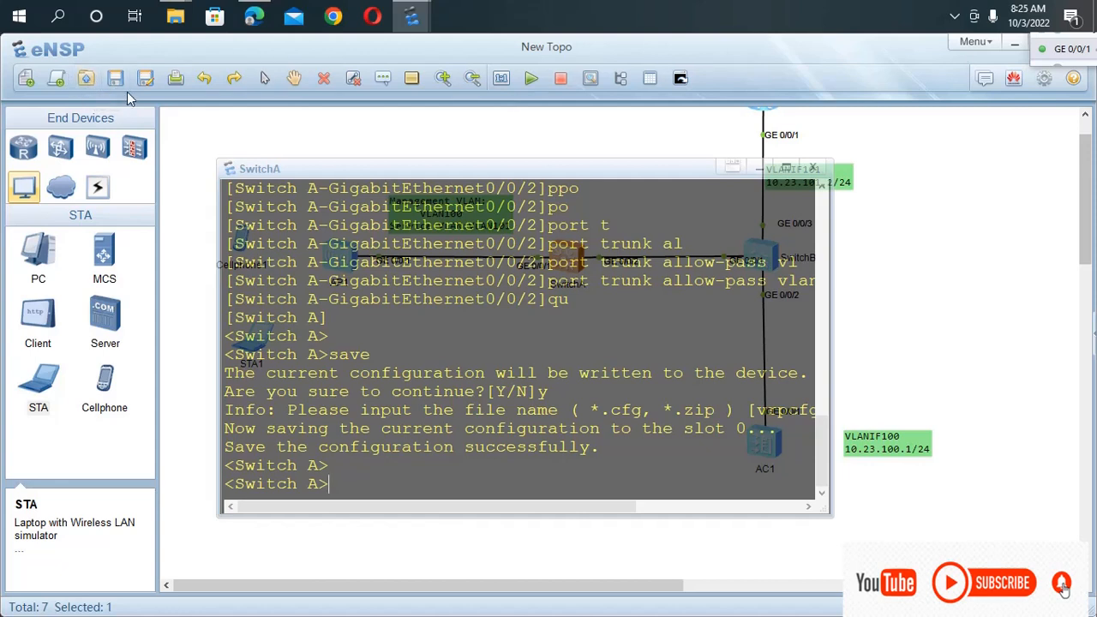
left_click(109, 81)
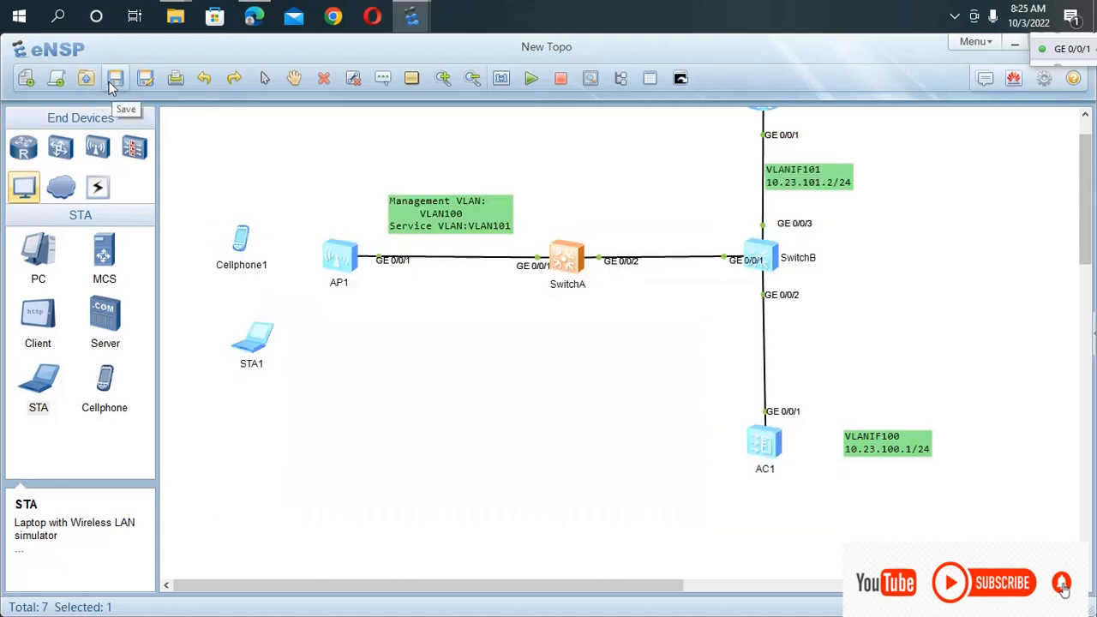
left_click(109, 82)
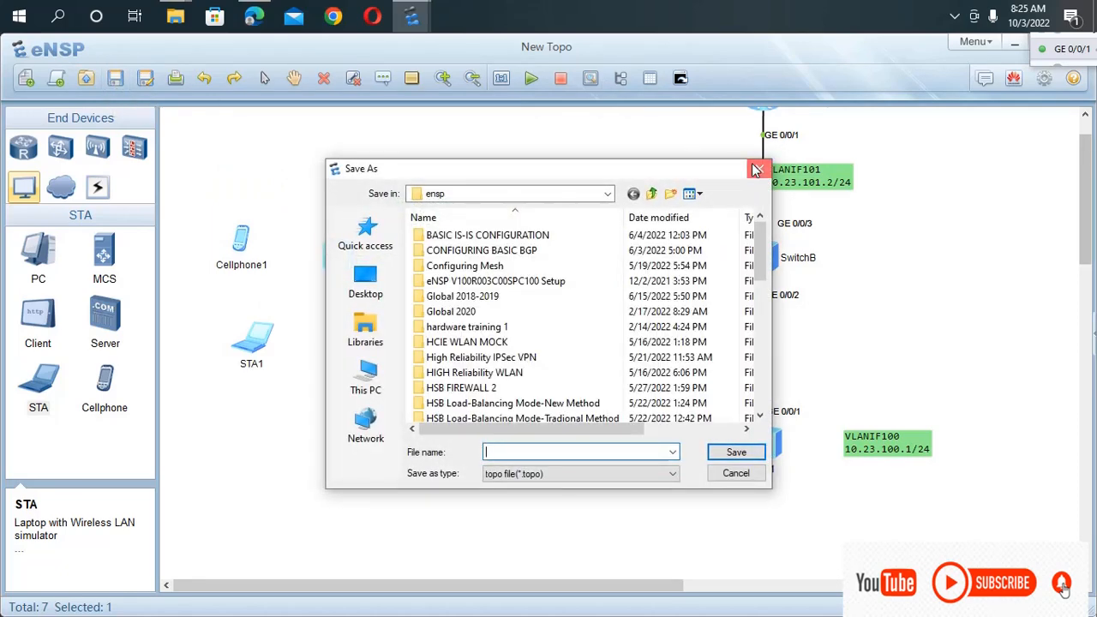
key("Escape")
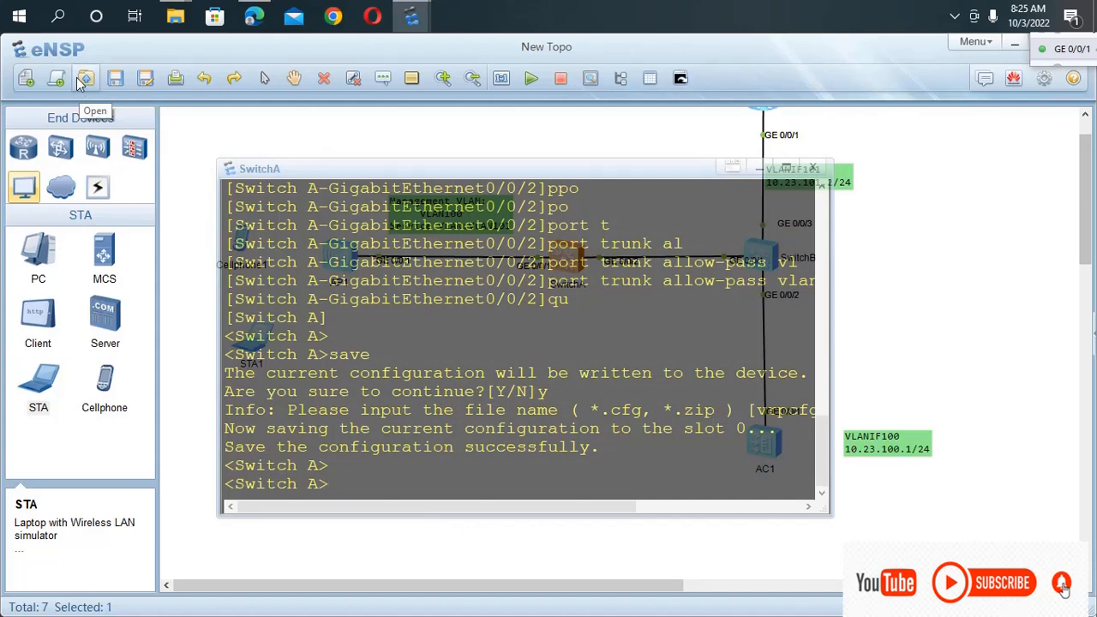
left_click(116, 77)
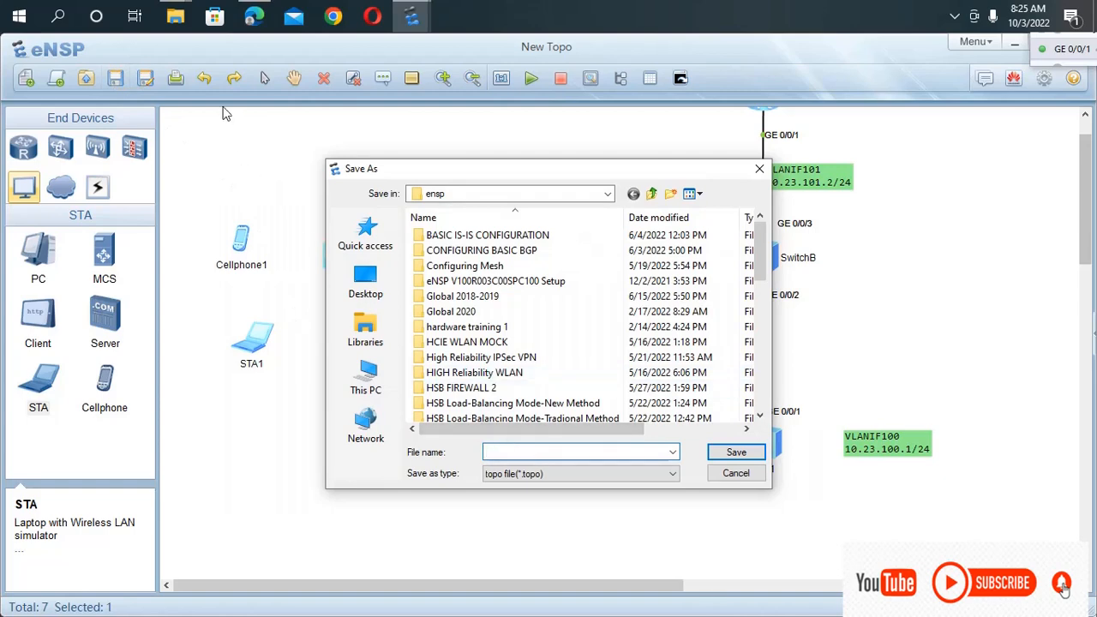
left_click(760, 169)
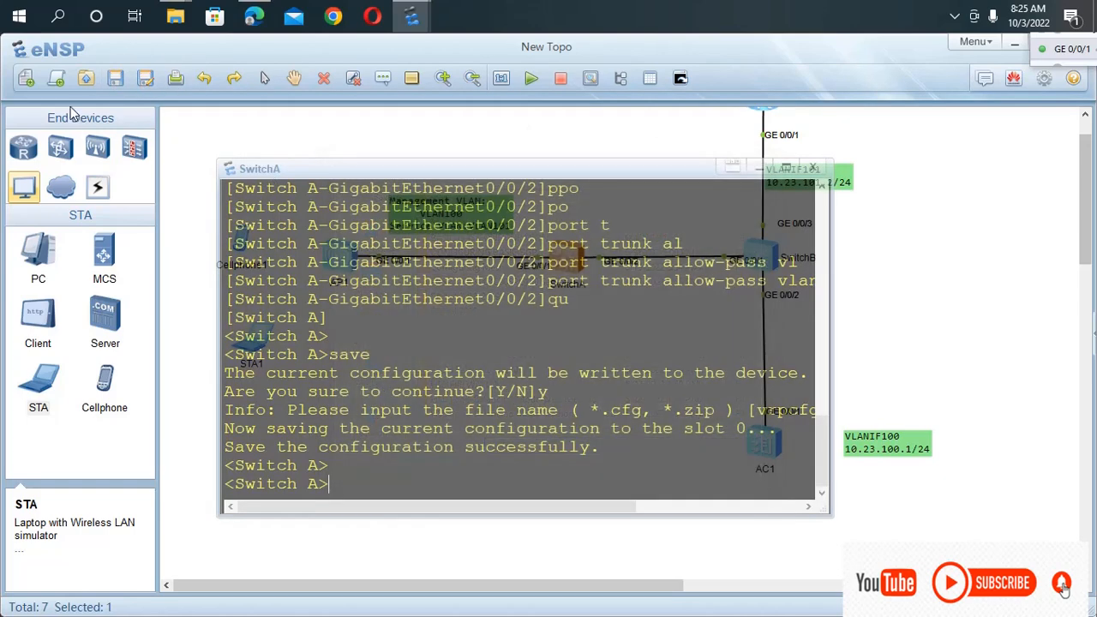
Save the topology in the ensp folder under the file name "LAYER 2 DIRECT FORWADING".
left_click(150, 82)
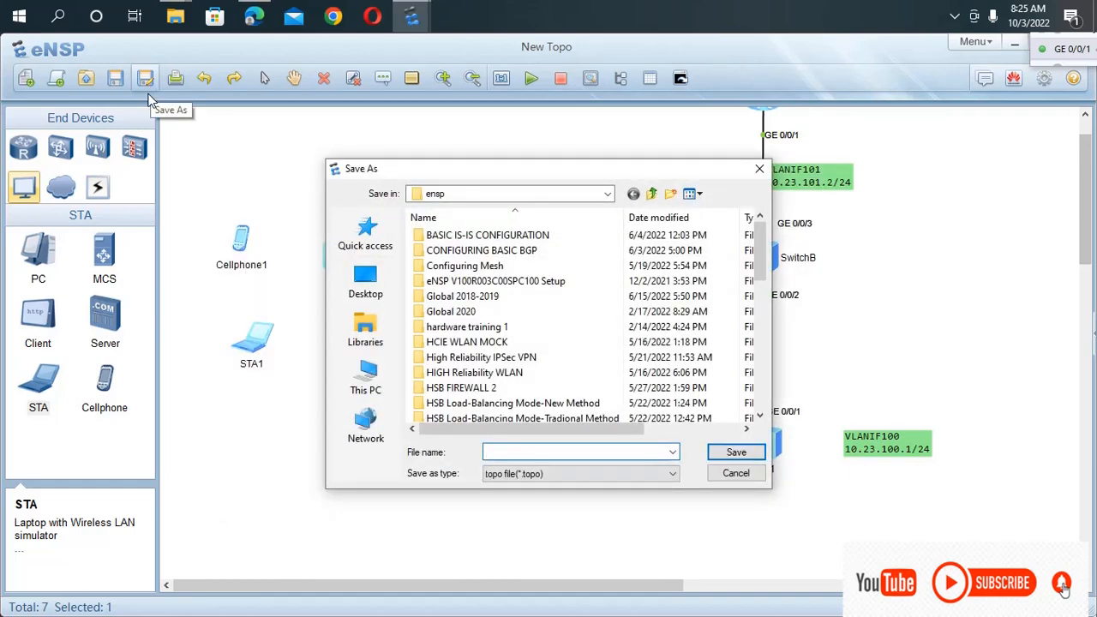
type("LA")
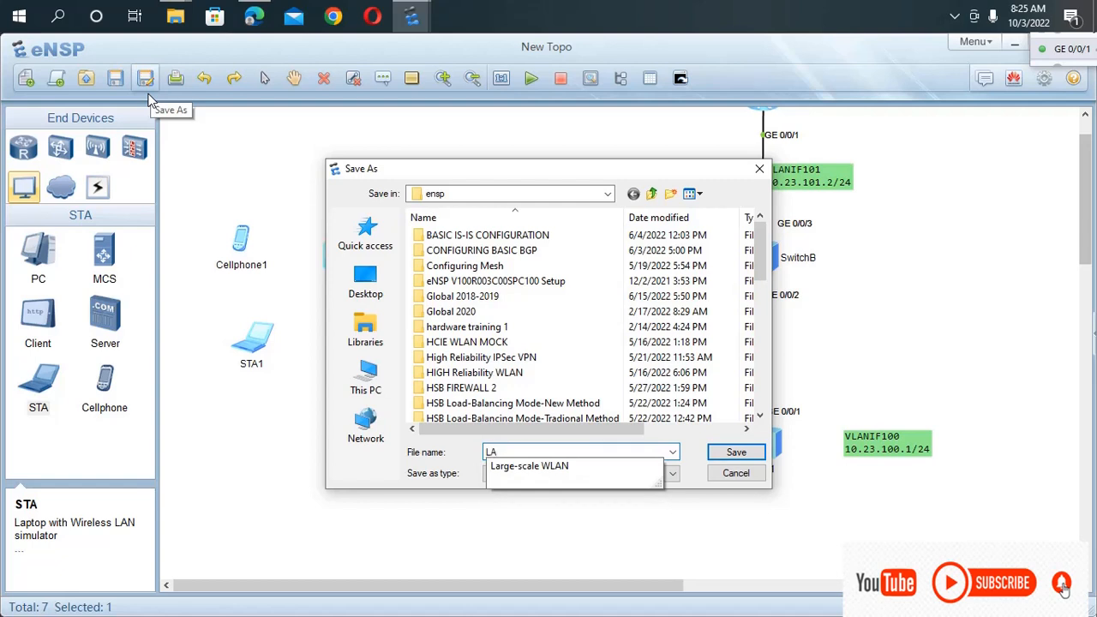
type("YER")
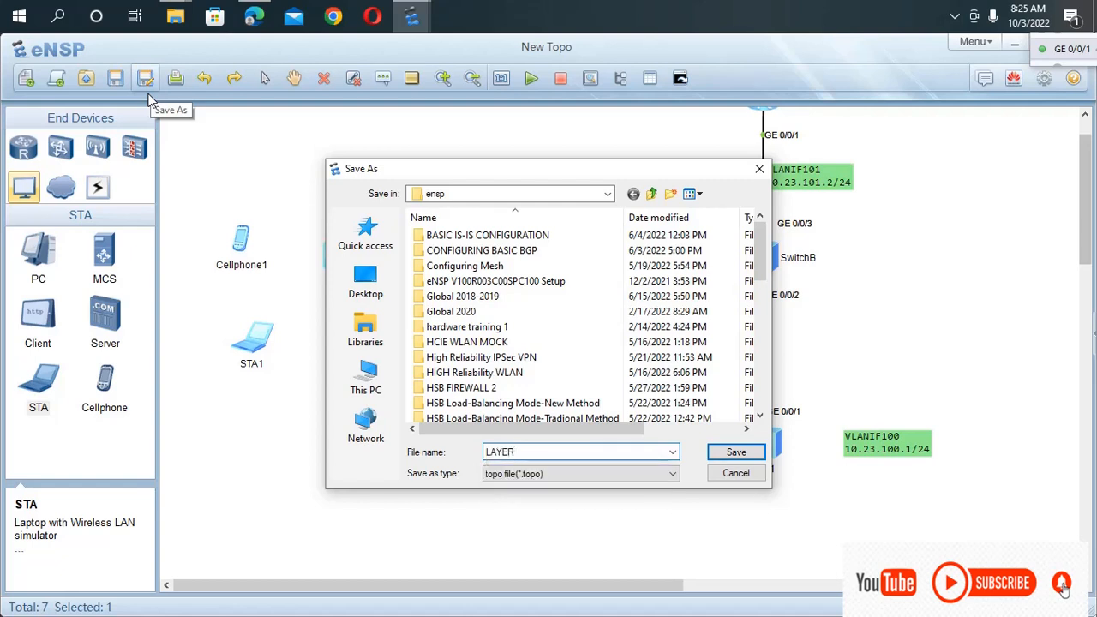
type(" 2 DIRECT FORWADING")
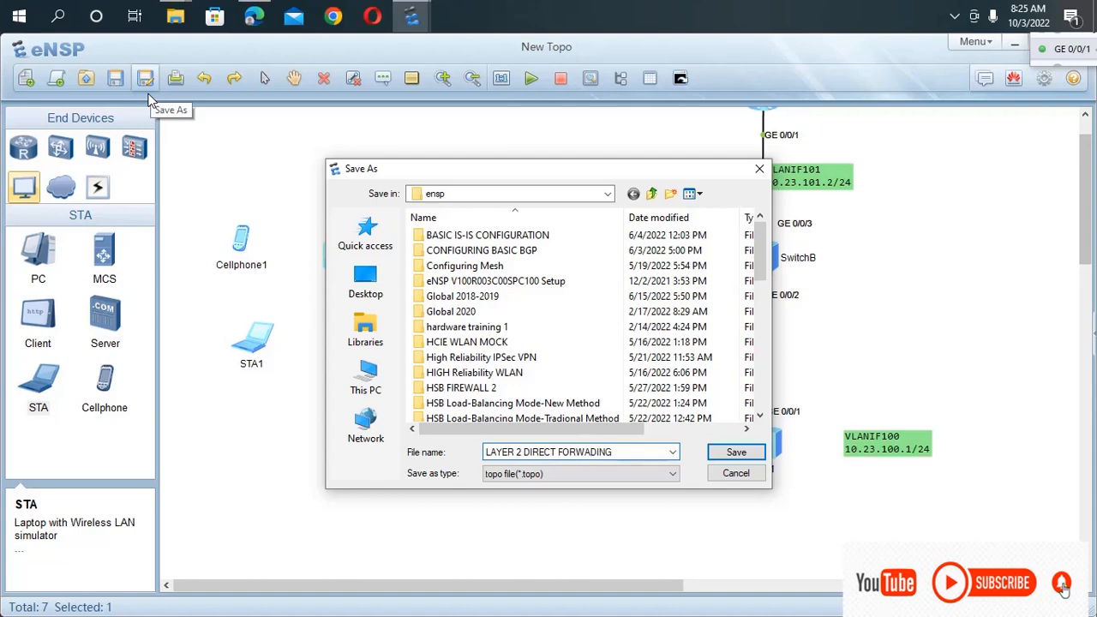
key("Return")
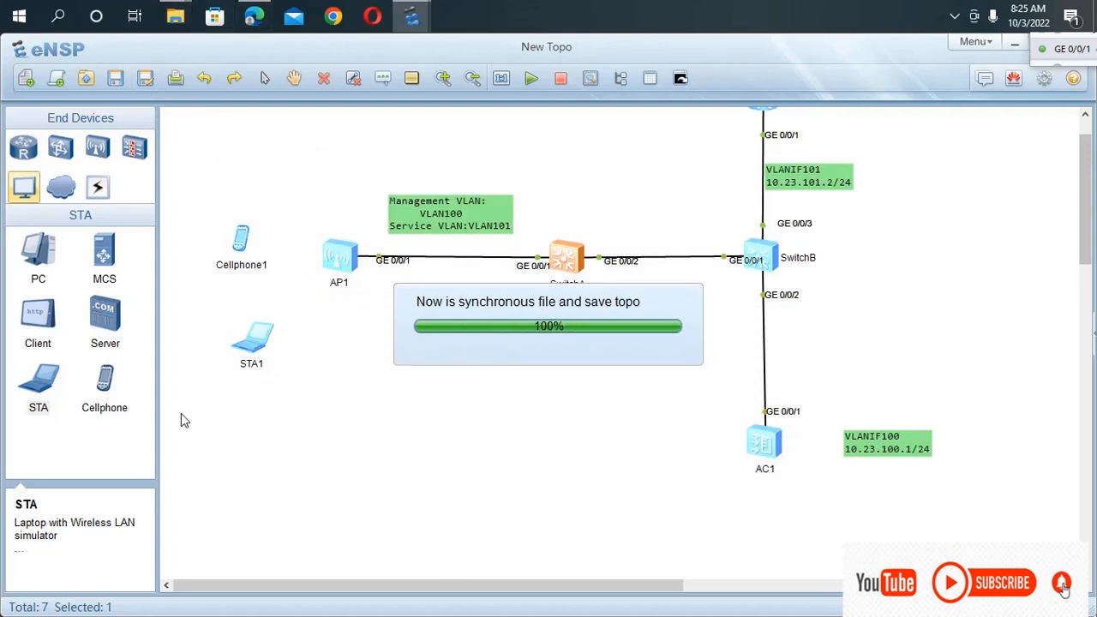
left_click(115, 80)
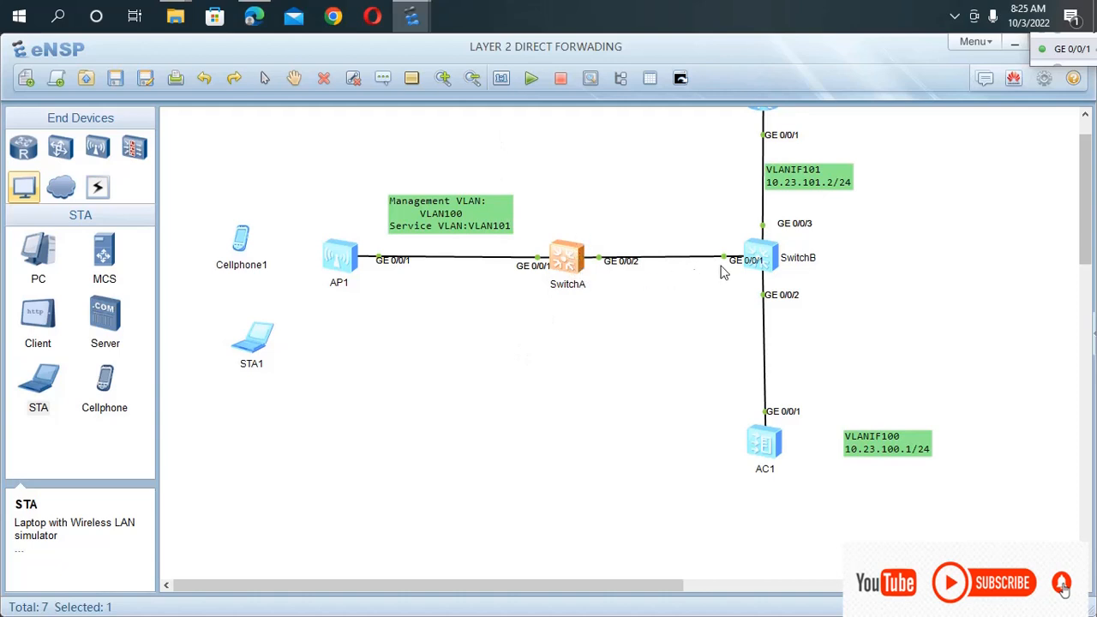
Open SwitchB's console and turn off its terminal monitor with the undo command.
scroll(771, 259, "up", 1)
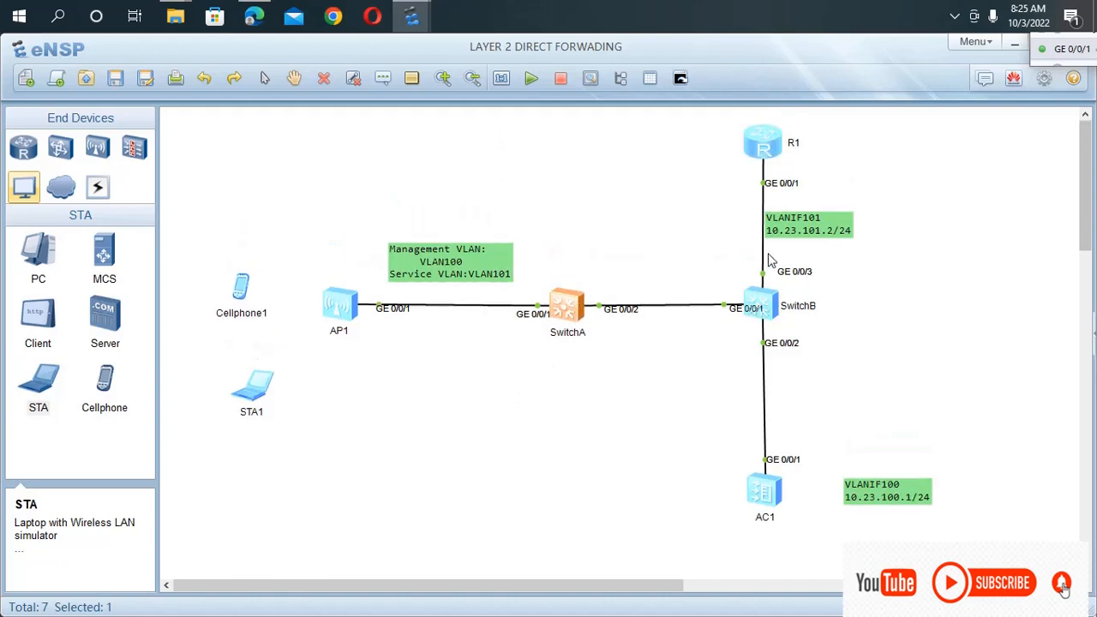
double_click(757, 309)
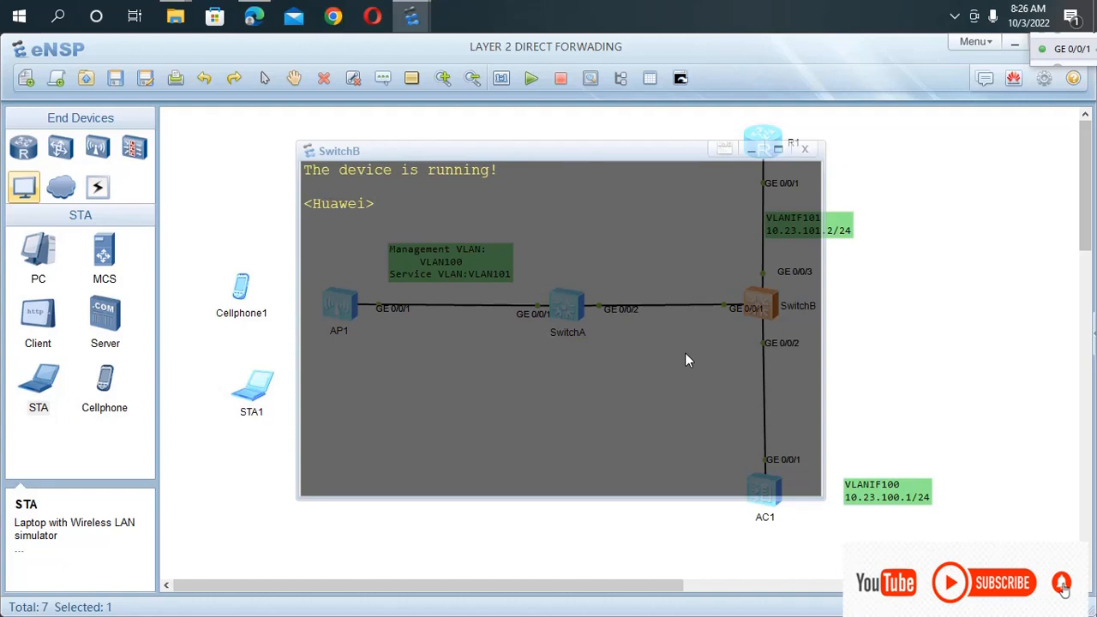
type("U Y")
key("BackSpace")
key("BackSpace")
type("T M")
key("Return")
Enter system view on SwitchB and set its system name to "Switch B".
type("A")
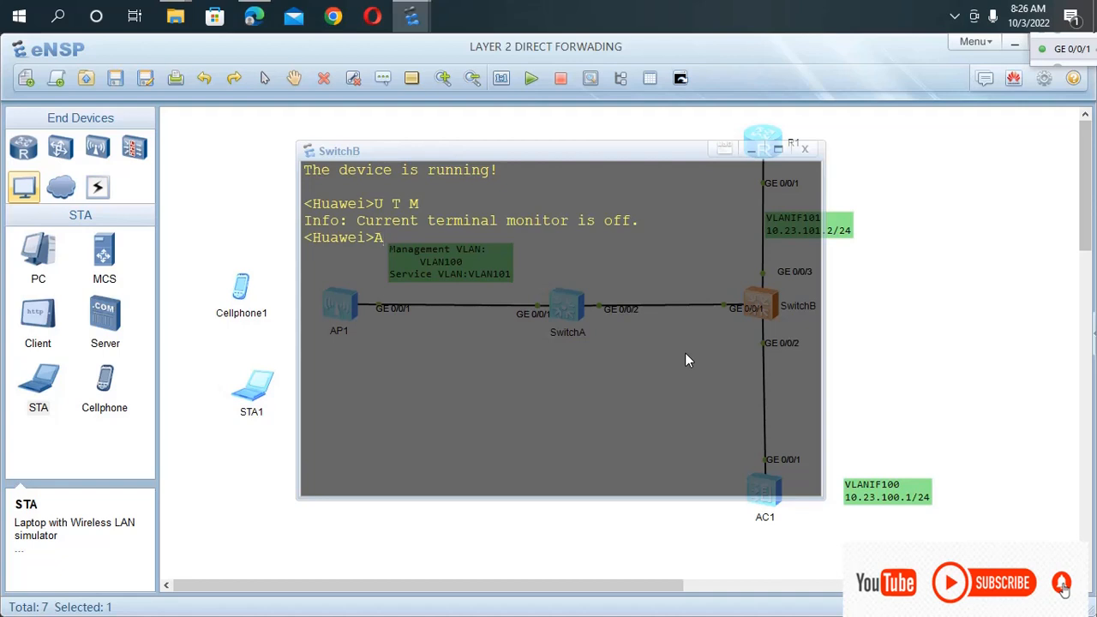
key("BackSpace")
type("sys")
key("Return")
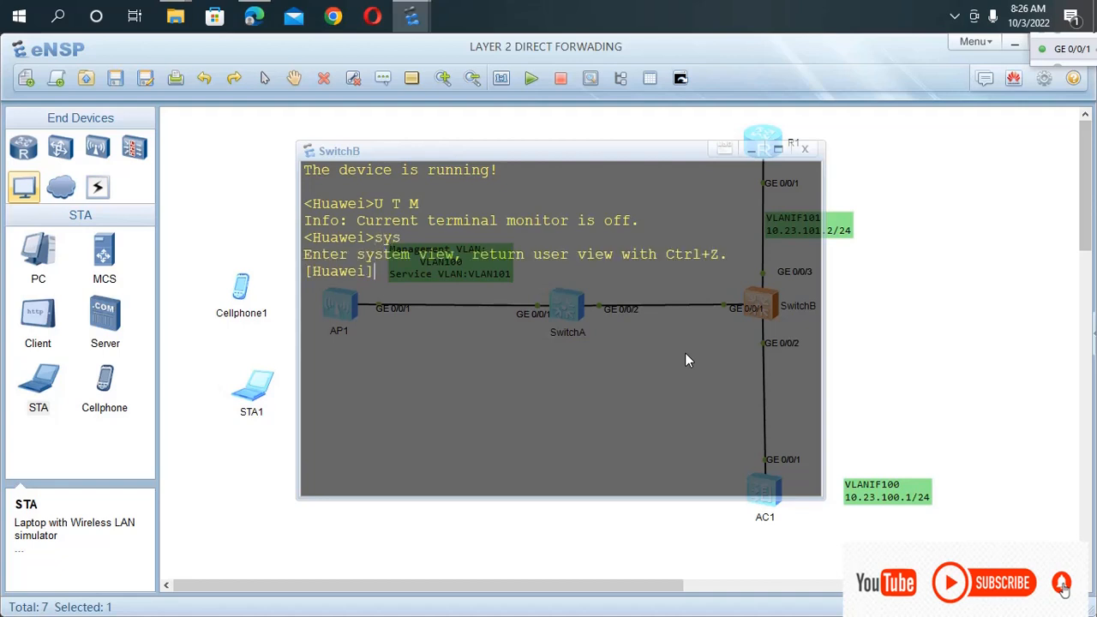
type("sys")
key("Tab")
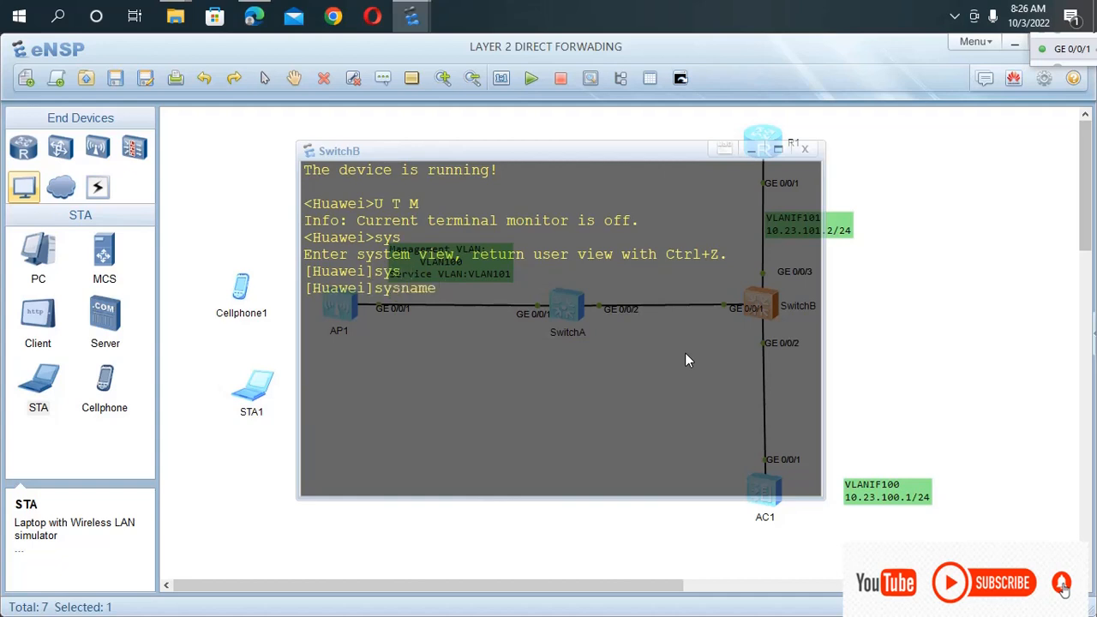
type("Switch B")
key("Return")
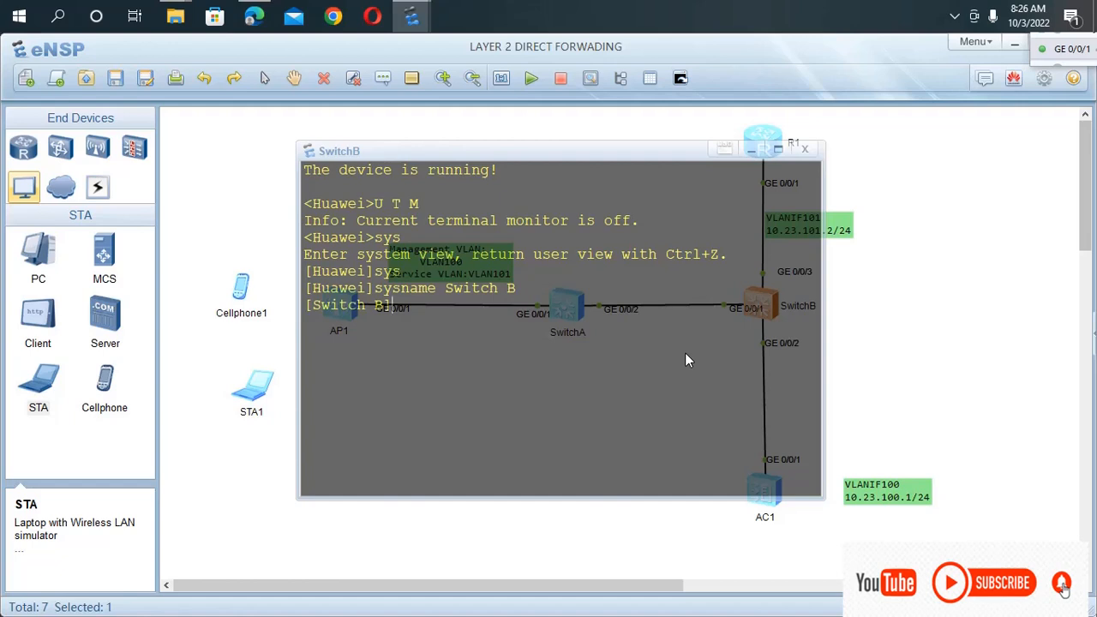
Create VLANs 100 and 101 on SwitchB with one batch command.
type("vla")
key("Tab")
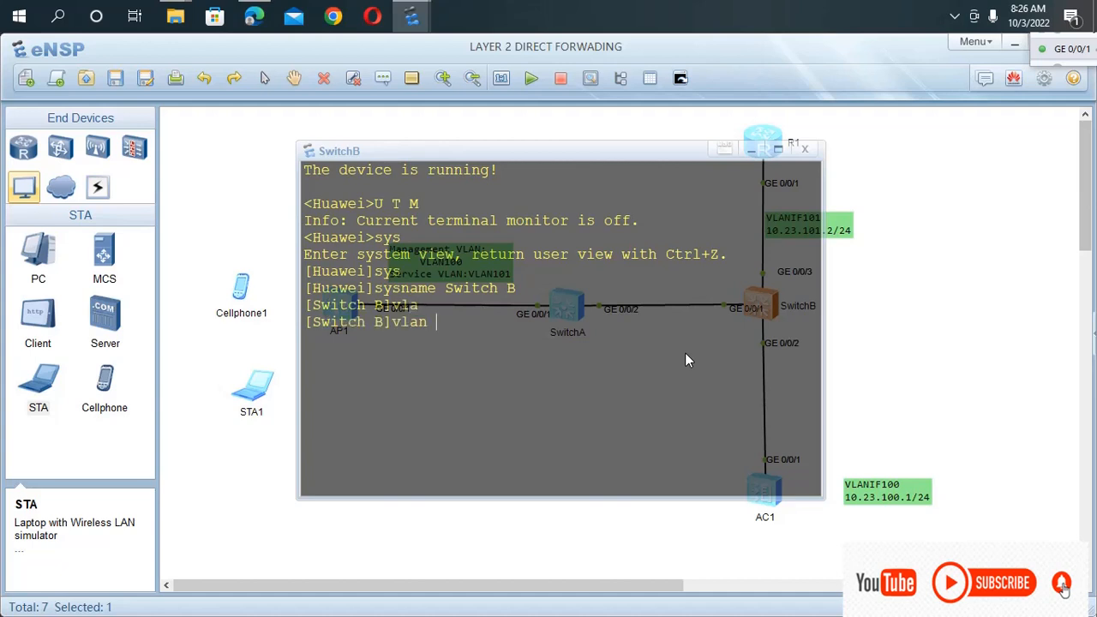
type("b")
key("Tab")
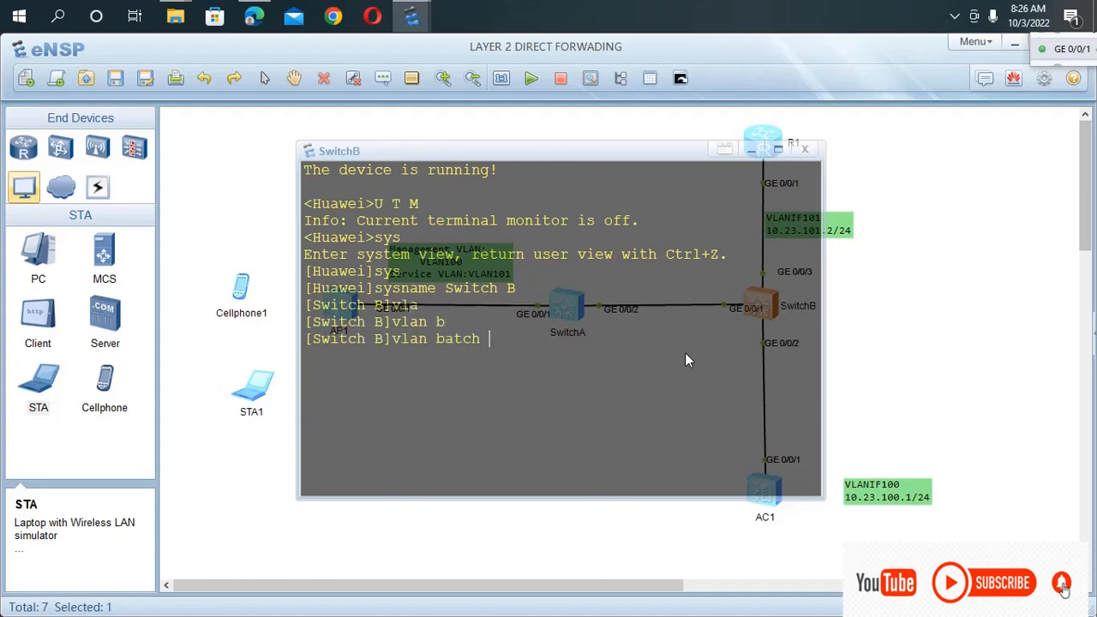
type("100 101")
key("Return")
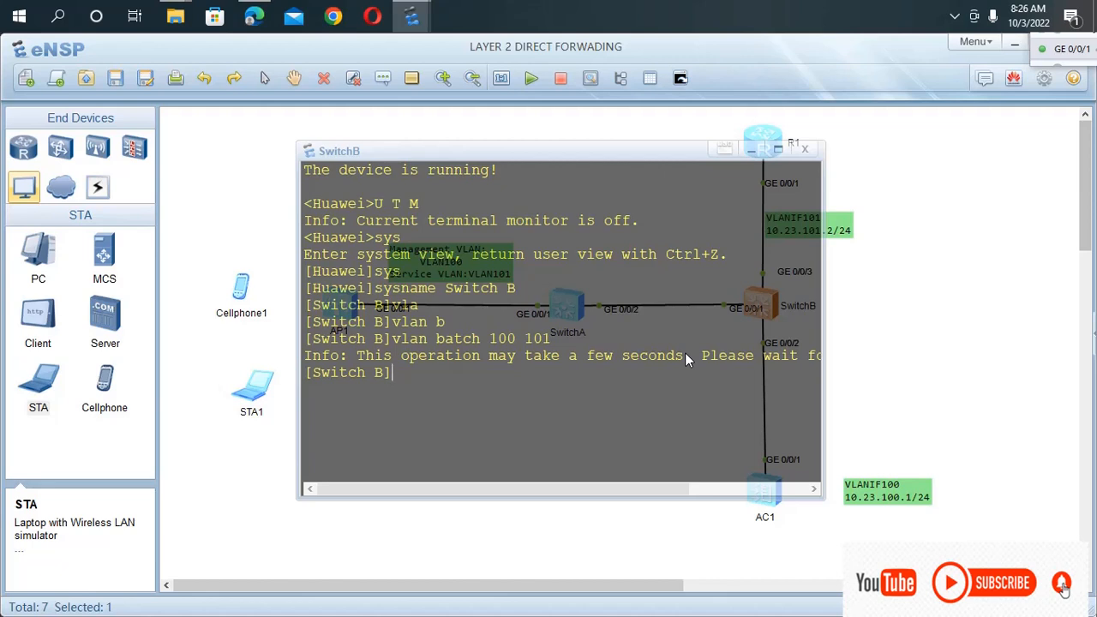
Move SwitchB's console clear of its links in the topology and enter the interface view of g0/0/1.
left_click_drag(605, 154, 426, 317)
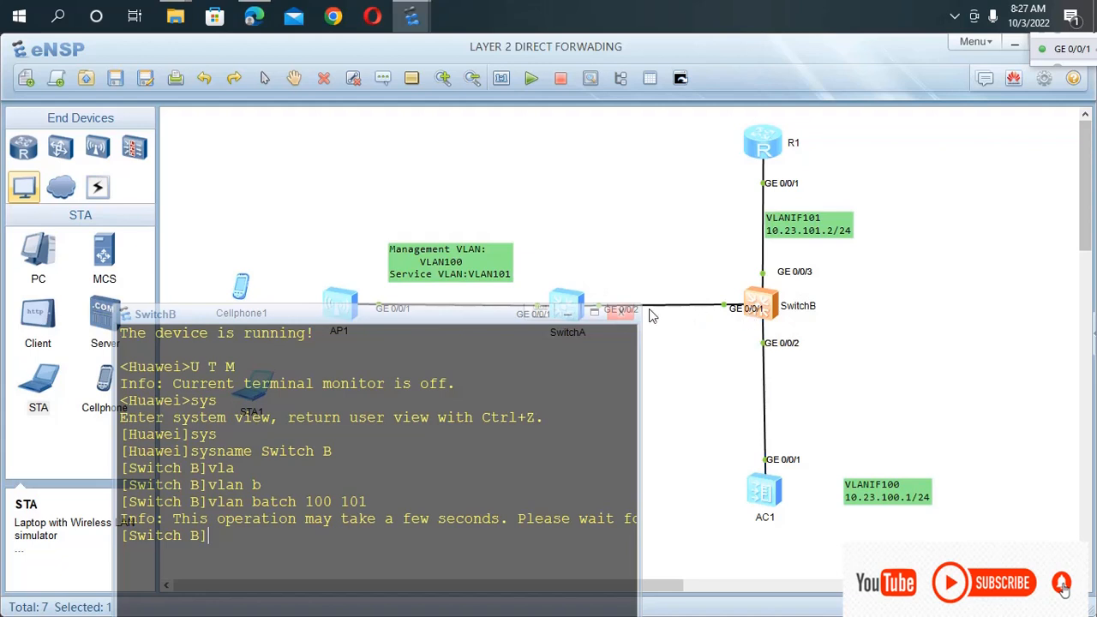
left_click_drag(458, 301, 492, 166)
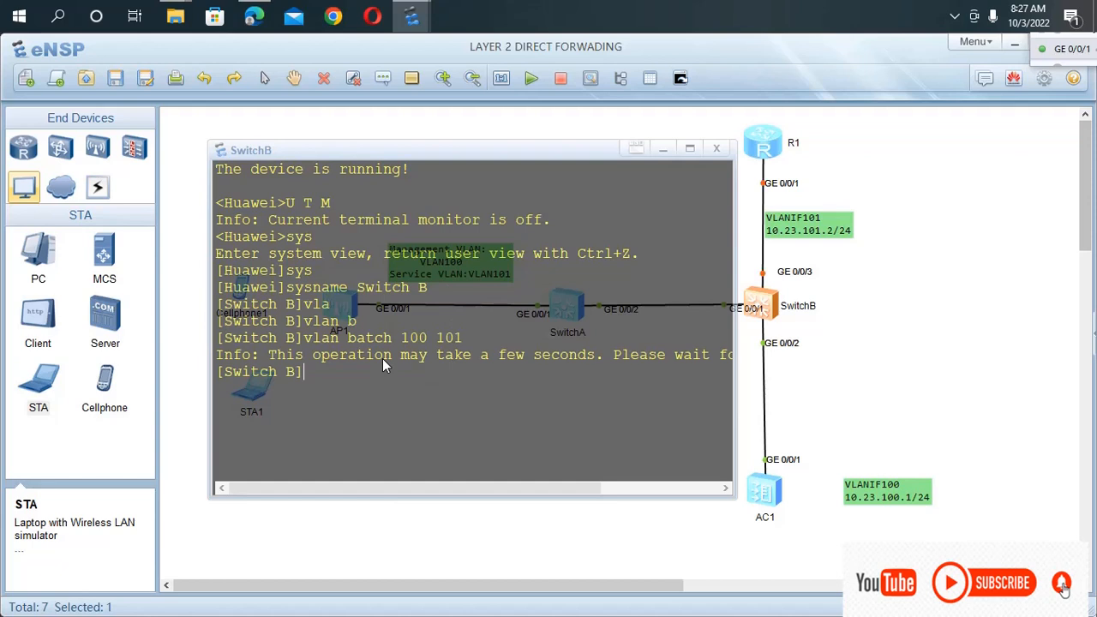
type("int")
key("Tab")
type("g")
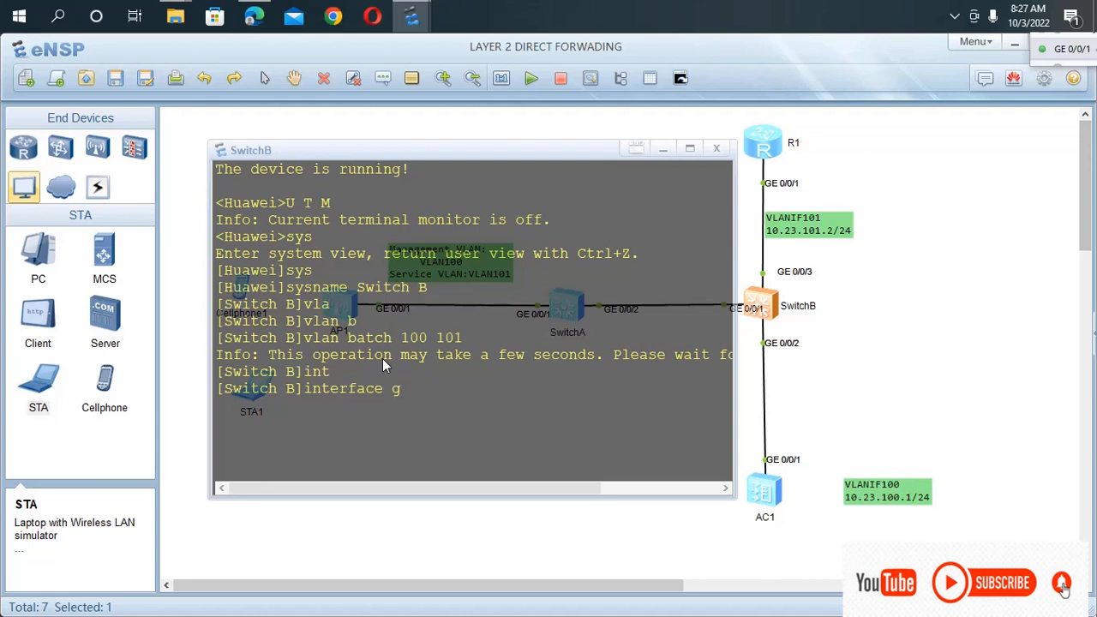
type("0/0/1")
key("Return")
Set the link type of SwitchB's interface g0/0/1 to trunk.
type("po")
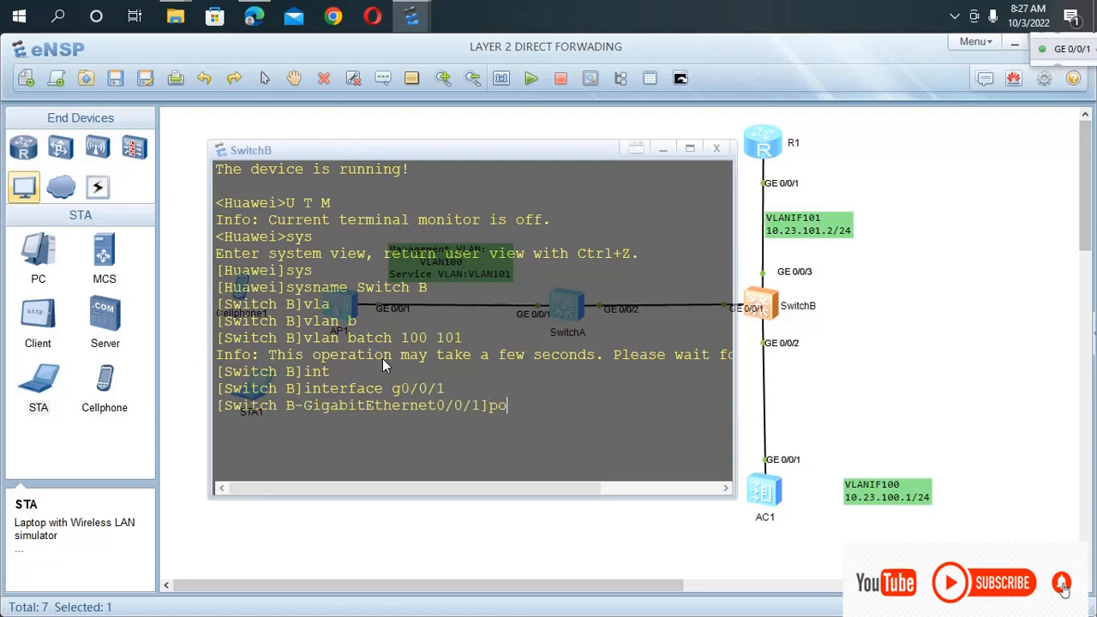
type("rt lui")
key("Tab")
key("BackSpace")
key("BackSpace")
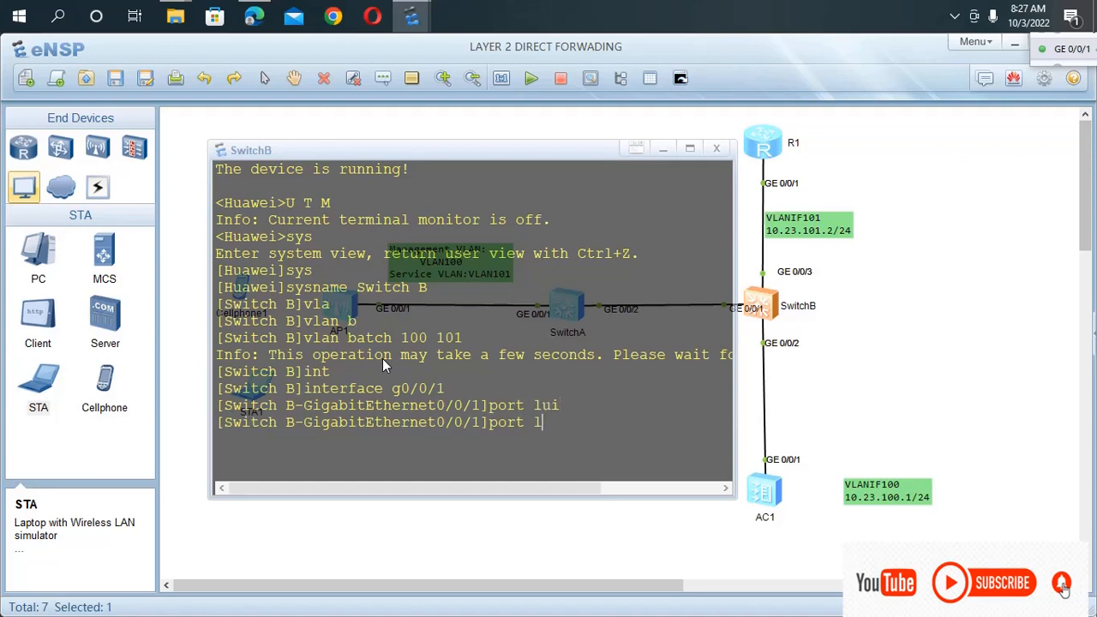
type("in")
key("Tab")
type("k-t")
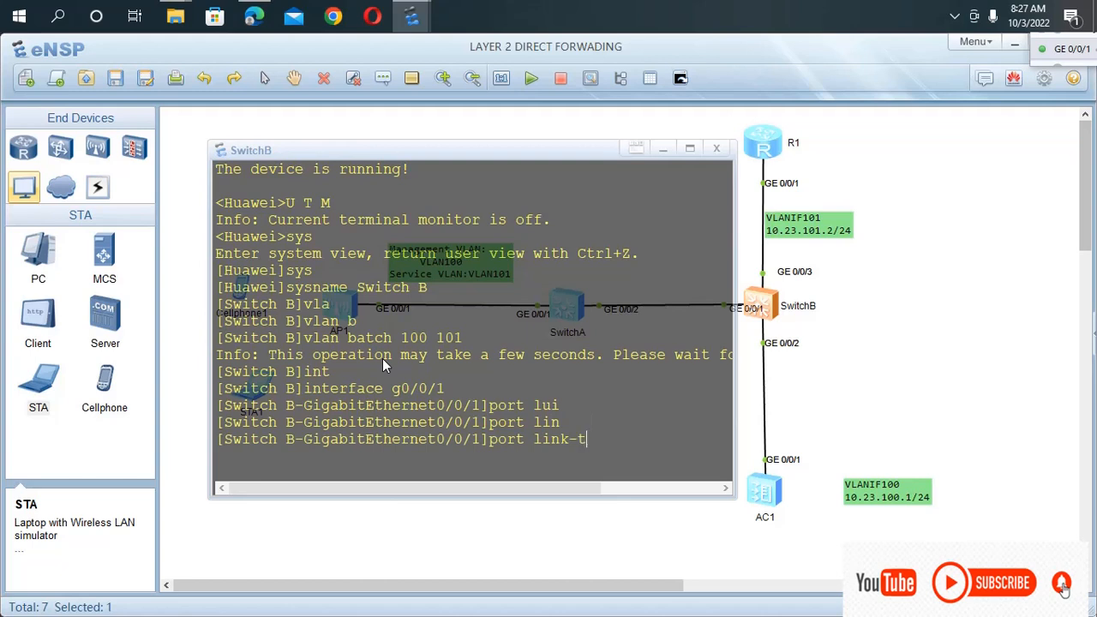
key("Tab")
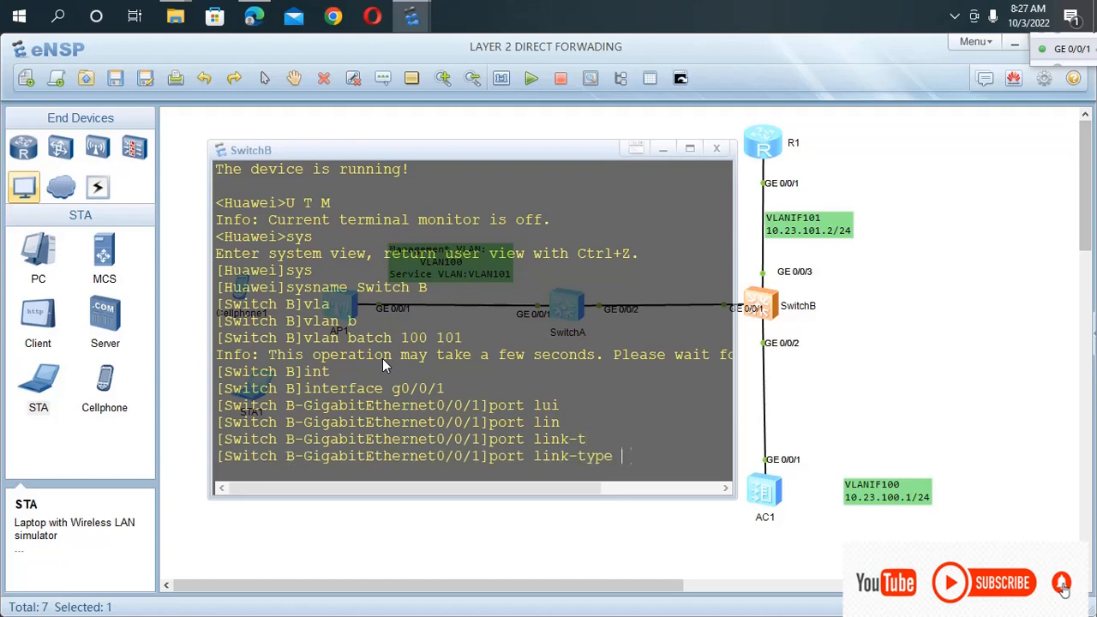
type("t")
key("Tab")
key("Return")
Allow VLANs 100 and 101 to pass on the trunk of SwitchB's interface g0/0/1.
type("por")
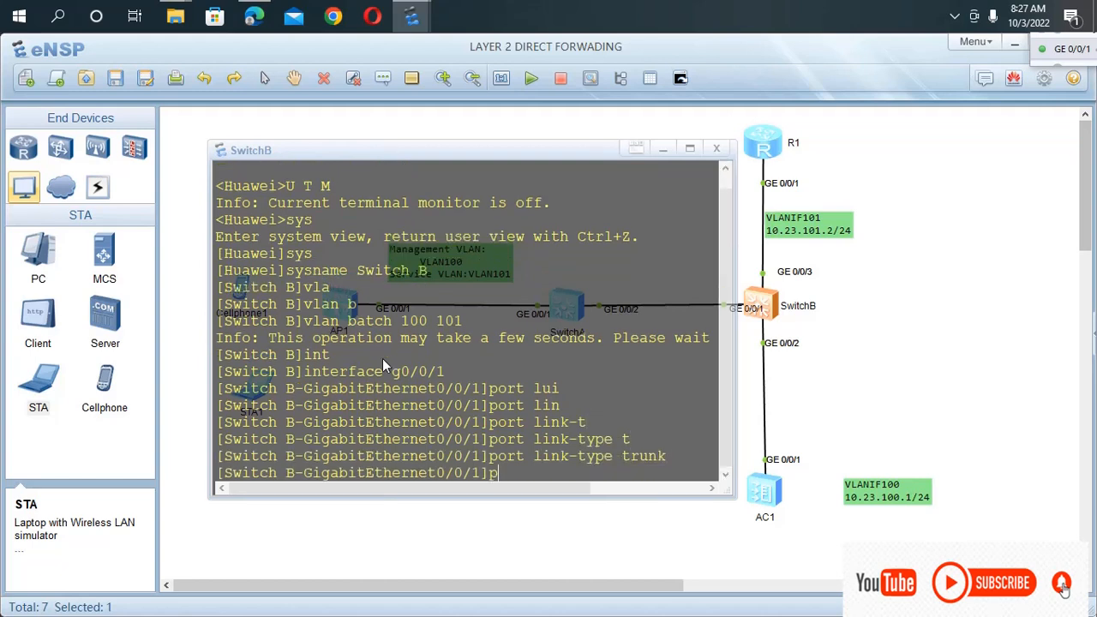
key("Return")
type("port ")
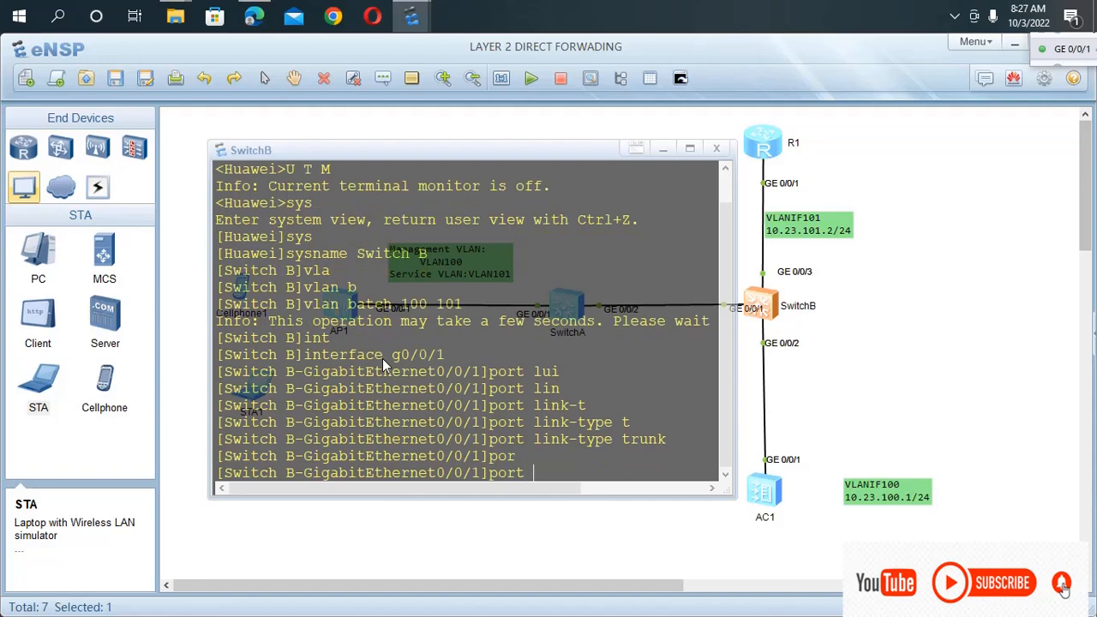
type("tr")
key("Tab")
type("a")
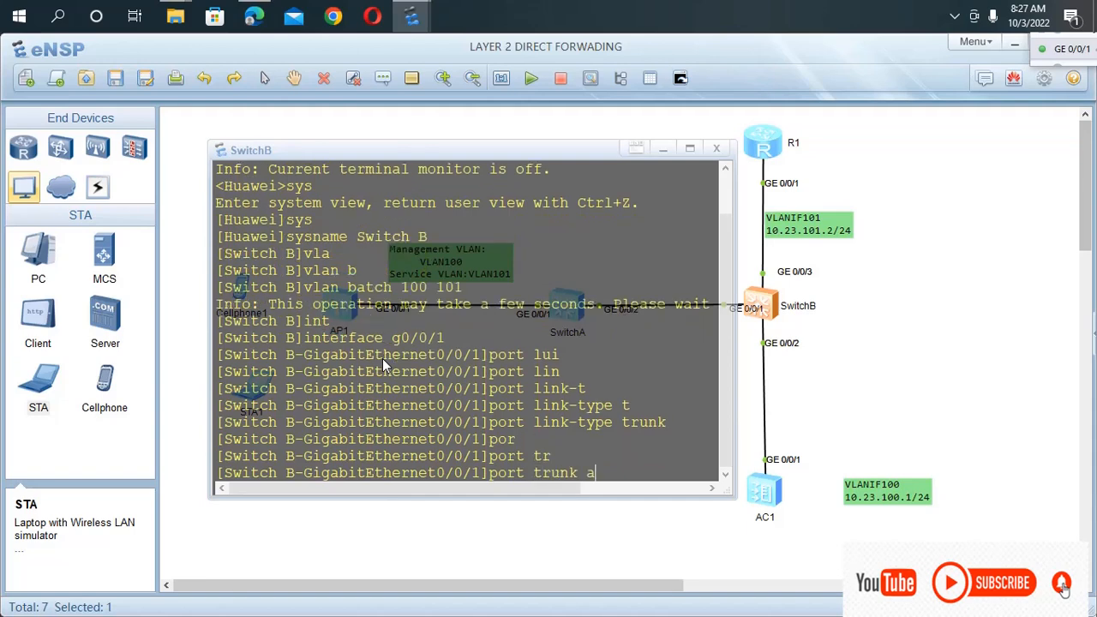
key("Tab")
type("vl")
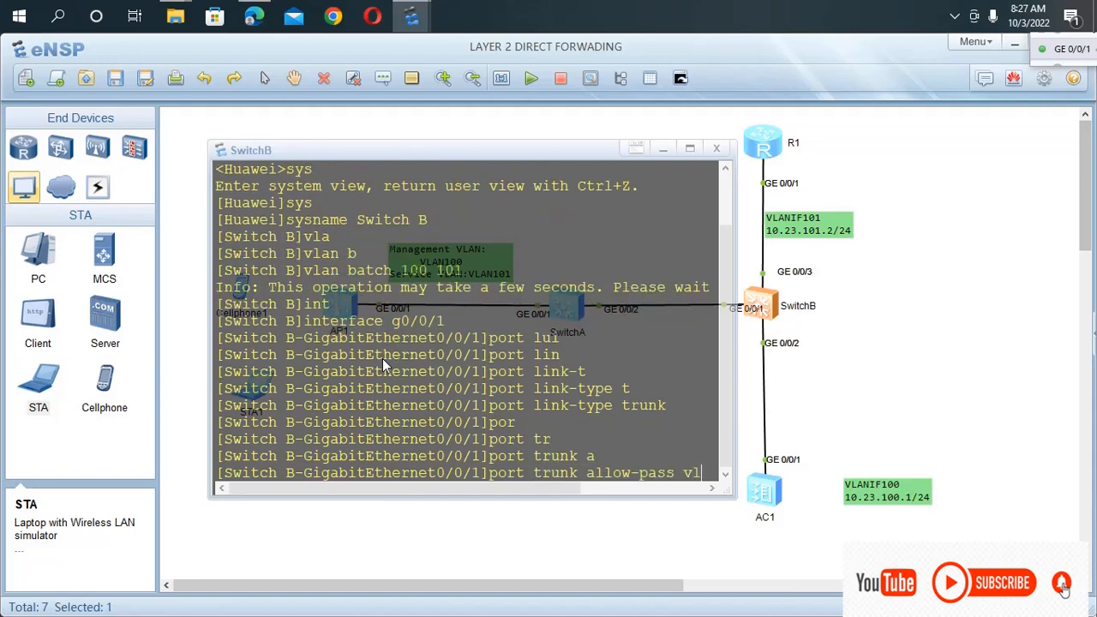
key("Tab")
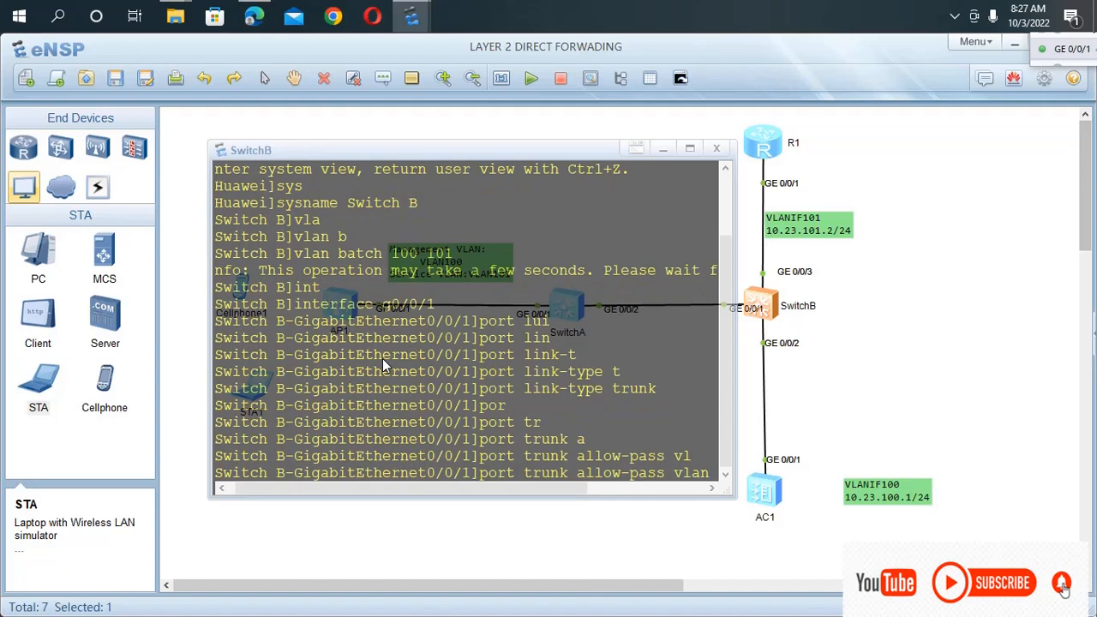
type("100")
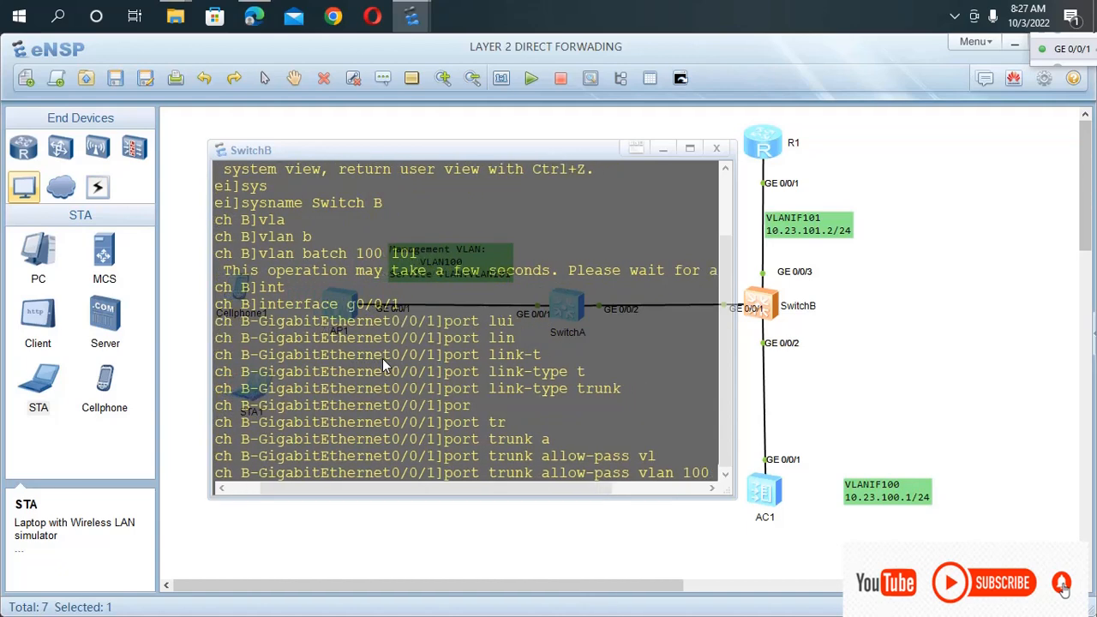
type(" 101")
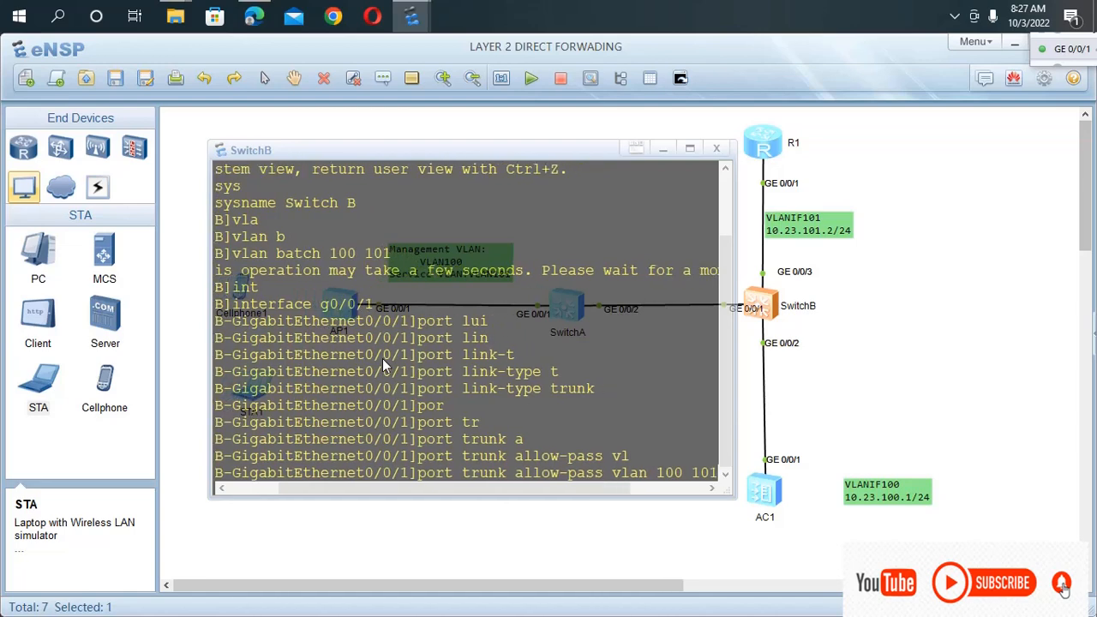
key("Return")
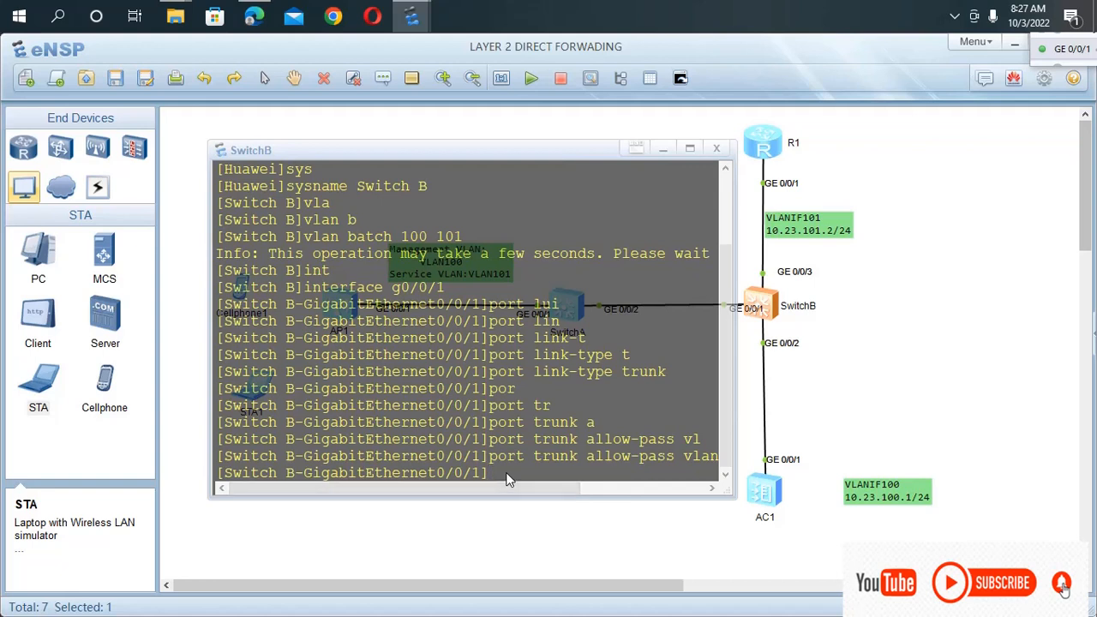
Enter interface g0/0/2 on SwitchB and set its link type to trunk.
type("in")
key("BackSpace")
key("BackSpace")
key("Up")
key("Up")
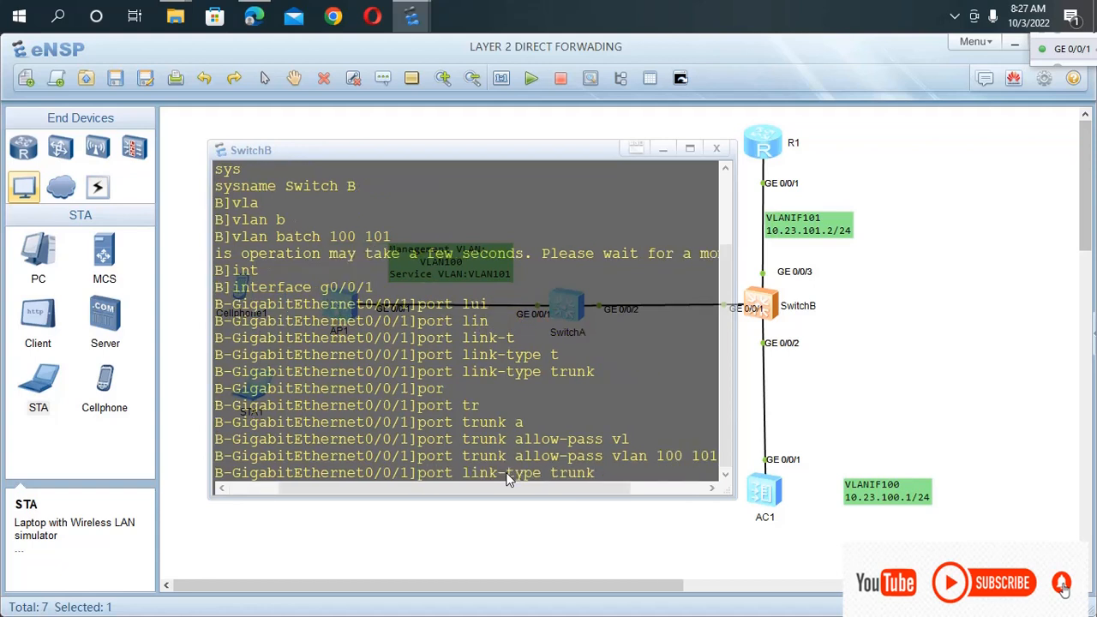
key("Up")
key("BackSpace")
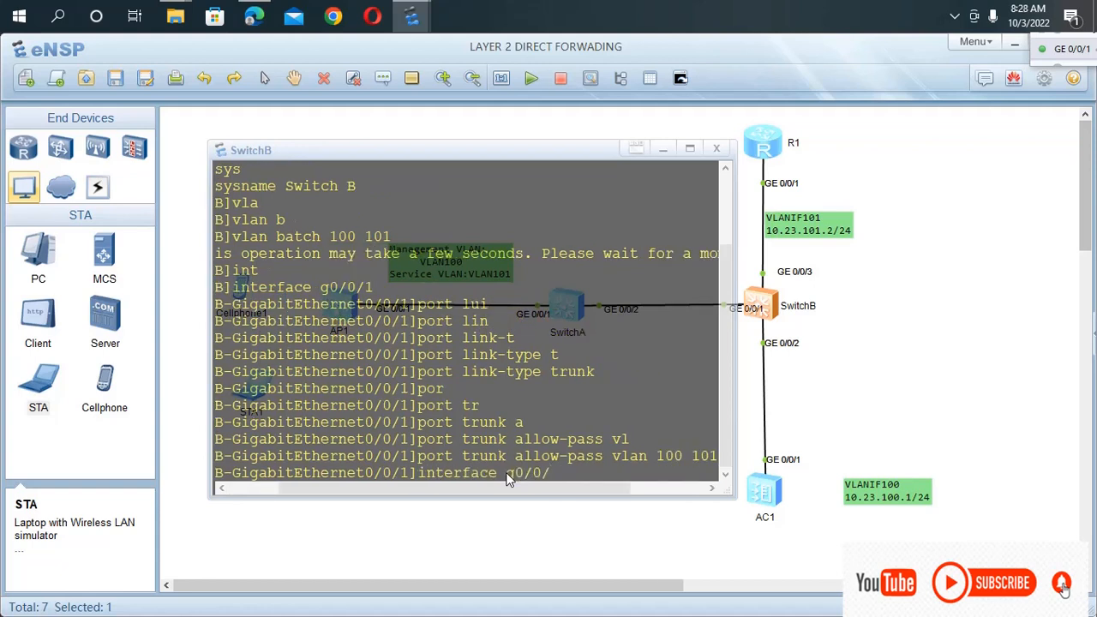
type("2")
key("Return")
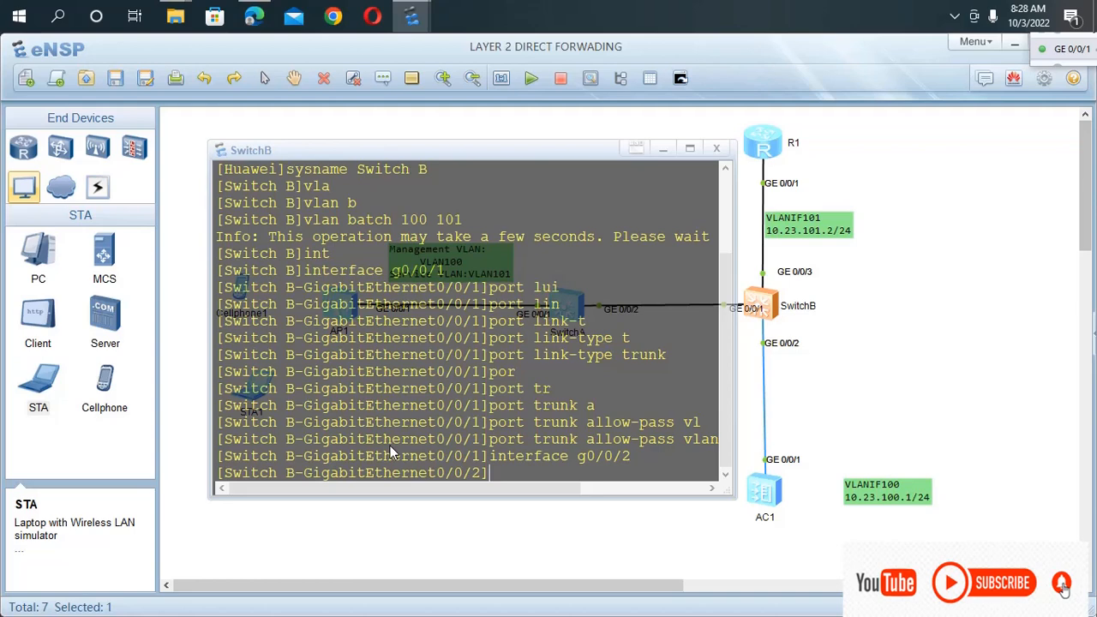
type("port link-type trunk")
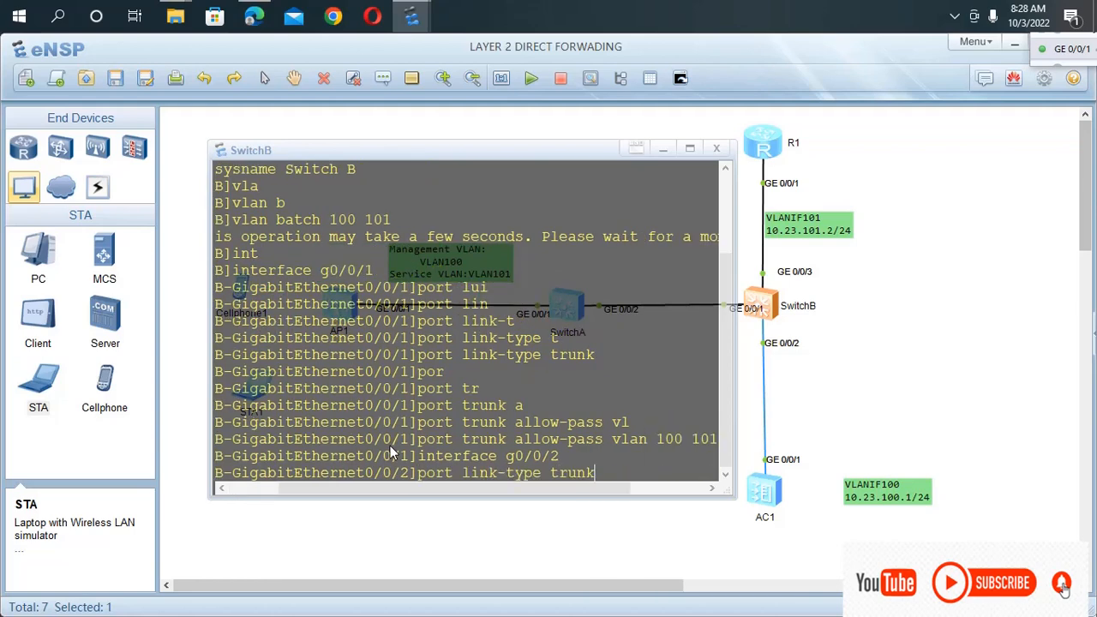
key("Return")
Allow only VLAN 100 to pass on the trunk of SwitchB's interface g0/0/2.
type("p")
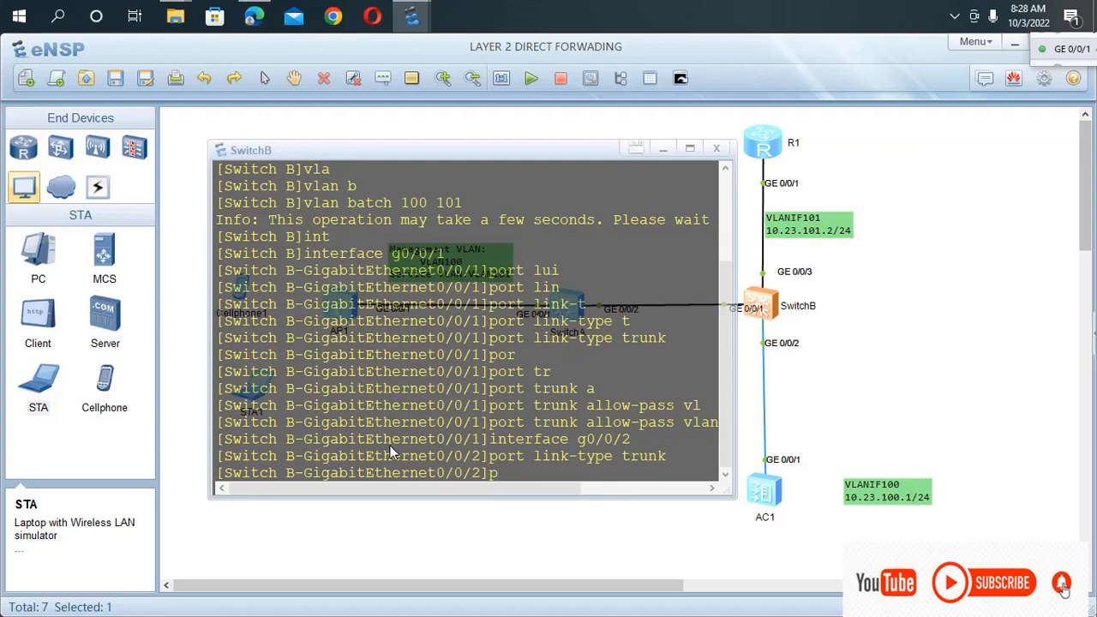
type("ort trunk allow-pass vlan 100 101")
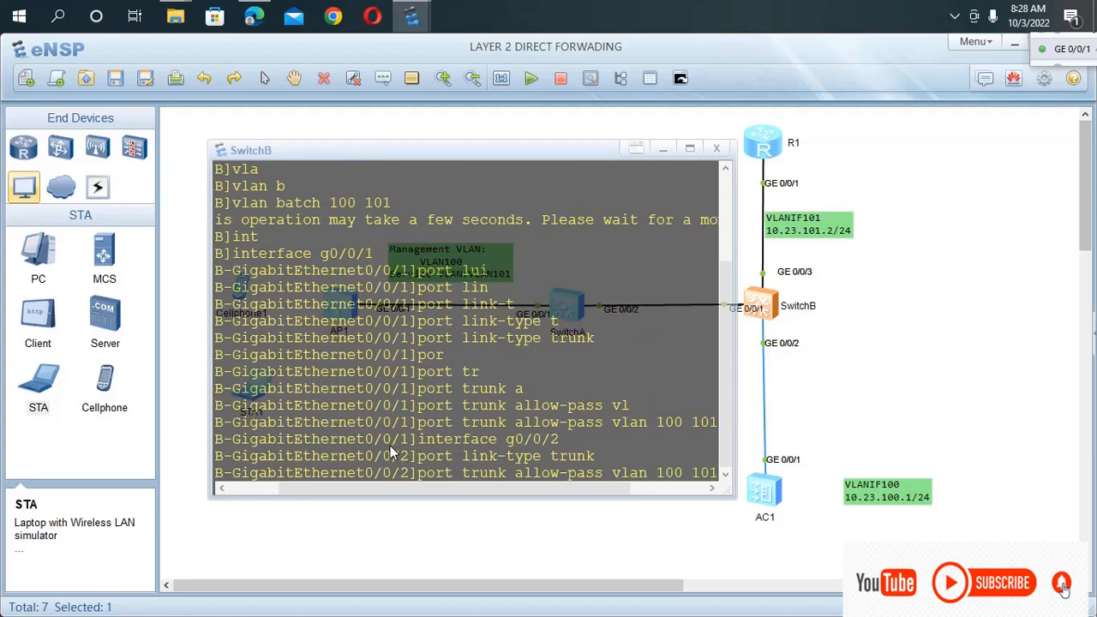
key("BackSpace")
key("BackSpace")
key("BackSpace")
key("BackSpace")
key("Return")
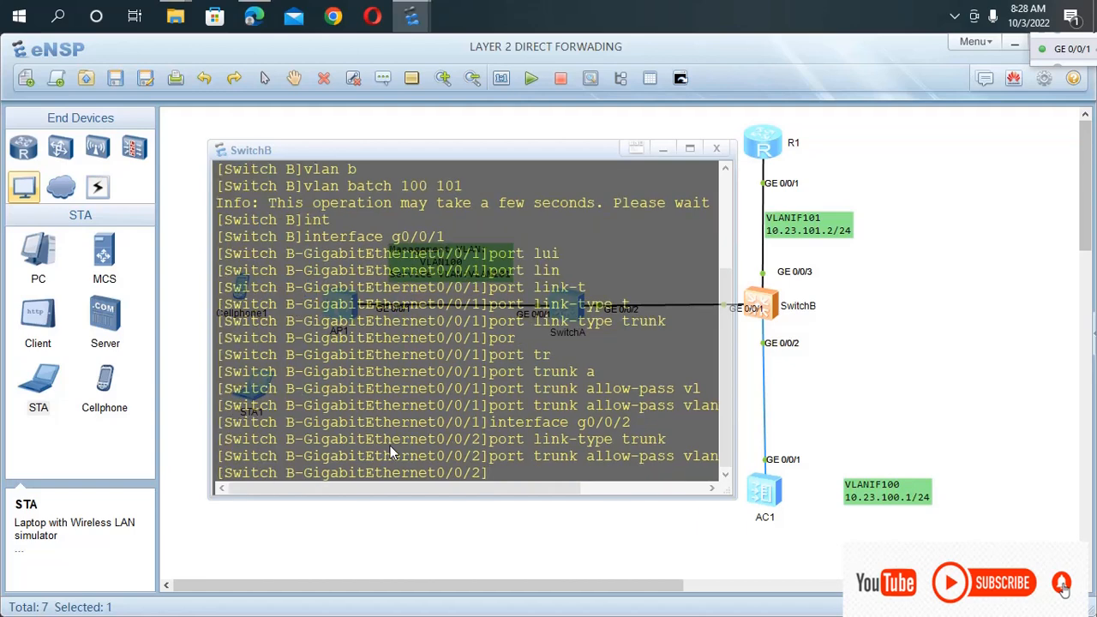
Enter interface g0/0/3 on SwitchB and set its link type to trunk.
type("interface g0/0/2")
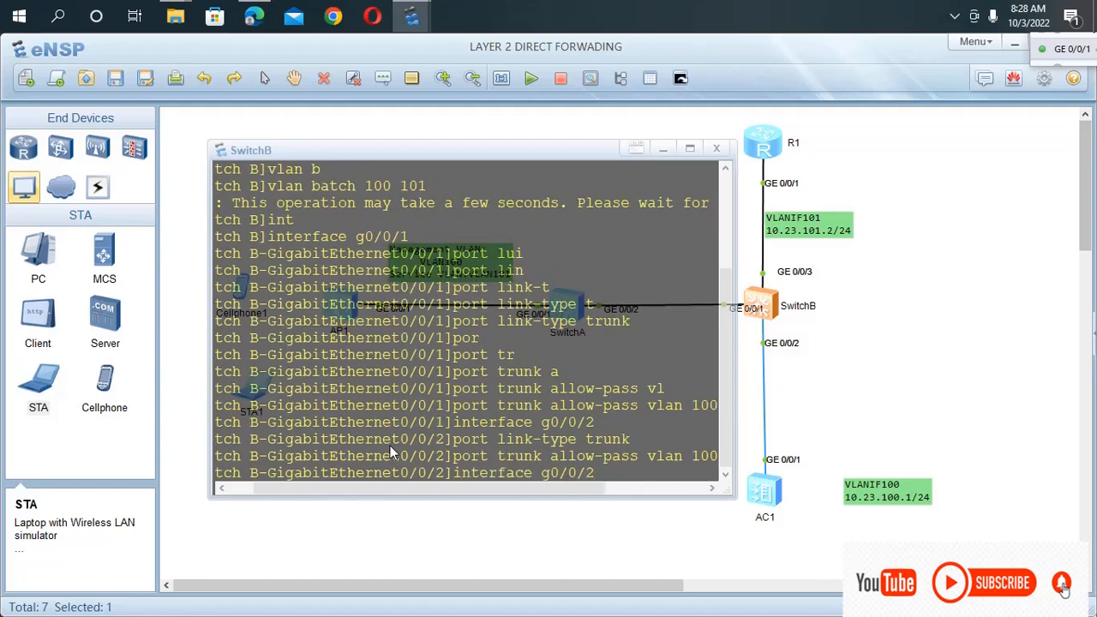
key("BackSpace")
type("3")
key("Return")
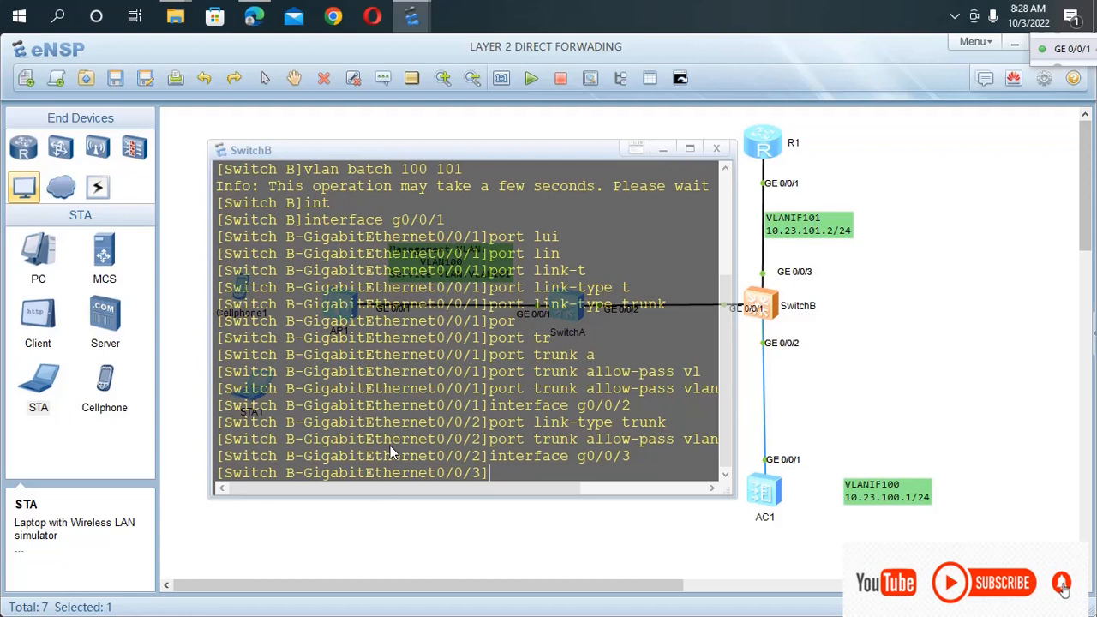
key("Up")
key("Up")
Allow VLANs 100 and 101 to pass on the trunk of SwitchB's interface g0/0/3.
key("Up")
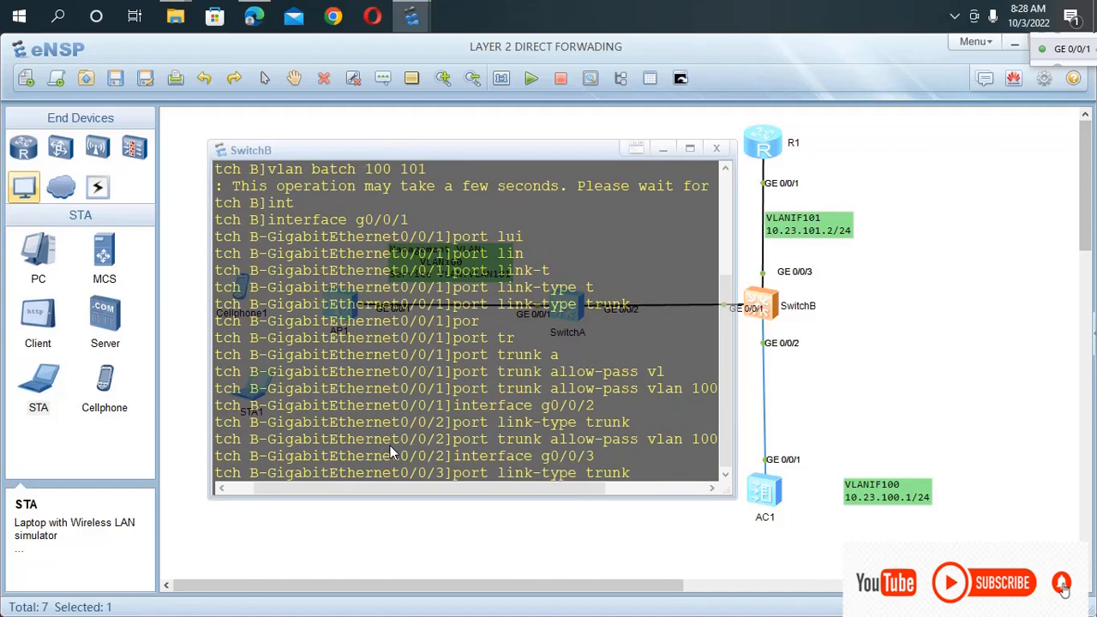
key("Return")
key("Up")
key("Up")
key("Up")
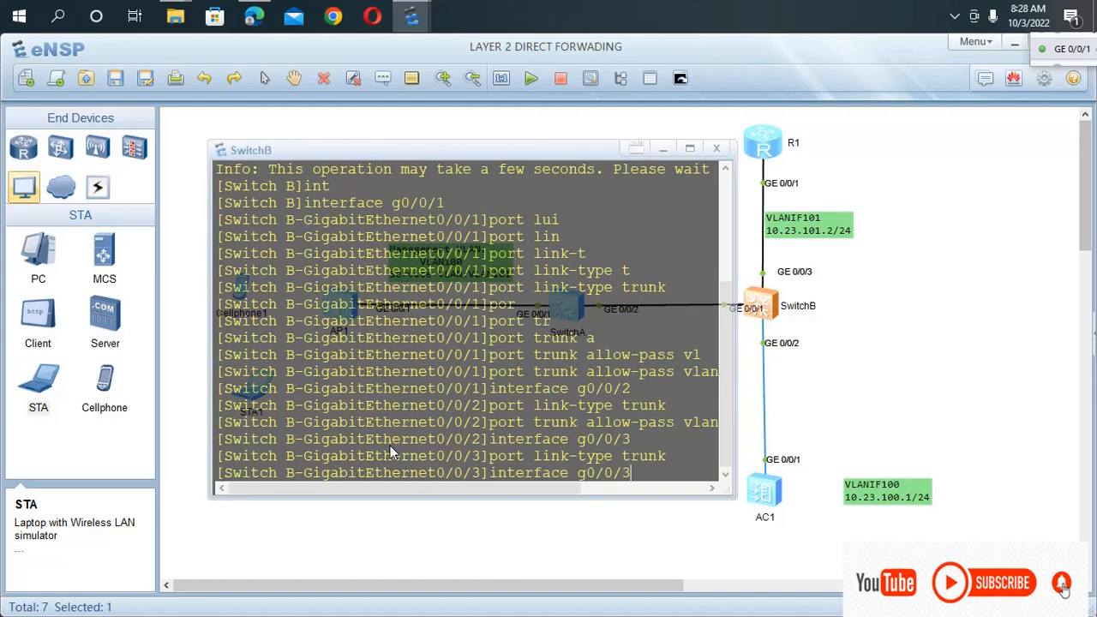
key("Up")
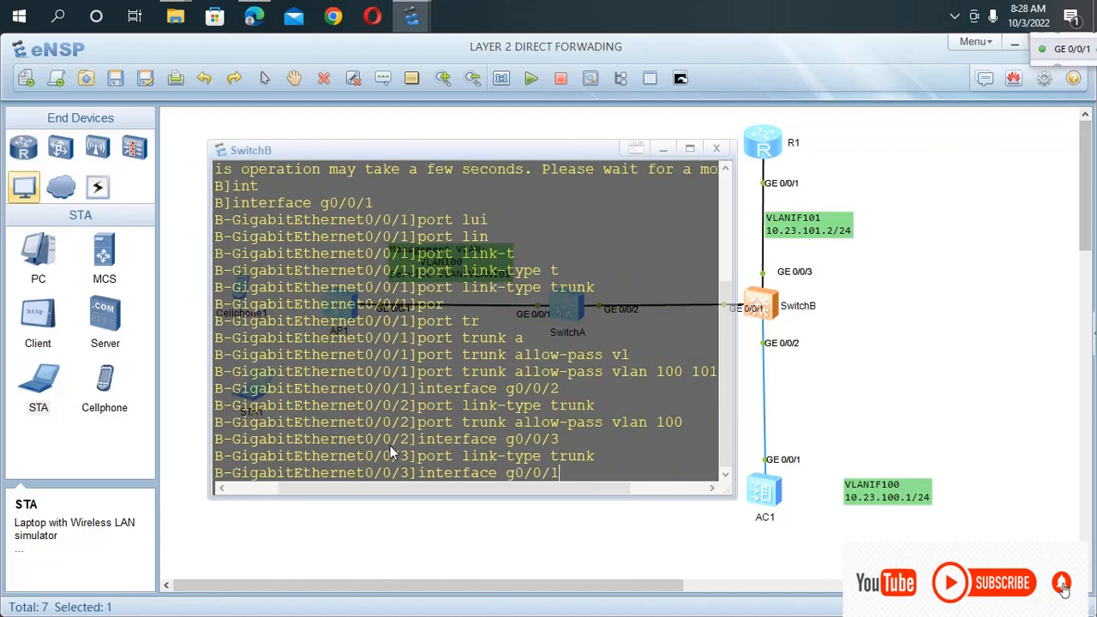
key("Down")
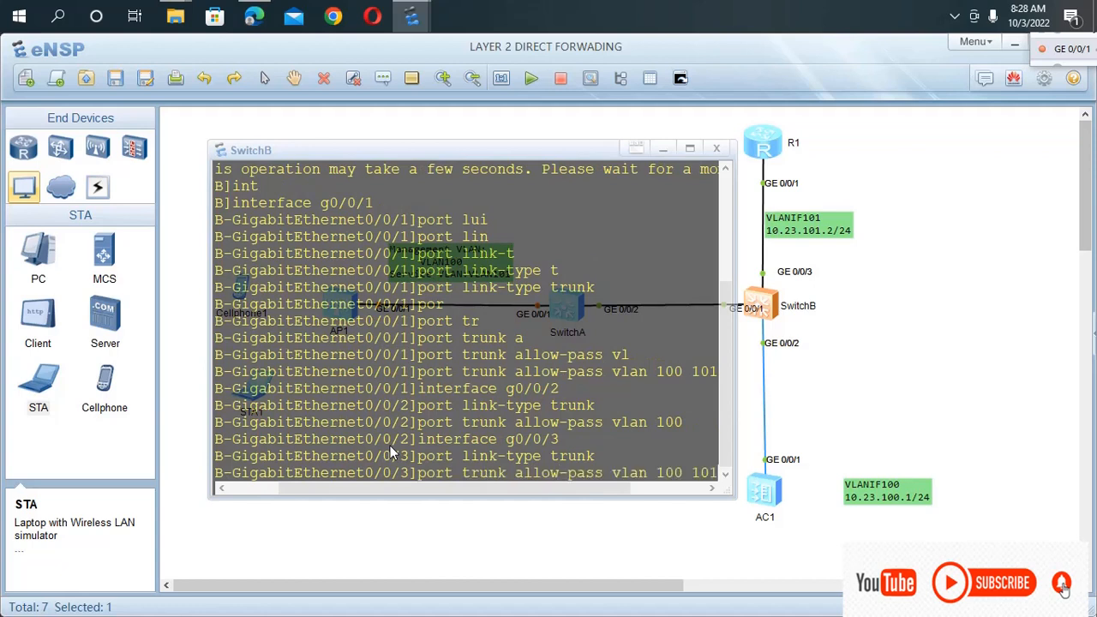
key("Return")
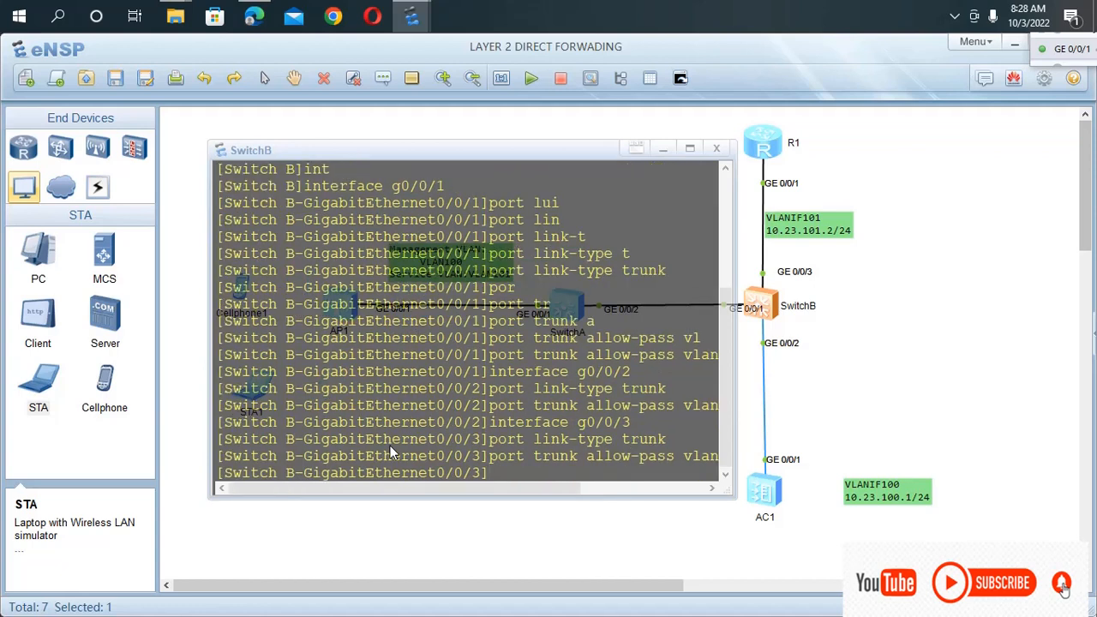
Return to user view on SwitchB, save its configuration under the default file name, and save the topology.
key("ctrl+z")
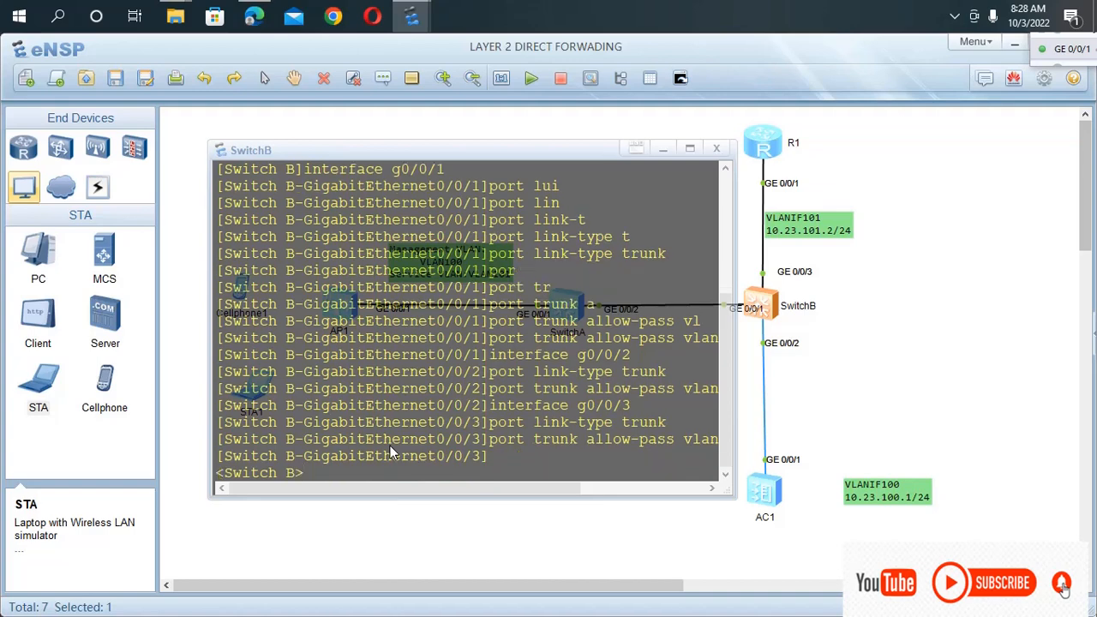
type("save")
key("Return")
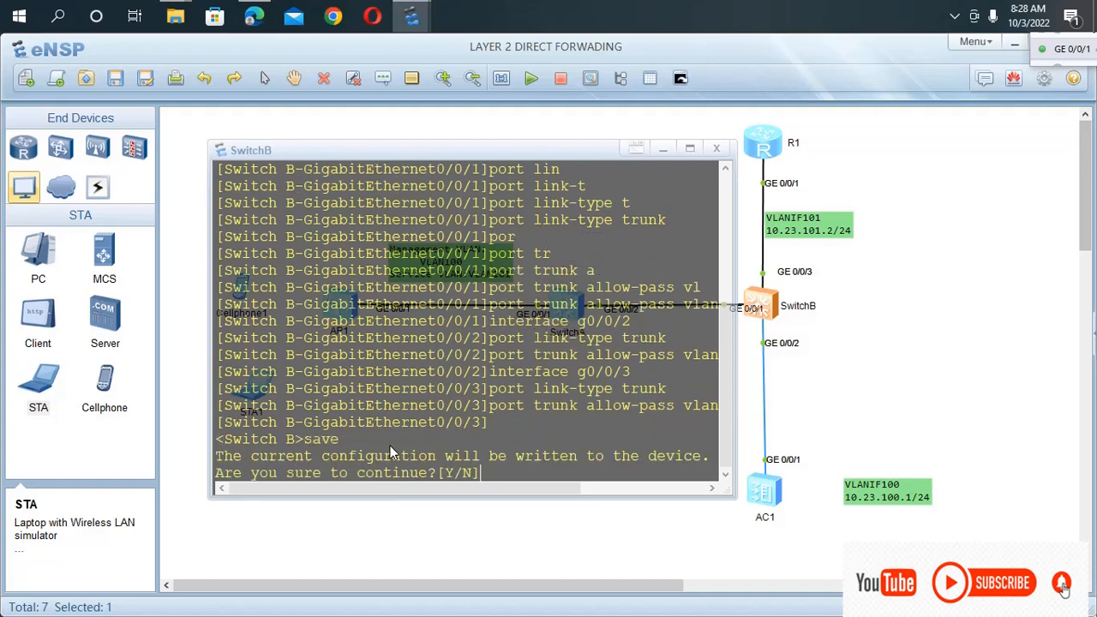
type("y")
key("Return")
key("Return")
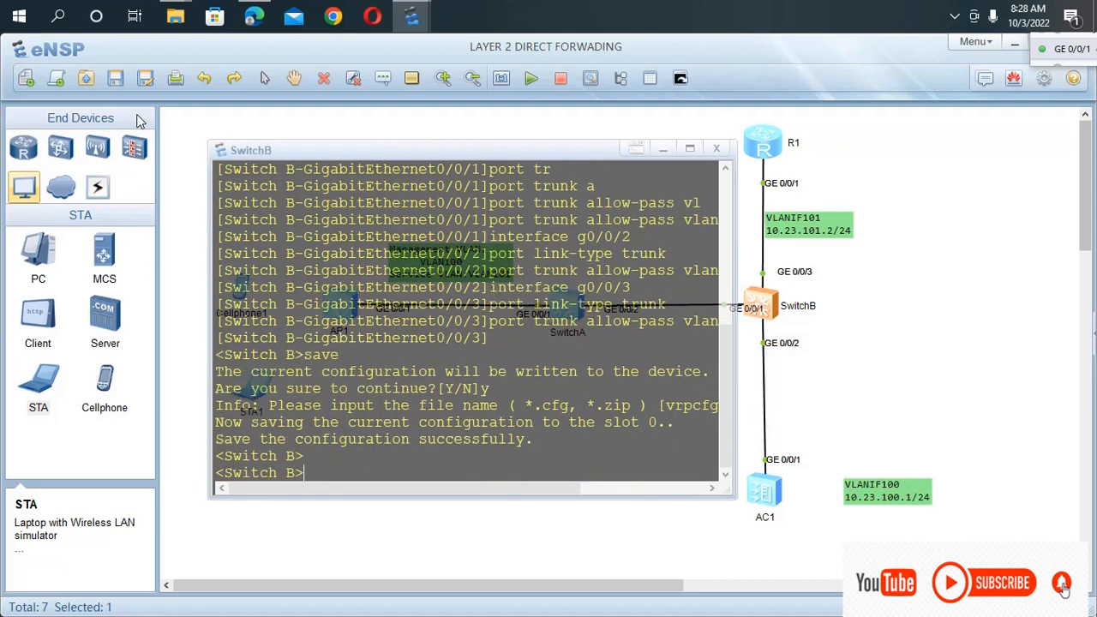
left_click(116, 78)
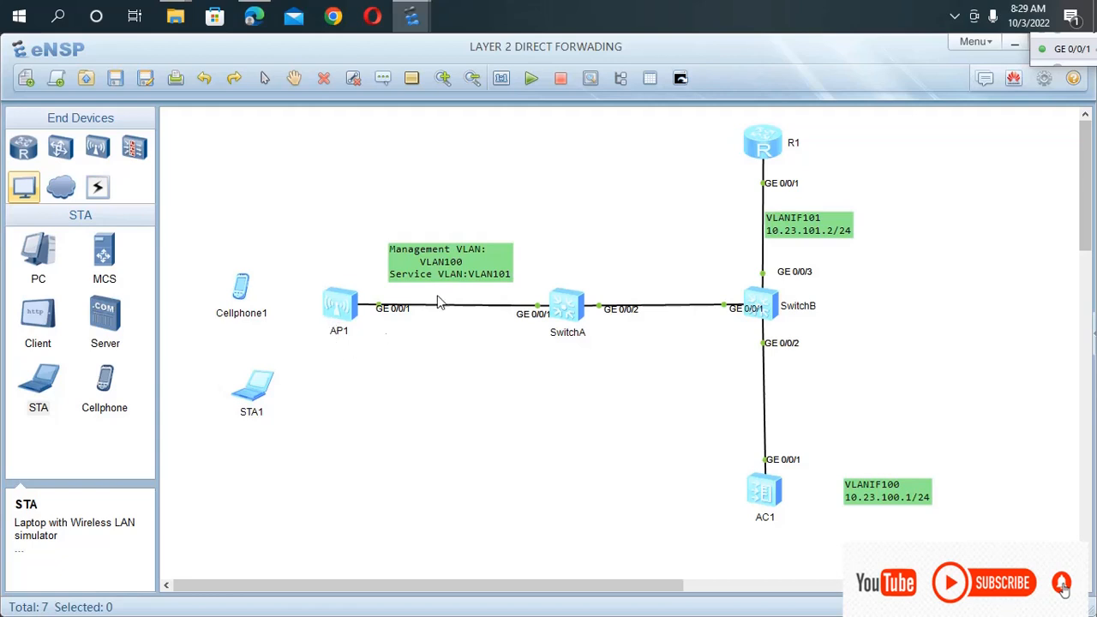
Open SwitchA's console and enter system view.
double_click(563, 308)
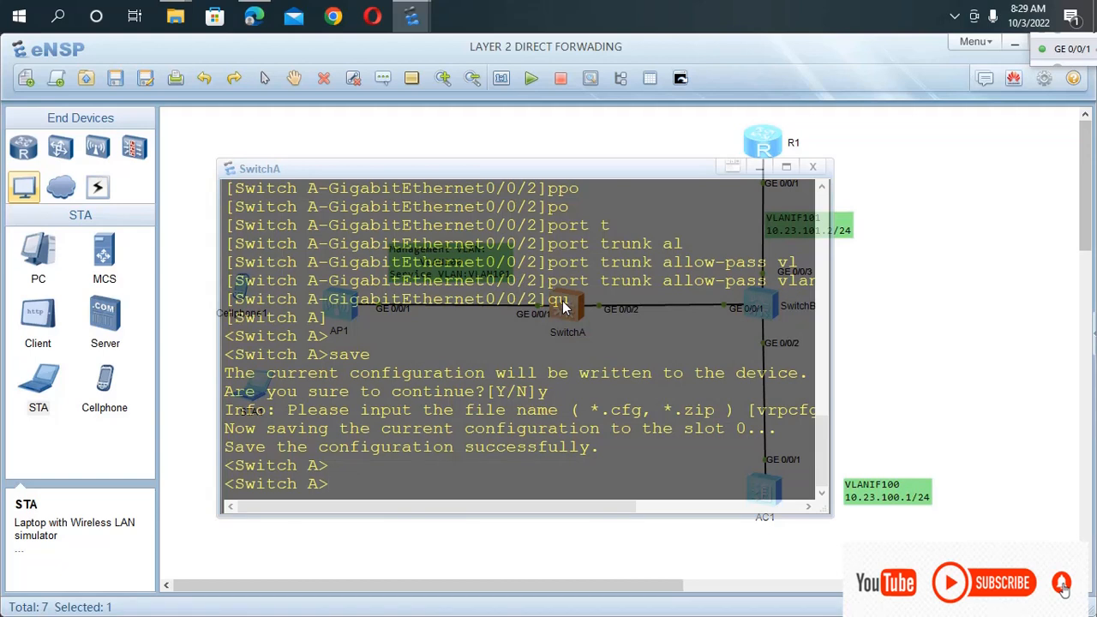
type("sys")
key("Return")
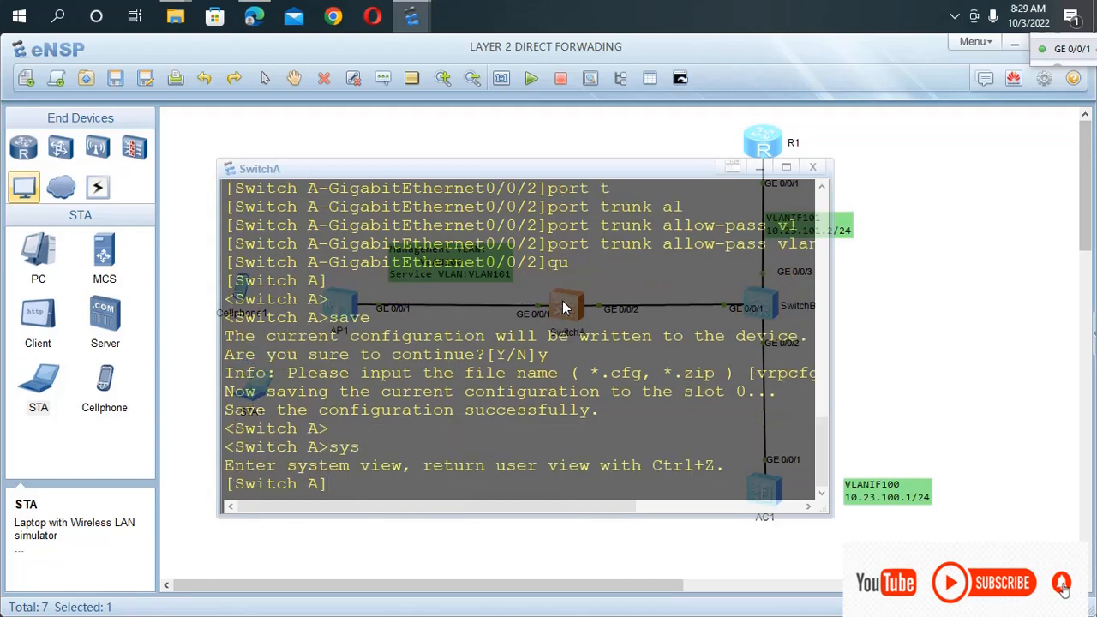
Enter interface g0/0/1 on SwitchA and enable port isolation on it.
type("int")
key("Tab")
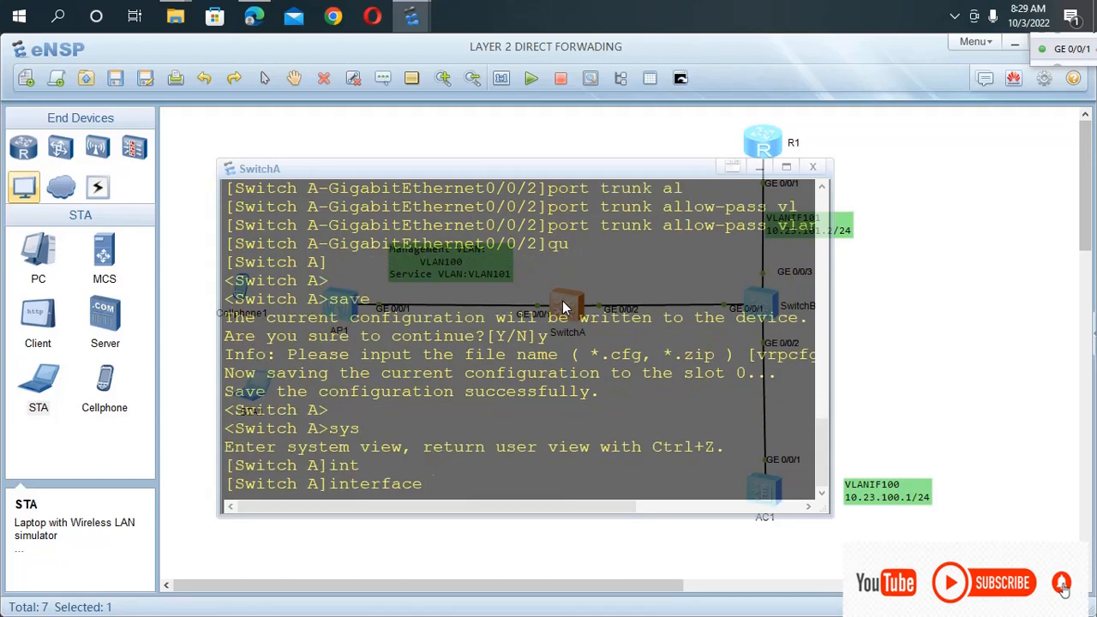
type("g0/0/1")
key("Return")
type("po")
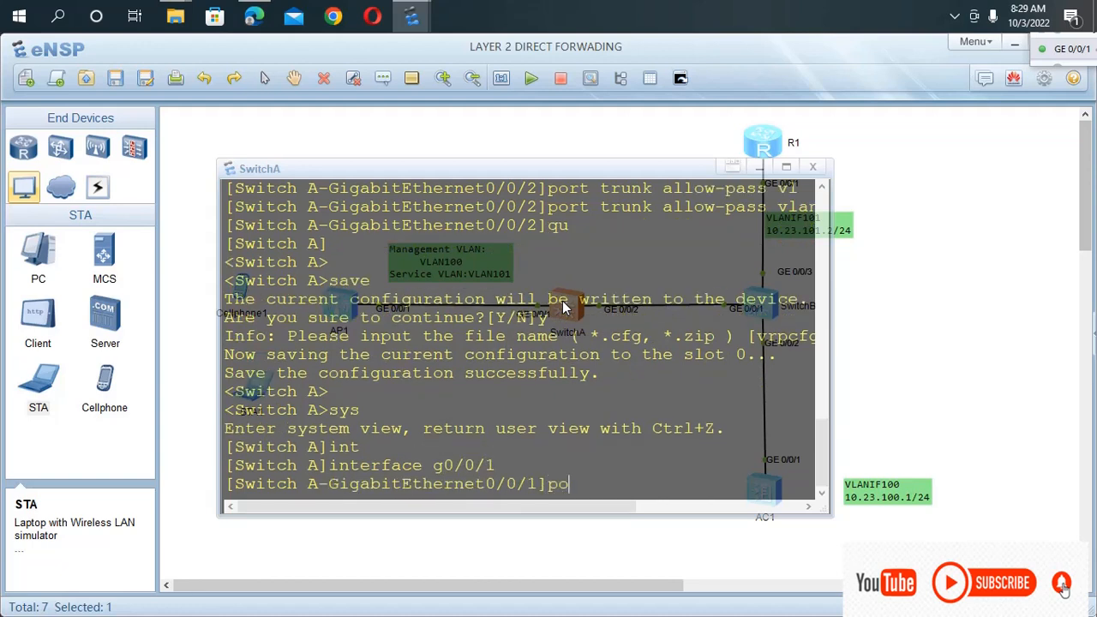
key("Tab")
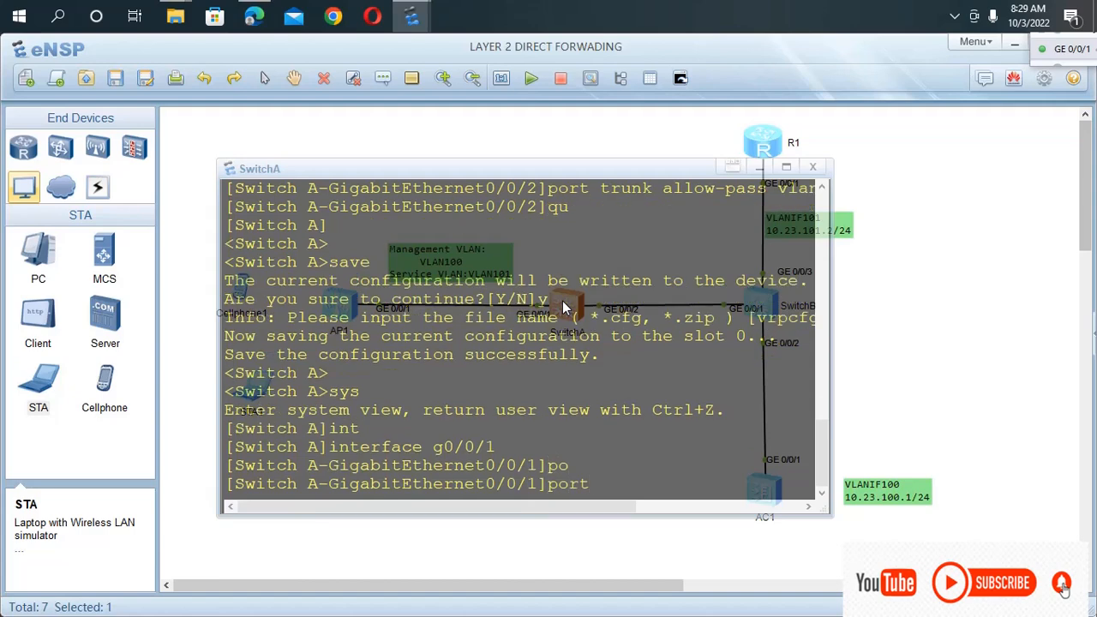
type("-i")
key("Tab")
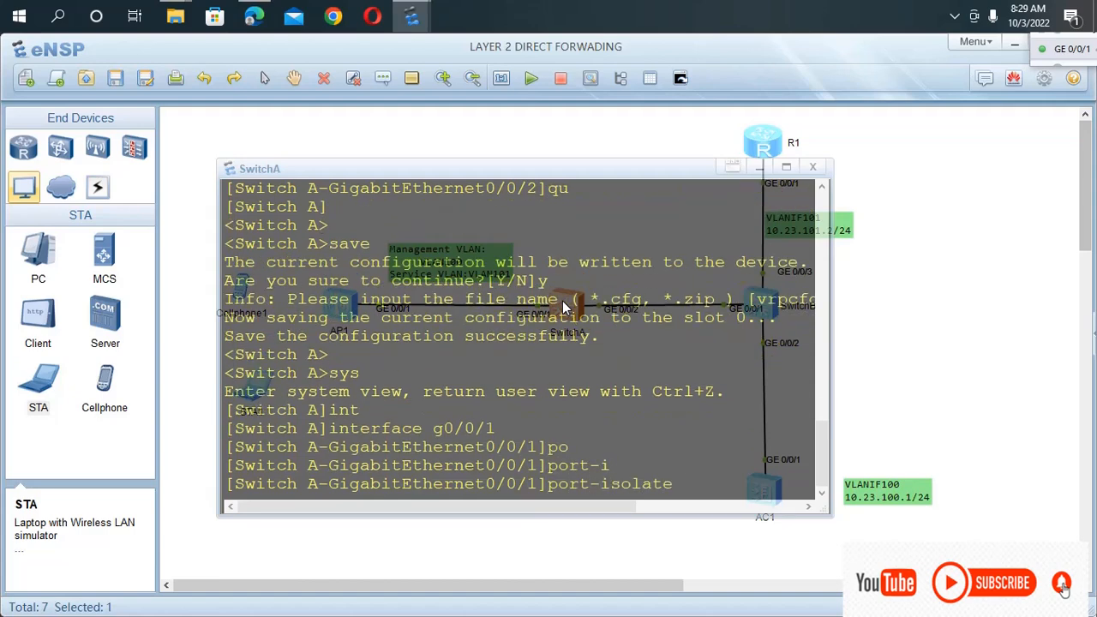
type("en")
key("Tab")
key("Return")
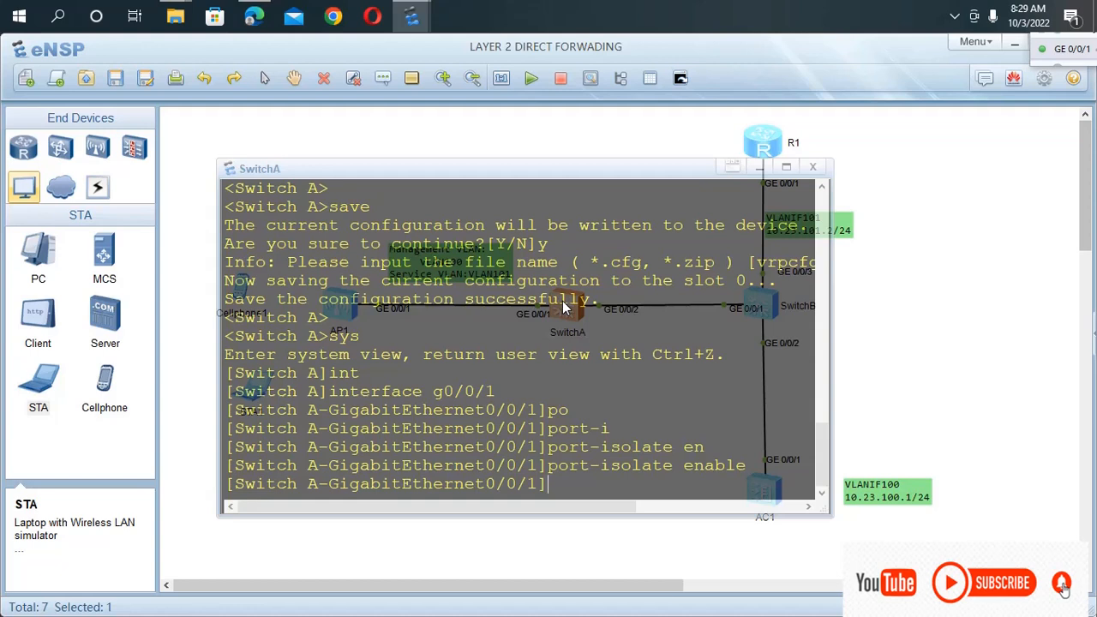
Return to user view on SwitchA and save its configuration.
key("ctrl+z")
type("sa")
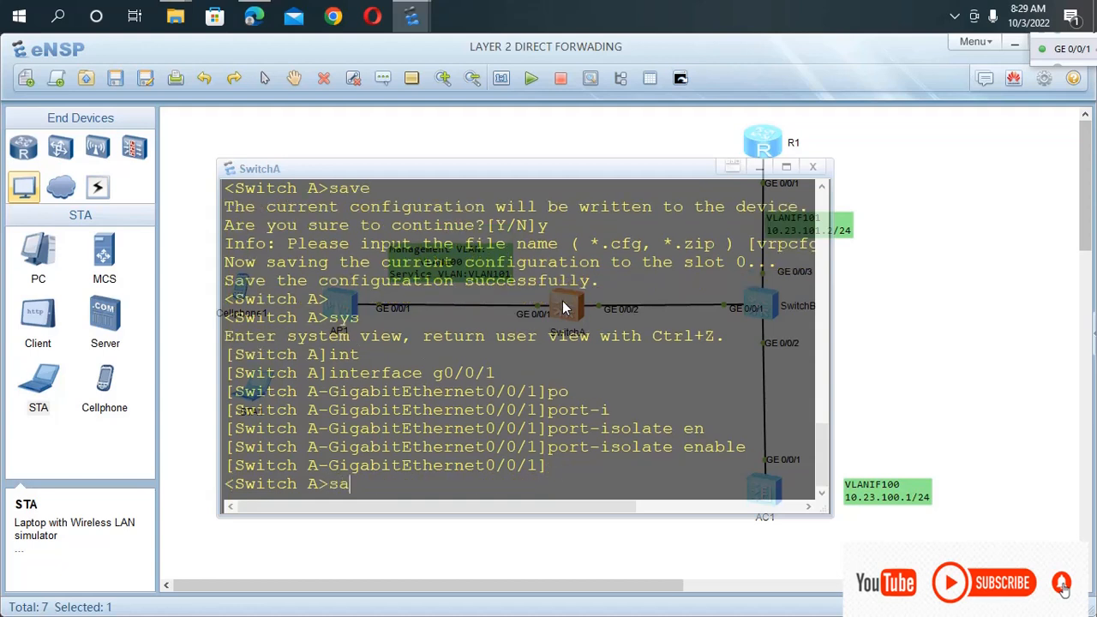
type("ve")
key("Return")
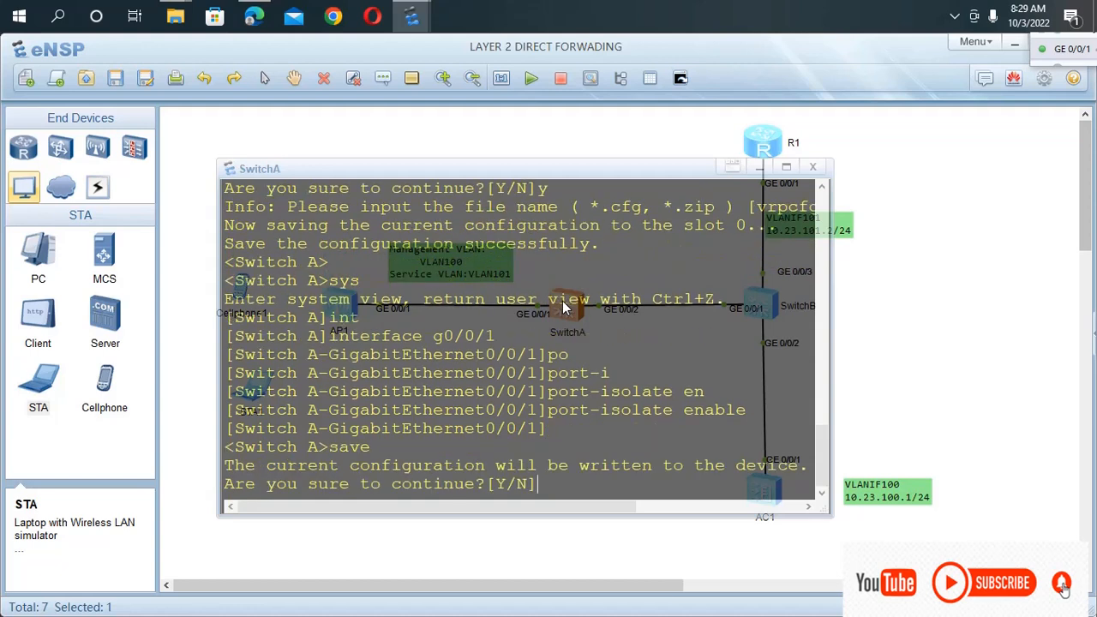
type("y")
key("Return")
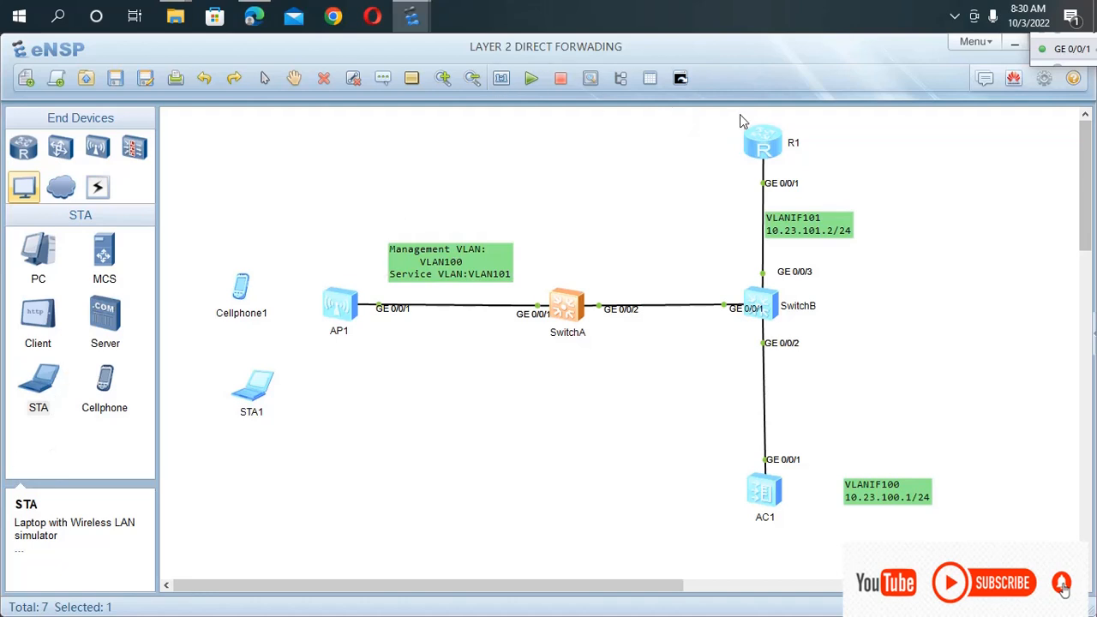
Open R1's console, turn off terminal monitoring with u t m, and enter system view.
left_click(763, 144)
double_click(767, 147)
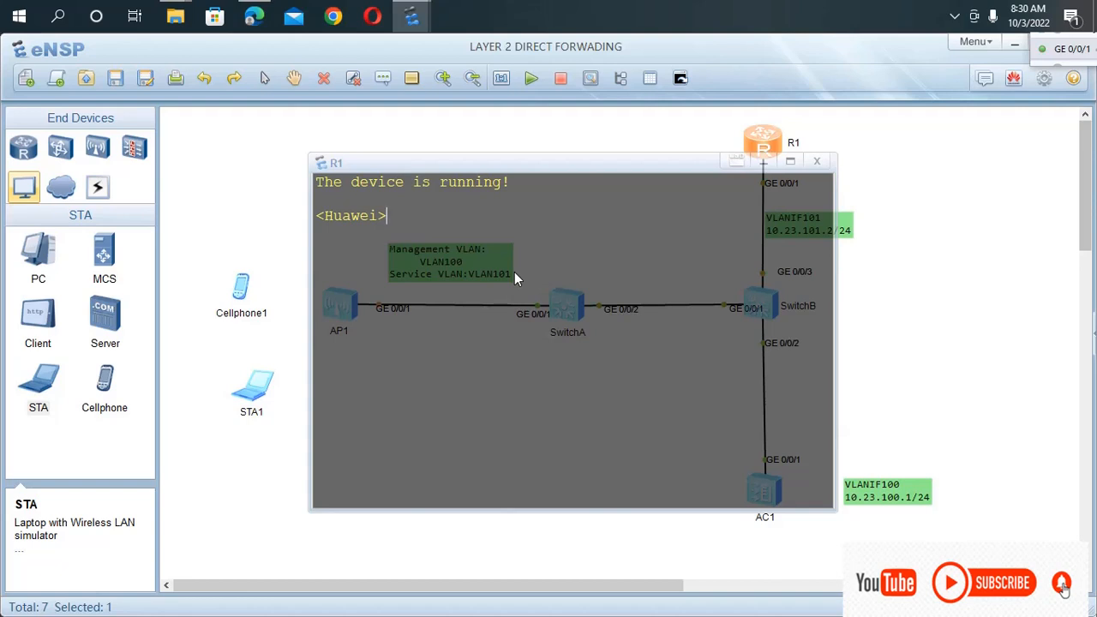
type("t m")
key("Return")
type("s")
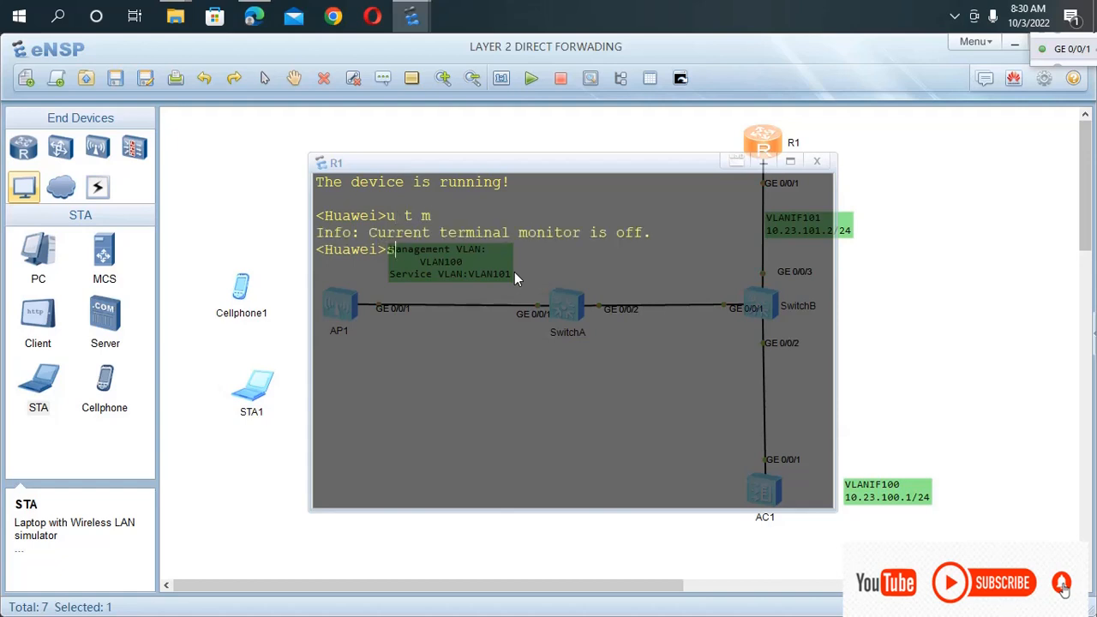
type("ys")
key("Return")
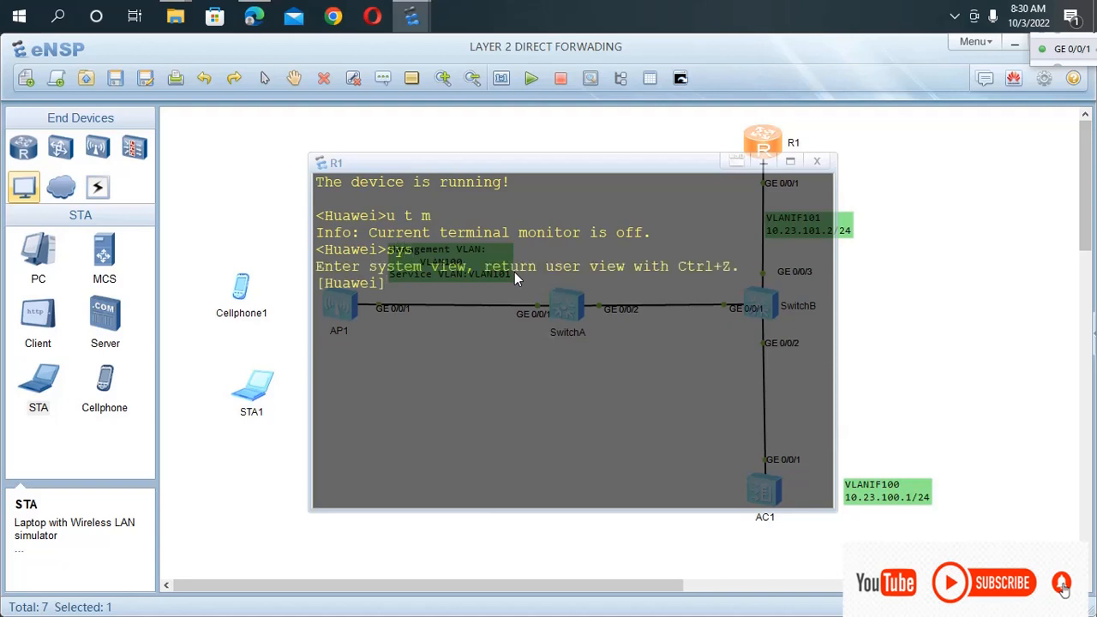
Set the router's system name to R1 and move its console window clear of the R1 device icon.
type("sys")
key("Tab")
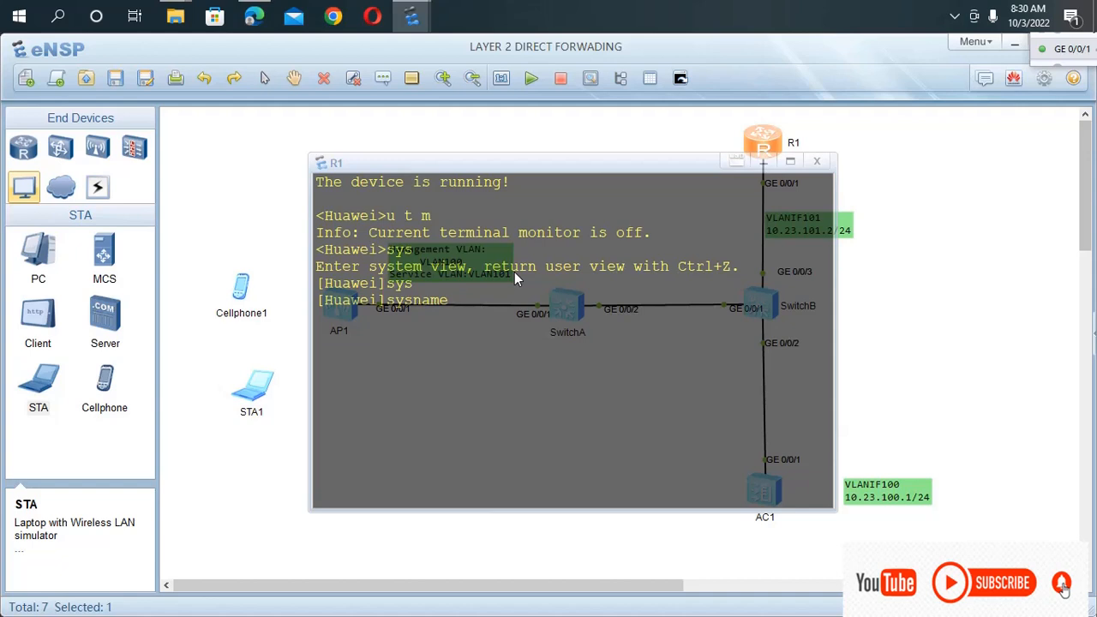
type("R1")
key("Return")
left_click_drag(627, 169, 534, 202)
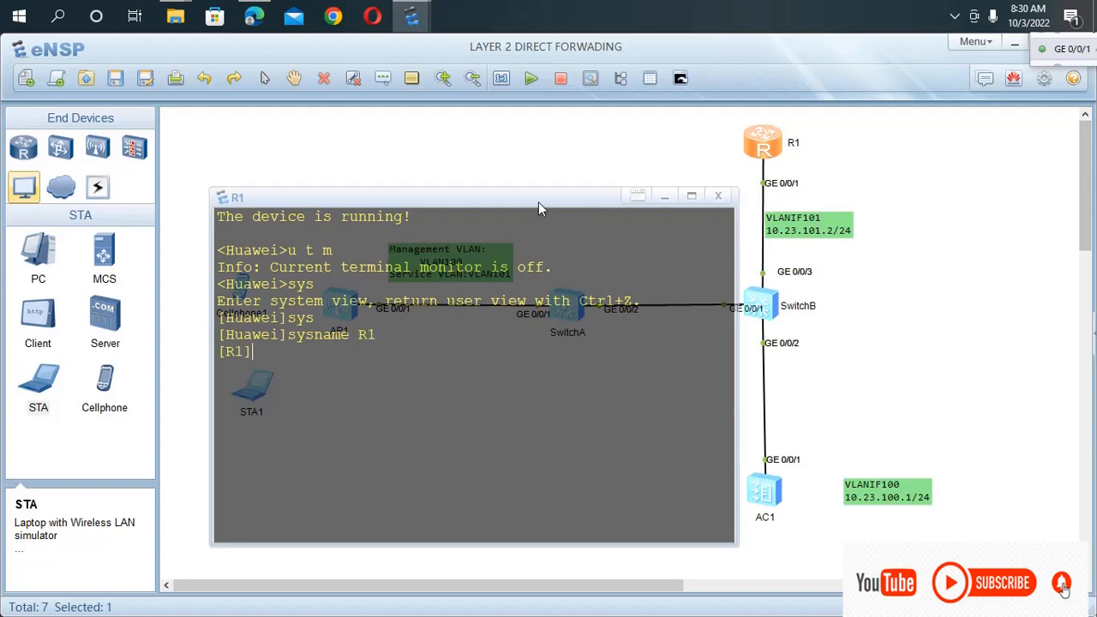
left_click_drag(538, 201, 645, 182)
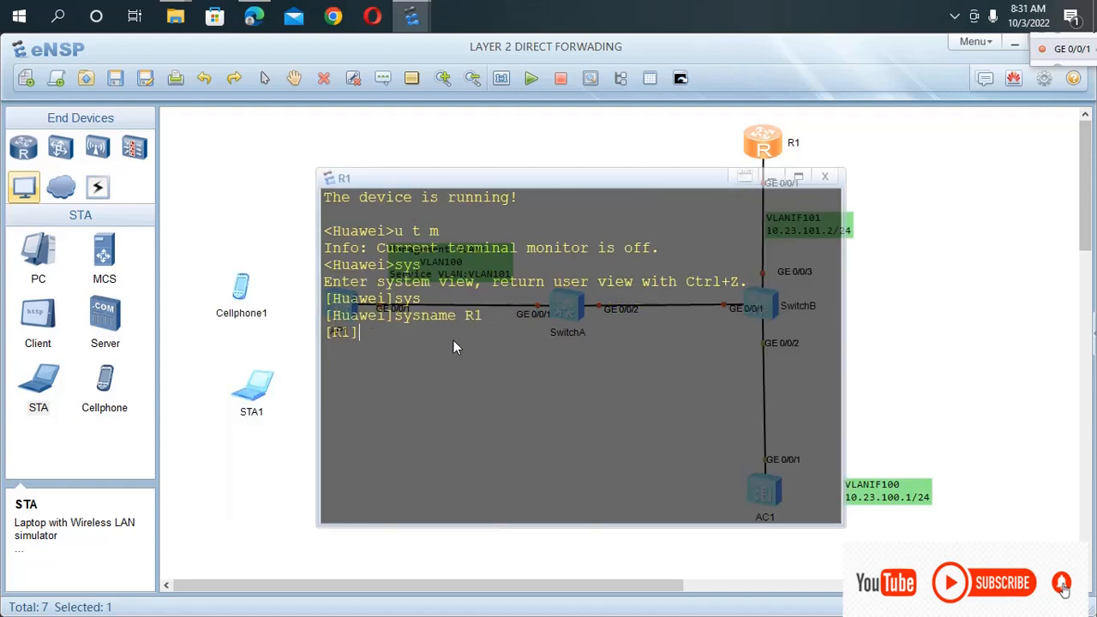
Enter the view of interface g0/0/1 on R1.
type("int g0/0/1")
key("Return")
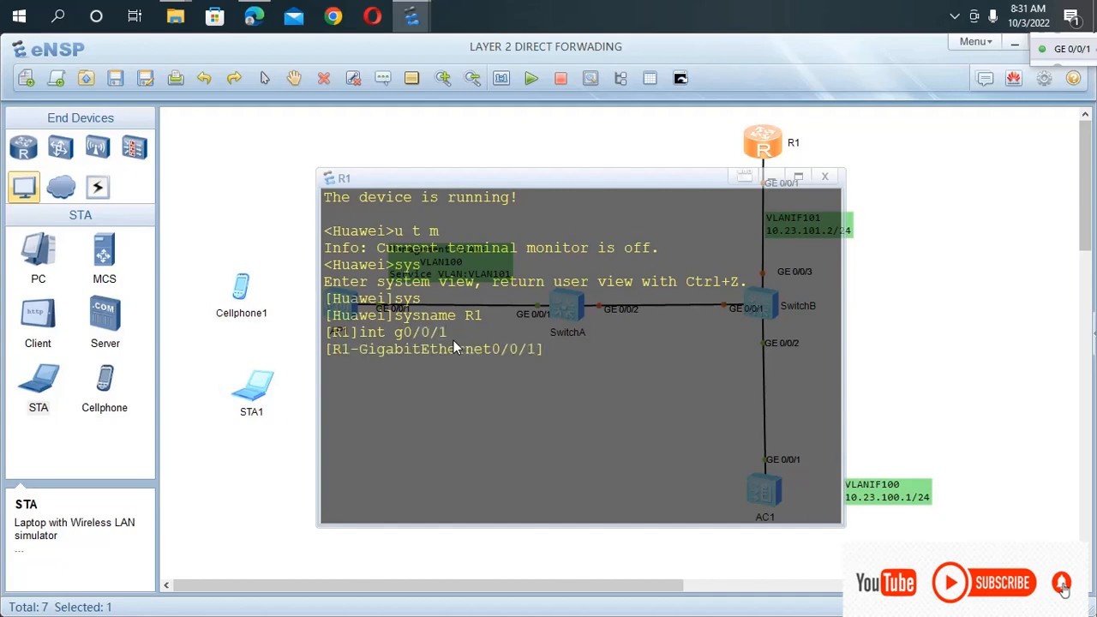
type("port")
key("Tab")
key("BackSpace")
key("BackSpace")
key("BackSpace")
key("BackSpace")
key("BackSpace")
key("BackSpace")
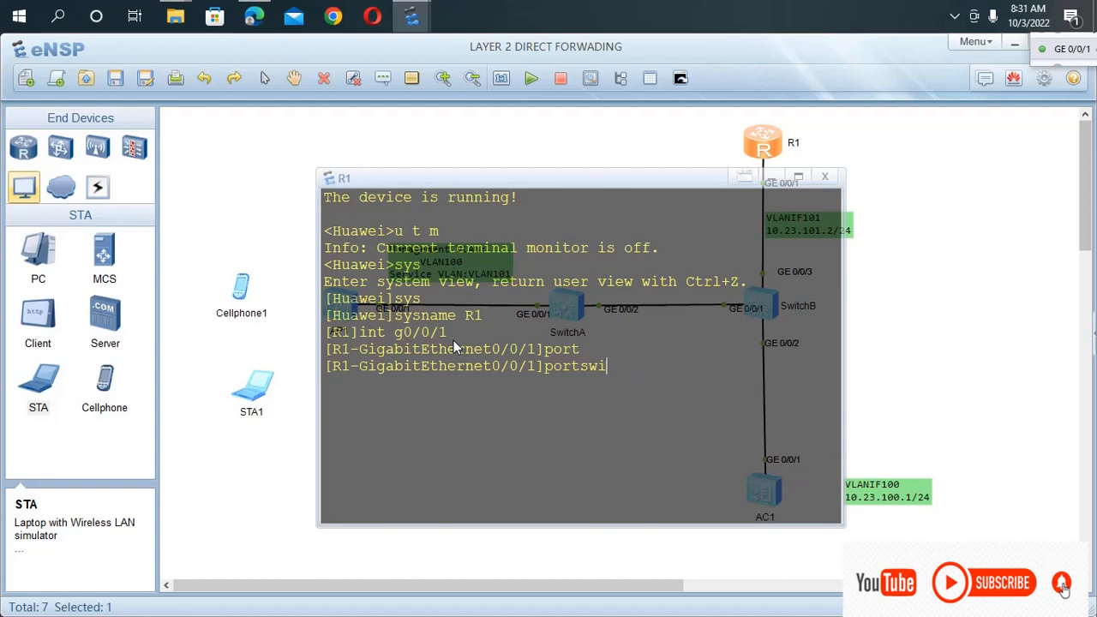
key("BackSpace")
type("li")
key("Tab")
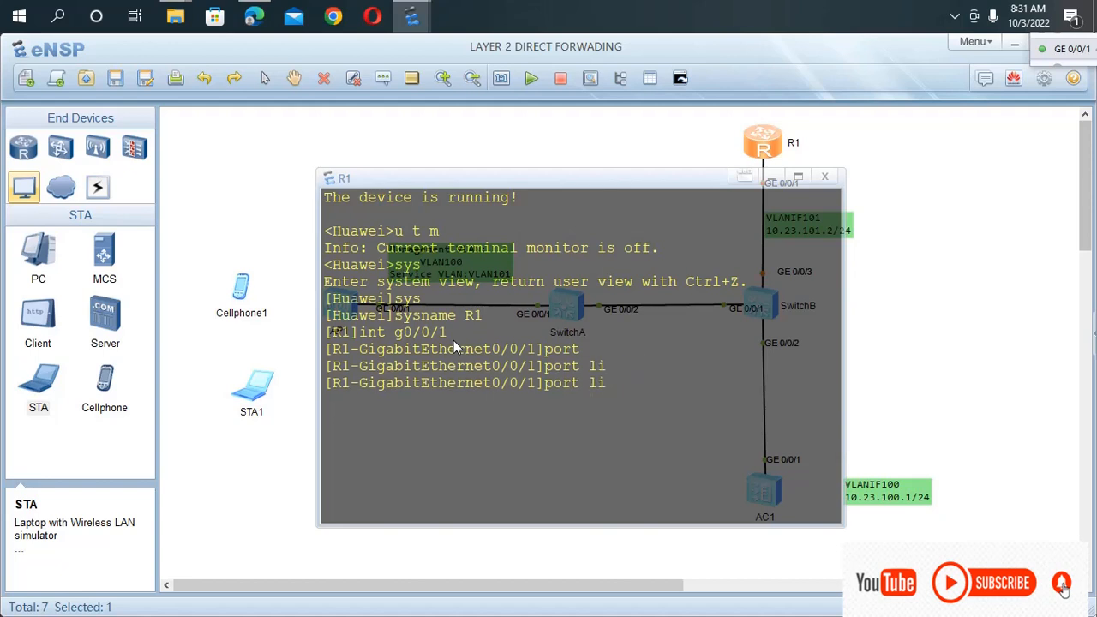
key("Tab")
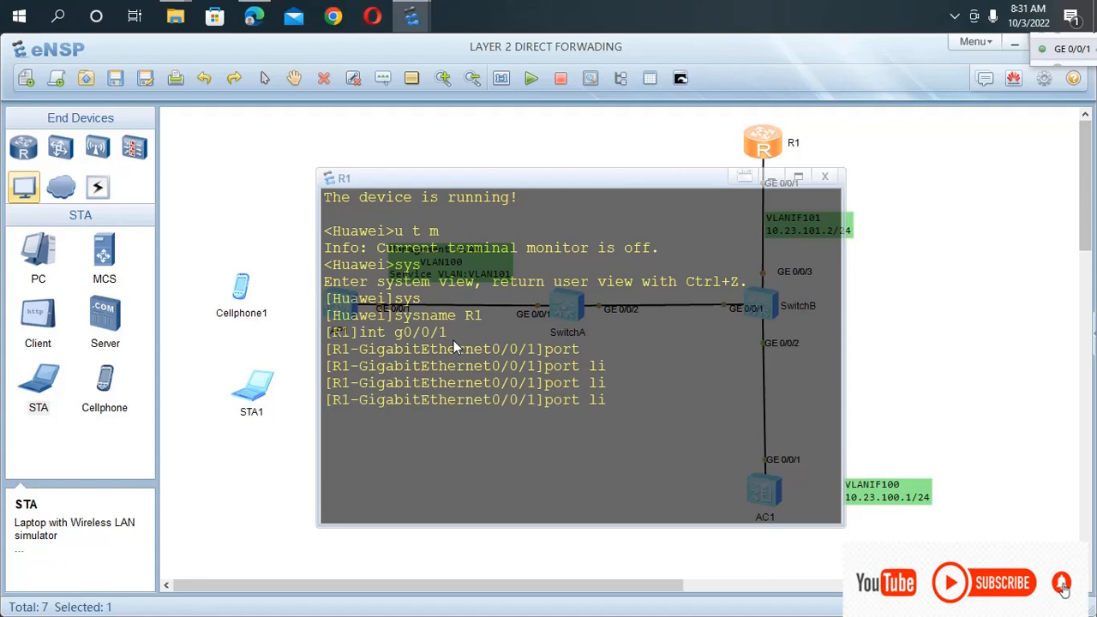
key("BackSpace")
key("BackSpace")
key("BackSpace")
key("BackSpace")
key("BackSpace")
key("BackSpace")
key("BackSpace")
Switch R1's interface g0/0/1 to Layer 2 mode with the portswitch command.
type("po")
key("Tab")
key("Tab")
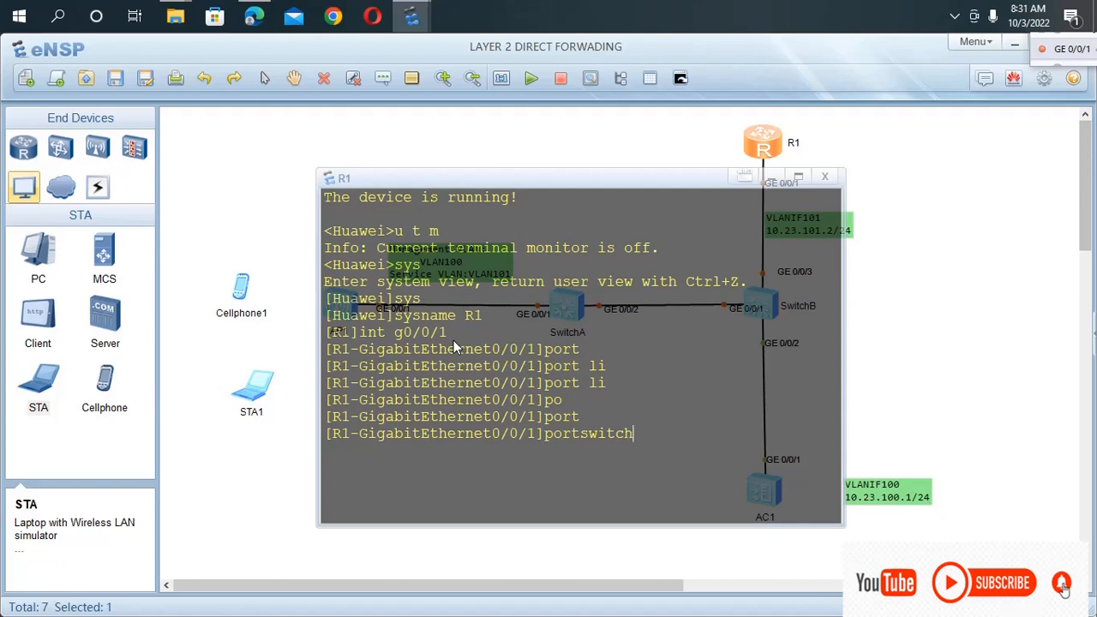
key("Return")
key("Return")
key("Return")
key("Return")
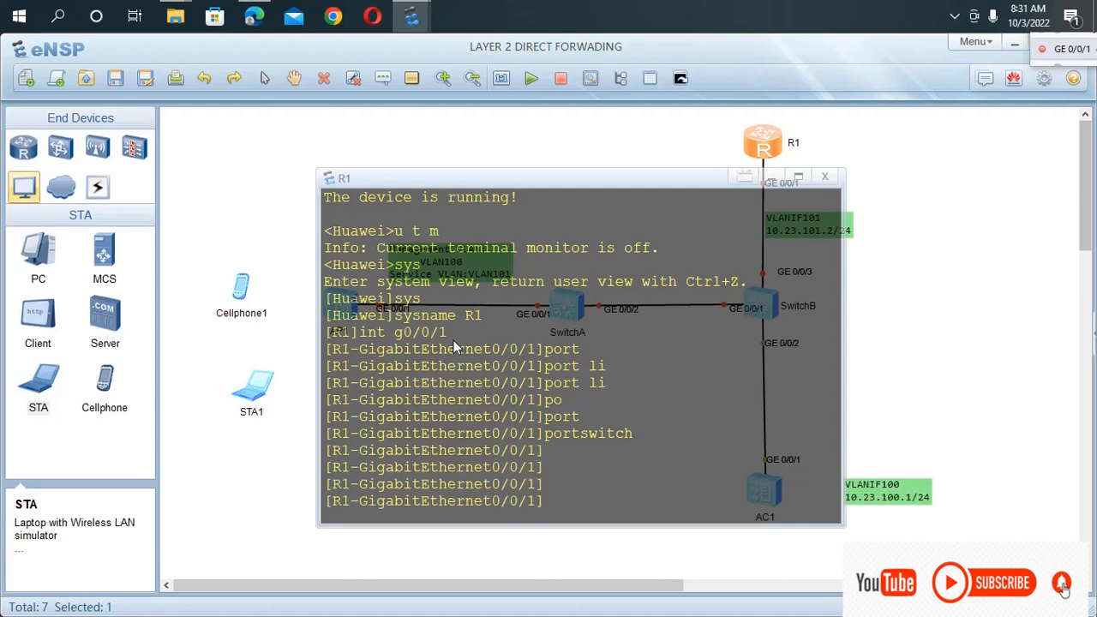
Begin the port link-type command on R1's interface g0/0/1 without executing it.
type("po")
key("Tab")
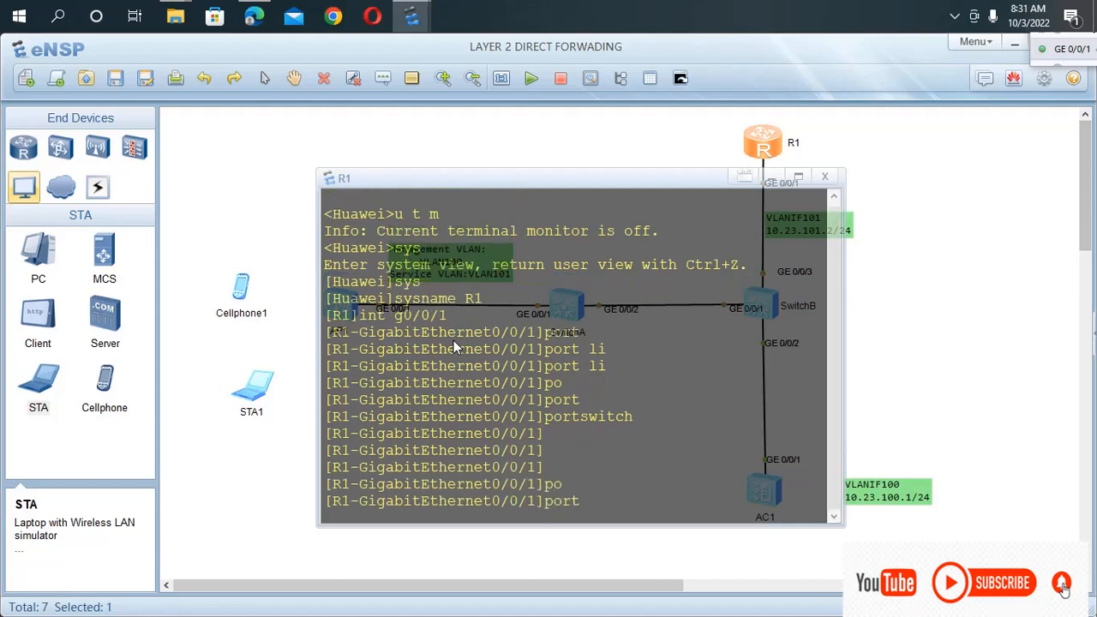
type("li")
key("Tab")
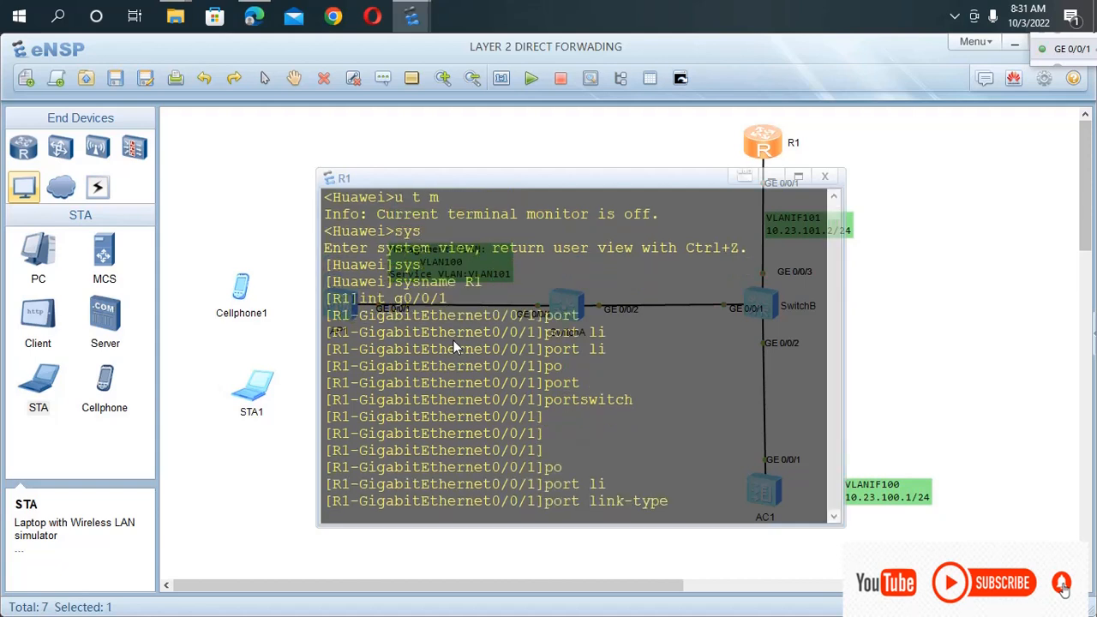
key("BackSpace")
key("BackSpace")
key("BackSpace")
key("BackSpace")
key("BackSpace")
key("BackSpace")
key("BackSpace")
key("BackSpace")
key("BackSpace")
left_click_drag(642, 403, 522, 399)
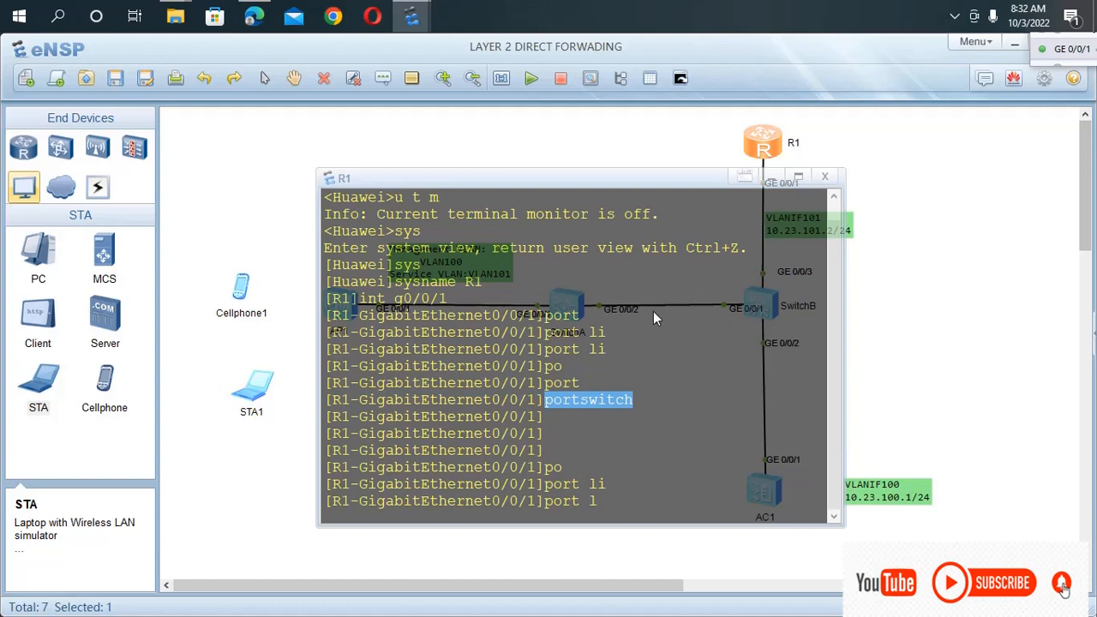
left_click_drag(618, 350, 569, 350)
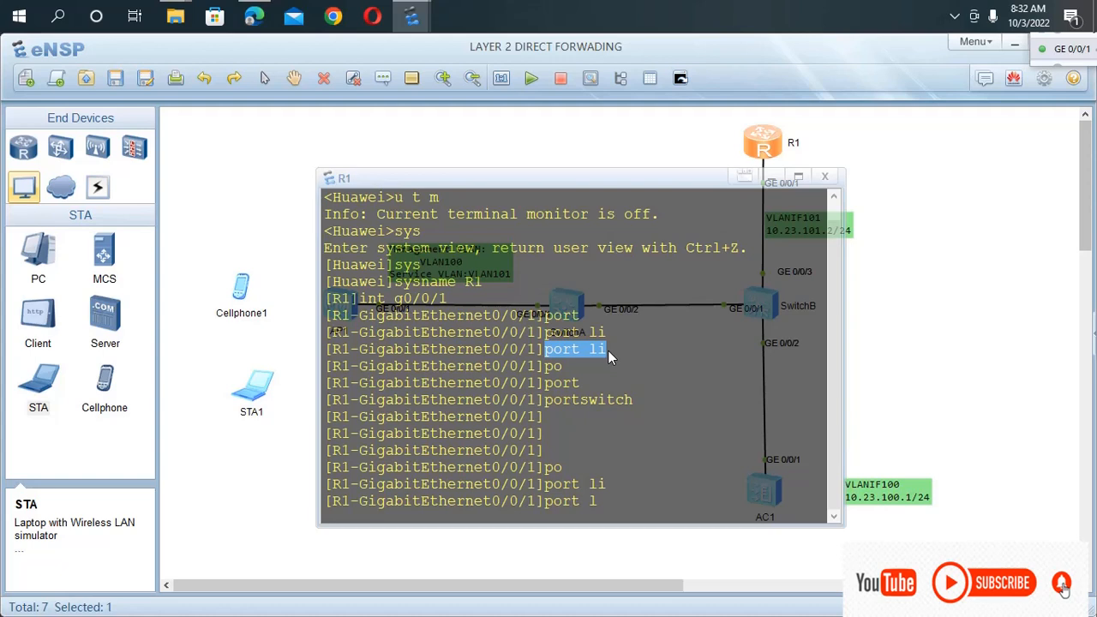
left_click_drag(608, 335, 531, 342)
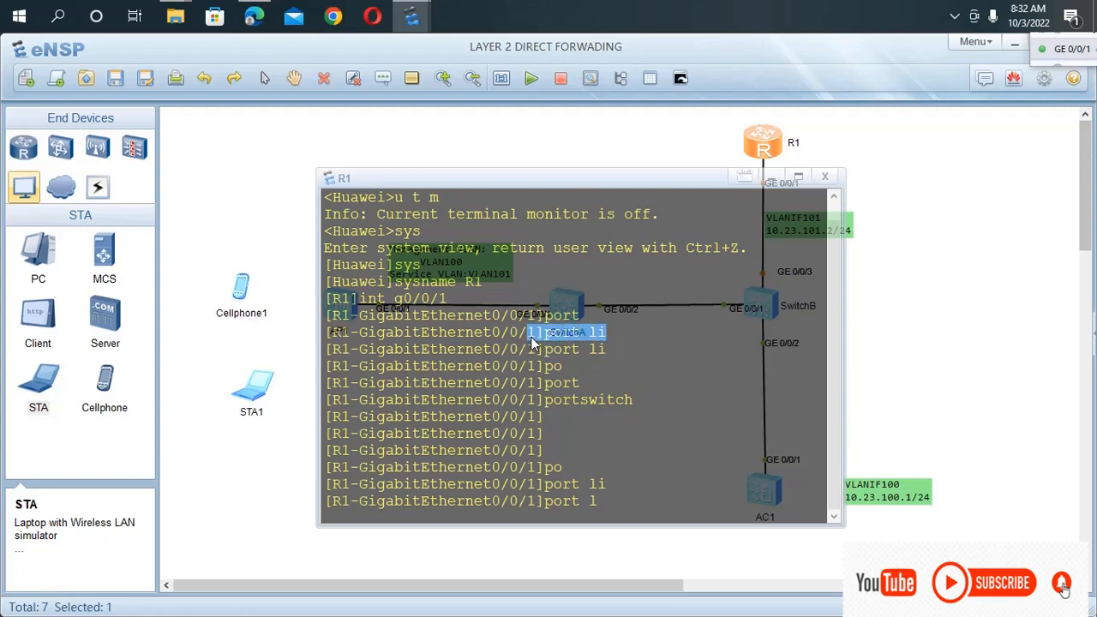
left_click_drag(614, 352, 543, 351)
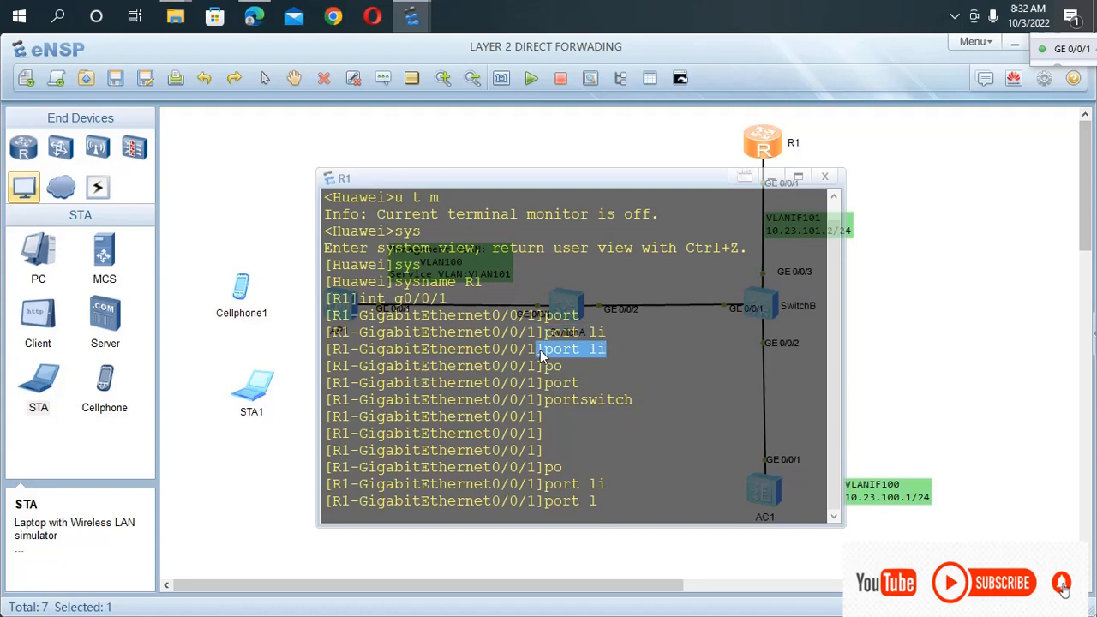
left_click(632, 369)
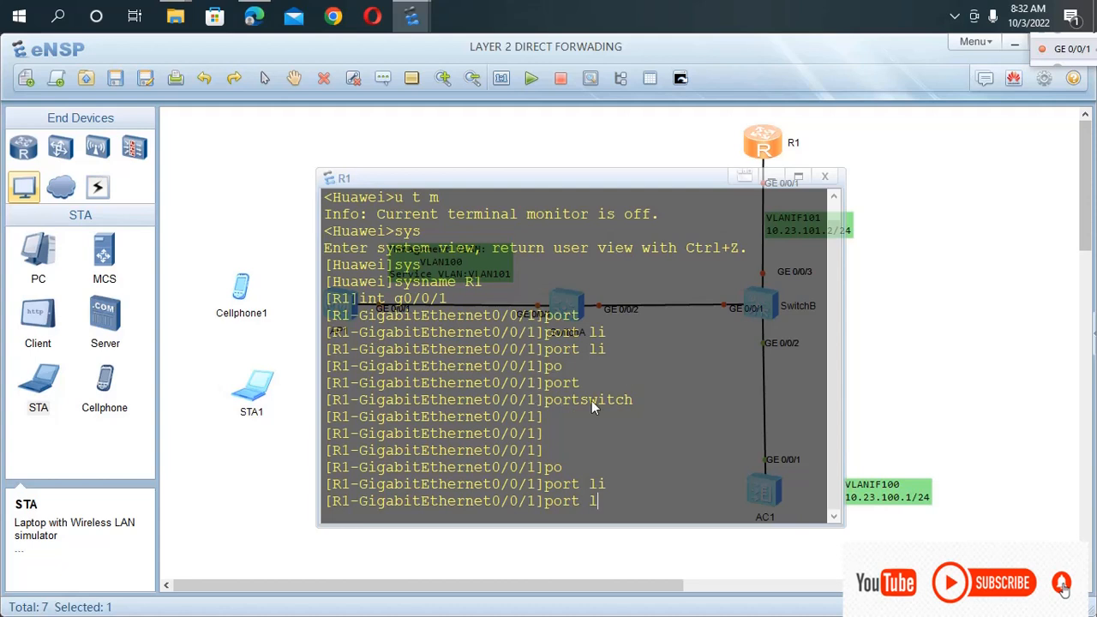
left_click_drag(641, 398, 541, 402)
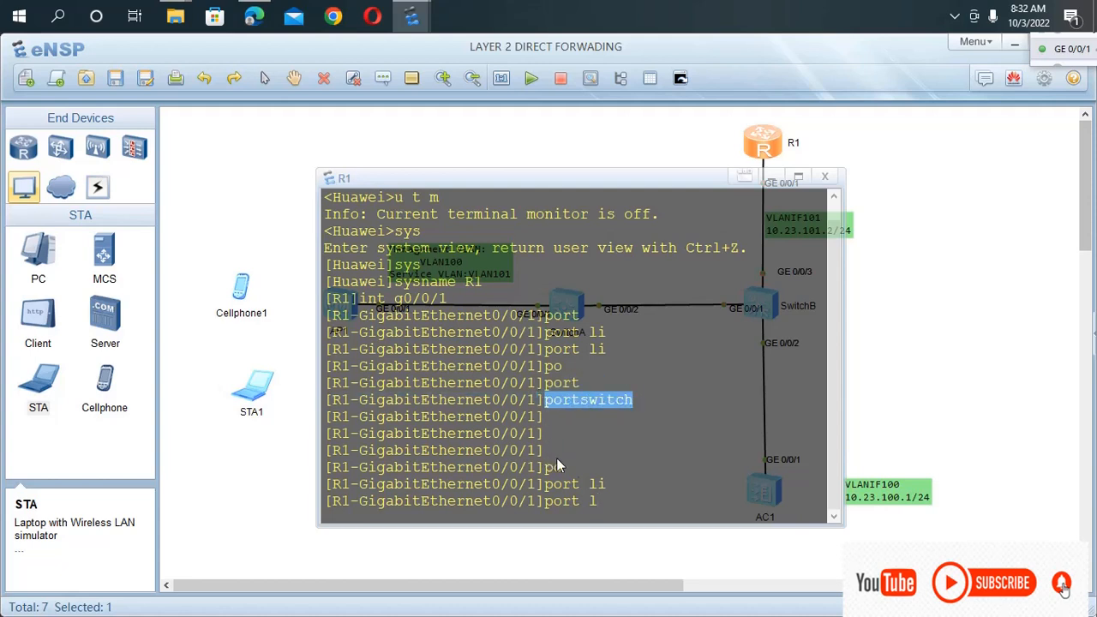
left_click(603, 502)
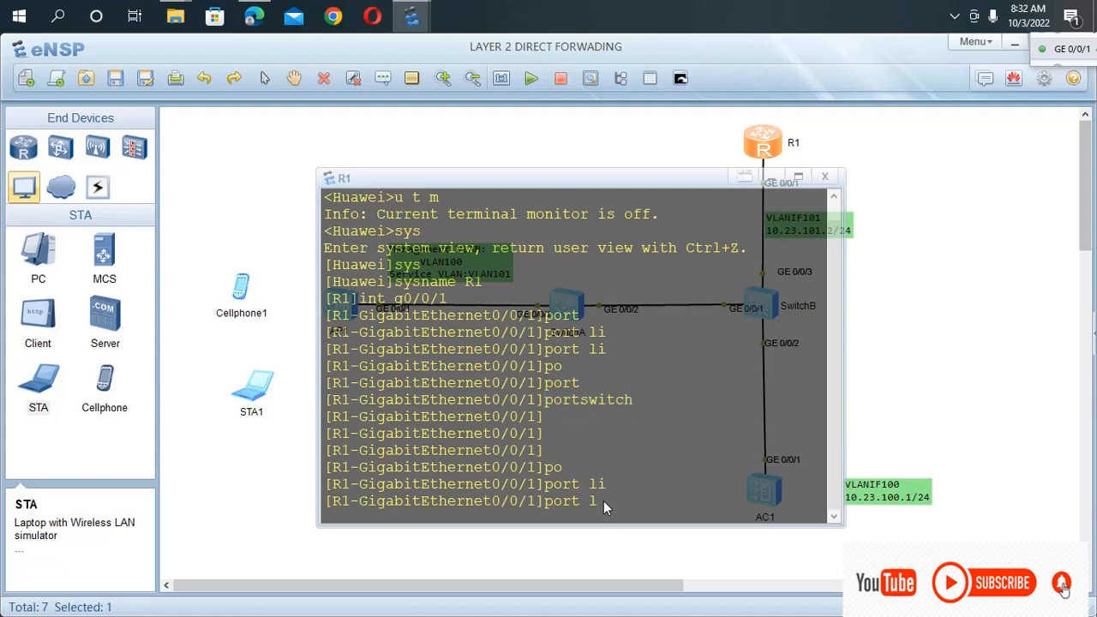
Complete the port link-type command to make R1's interface g0/0/1 a trunk.
type("i")
key("Tab")
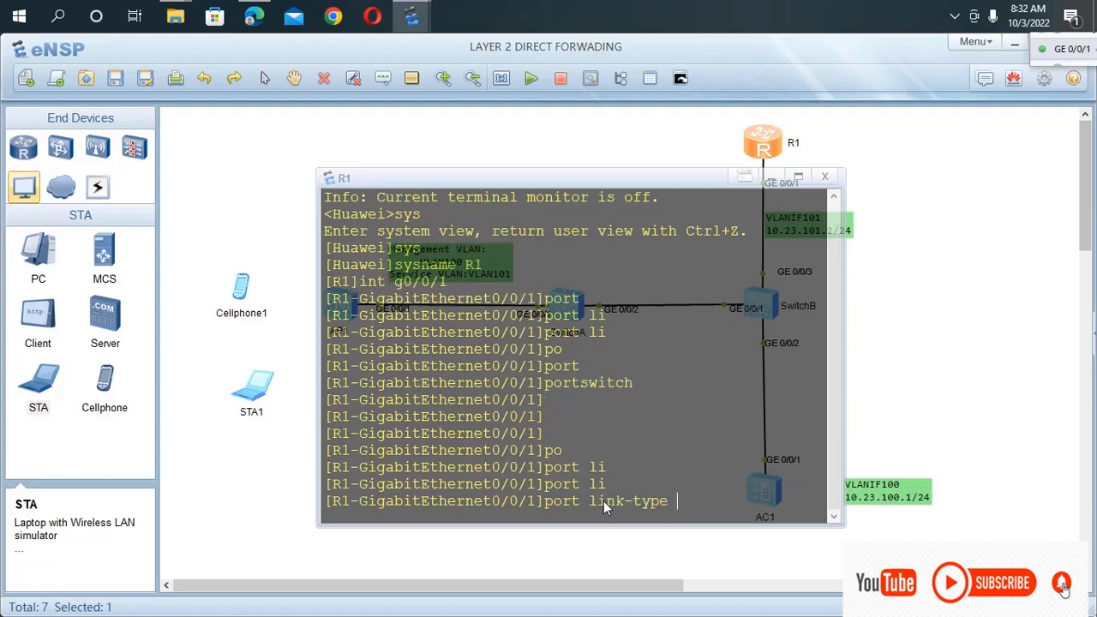
type("t")
key("Tab")
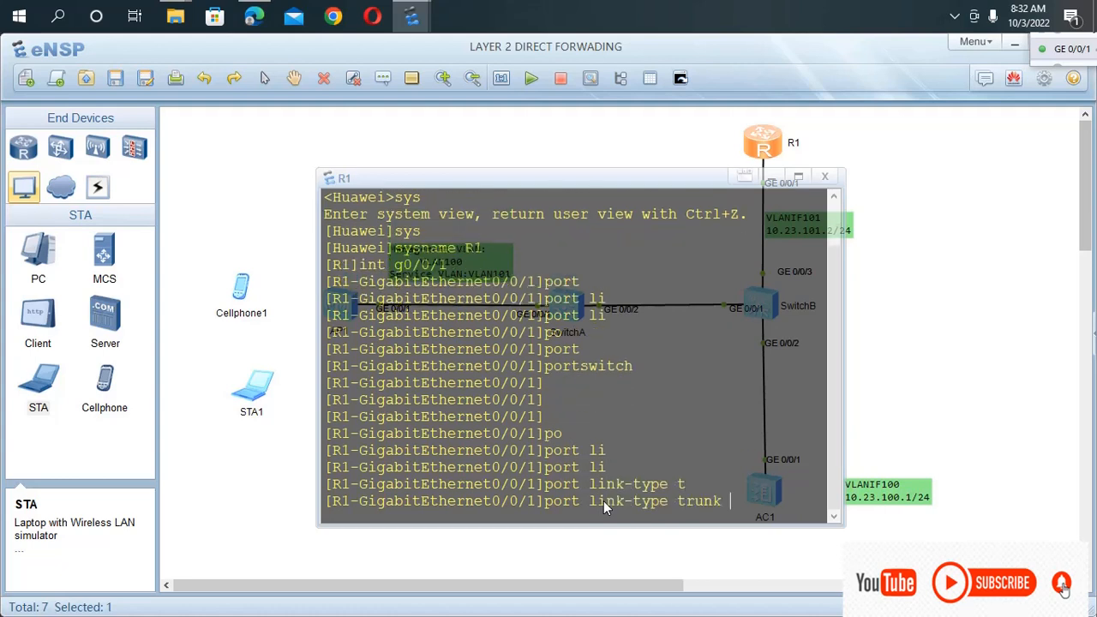
key("Return")
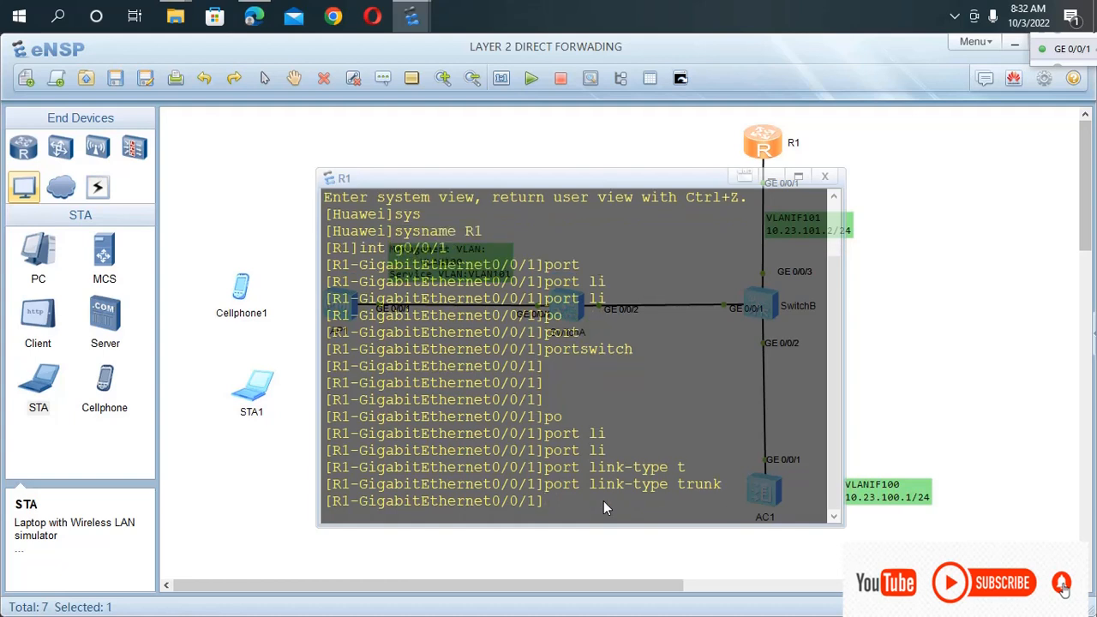
Allow VLANs 100 and 101 to pass through R1's trunk interface g0/0/1 with port trunk allow-pass vlan.
type("po")
key("Tab")
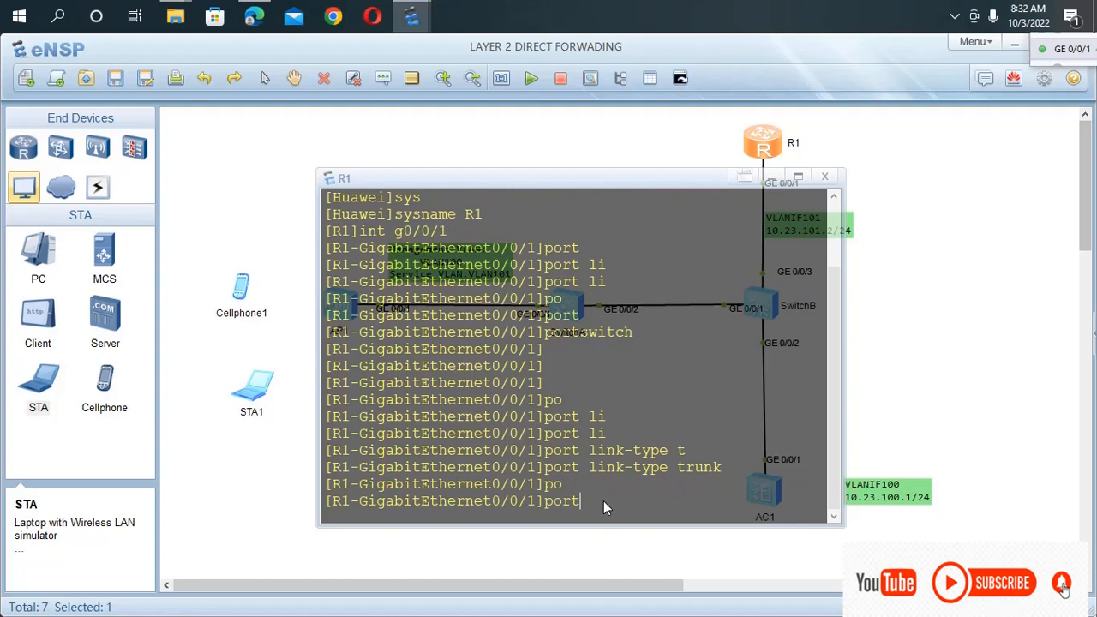
type("al")
key("Tab")
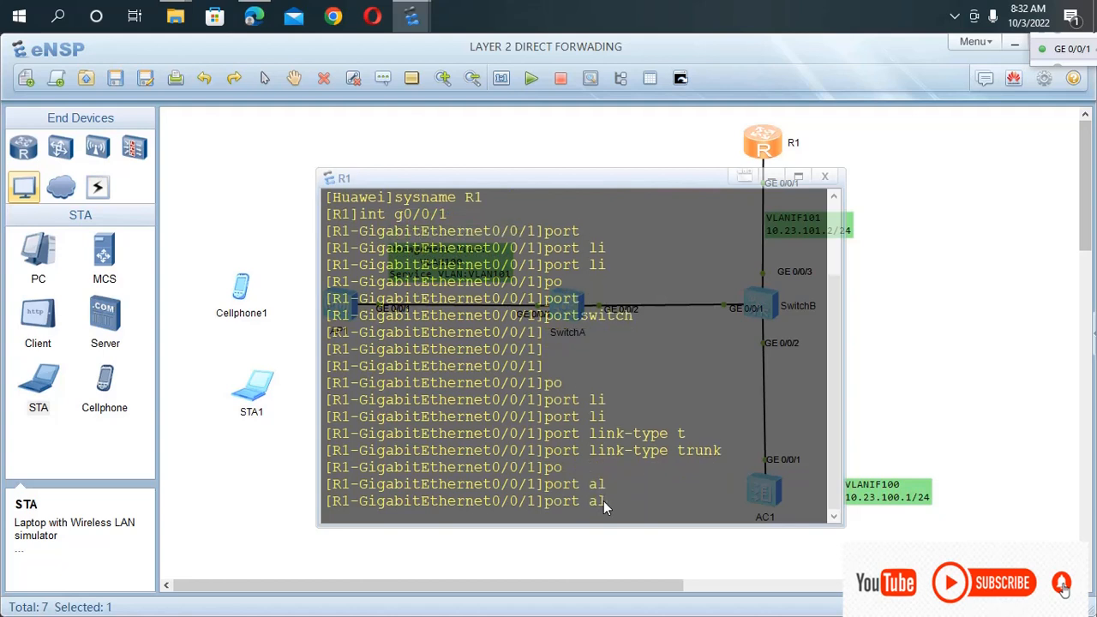
type("l")
key("Tab")
key("BackSpace")
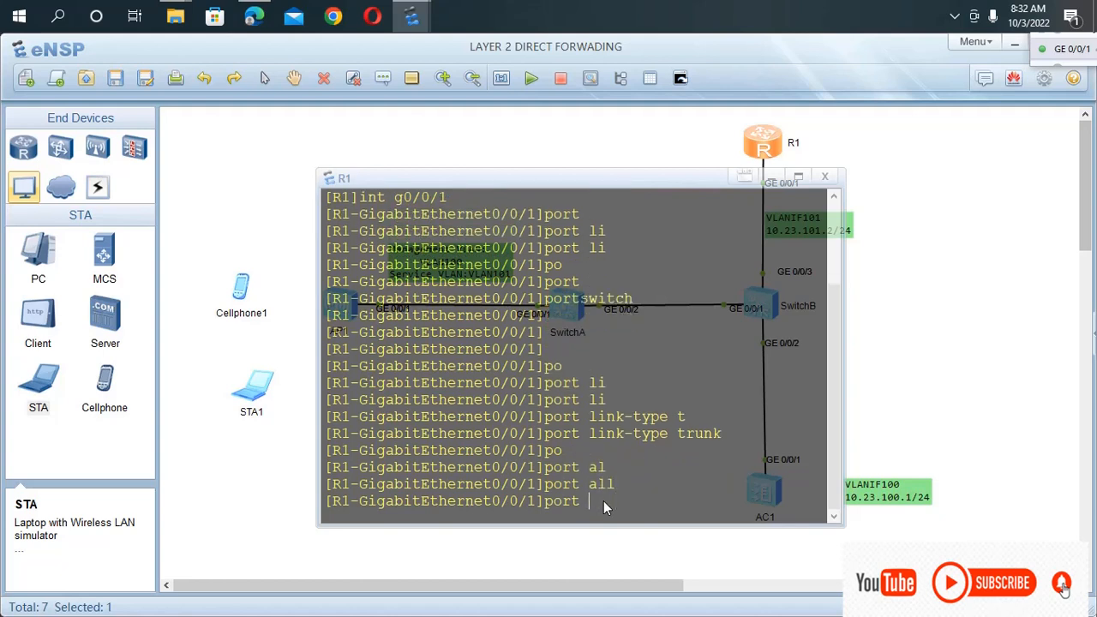
type("t")
key("Tab")
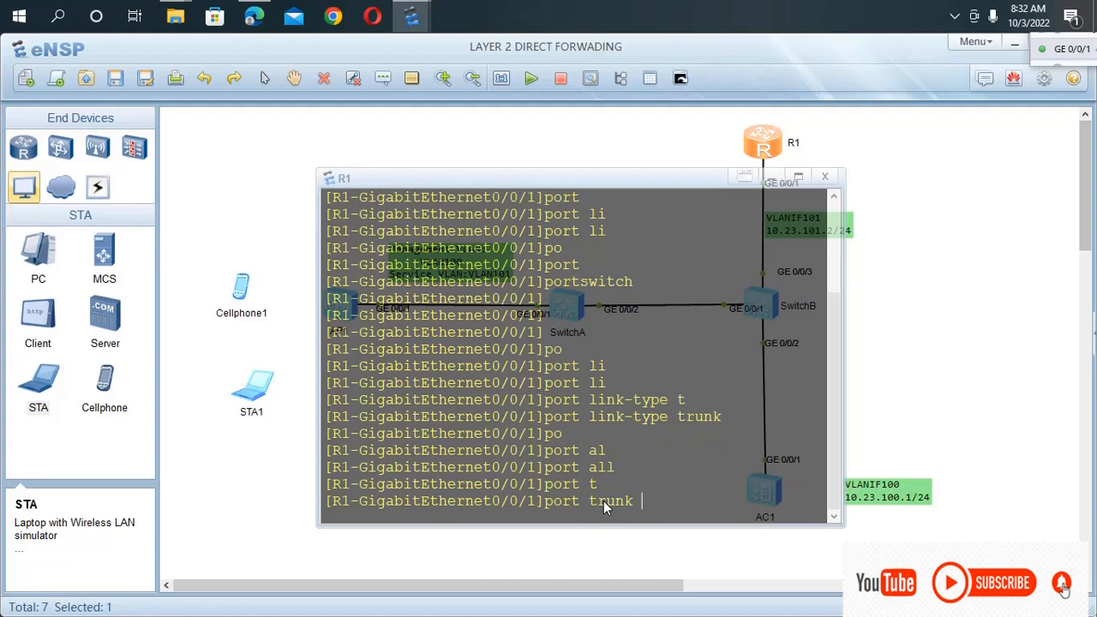
type("al")
key("Tab")
type("v")
key("Tab")
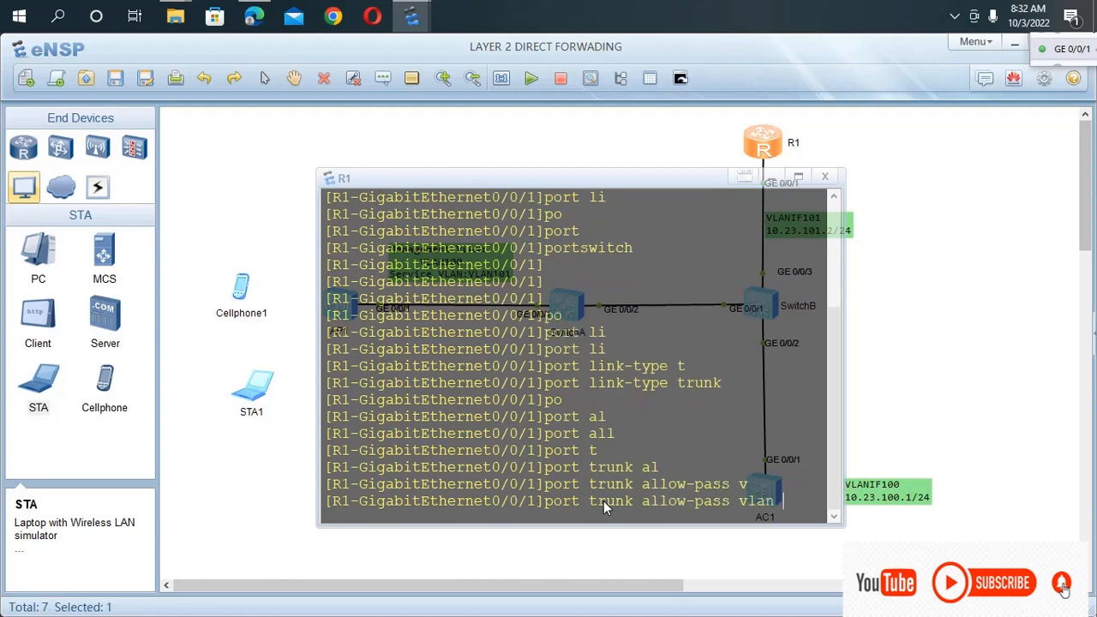
type("100 101")
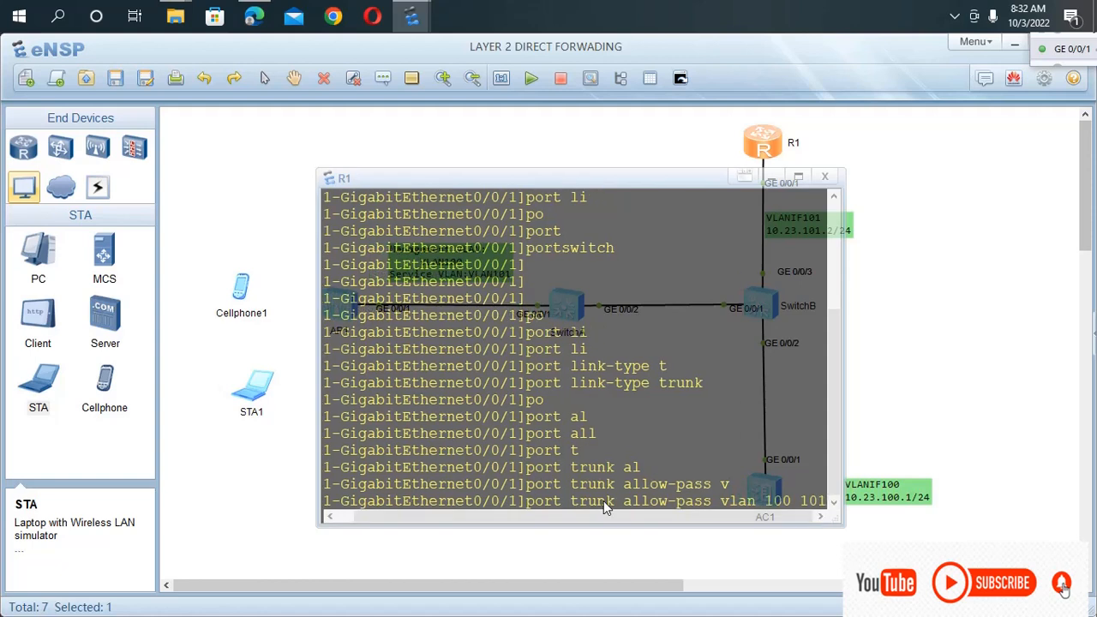
key("Return")
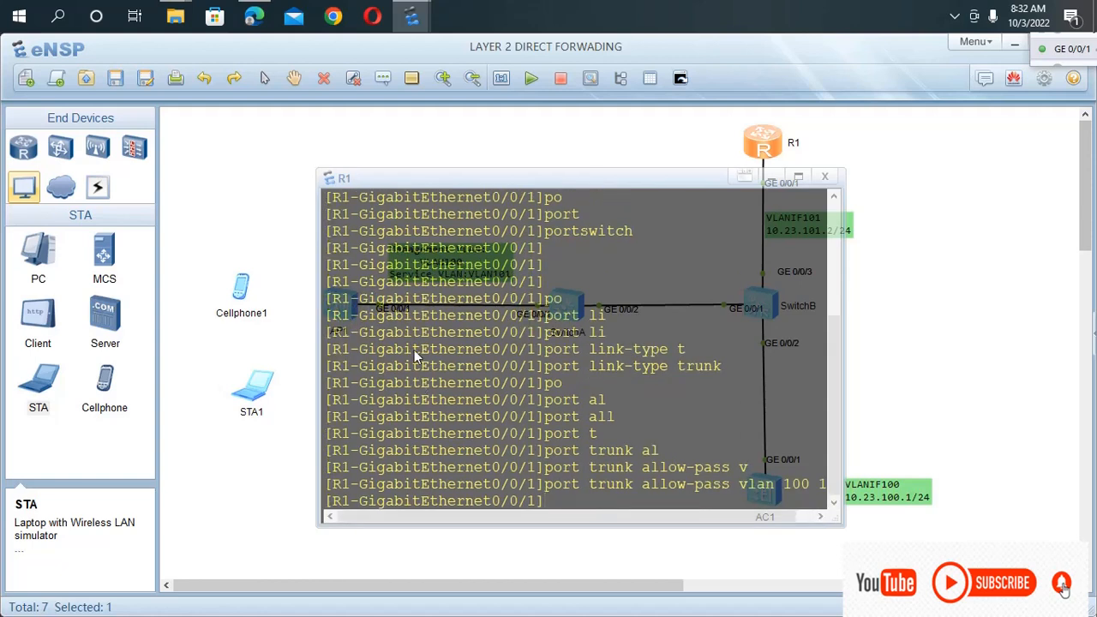
Return R1 to the system view and try to enter the view of interface Vlanif 101.
left_click_drag(645, 179, 495, 189)
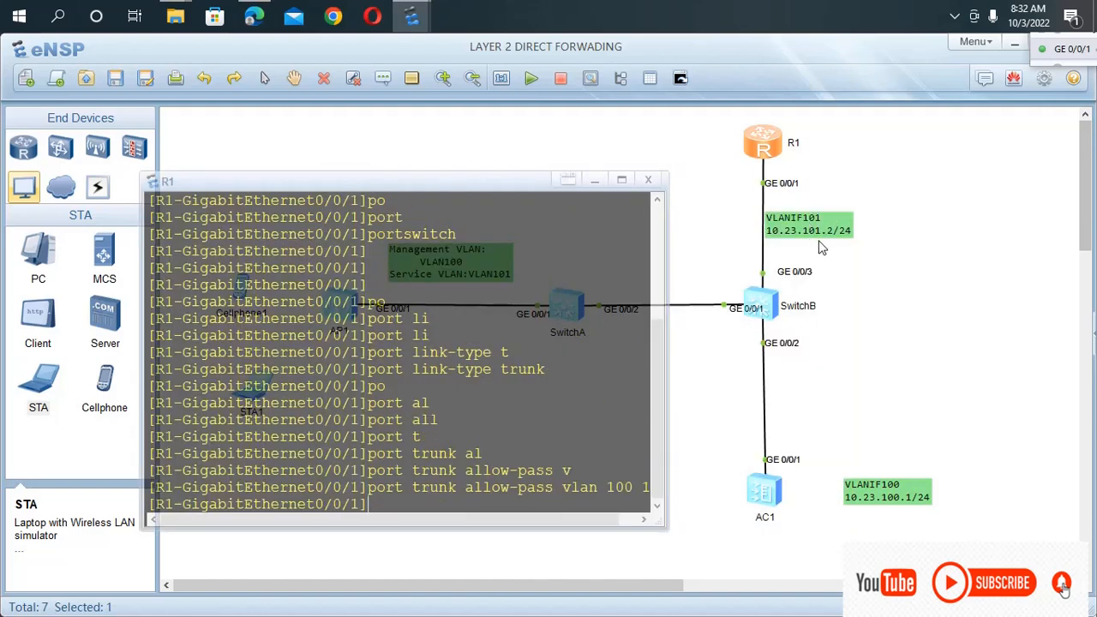
left_click_drag(501, 192, 567, 171)
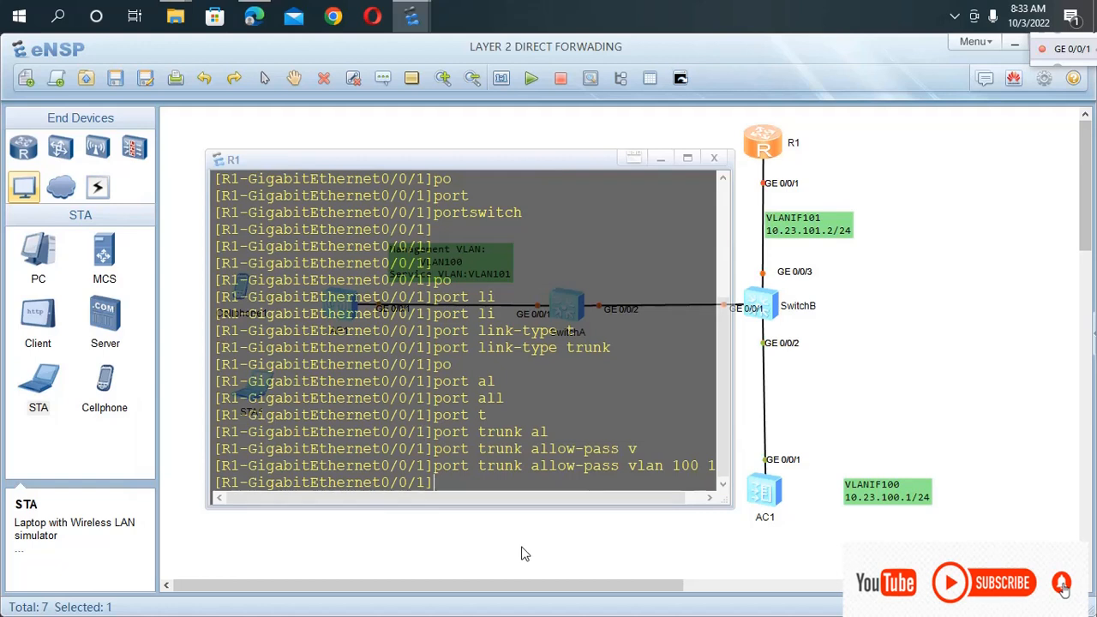
type("qu")
key("Return")
type("int")
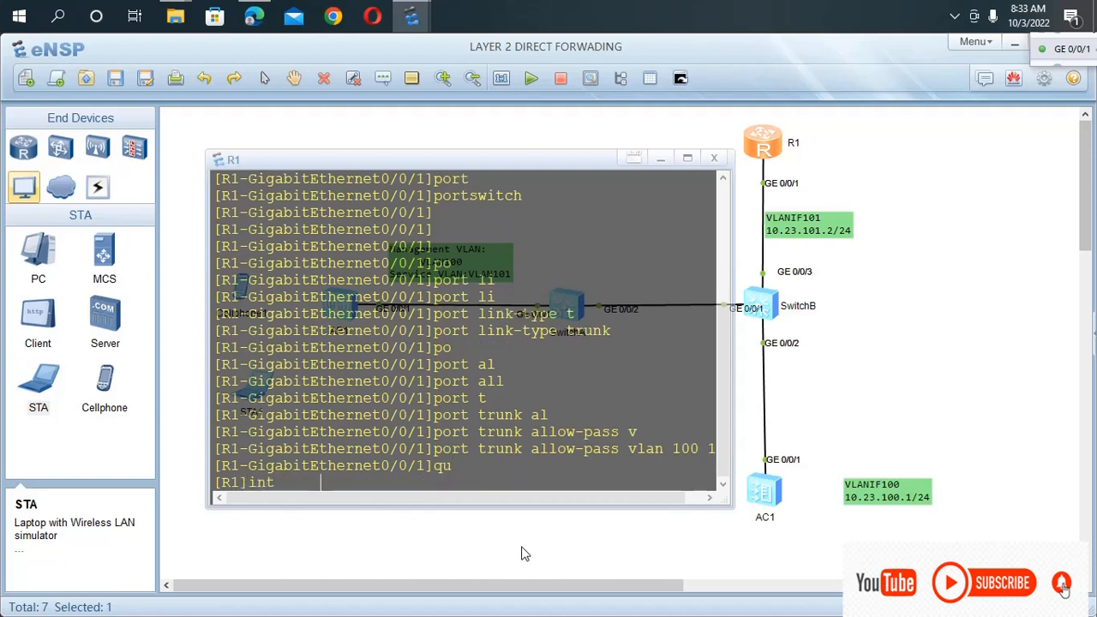
key("Tab")
type("v")
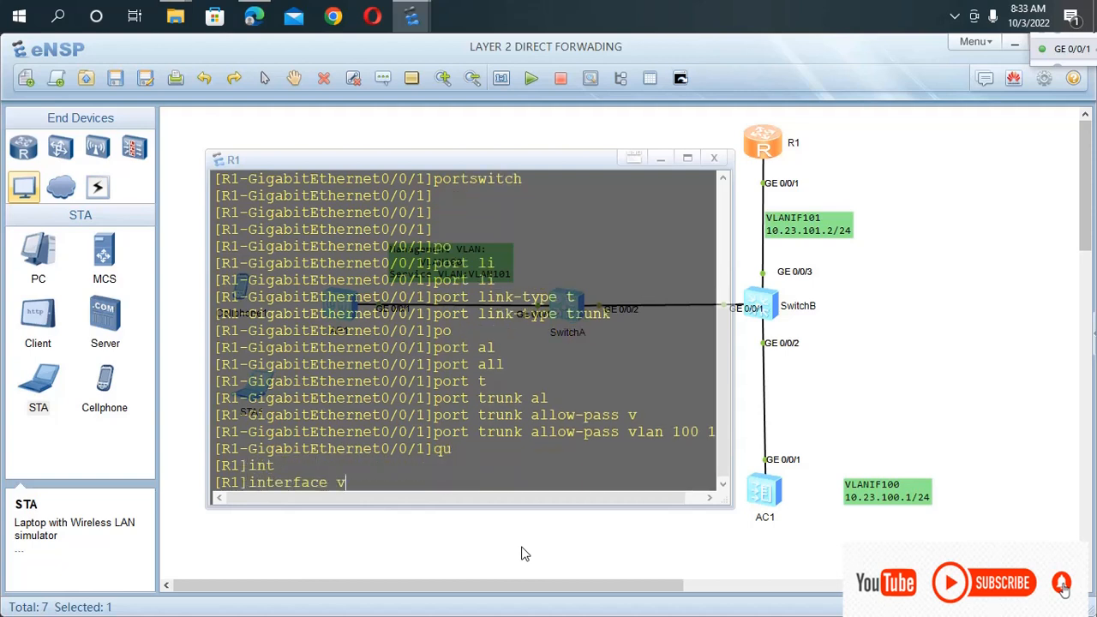
type("l")
key("Tab")
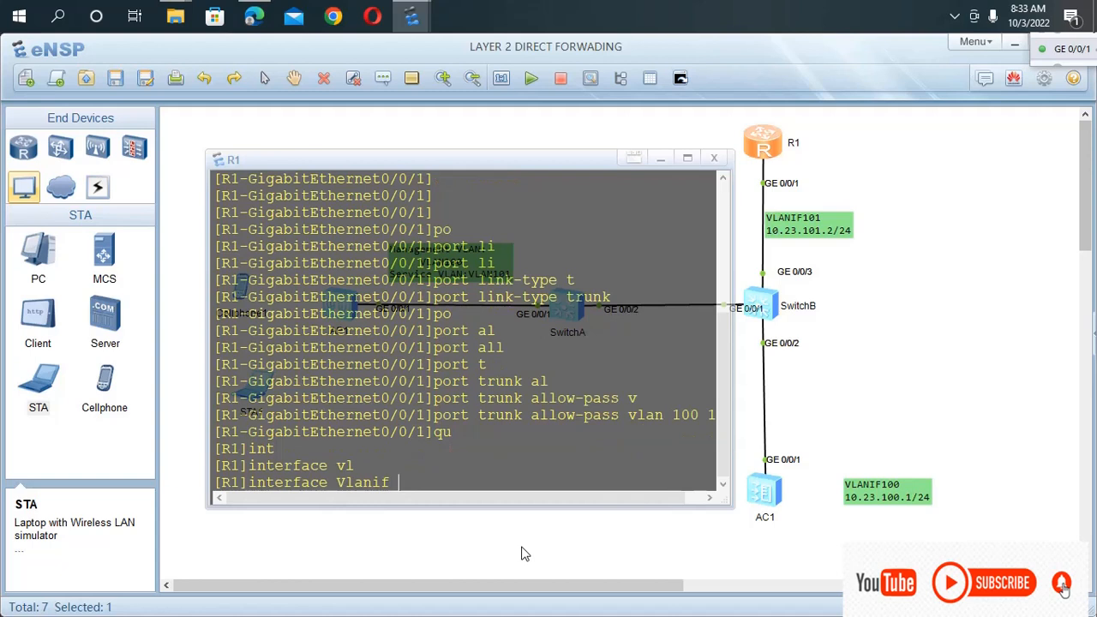
type("101")
key("Return")
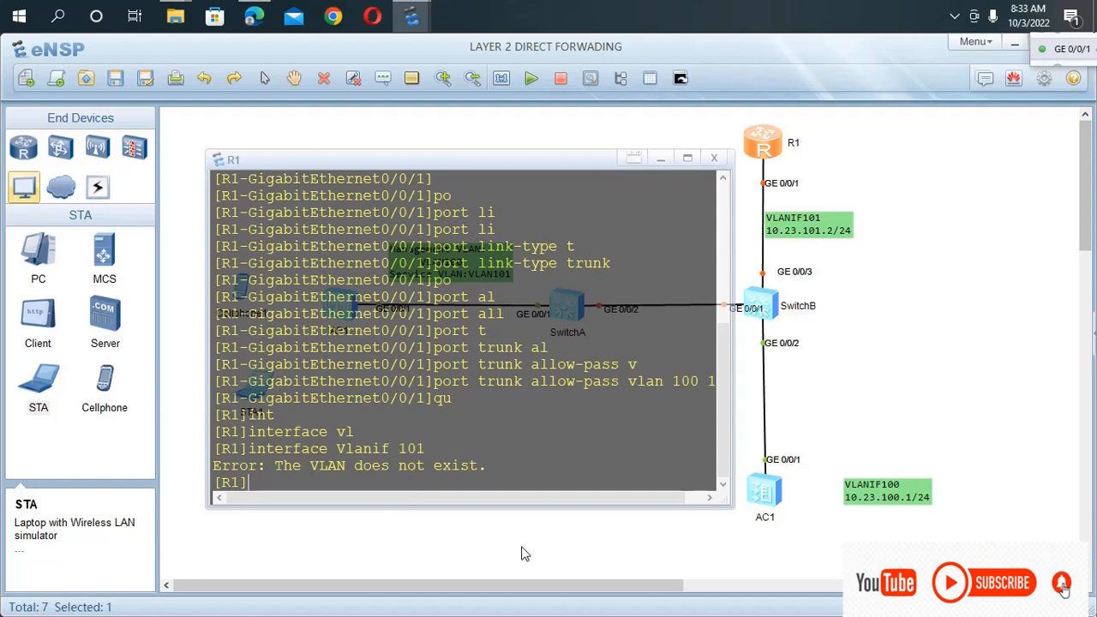
Create VLANs 100 and 101 on R1 with the vlan batch command.
type("vlan")
key("Tab")
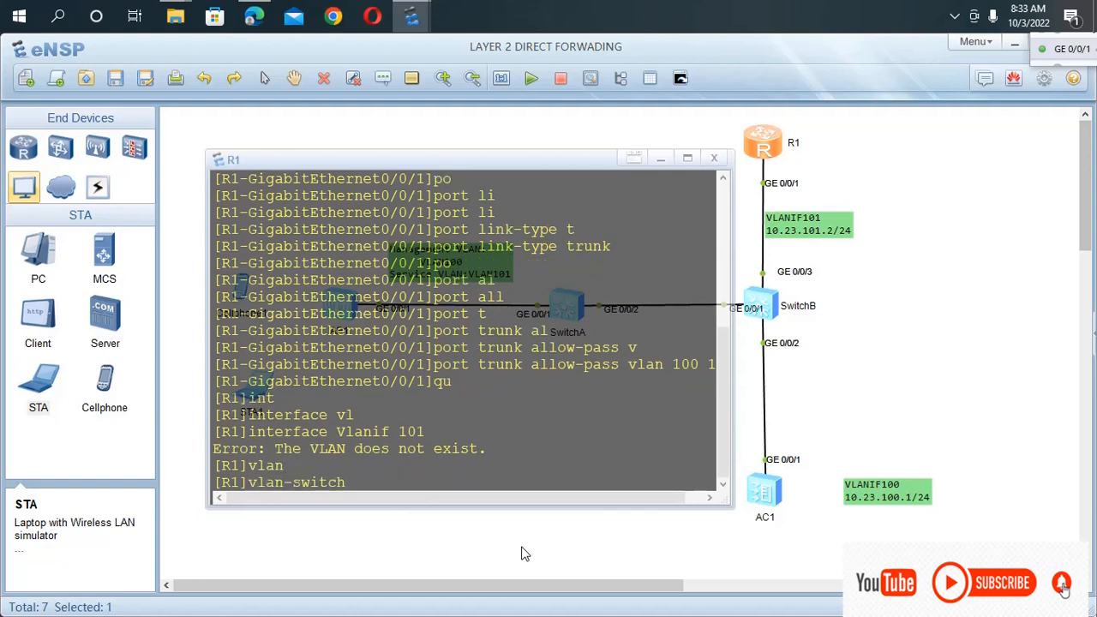
key("BackSpace")
key("BackSpace")
key("BackSpace")
key("BackSpace")
key("BackSpace")
key("BackSpace")
key("BackSpace")
type("b")
key("Tab")
type("100")
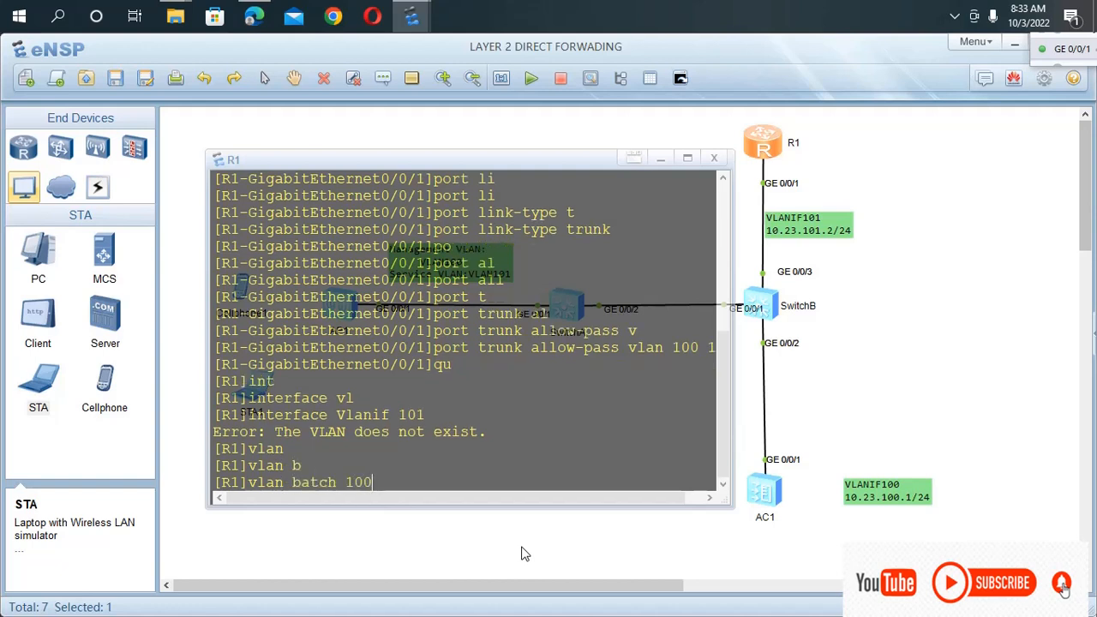
type(" 101")
key("Return")
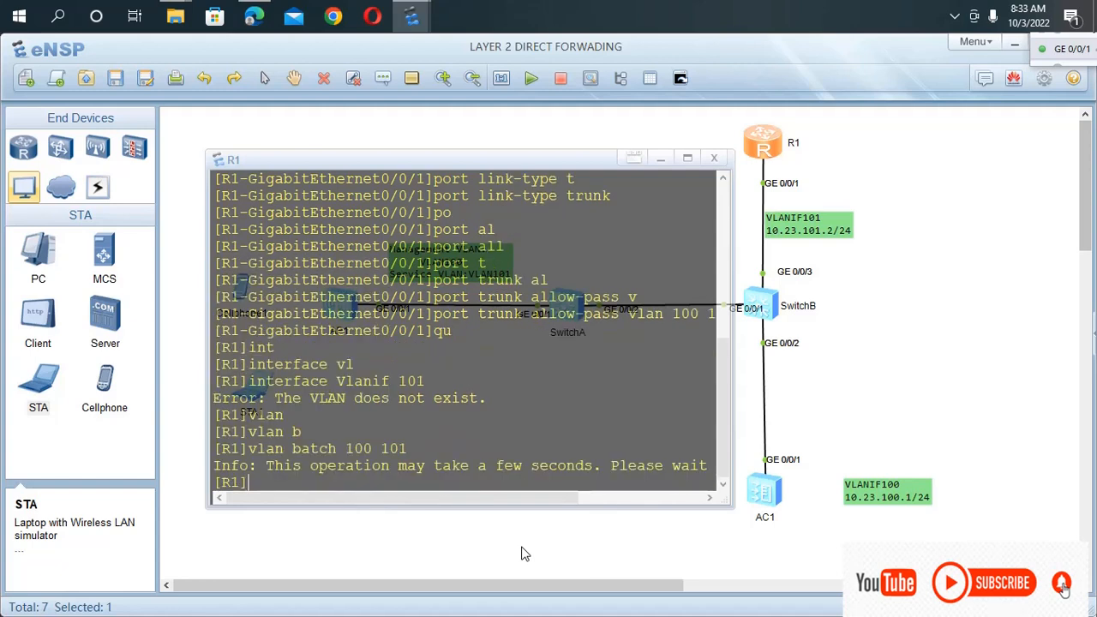
Assign the IP address 10.23.101.2 with mask length 24 to R1's interface Vlanif 101 and leave the interface view.
key("Up")
key("Up")
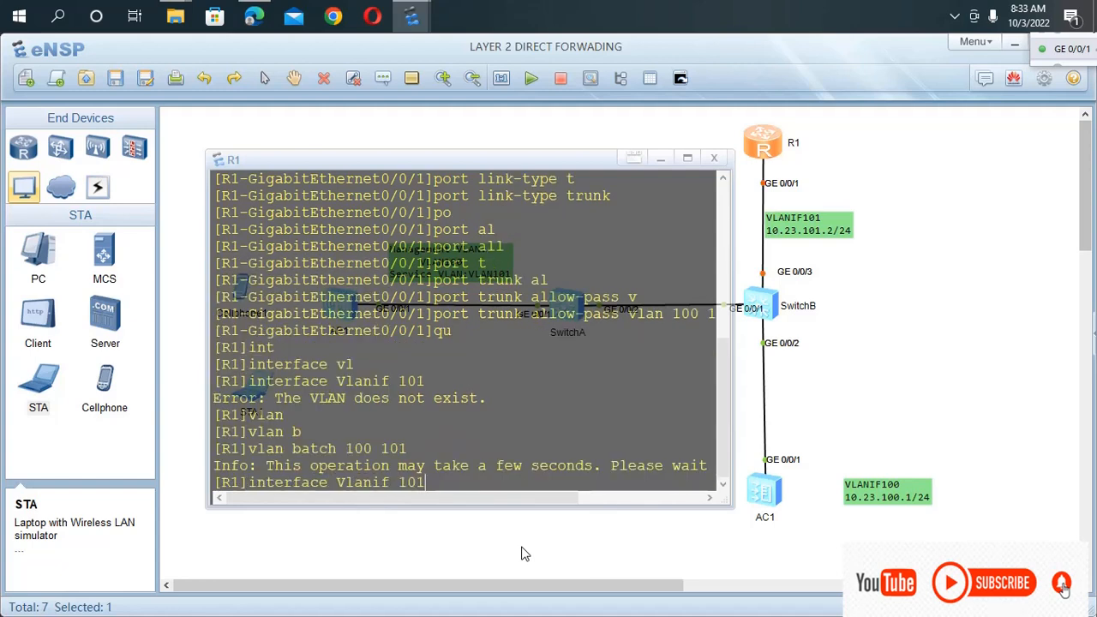
key("Return")
type("ip ad")
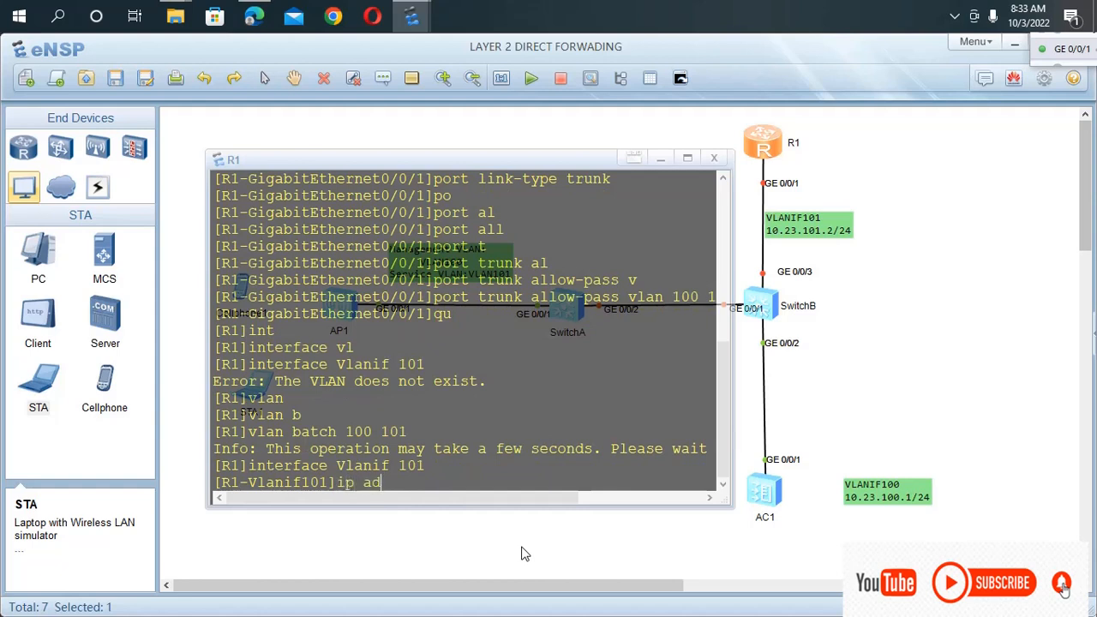
key("Tab")
type("10")
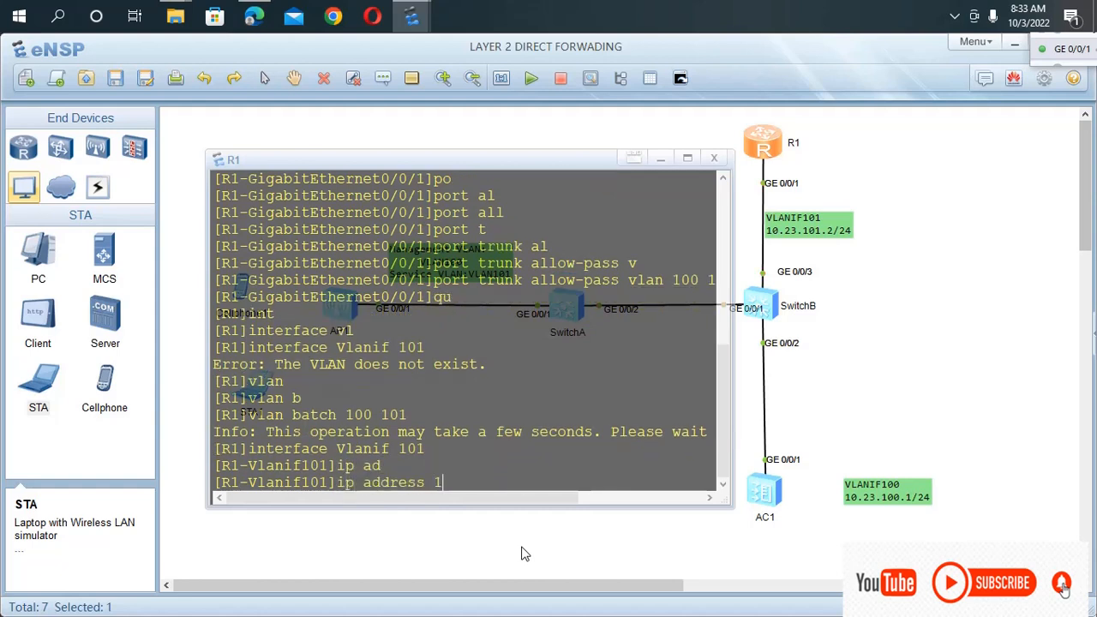
type(".23.101.2 23")
key("BackSpace")
type("4")
key("Return")
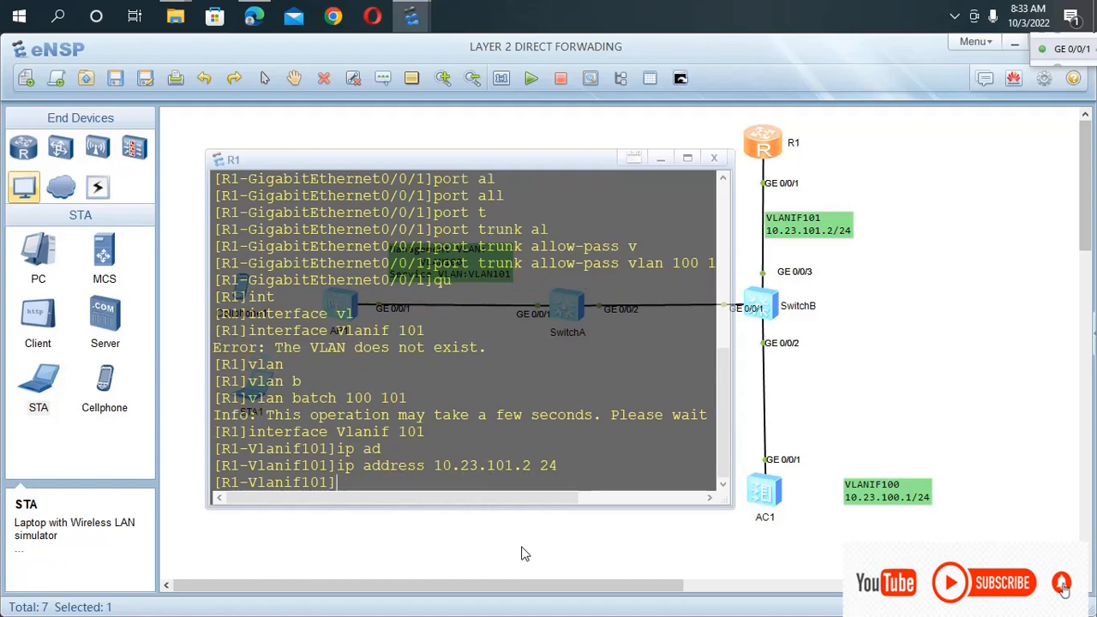
type("qui")
key("Return")
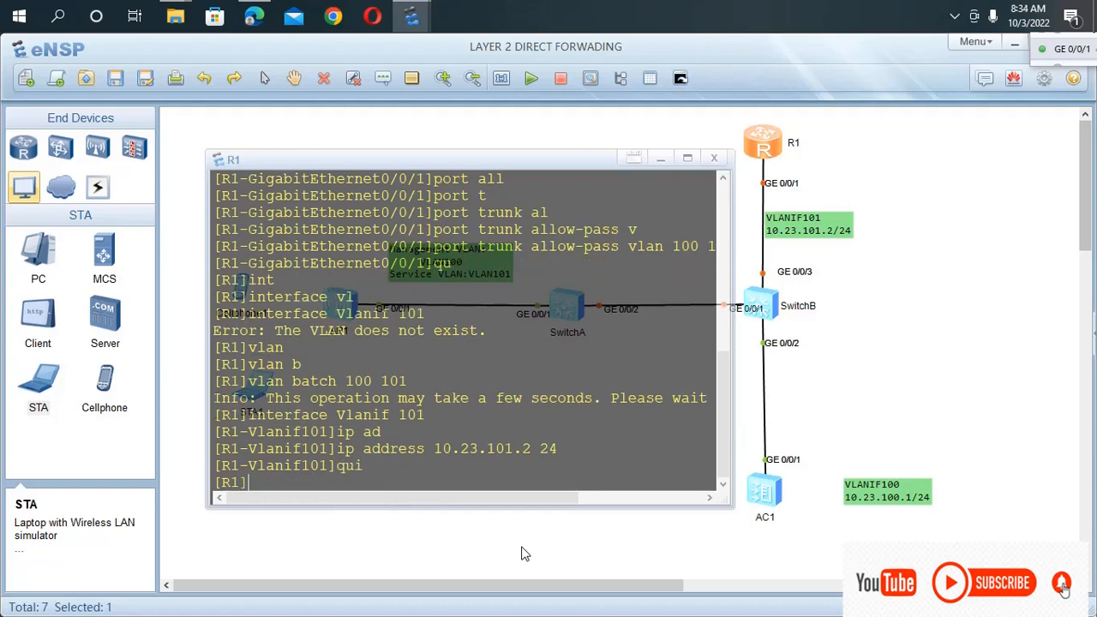
Save R1's configuration from its user view, and save the topology.
key("ctrl+z")
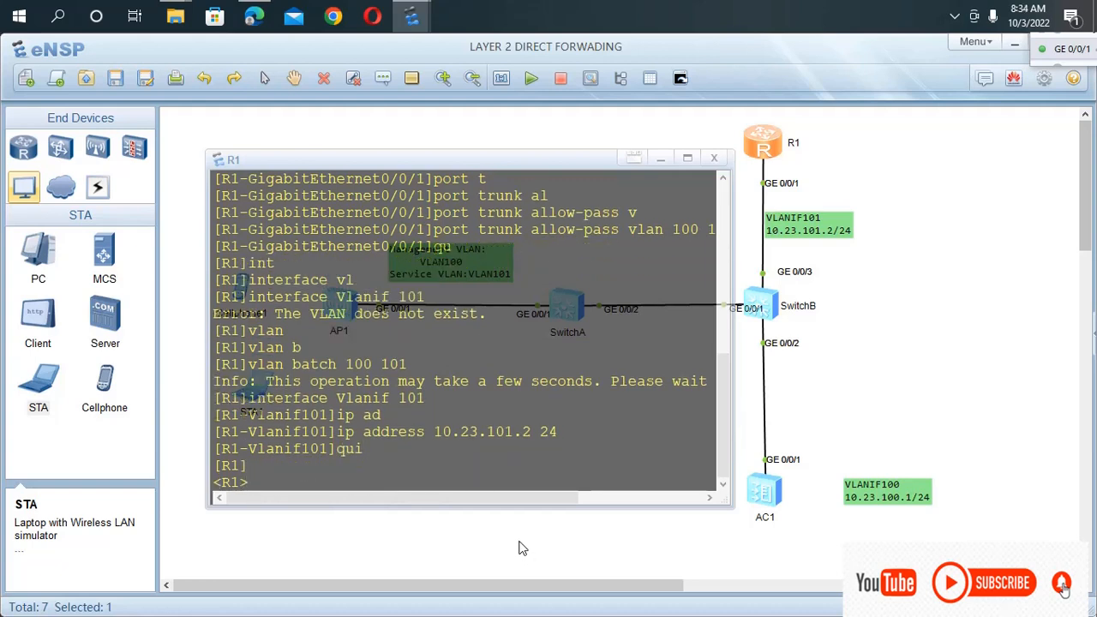
type("save")
key("Return")
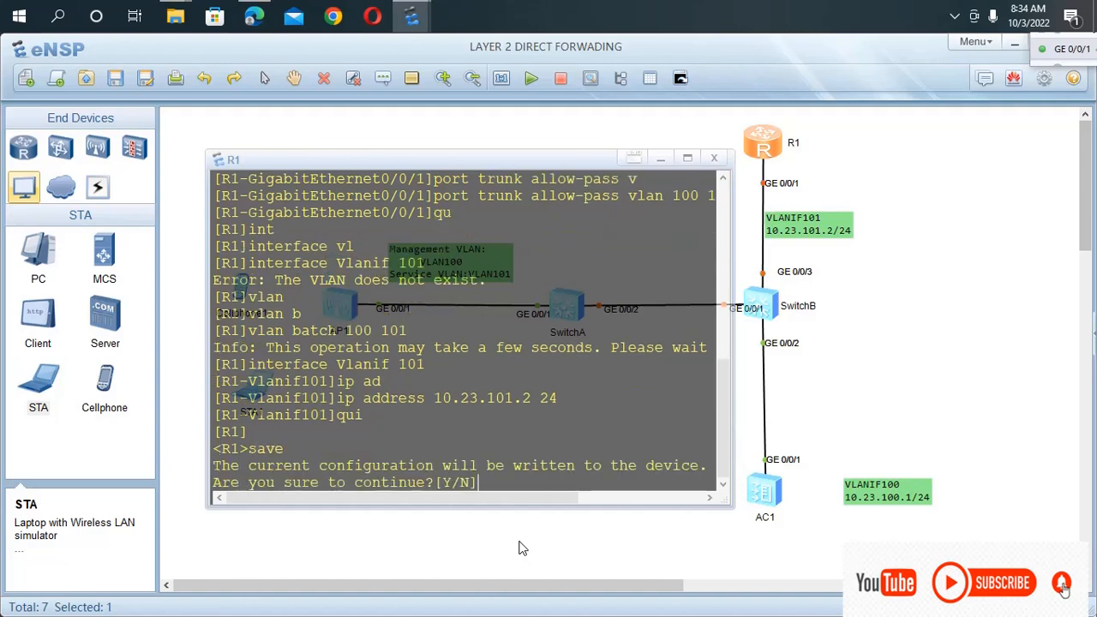
type("y")
key("Return")
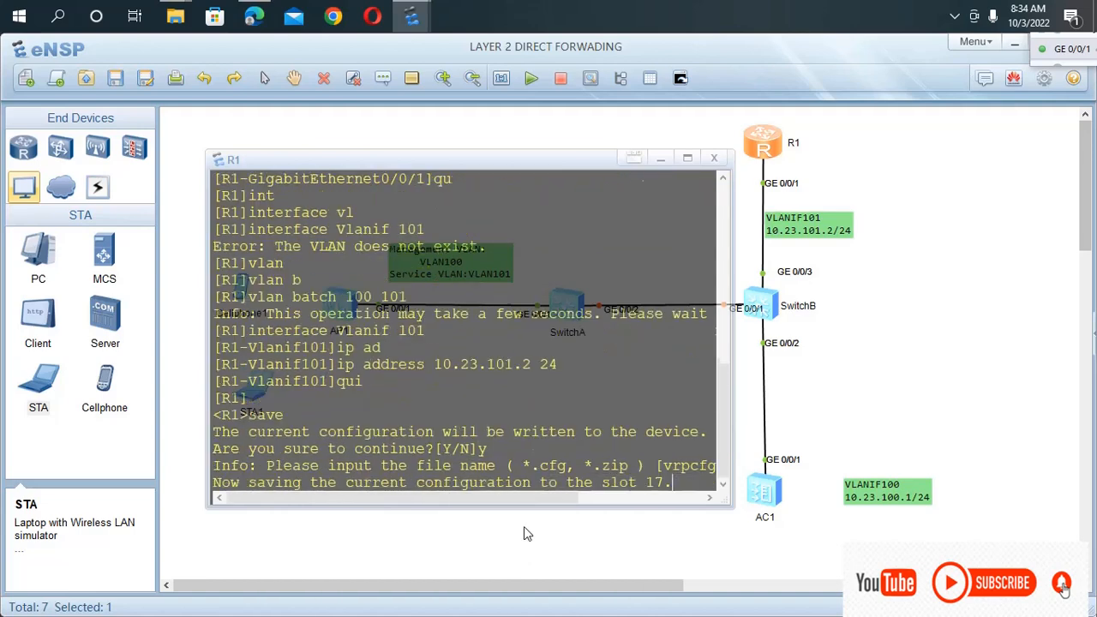
left_click(119, 86)
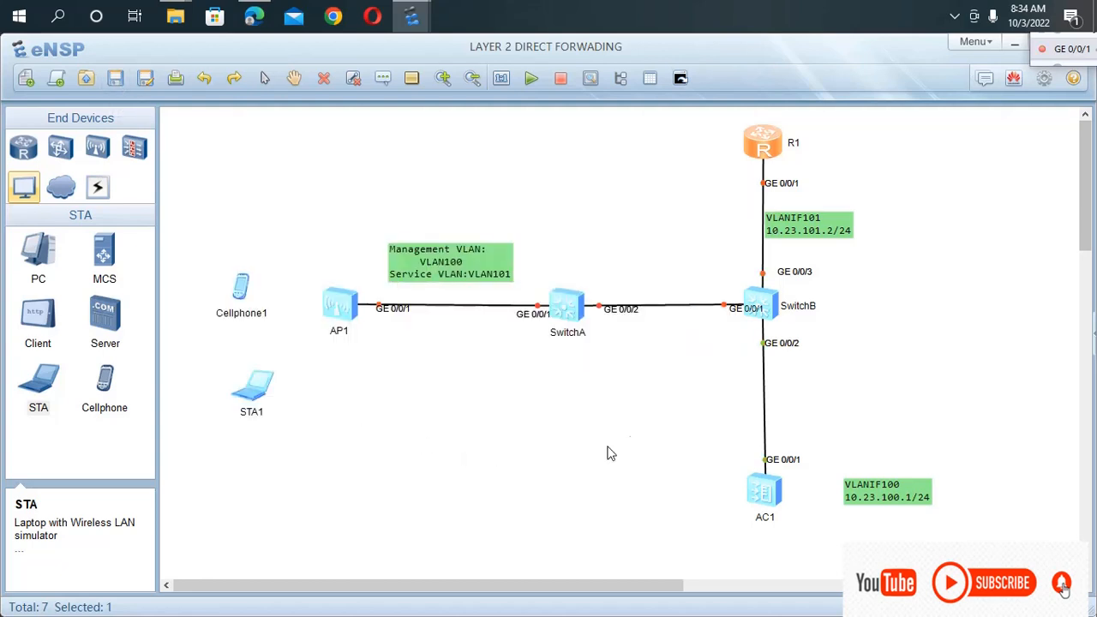
Open AC1's console and turn off its terminal monitor with u t m.
double_click(765, 492)
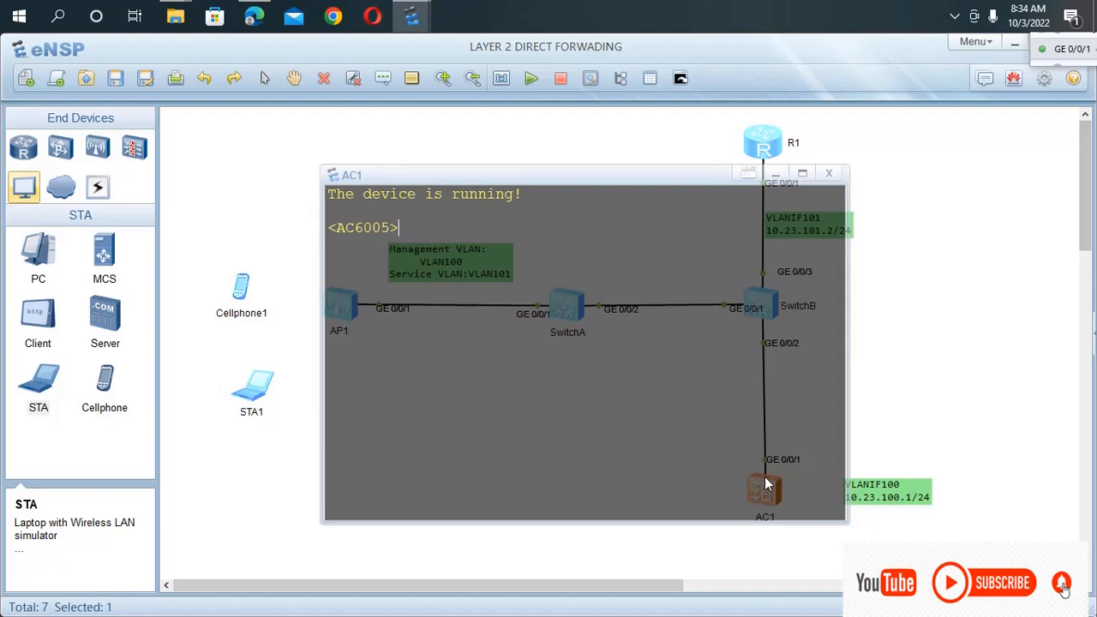
type("u t m")
key("Return")
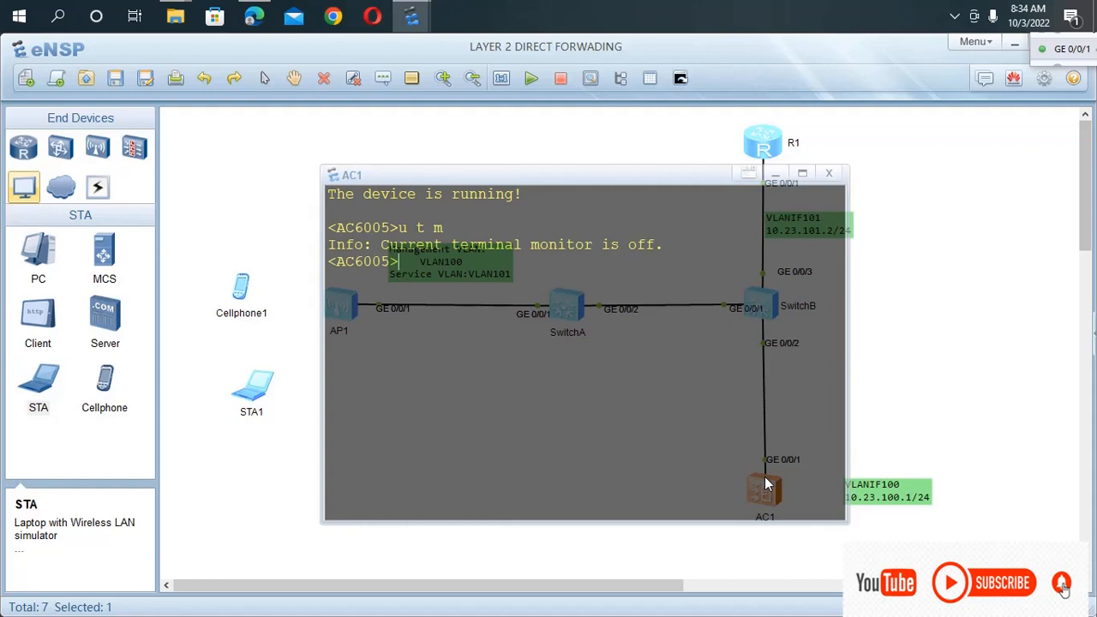
Enter the system view on the access controller and set its sysname to AC1.
type("sys")
key("Tab")
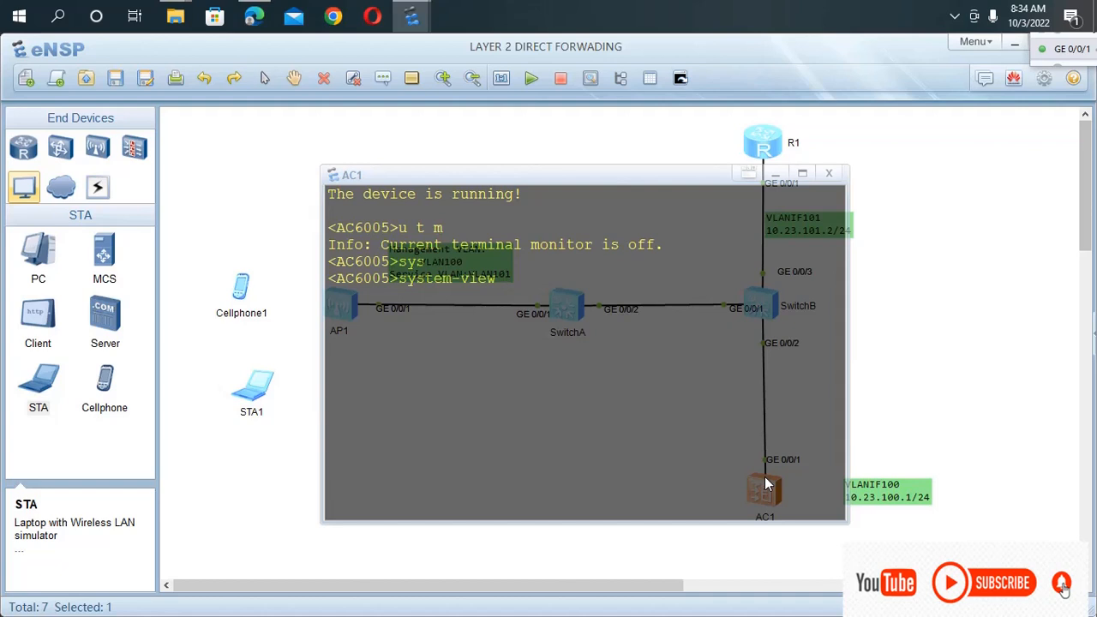
key("Return")
type("sys")
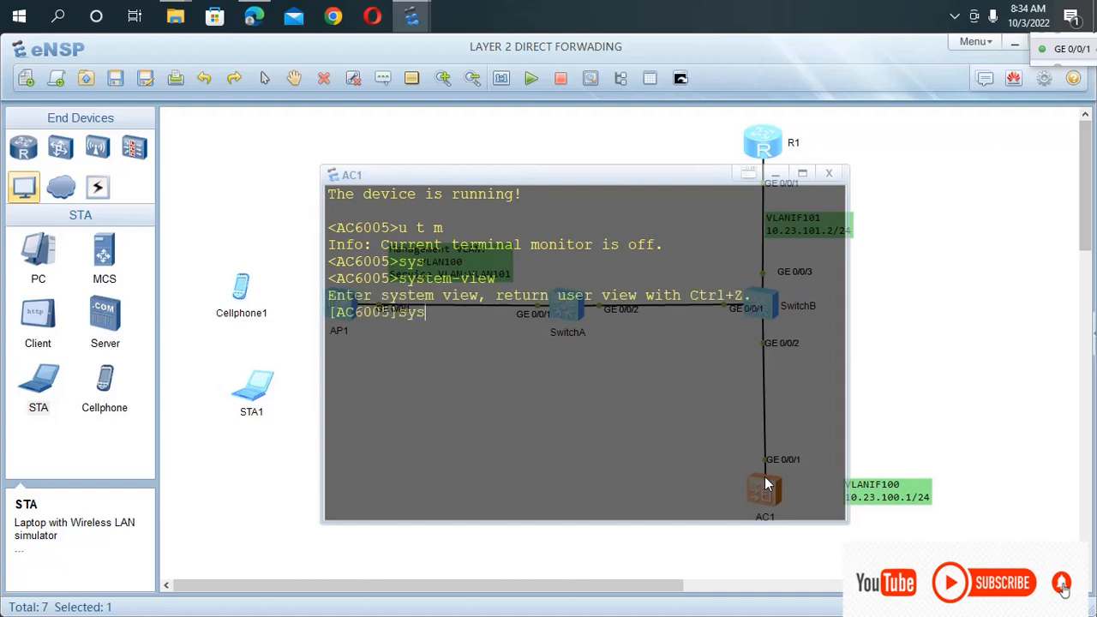
key("Tab")
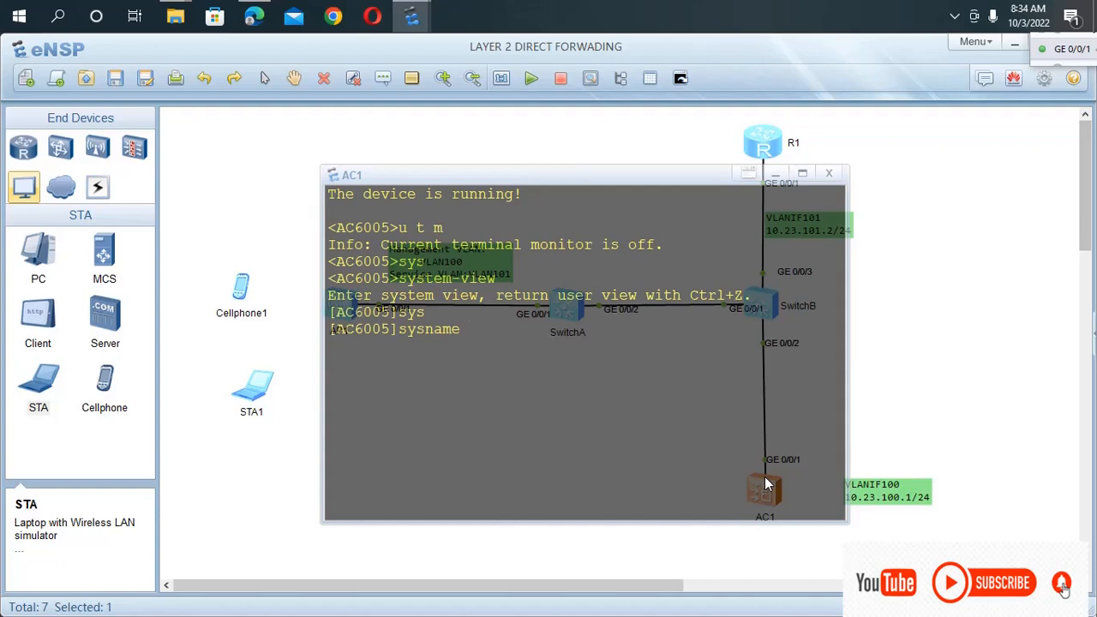
type("AC1")
key("Return")
Create VLAN 100 on AC1 with the vlan batch command.
left_click_drag(693, 176, 583, 186)
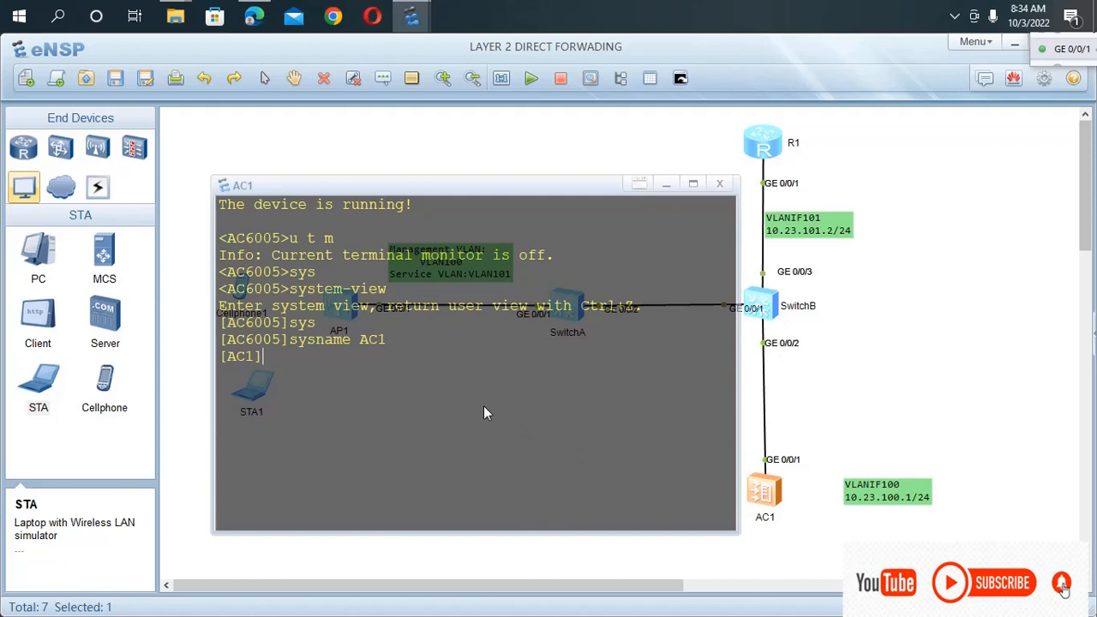
type("vla")
key("Tab")
type("ba")
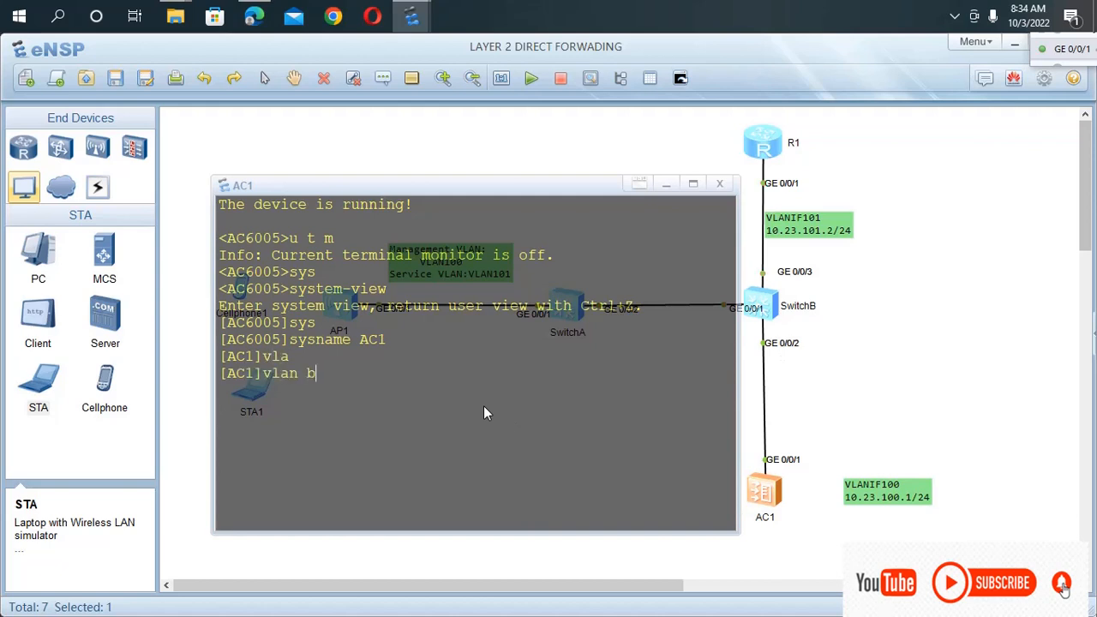
key("Tab")
type("100")
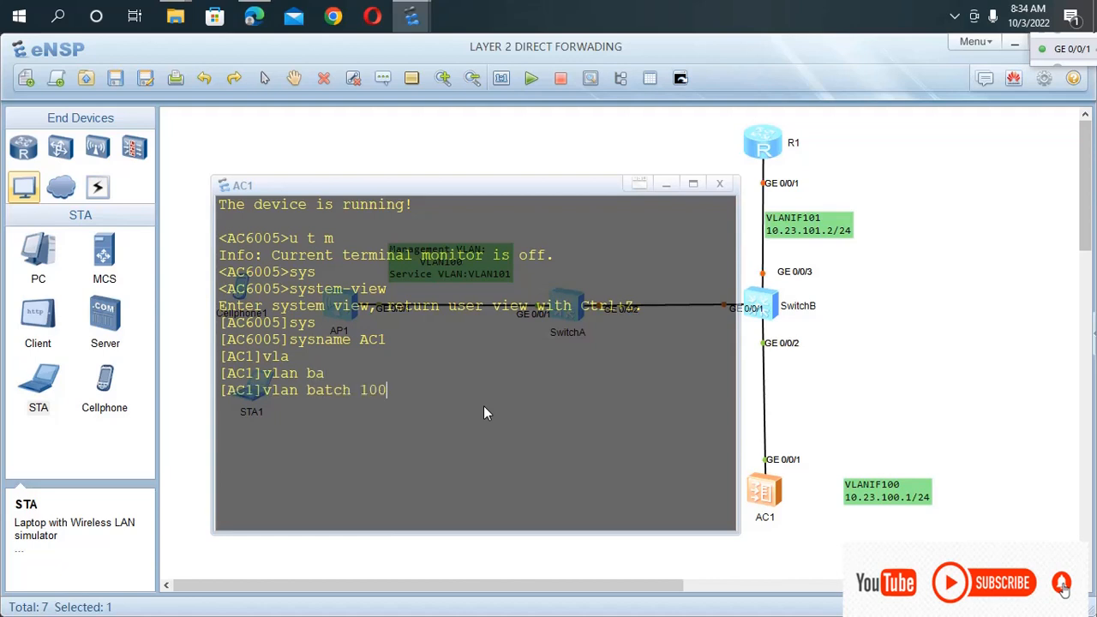
key("Return")
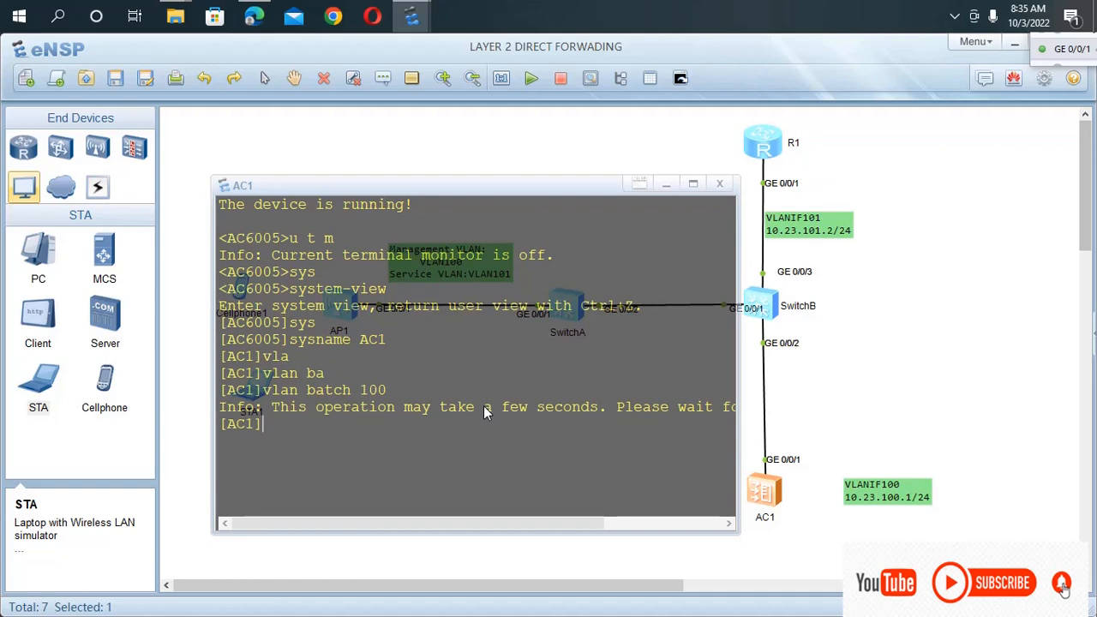
Enter the interface view of g0/0/1 on AC1.
type("int")
key("Tab")
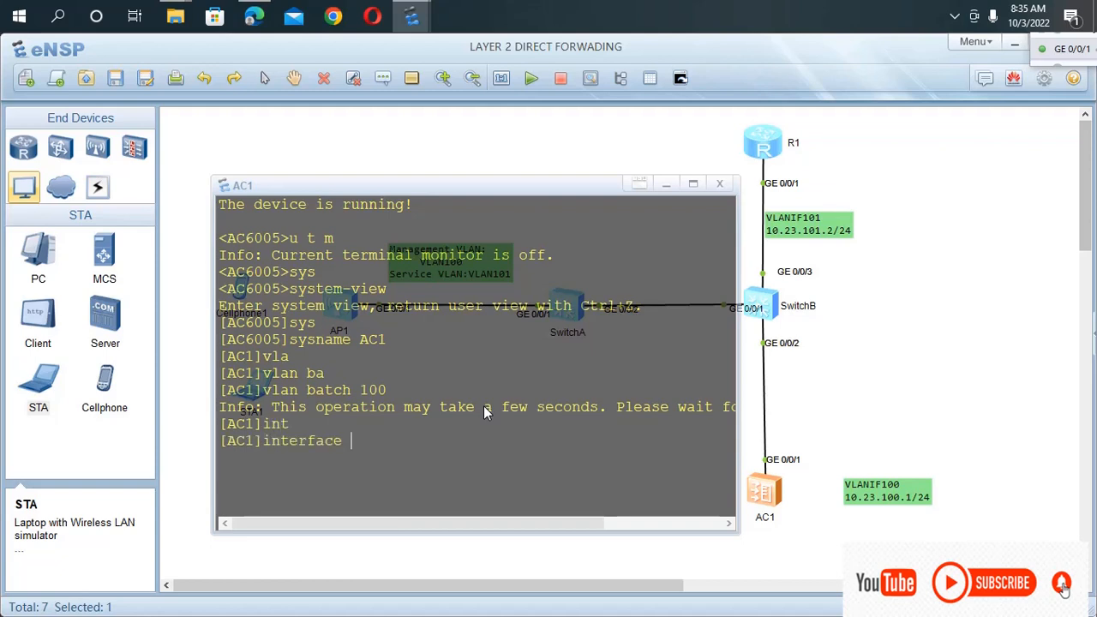
type("g0/0/1")
key("Return")
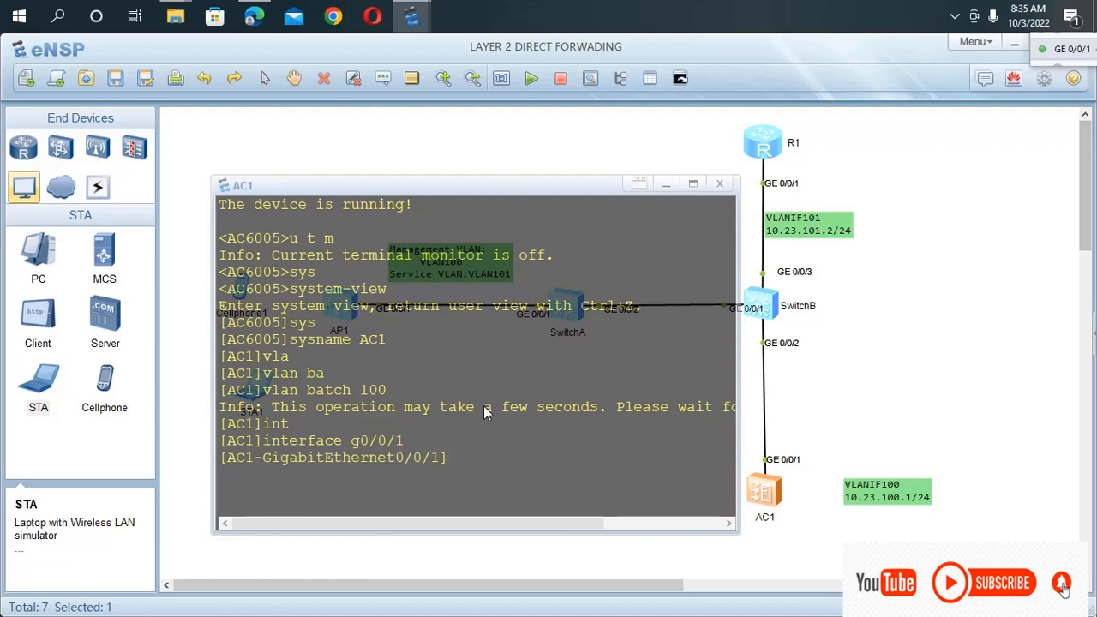
Set the link type of AC1's GigabitEthernet0/0/1 to trunk with the port link-type command.
type("po")
key("Tab")
type("e")
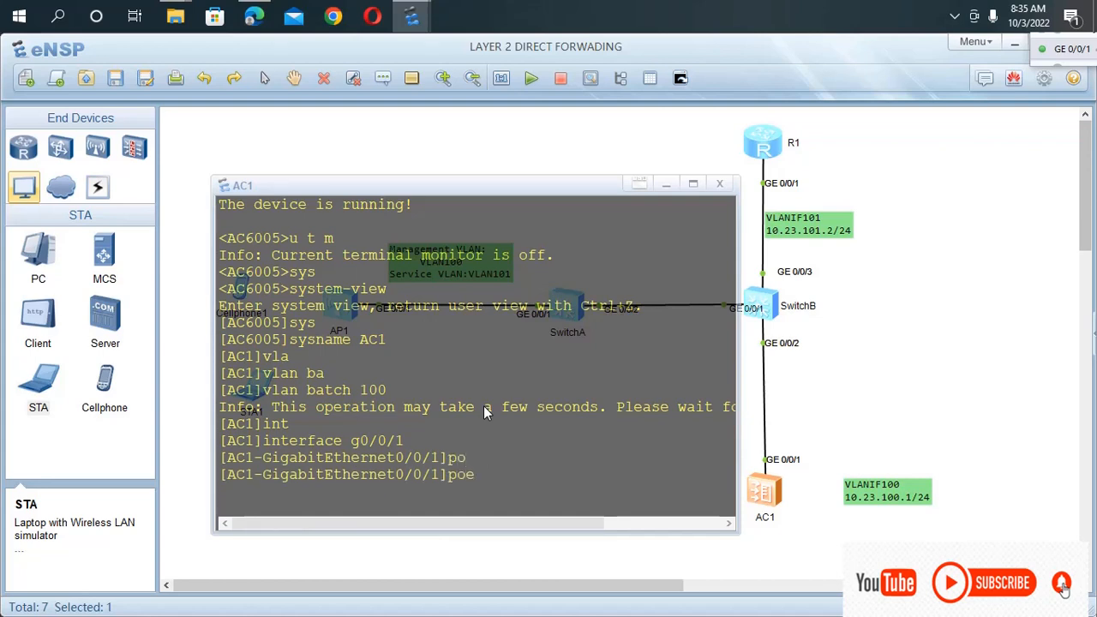
key("BackSpace")
type("r")
key("Tab")
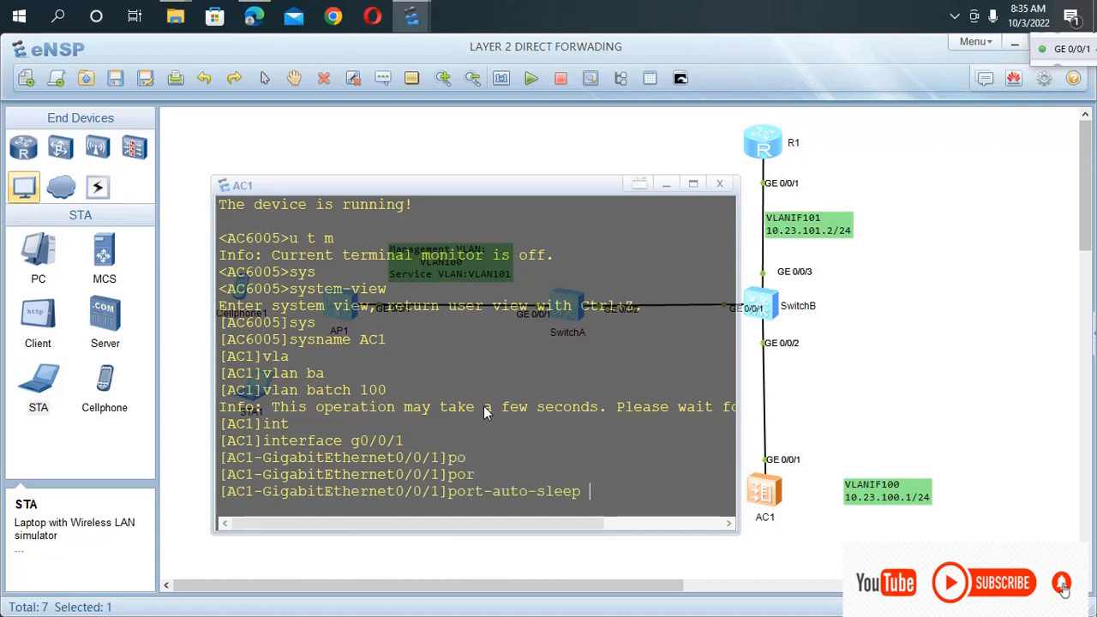
key("BackSpace")
key("BackSpace")
key("BackSpace")
key("BackSpace")
key("BackSpace")
key("BackSpace")
key("BackSpace")
key("BackSpace")
key("BackSpace")
key("BackSpace")
key("BackSpace")
key("BackSpace")
key("BackSpace")
type("t li")
key("Tab")
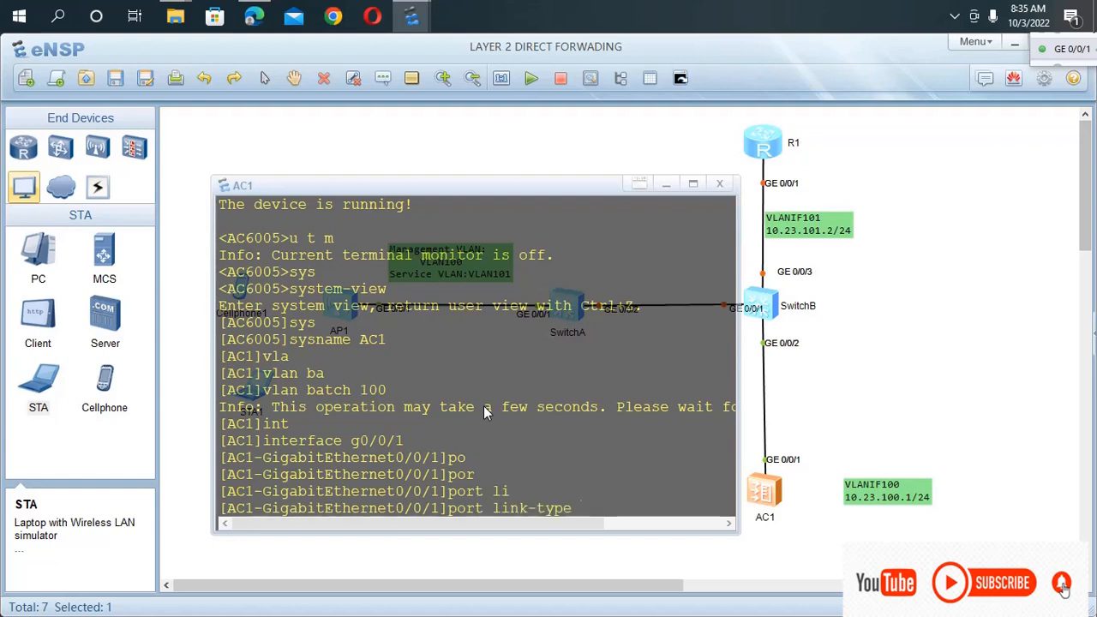
type("t")
key("Tab")
key("Return")
Allow VLAN 100 through the trunk on AC1's GigabitEthernet0/0/1 with port trunk allow-pass vlan.
type("po")
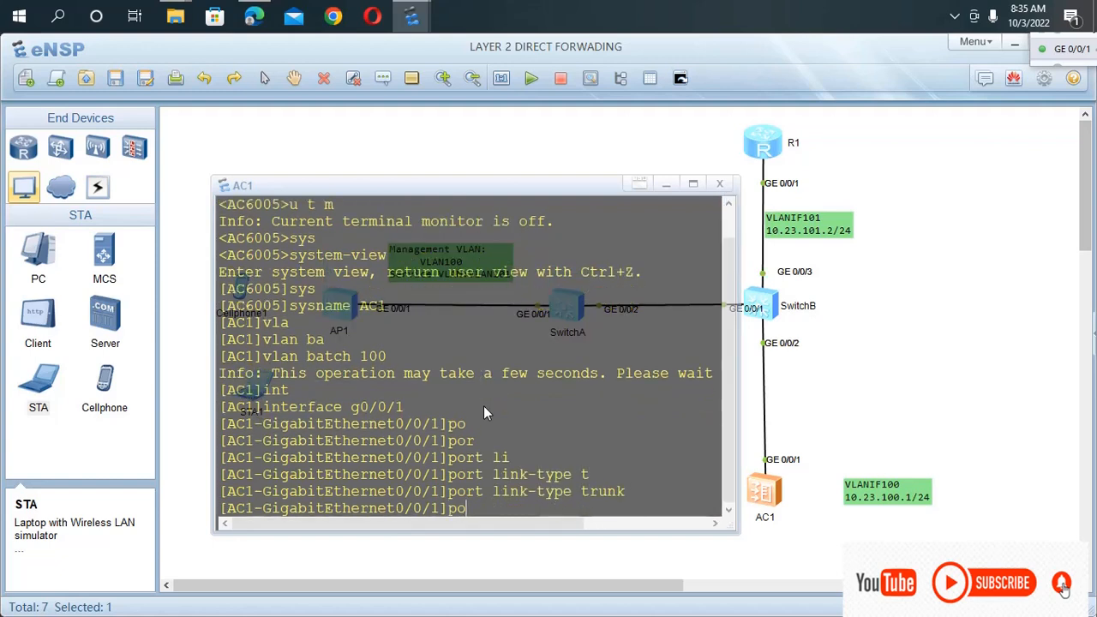
type("rt")
key("Tab")
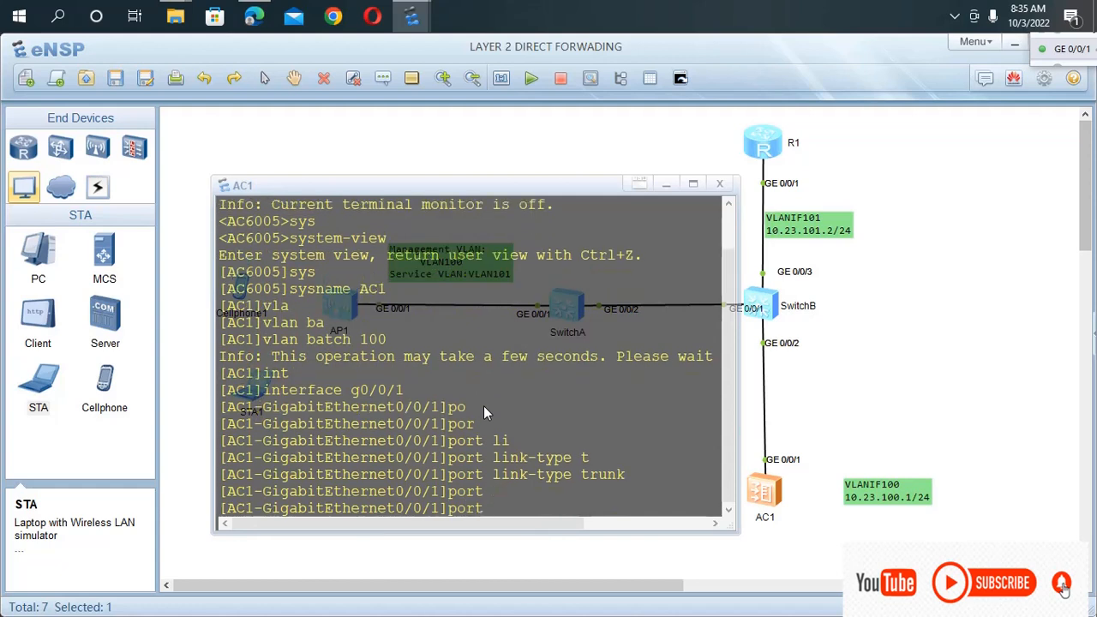
type("a")
key("Tab")
key("BackSpace")
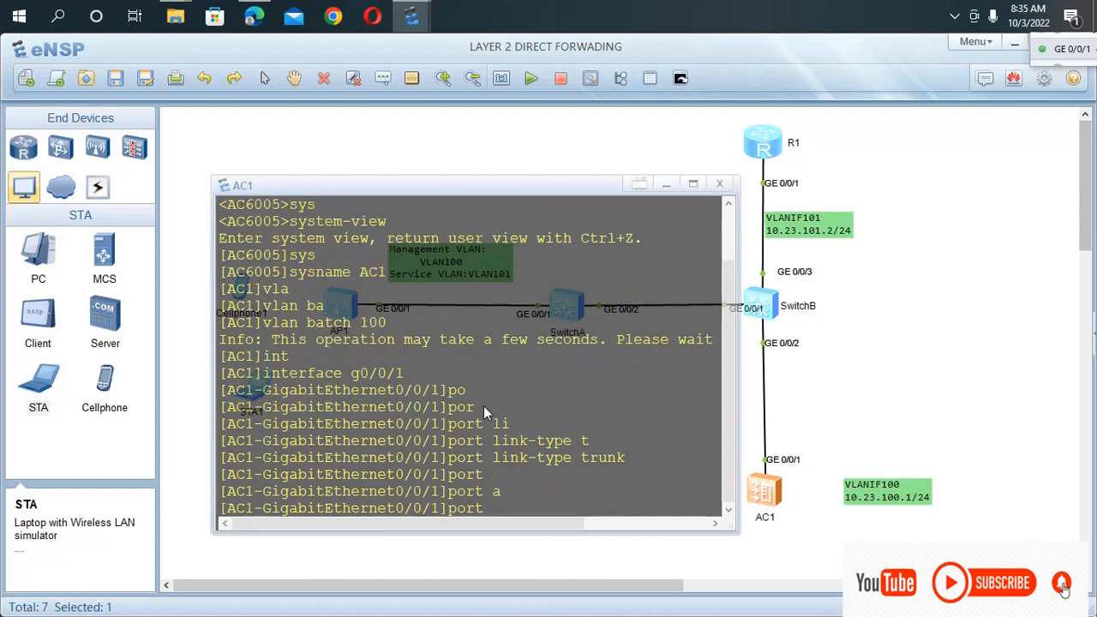
type("t")
key("Tab")
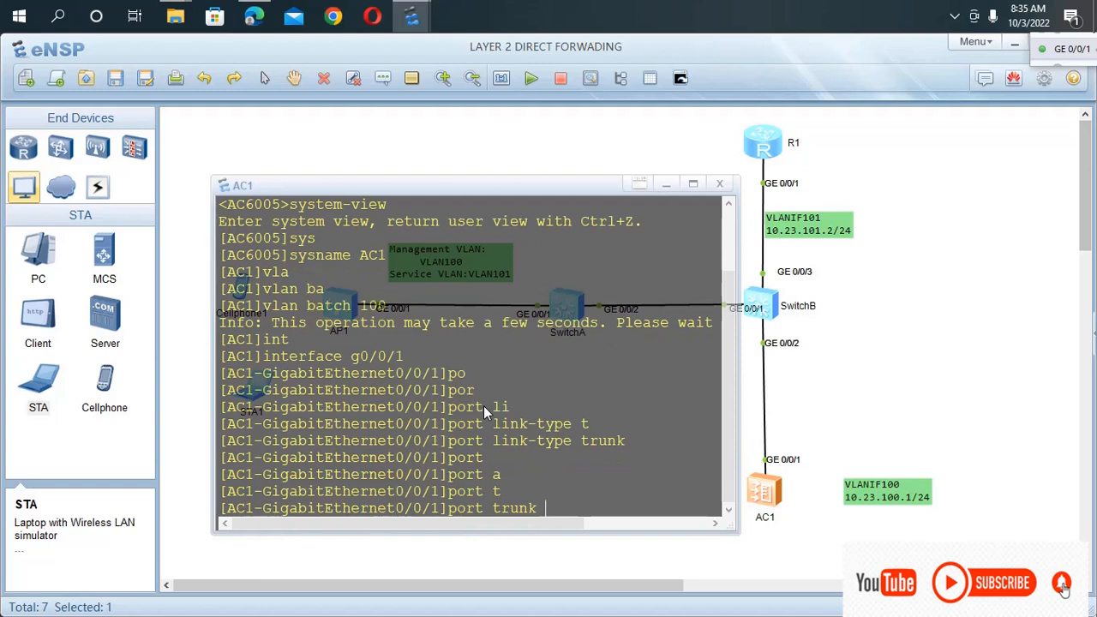
type("a")
key("Tab")
type("v")
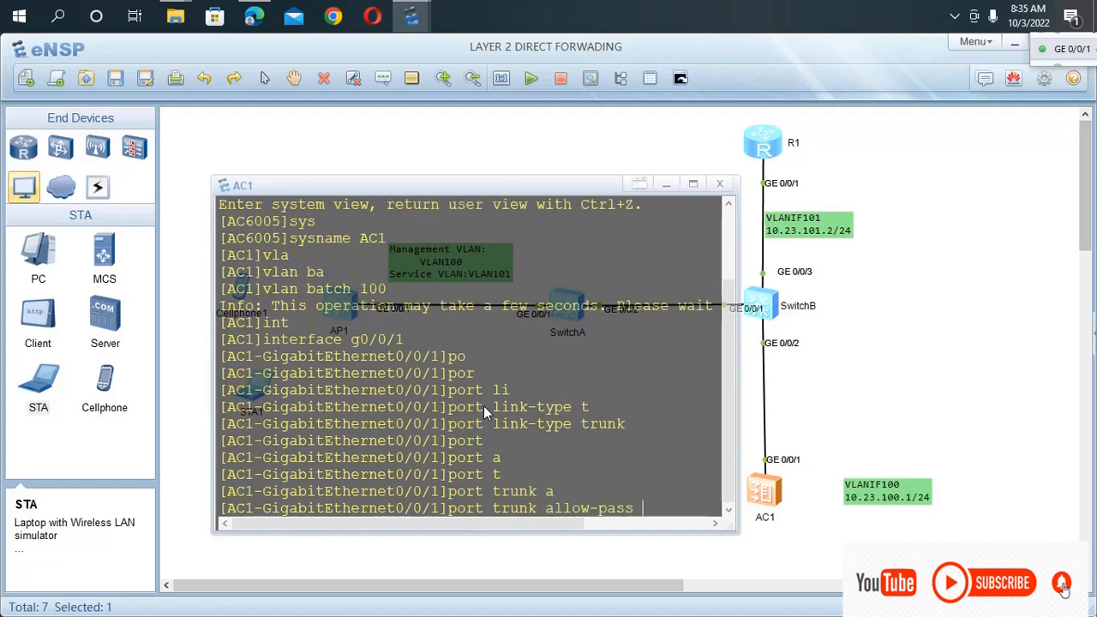
key("Tab")
type("100")
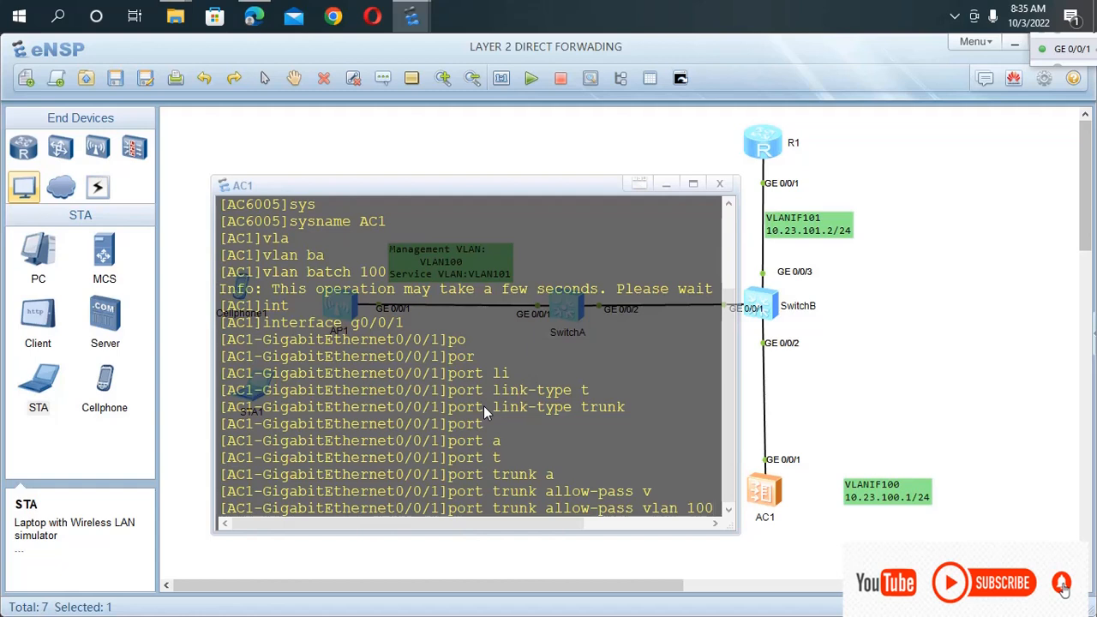
key("Return")
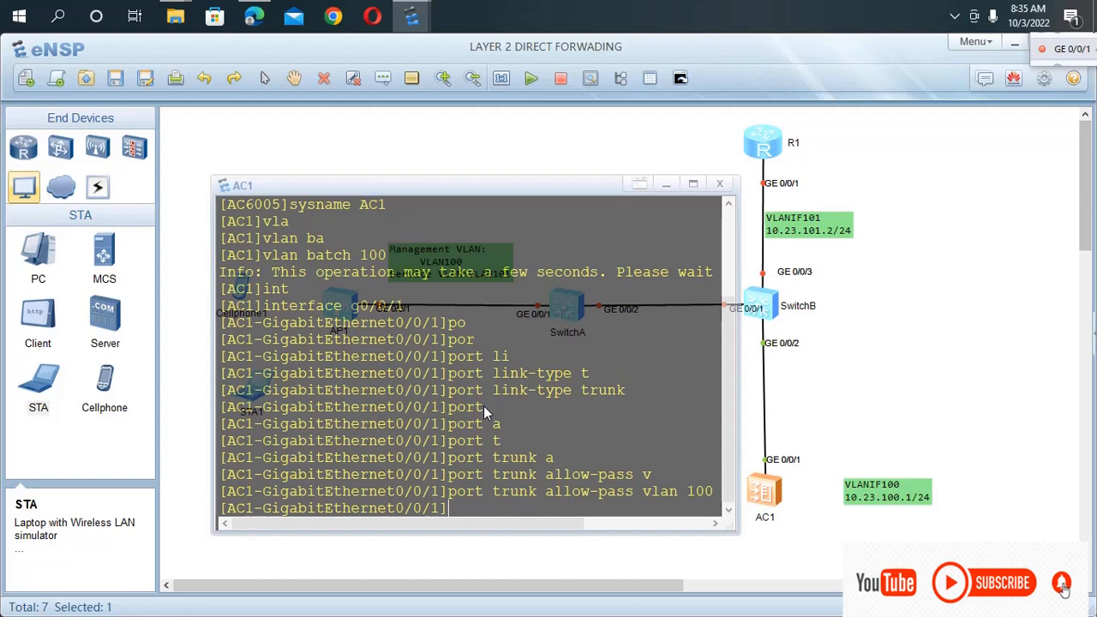
Leave the GigabitEthernet0/0/1 view on AC1 and enter the interface view of Vlanif 100.
type("qu")
key("Tab")
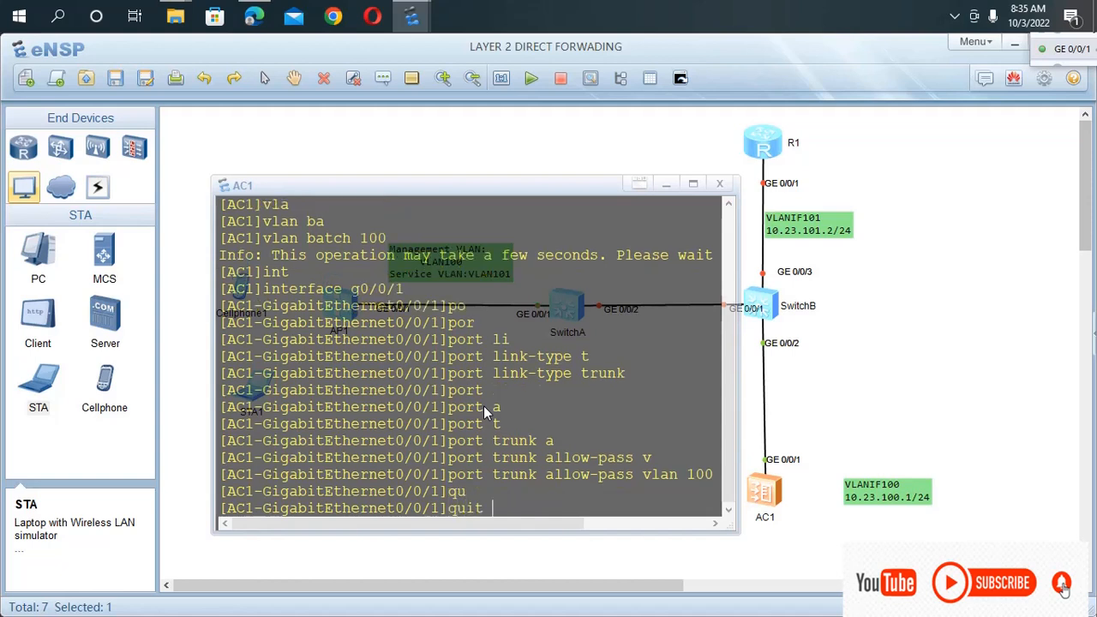
key("Return")
type("int")
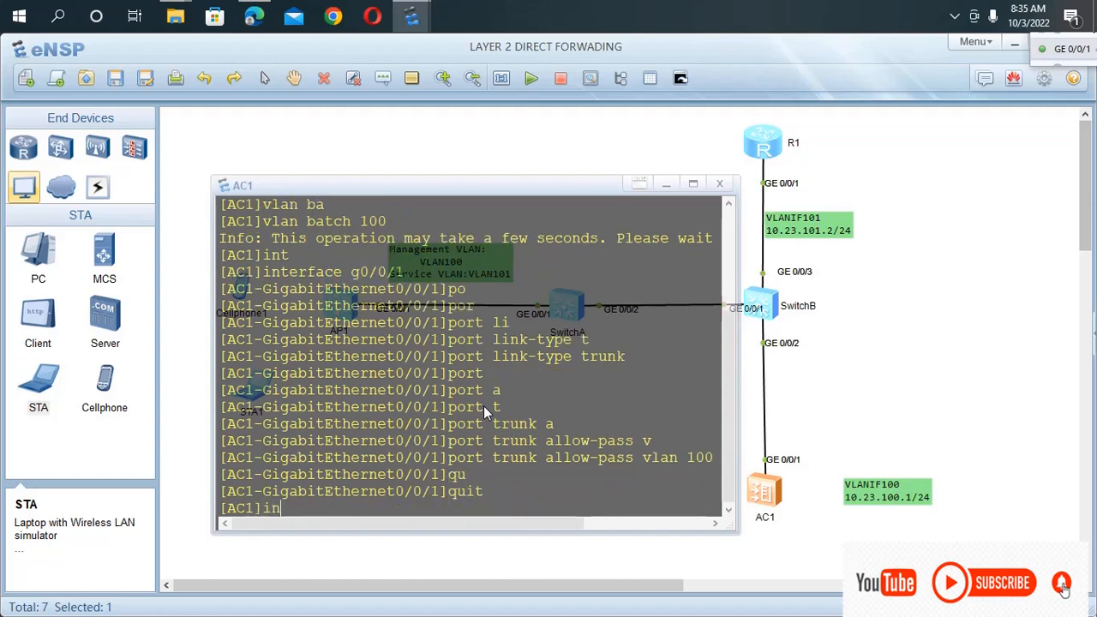
key("Tab")
type("v")
key("Tab")
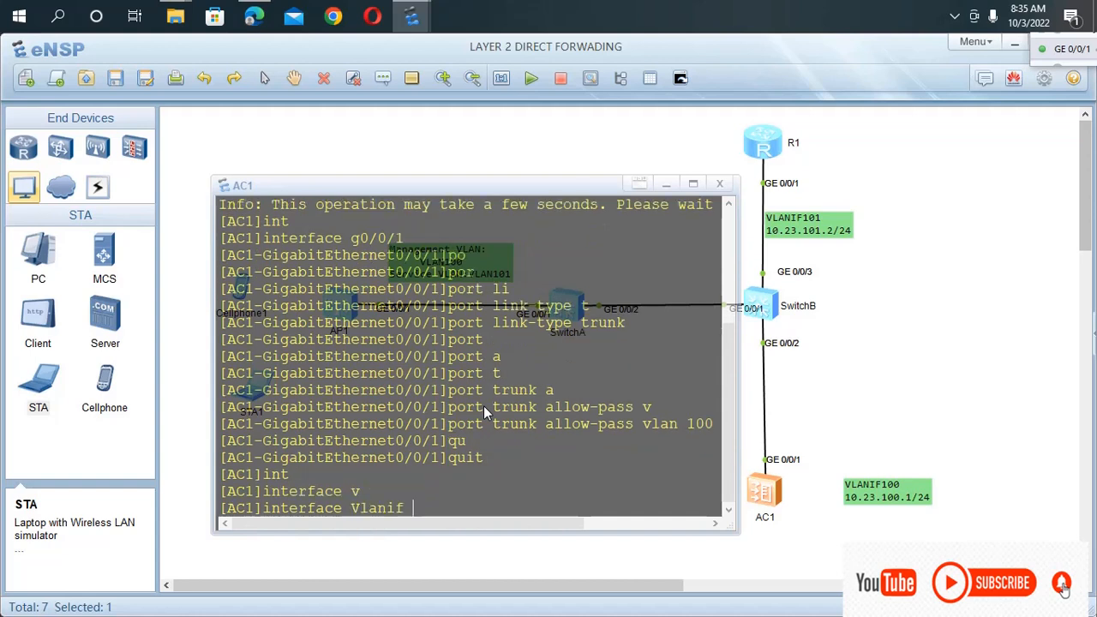
type("100")
key("Return")
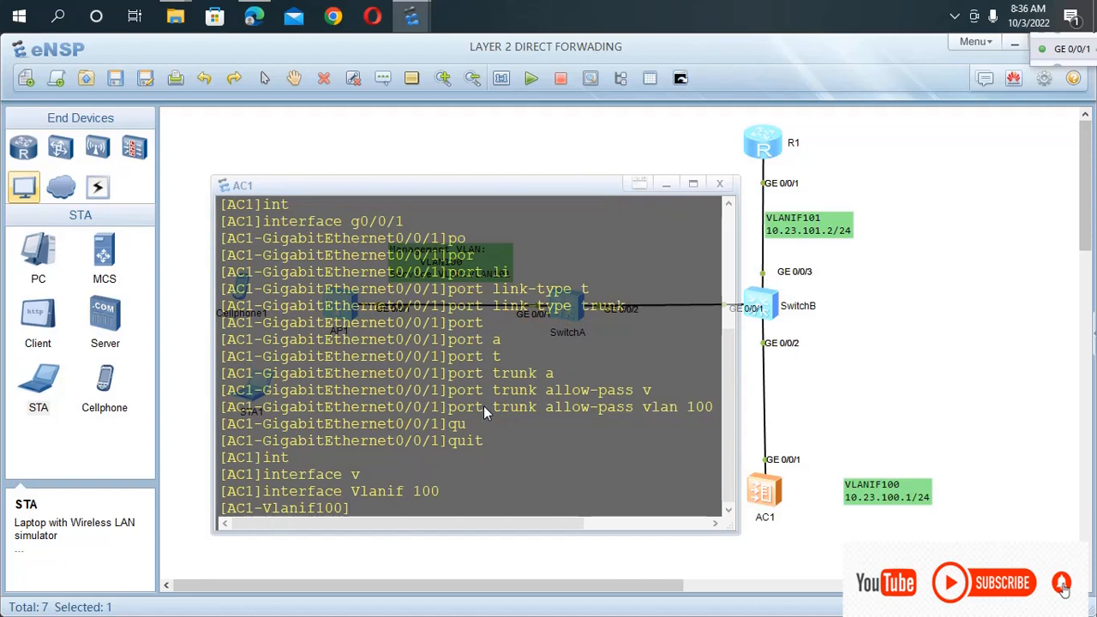
Assign IP address 10.23.100.1 with mask length 24 to AC1's Vlanif 100 with the ip address command.
type("ip ad")
key("Tab")
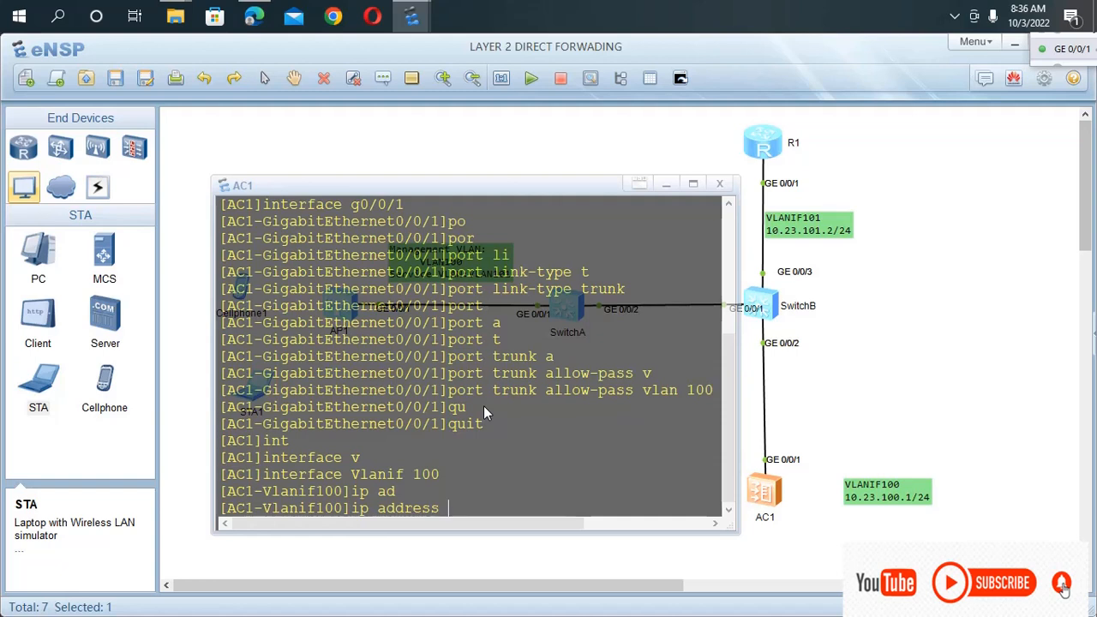
type("10.23.100.1 24")
key("Return")
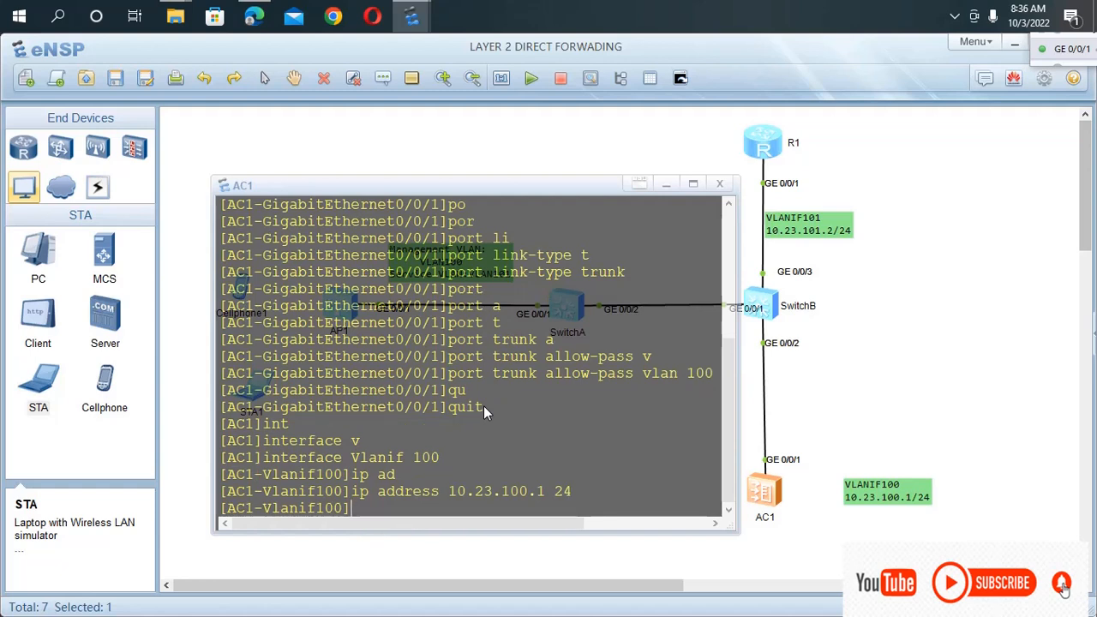
Return AC1 to user view, save its configuration with the save command, and save the topology file.
key("ctrl+z")
type("savw")
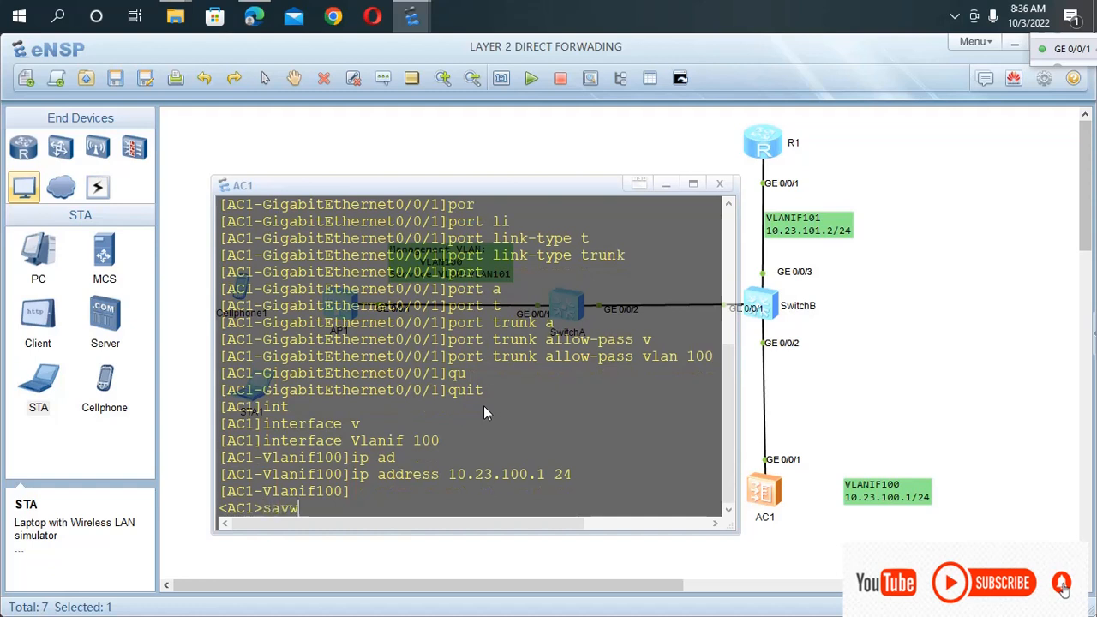
key("BackSpace")
key("Tab")
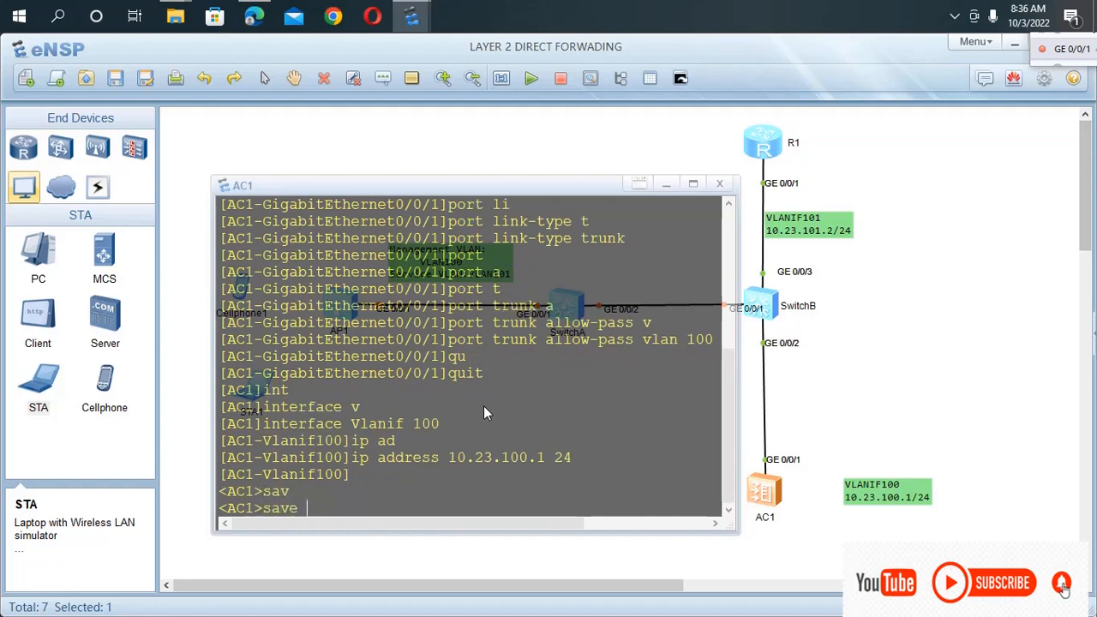
key("Return")
type("y")
key("Return")
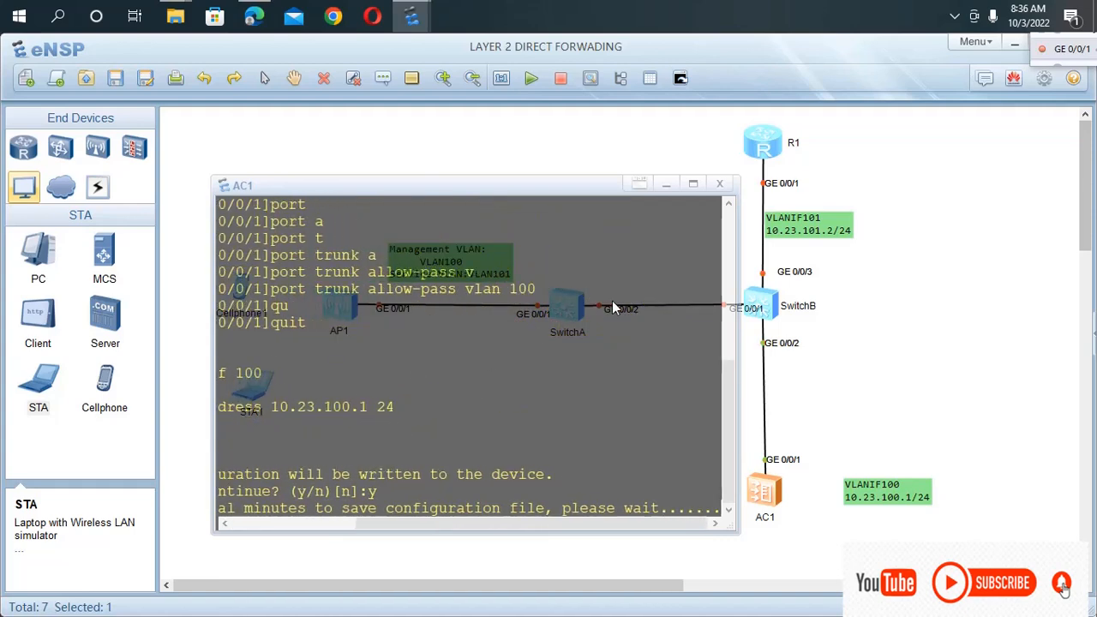
left_click(844, 372)
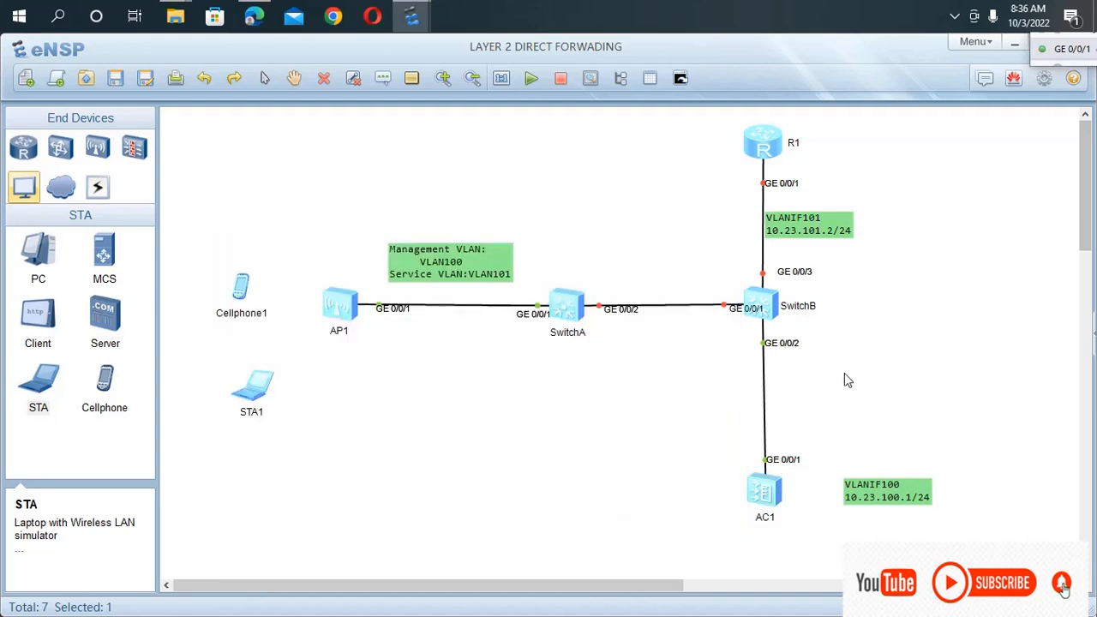
left_click(124, 79)
Add a text note beside R1 with the lines "DHCP SERVER", "global" and "interface mode".
type("SERVER")
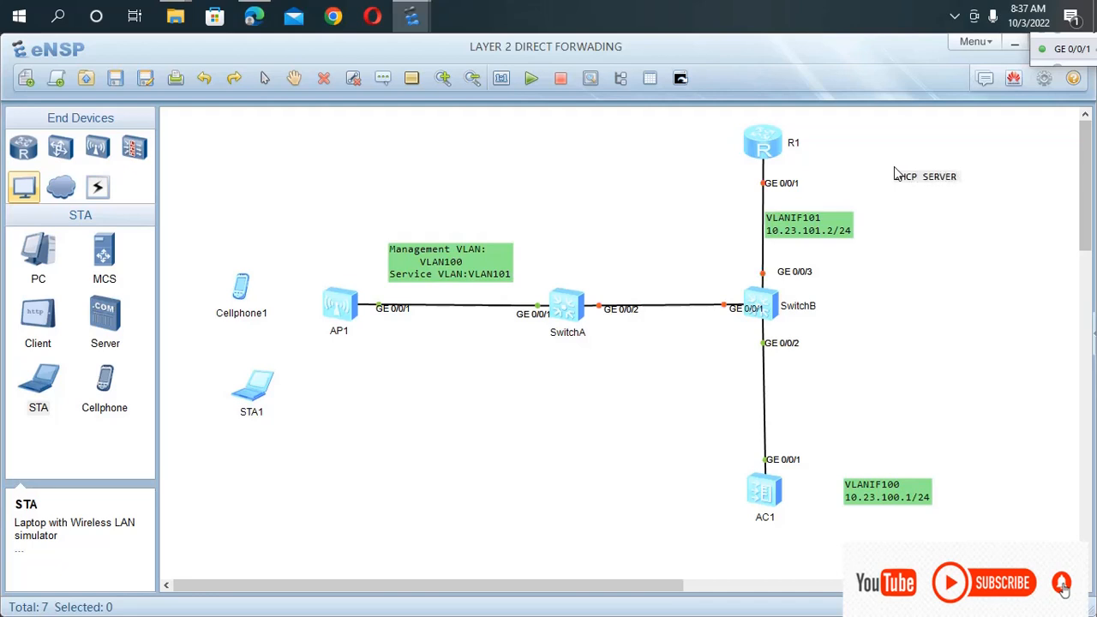
key("Return")
type("global")
key("Return")
type("int")
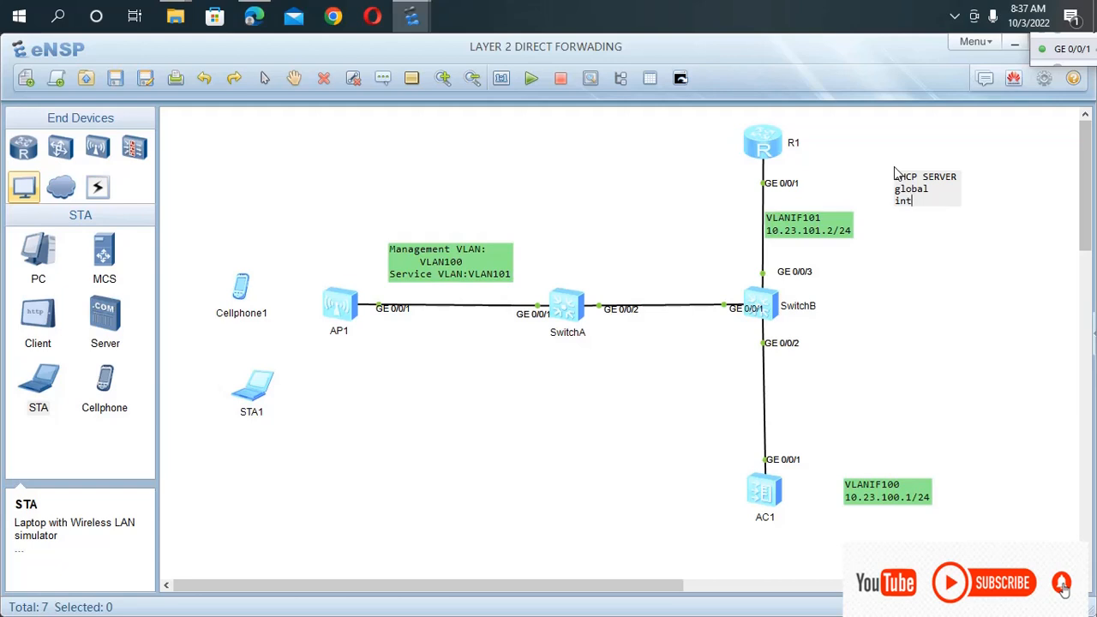
type("erface mode")
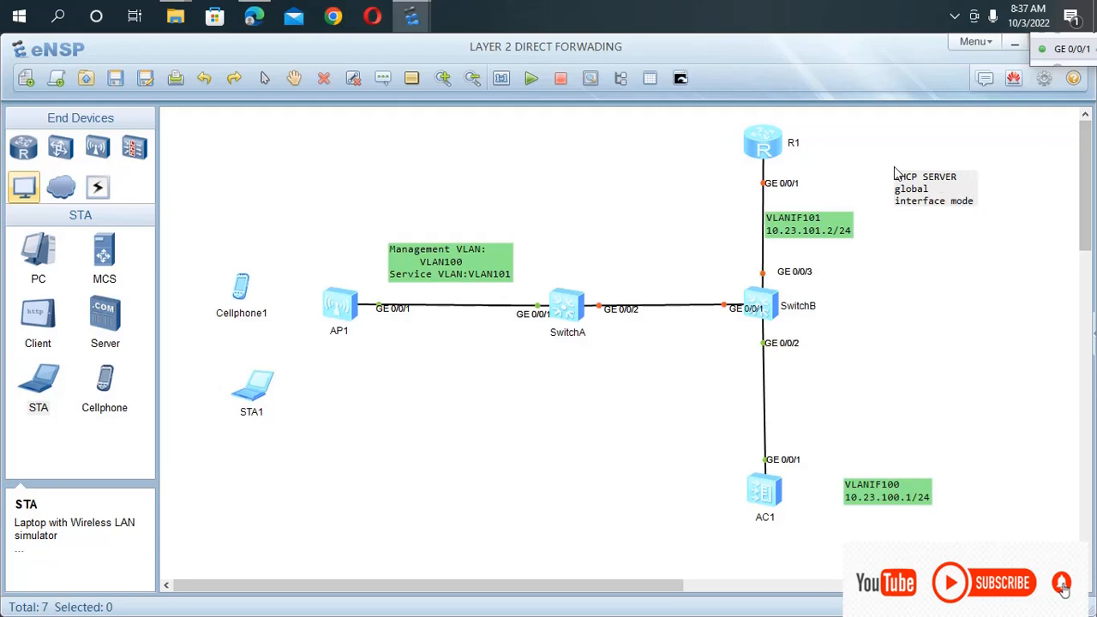
key("Return")
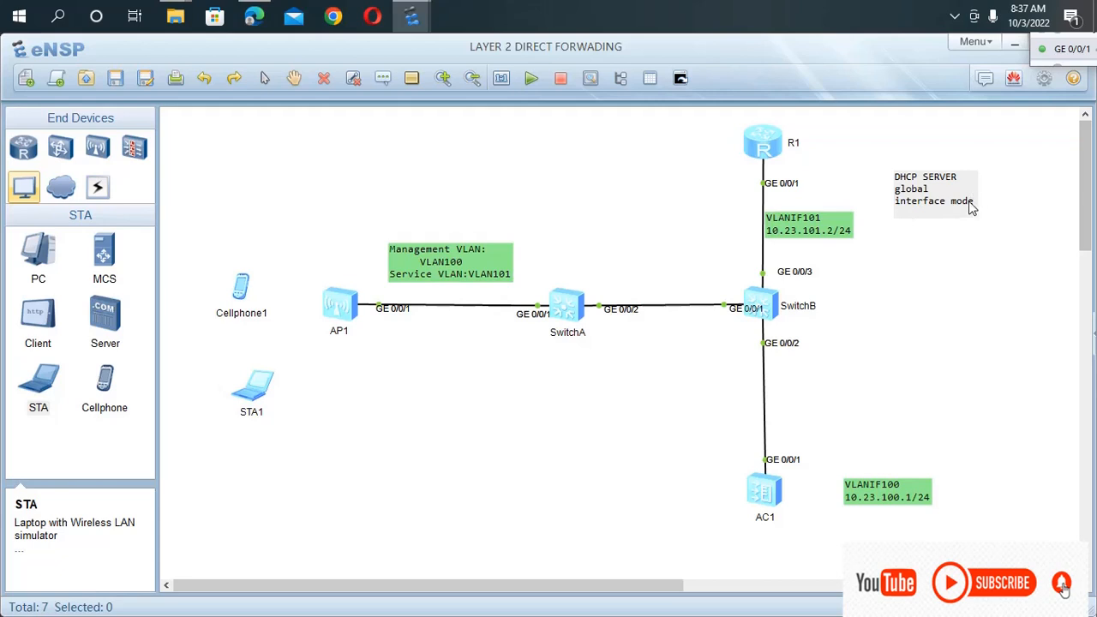
Extend the "global" line of the DHCP SERVER note to read "global- dns to set the gateway".
left_click(944, 188)
type("-")
type(" dns")
type("g")
type("a")
key("BackSpace")
key("BackSpace")
type("to set ")
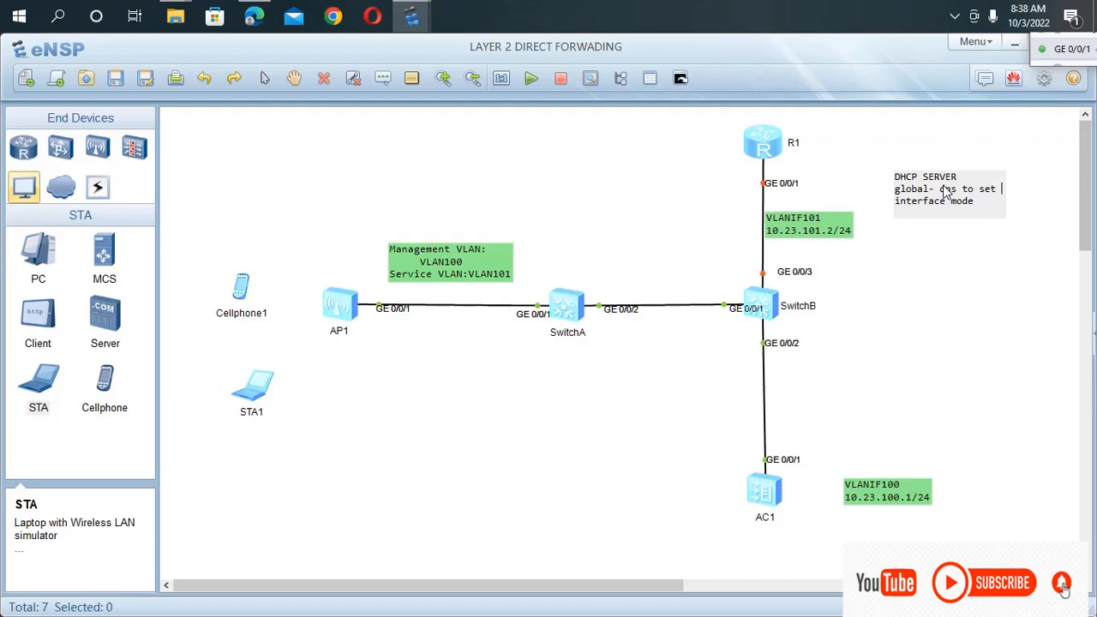
type("the gat")
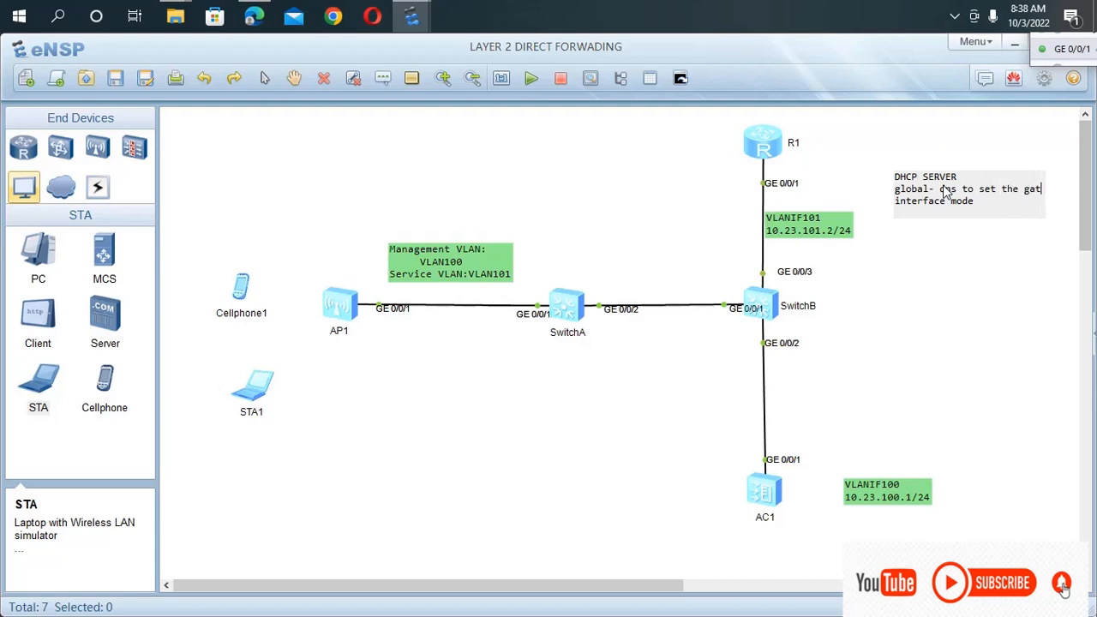
type("eway")
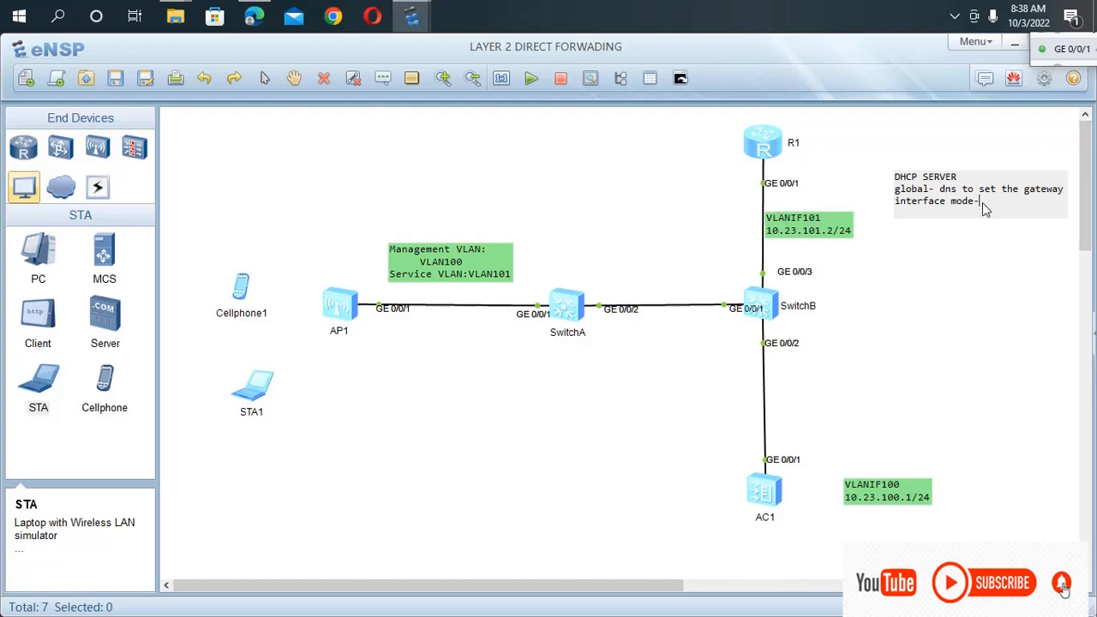
Extend the note's last line to "interface mode-dhcp server gateway-list" and move the note up close to R1.
type("hcp server")
type("gatr")
key("BackSpace")
type("ewa")
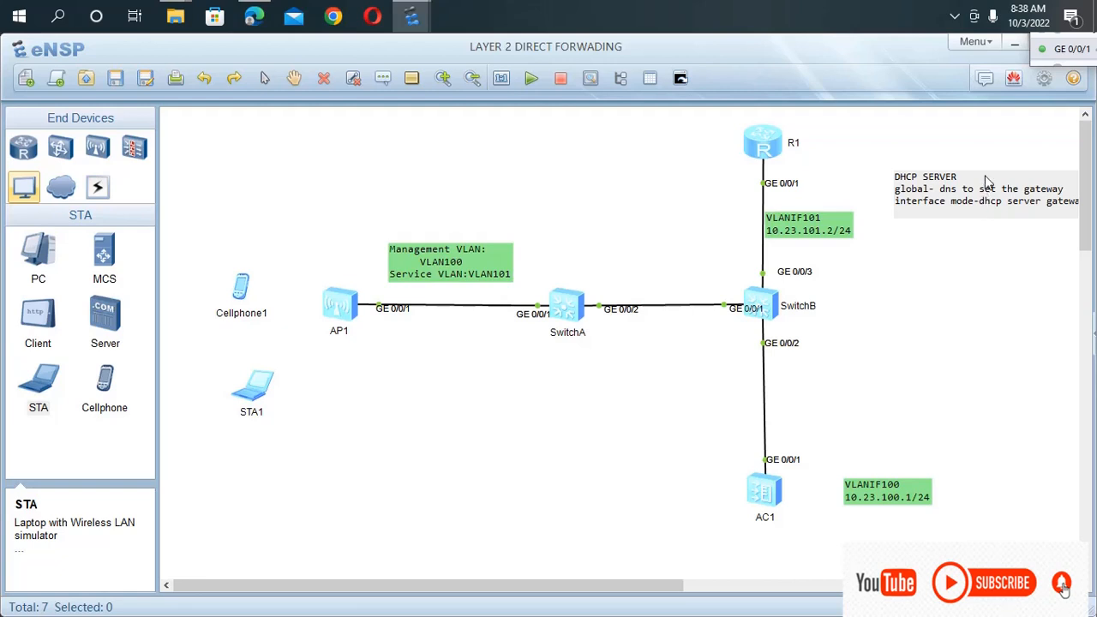
left_click(952, 227)
left_click_drag(984, 180, 929, 140)
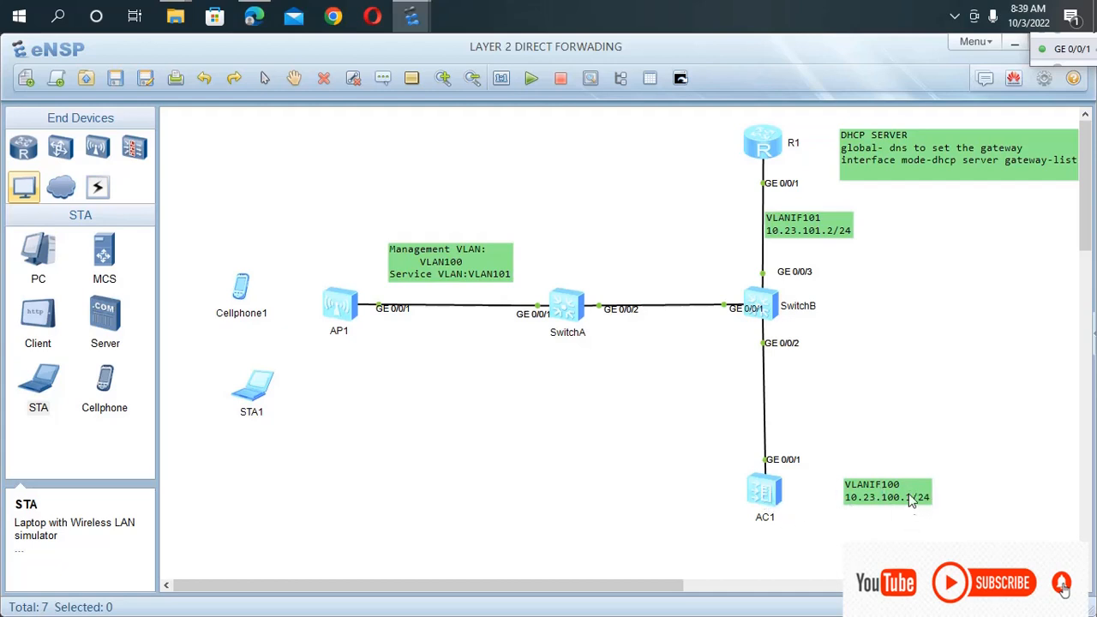
Open AC1's console, enter system view and enable DHCP globally with dhcp enable.
double_click(765, 491)
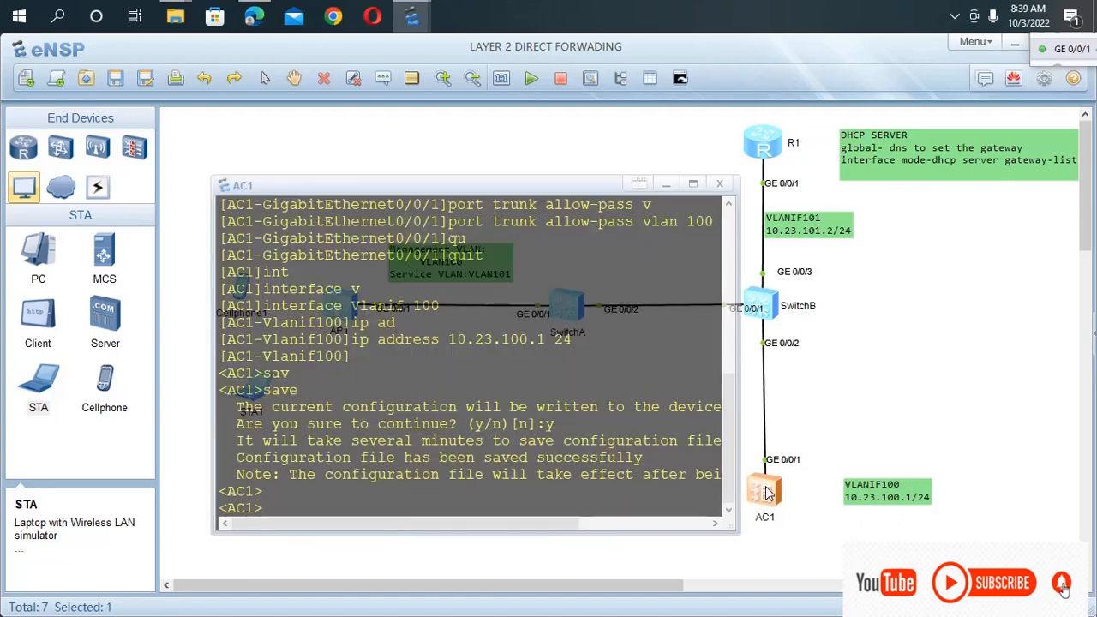
type("sys")
key("Return")
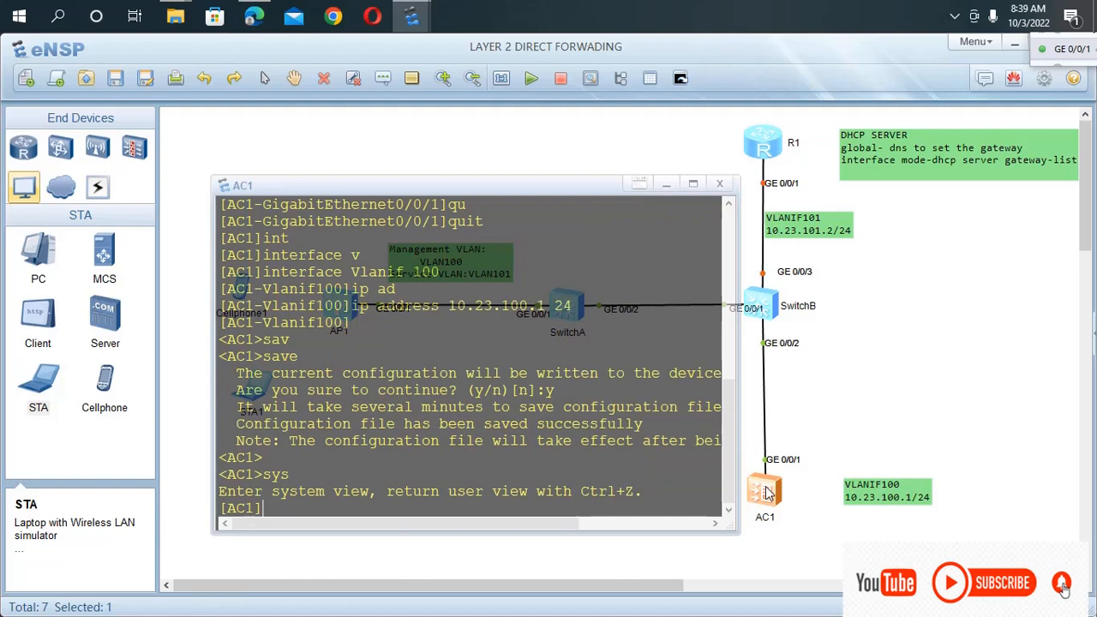
type("dhc")
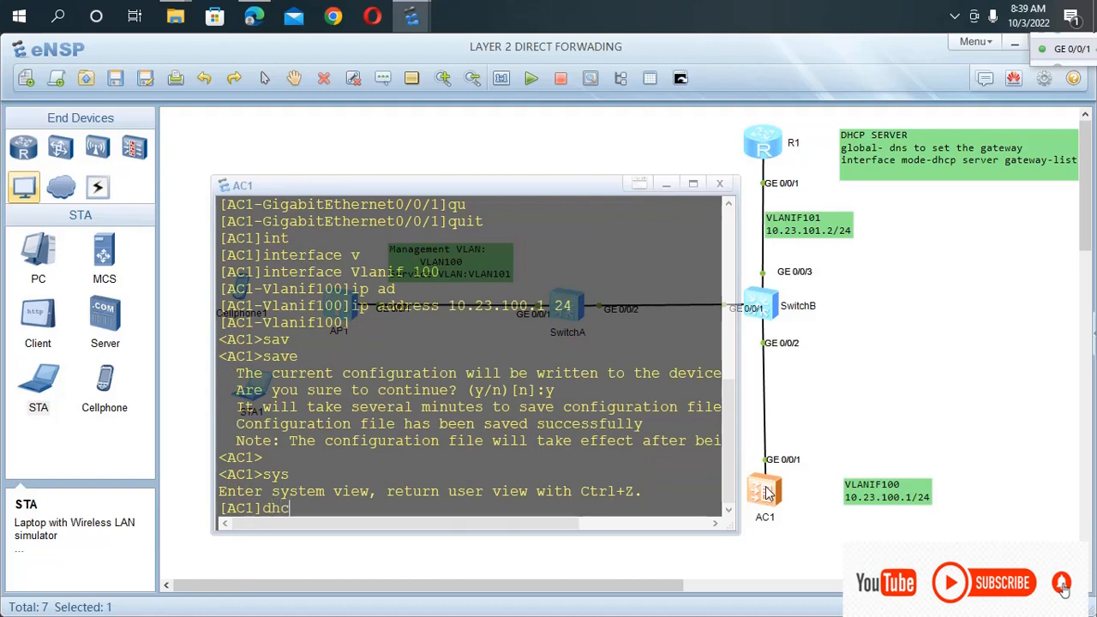
key("Tab")
type("en")
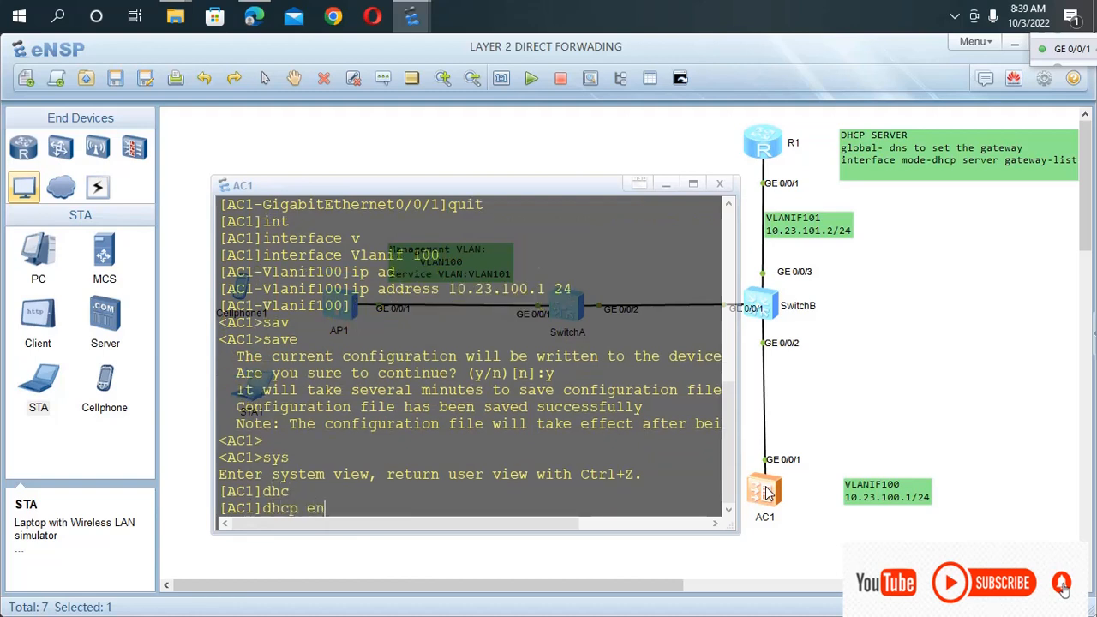
key("Tab")
key("Return")
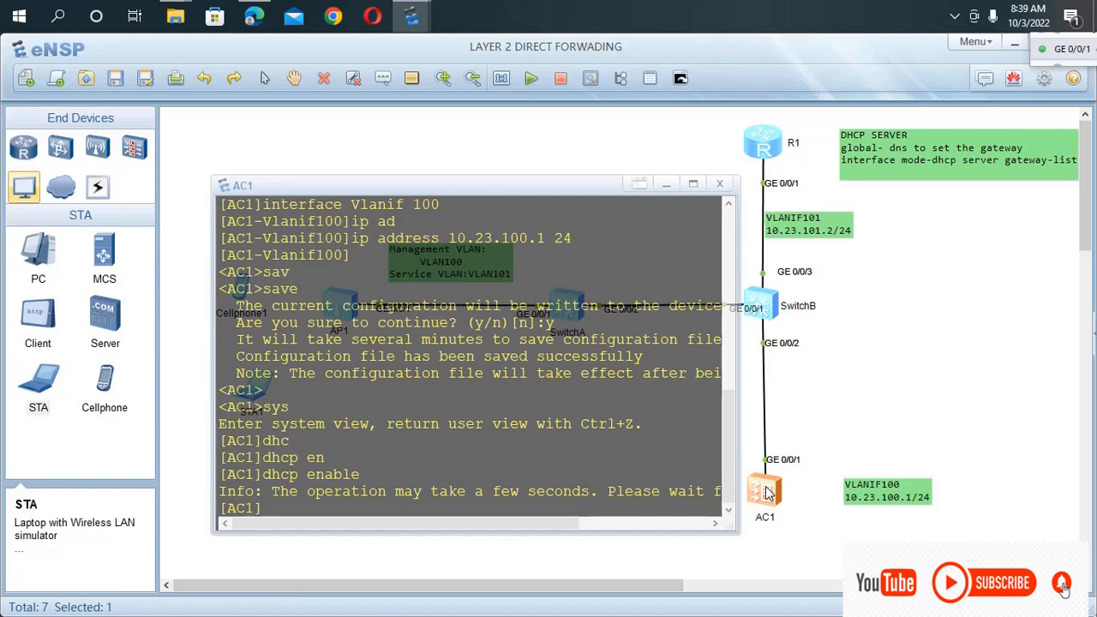
Enter the Vlanif 100 interface view from AC1's system view.
type("int")
key("Tab")
type("v")
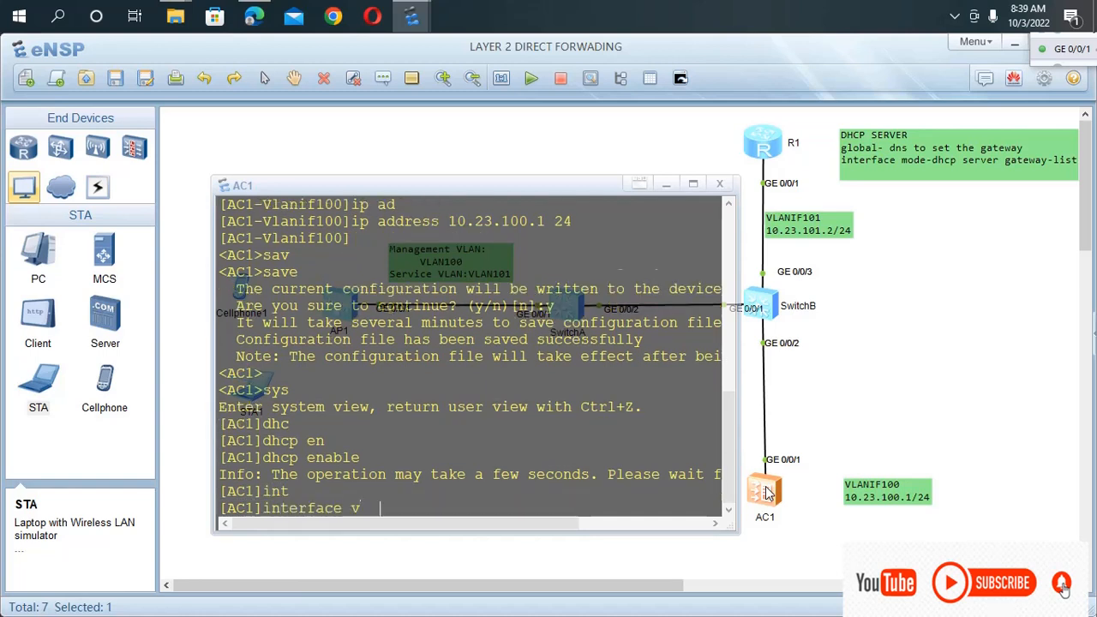
key("Tab")
type("100")
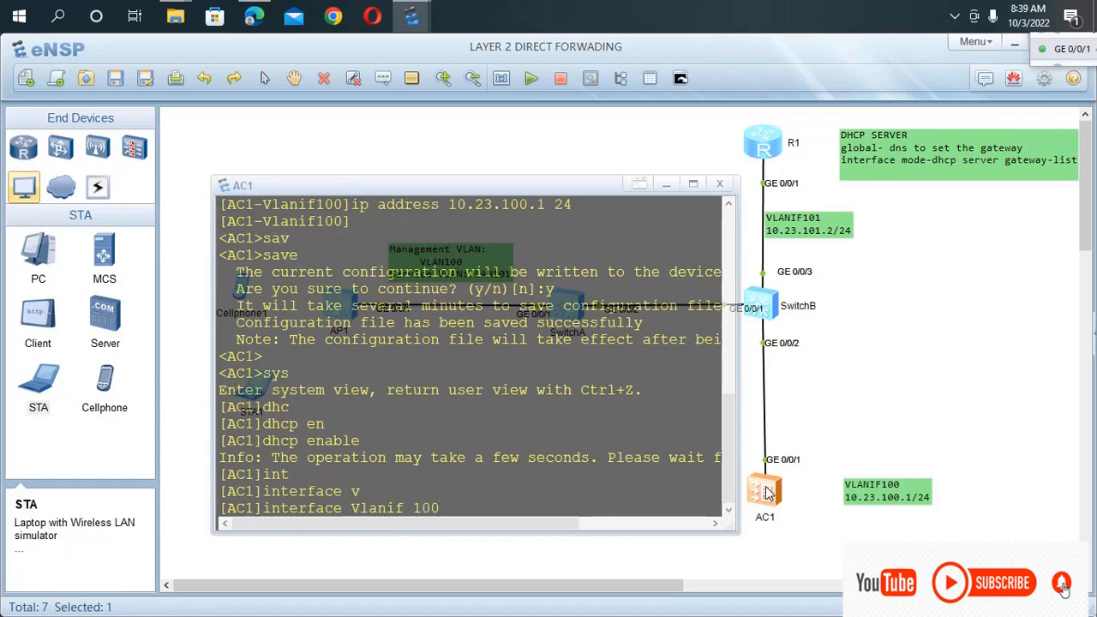
key("Return")
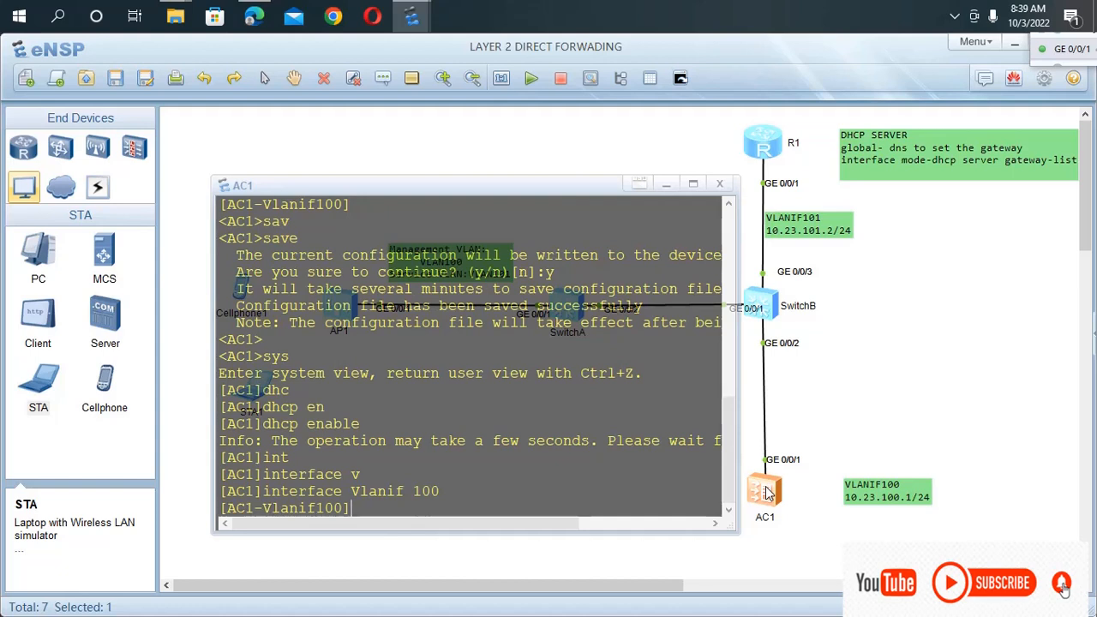
Display the current configuration of AC1's Vlanif100 interface with dis this.
type("dis this")
key("Return")
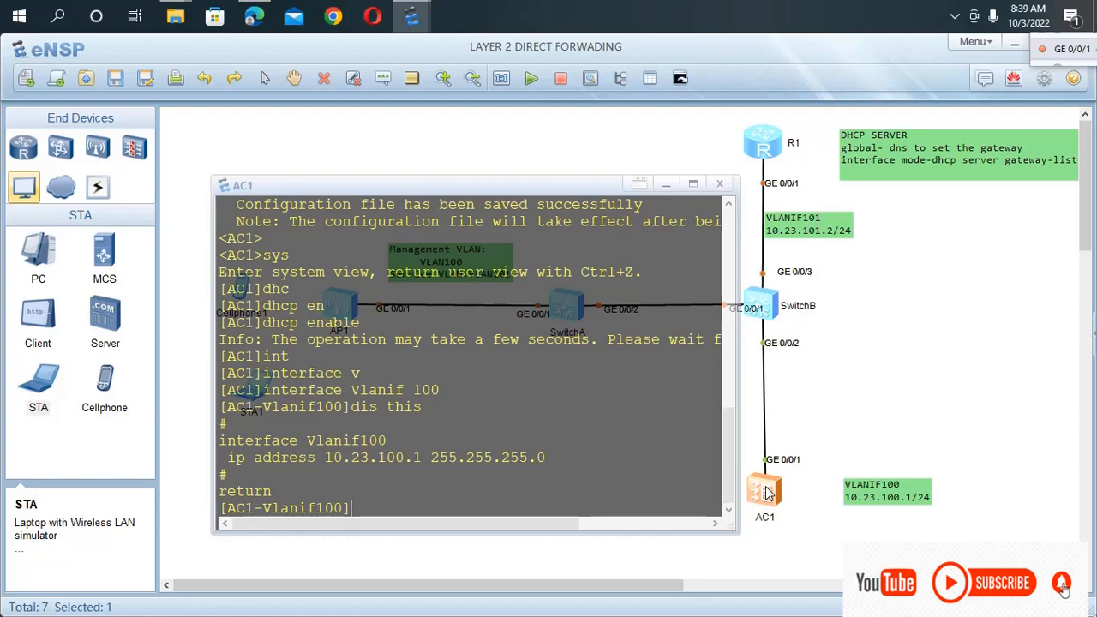
Enable the interface address pool on AC1's Vlanif100 with dhcp select interface and quit to system view.
type("dh")
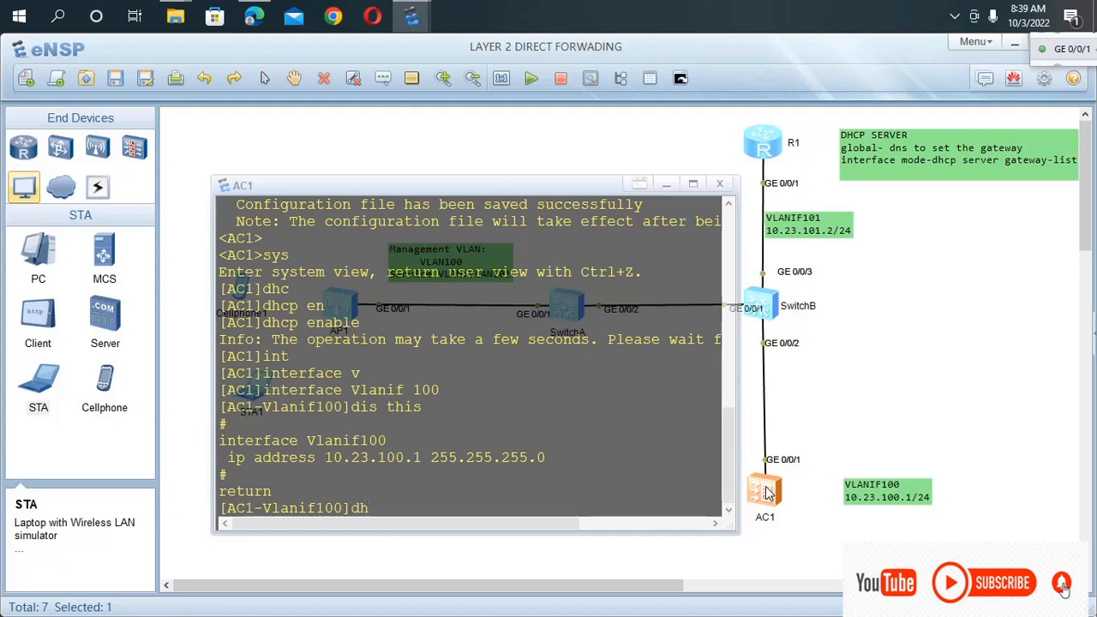
type("cp sel")
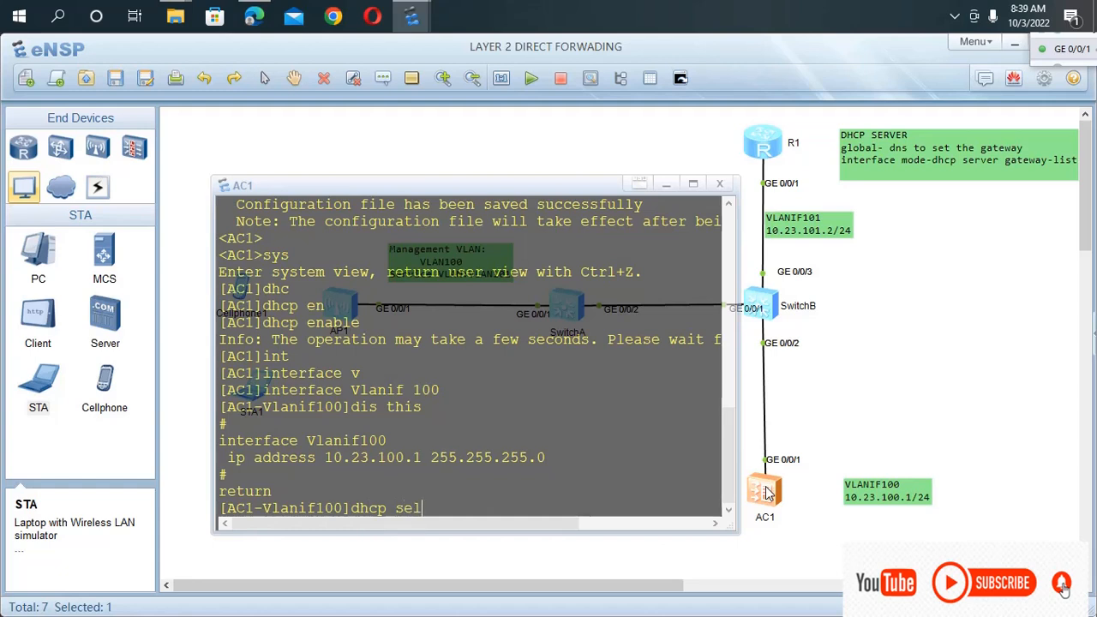
key("Tab")
type("i")
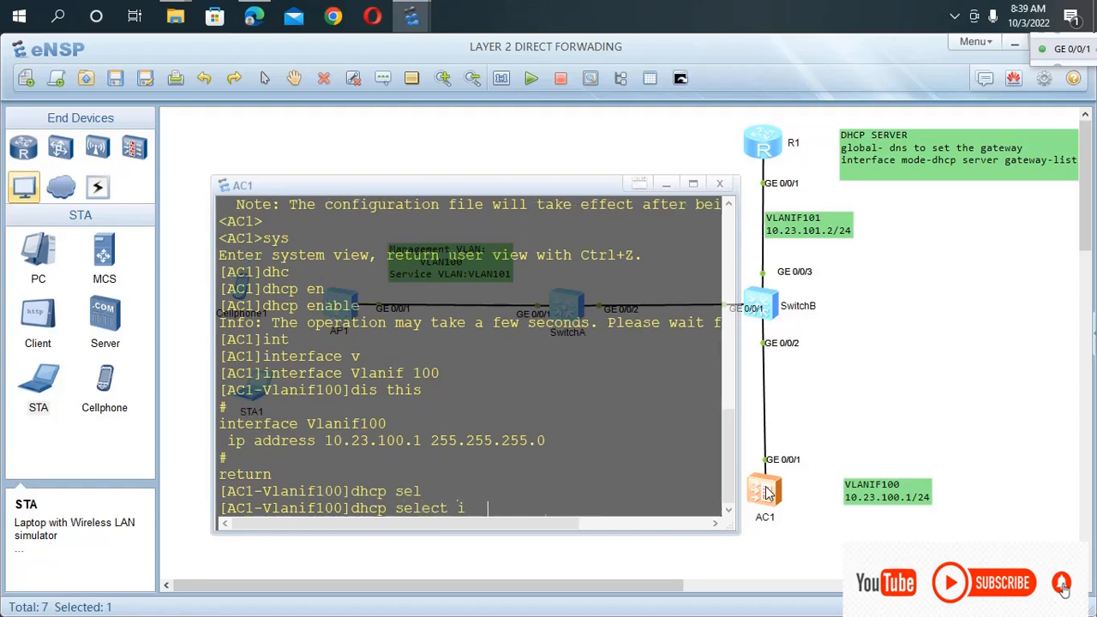
key("Tab")
key("Return")
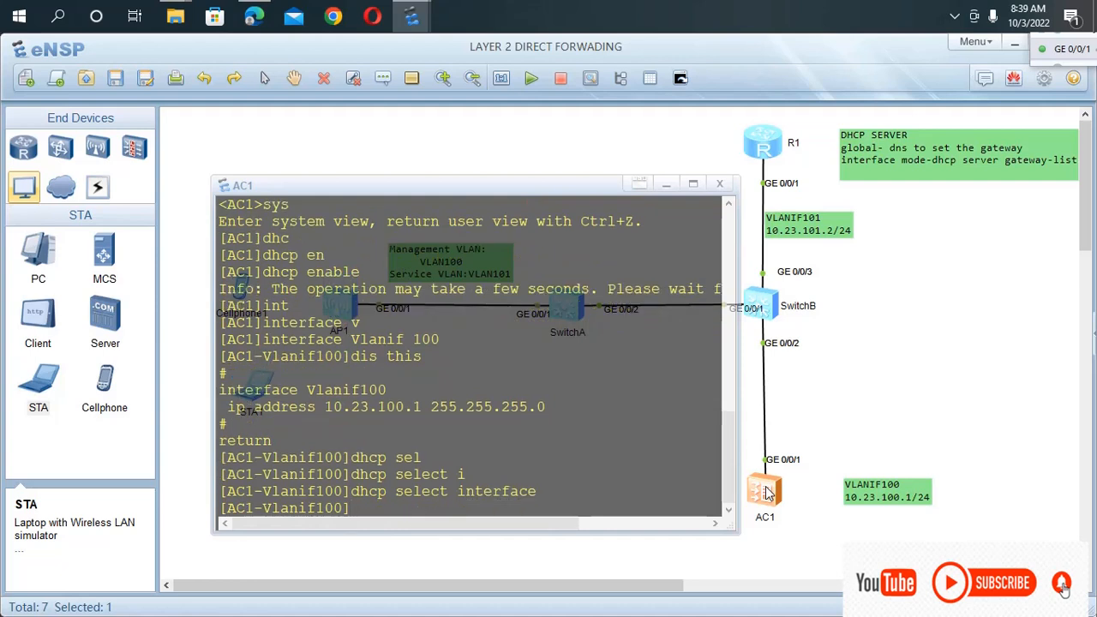
type("qui")
key("Return")
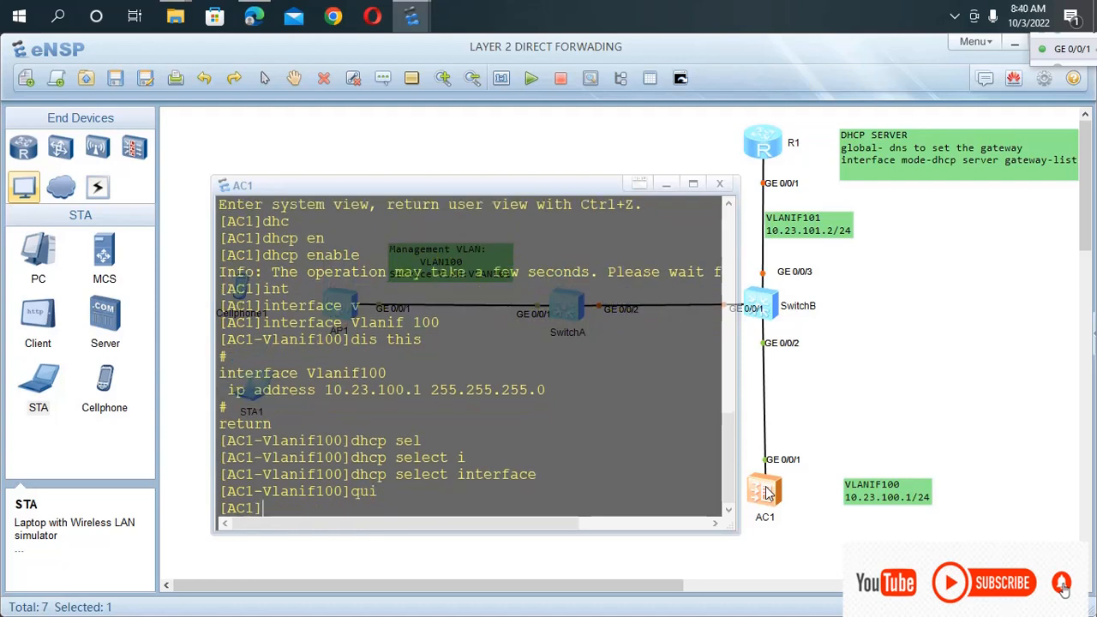
Try to save AC1's configuration from system view, and return to user view.
type("save")
key("Return")
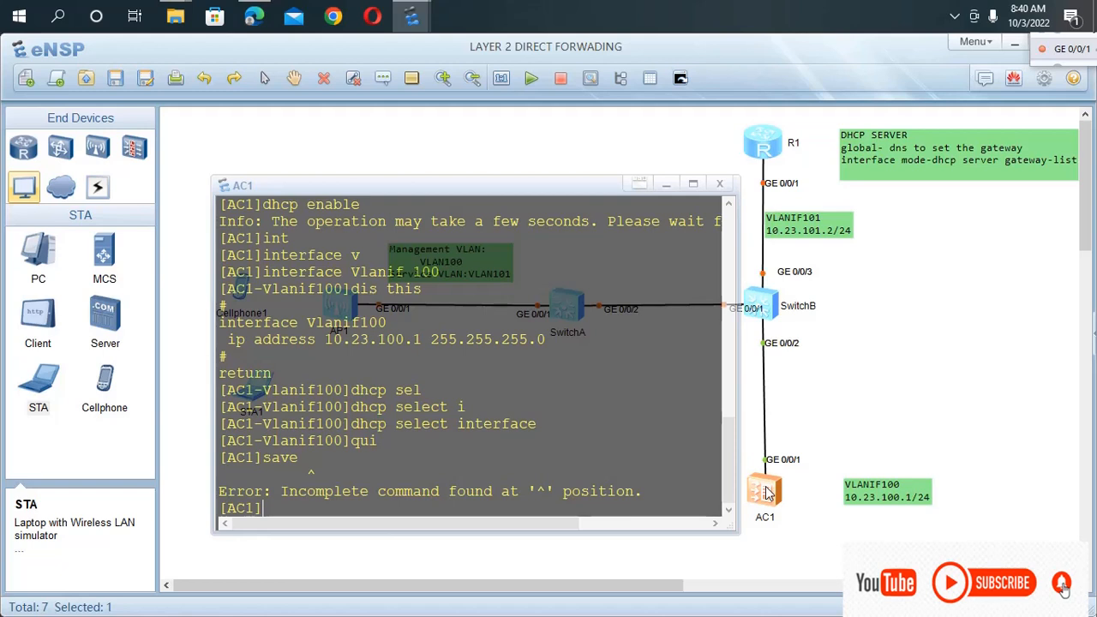
key("ctrl+z")
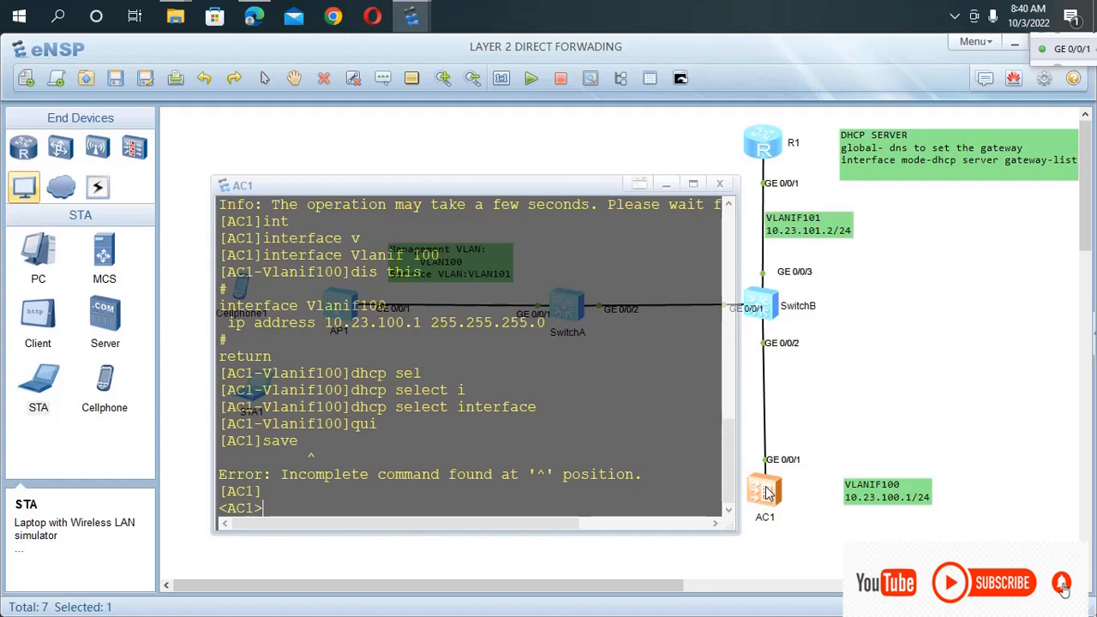
Save AC1's configuration from user view, confirming with y, and save the topology.
type("save")
key("Return")
type("y")
key("Return")
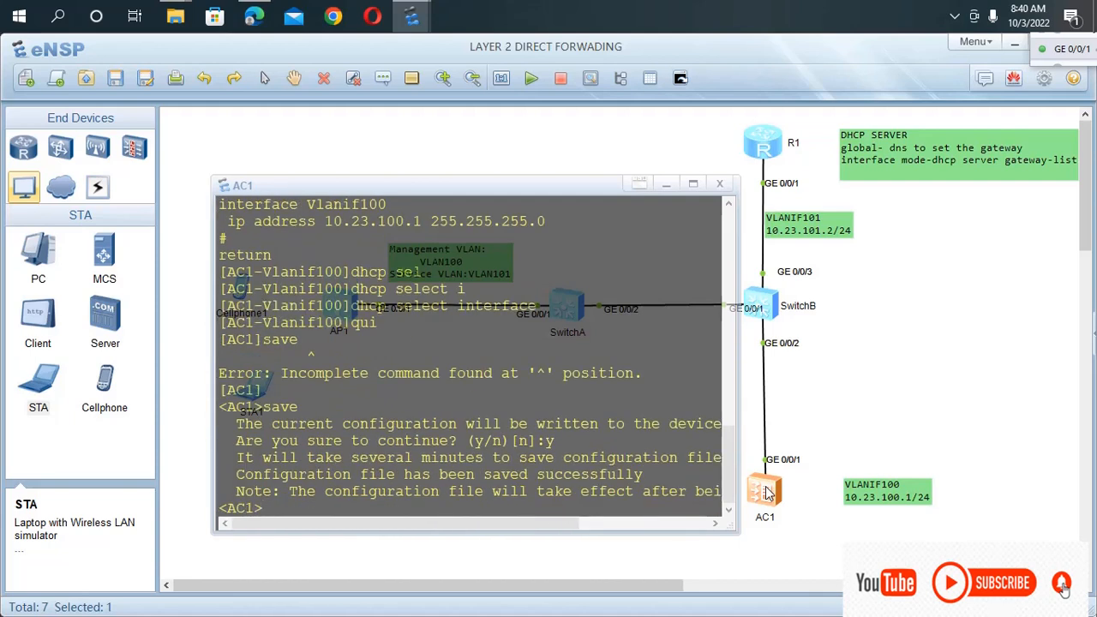
left_click(192, 129)
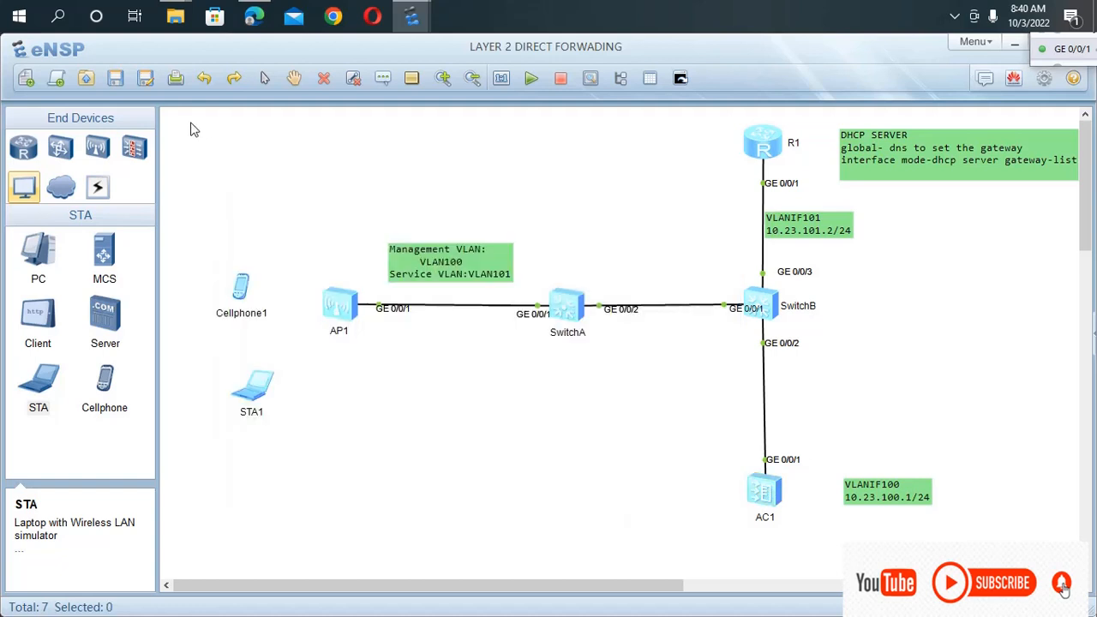
left_click(118, 78)
Open SwitchB's console from the topology and enter system view.
scroll(798, 473, "down", 2)
scroll(798, 472, "up", 2)
double_click(767, 310)
key("Return")
key("Return")
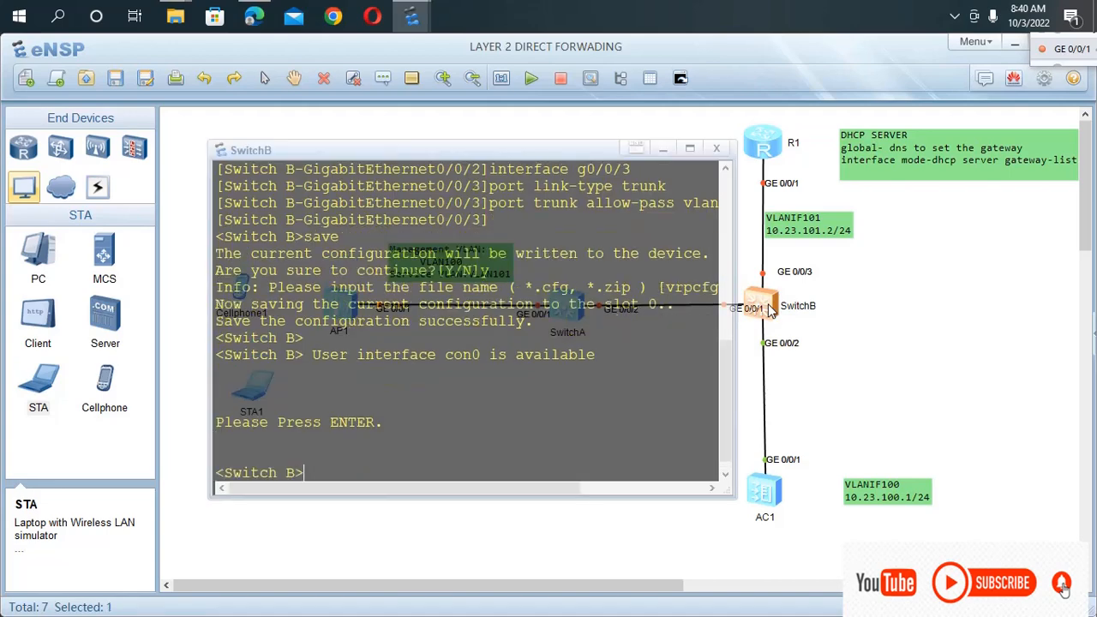
type("sys")
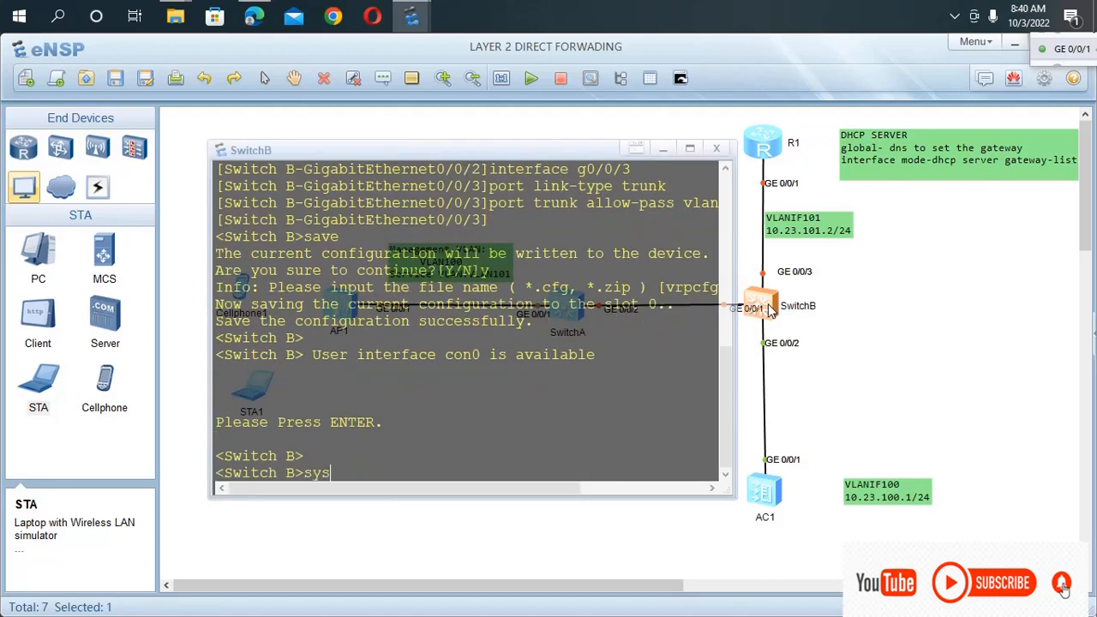
key("Return")
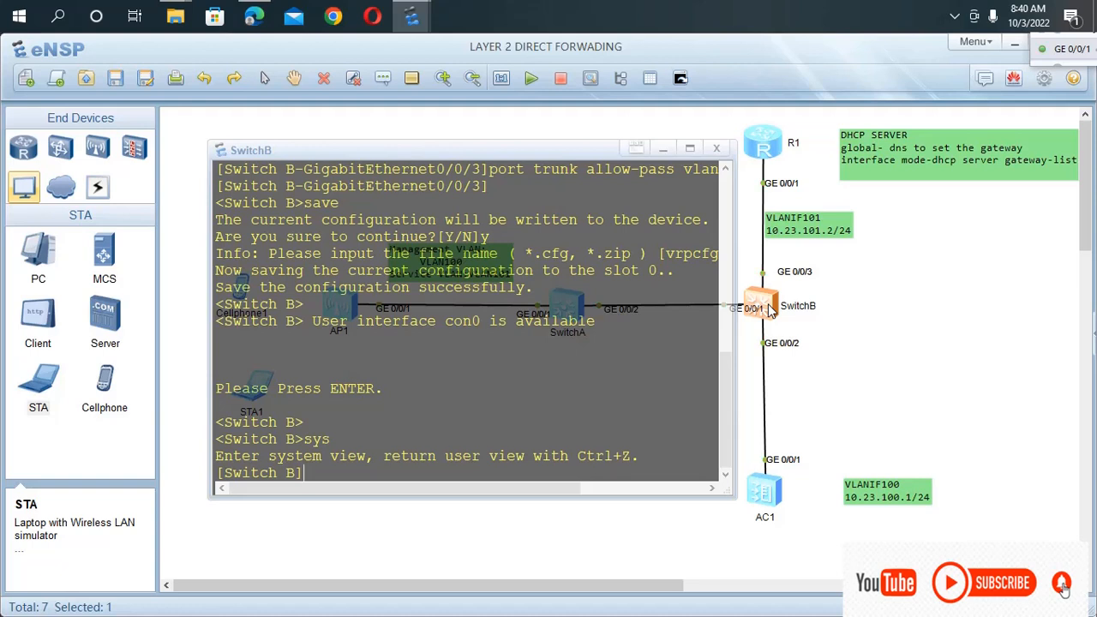
Enable DHCP globally on SwitchB with dhcp enable.
type("dhs")
key("Tab")
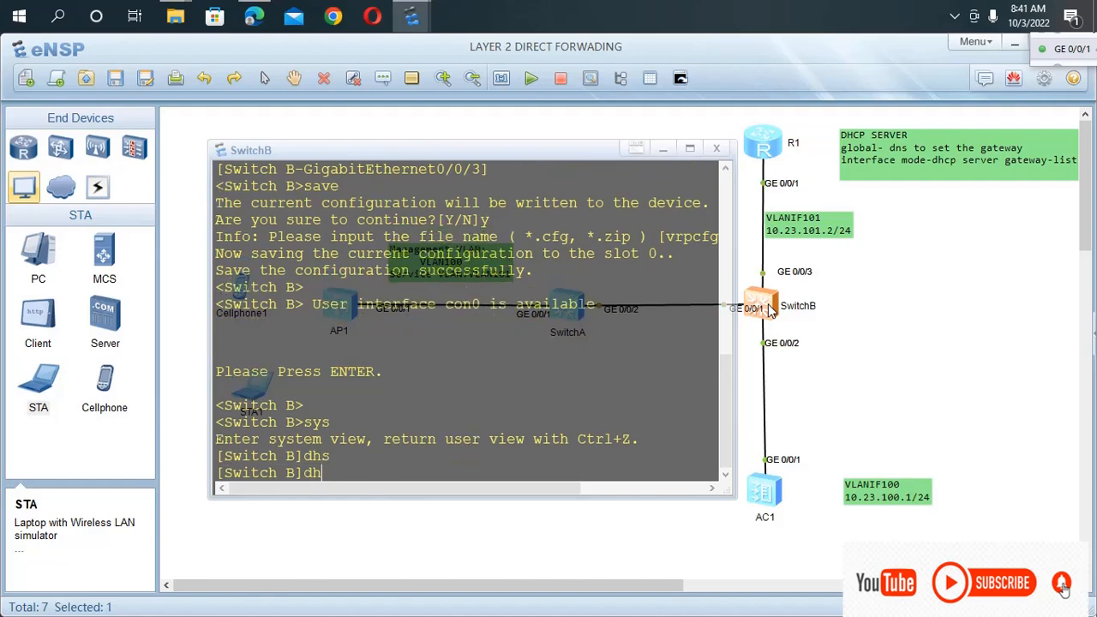
key("Tab")
type("e")
key("Tab")
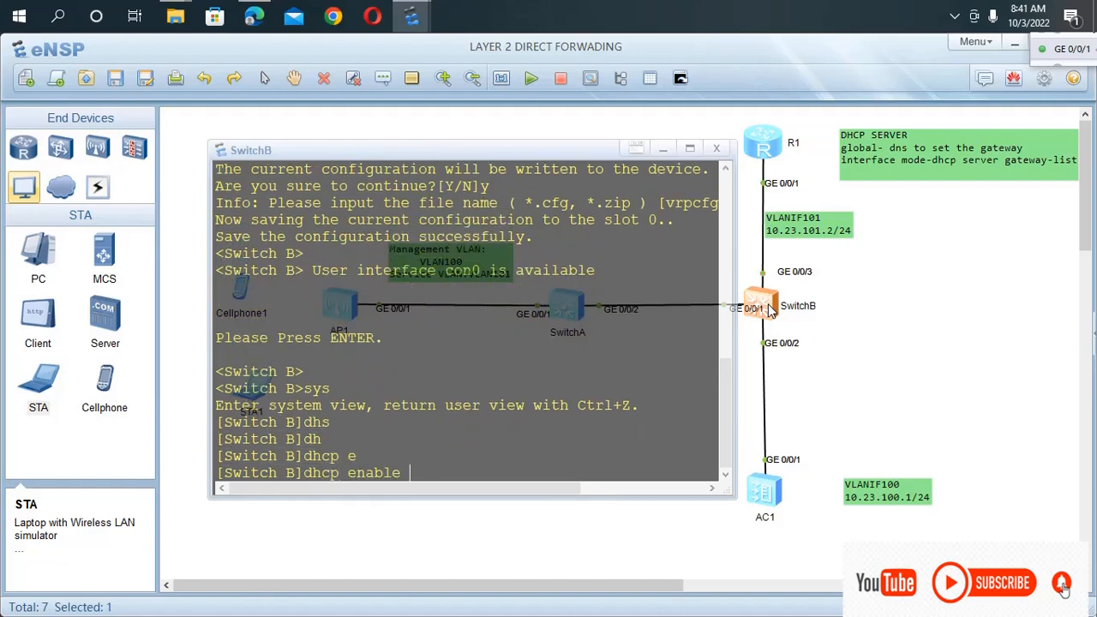
key("Return")
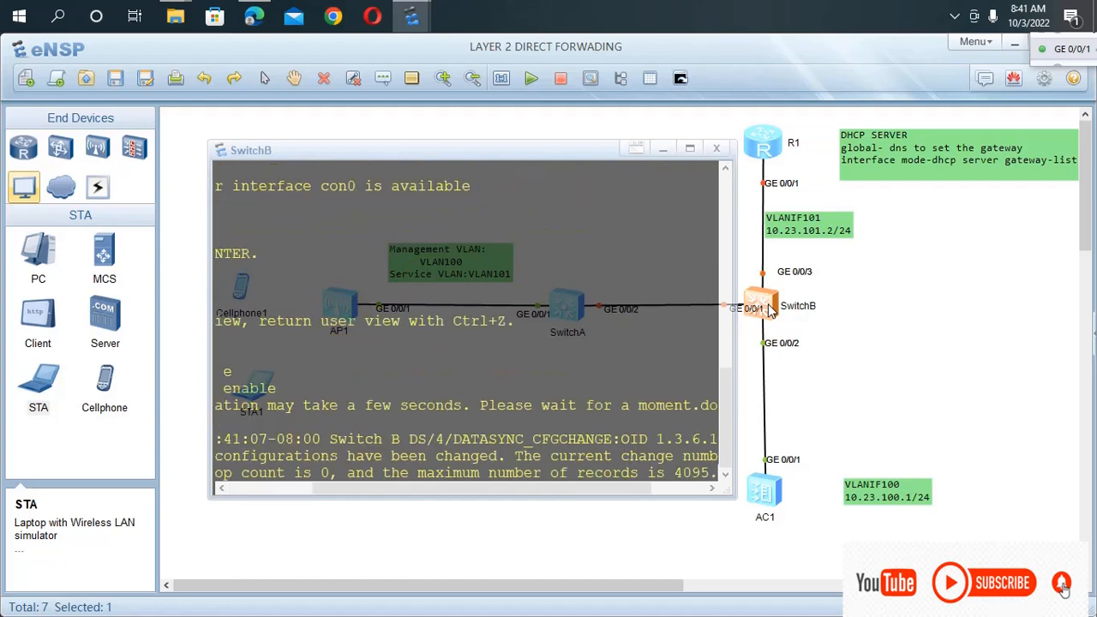
key("Return")
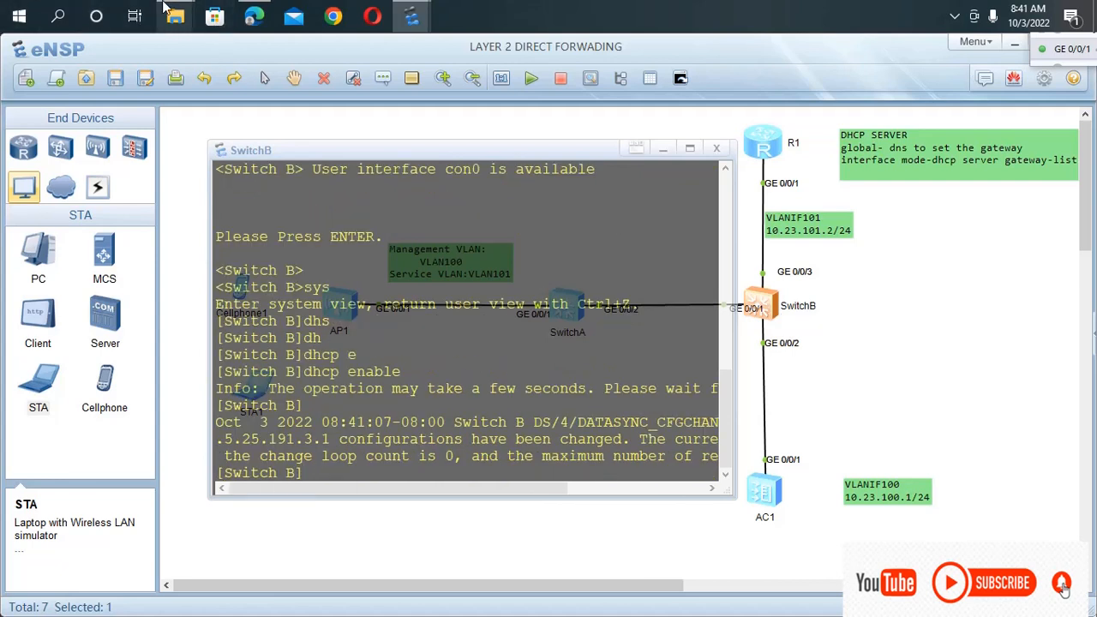
Switch to the PDF guide in Edge and review the DHCP server, STA gateway and address pool entries in the AC data planning table.
mouse_move(174, 12)
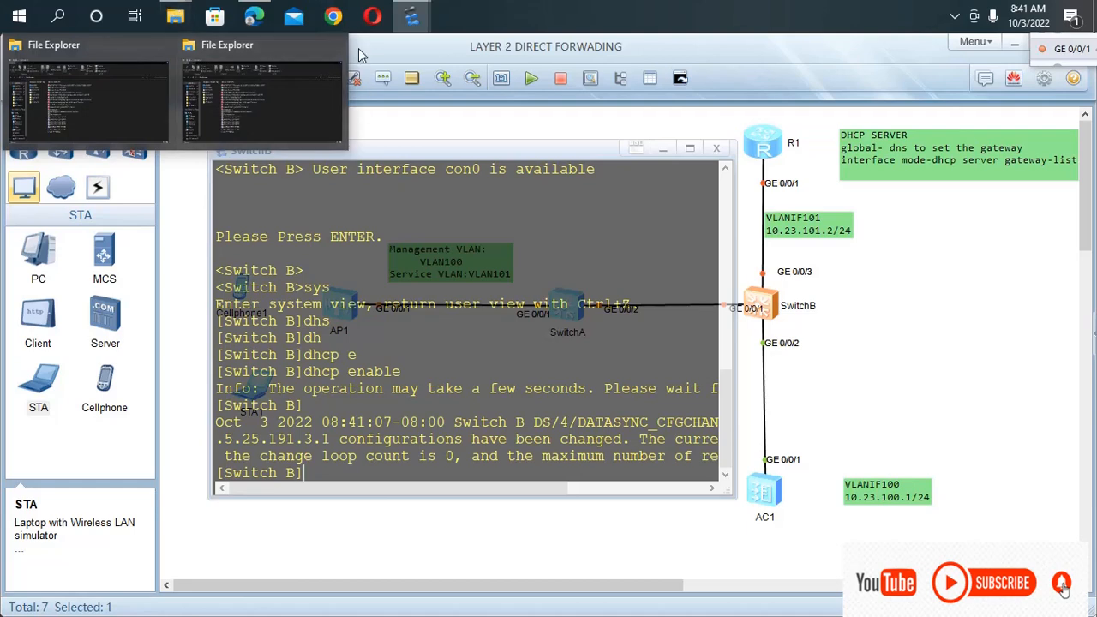
left_click(253, 17)
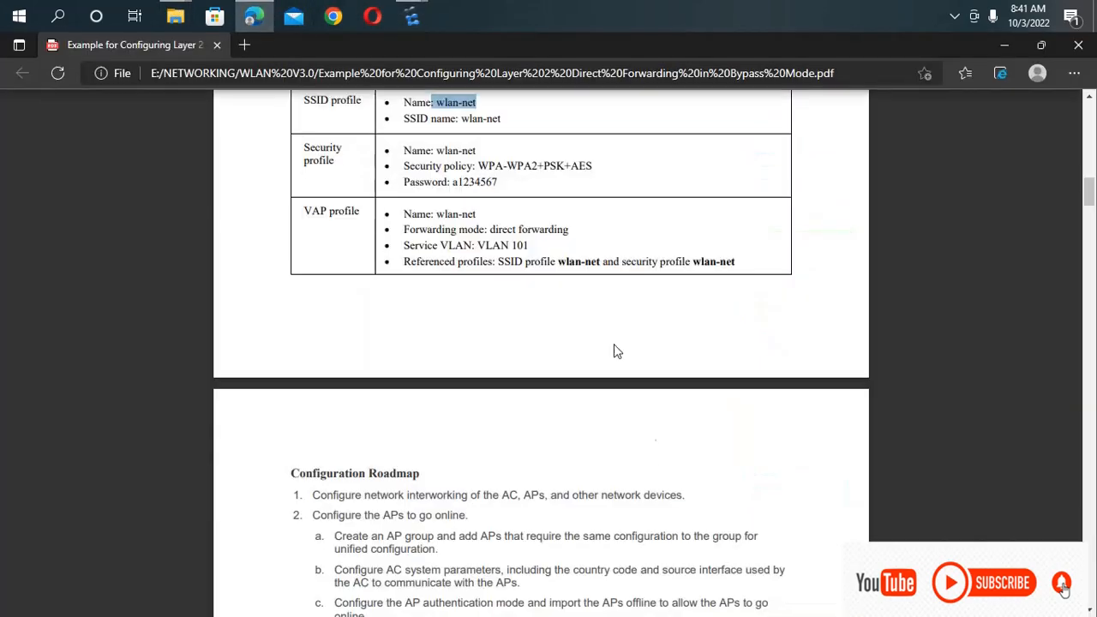
scroll(625, 425, "up", 6)
scroll(612, 431, "down", 2)
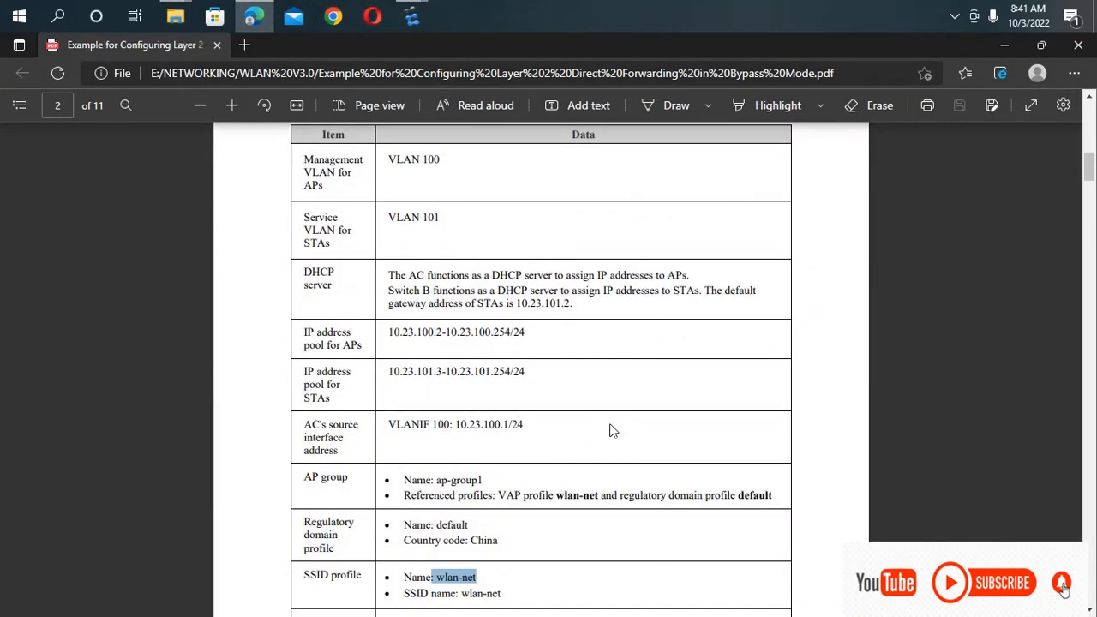
left_click(504, 401)
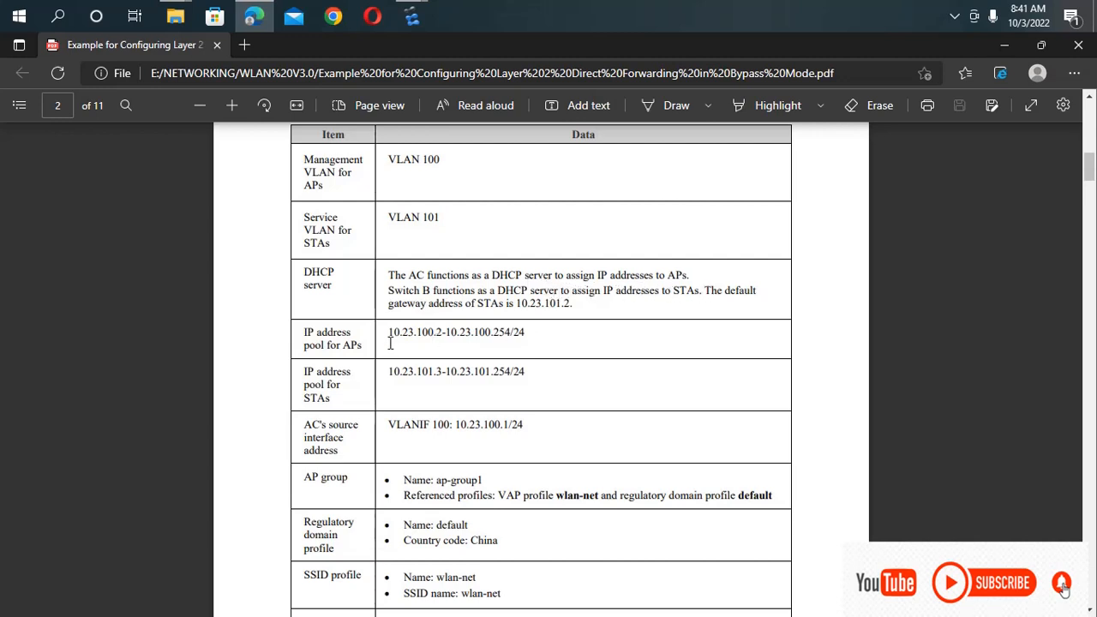
left_click_drag(577, 306, 505, 306)
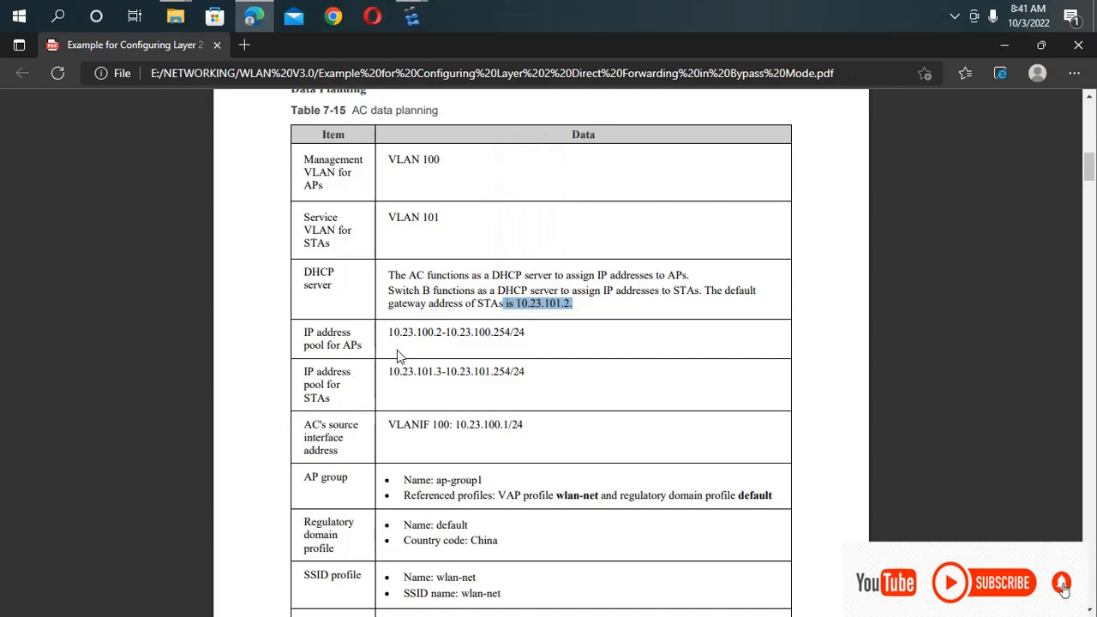
scroll(397, 356, "down", 1)
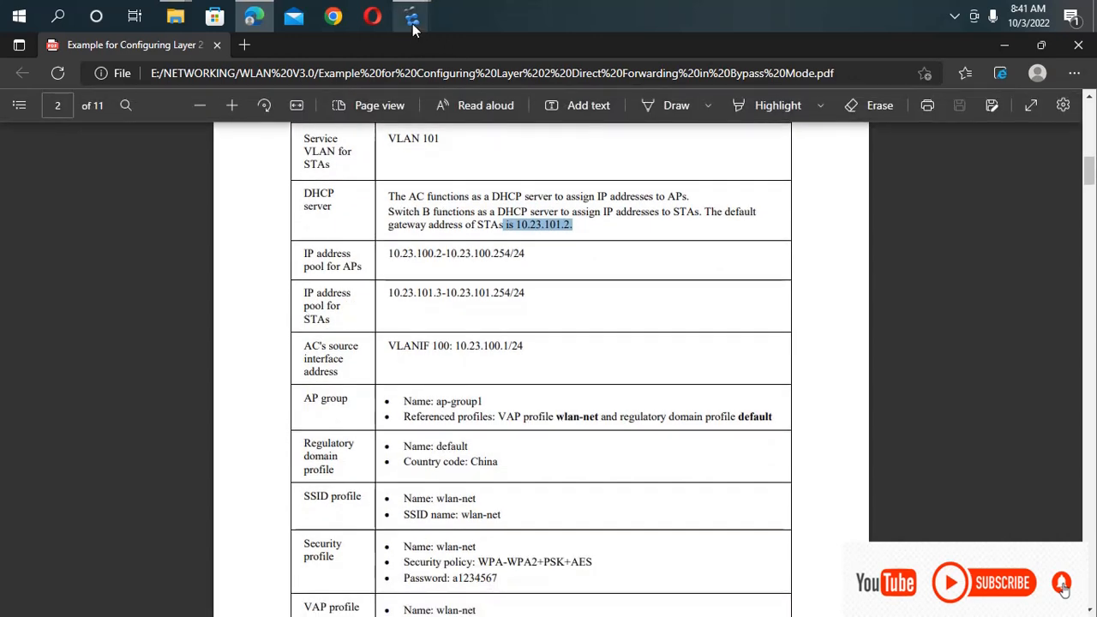
Switch between eNSP and the PDF guide to compare the topology and SwitchB's console with the DHCP planning data.
mouse_move(412, 29)
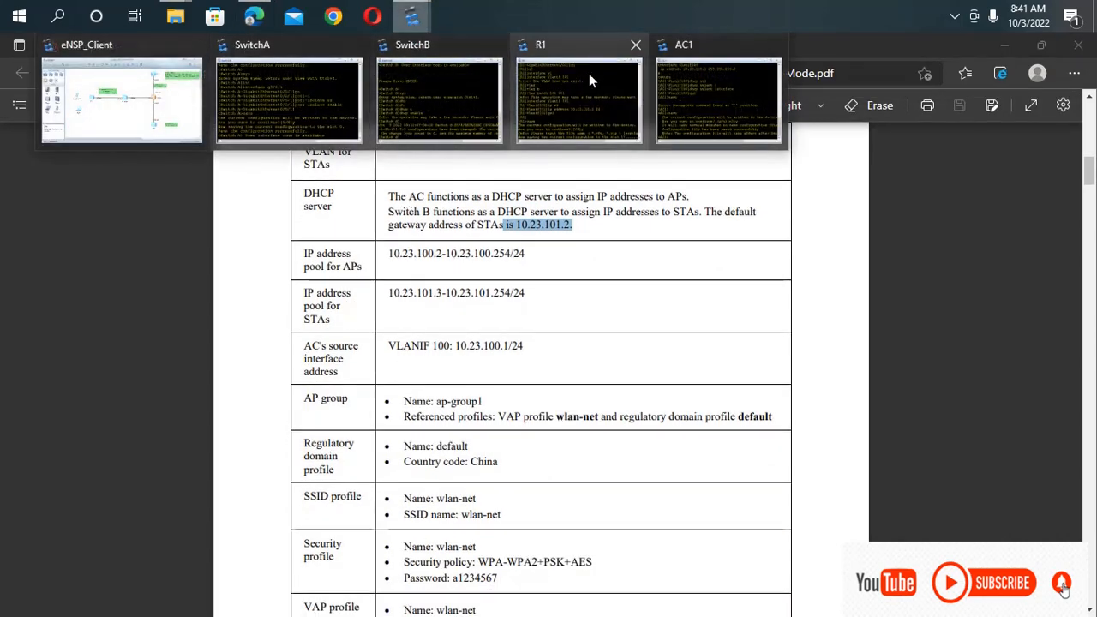
left_click(421, 98)
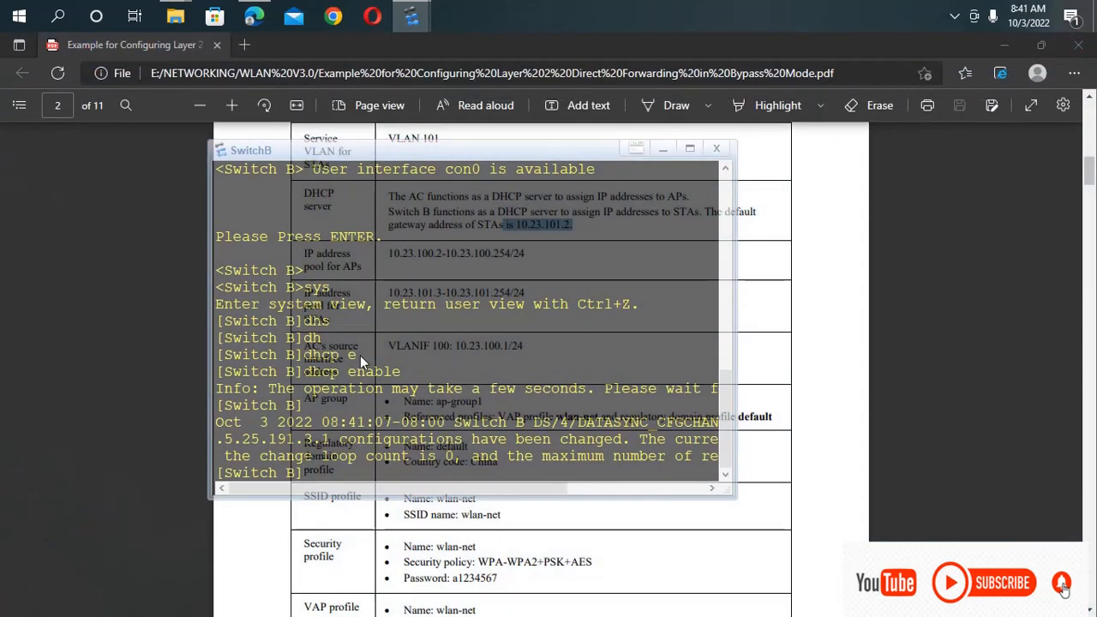
mouse_move(409, 11)
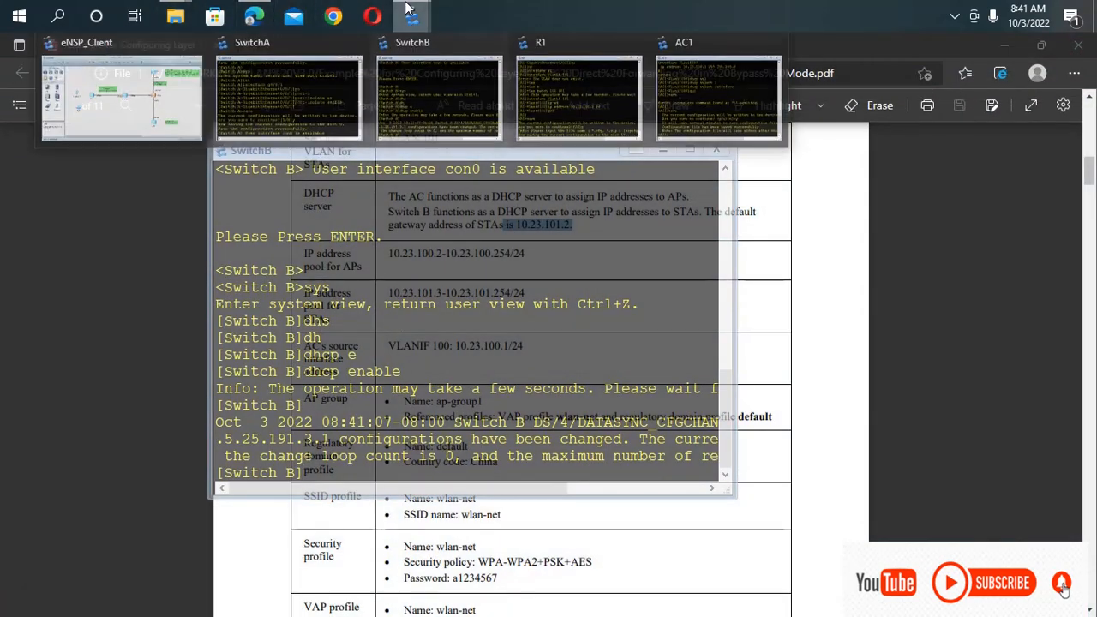
left_click(121, 97)
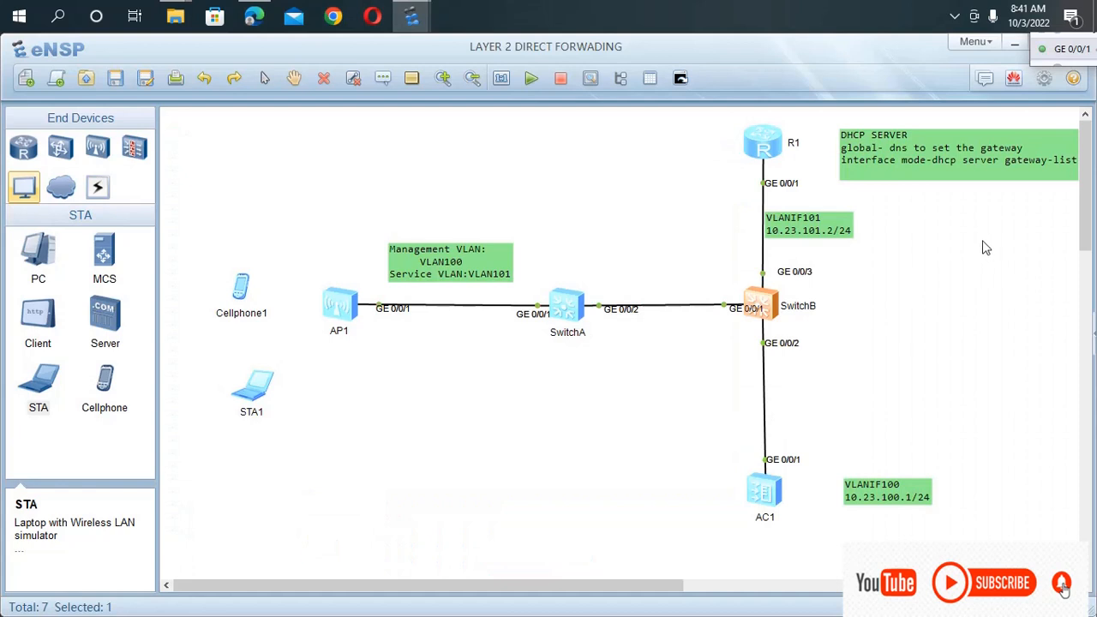
double_click(758, 303)
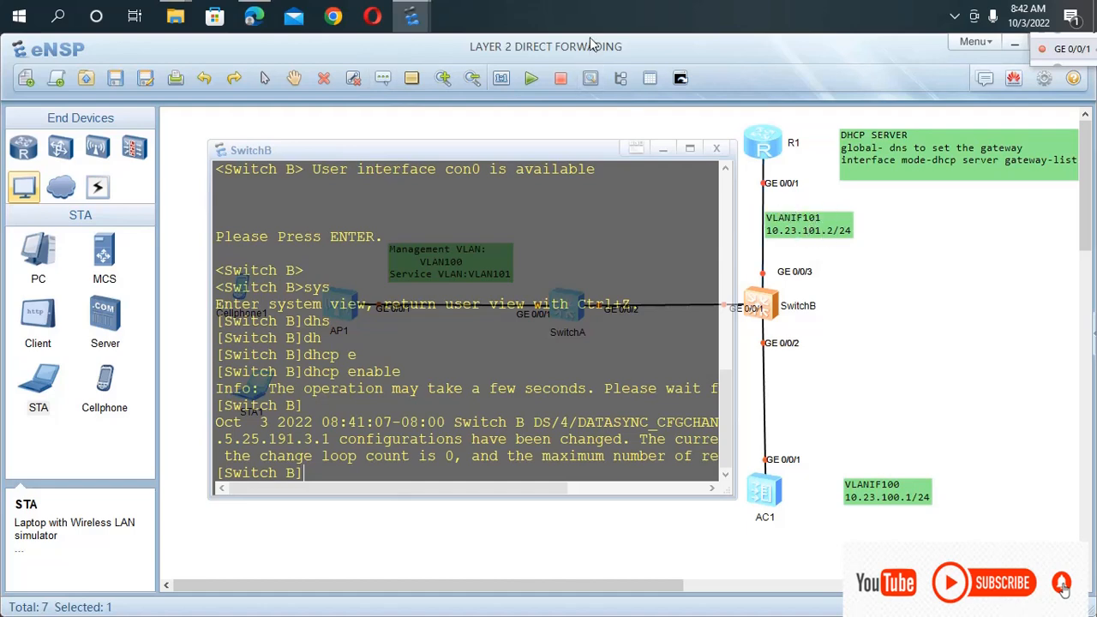
left_click(257, 17)
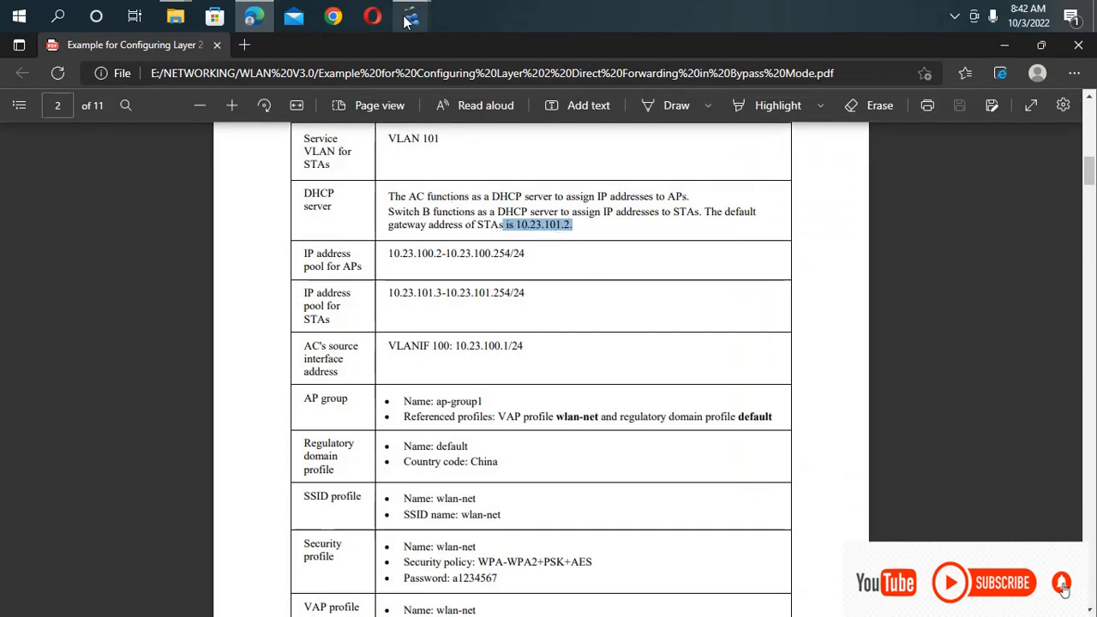
mouse_move(409, 19)
left_click(171, 98)
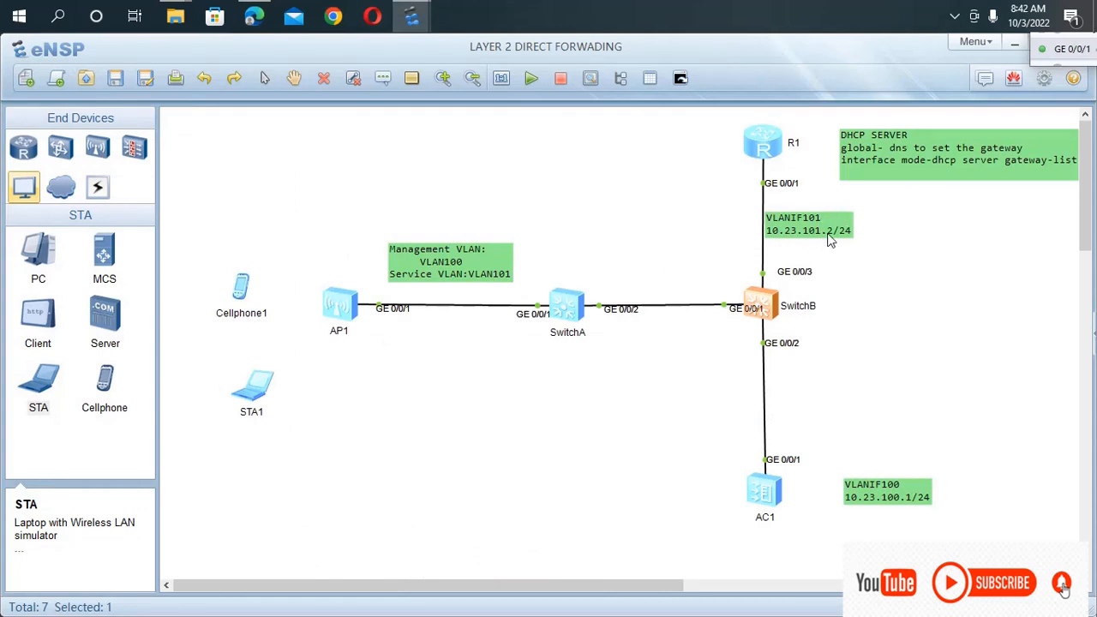
Reopen SwitchB's console and enter the Vlanif 101 interface view.
double_click(759, 304)
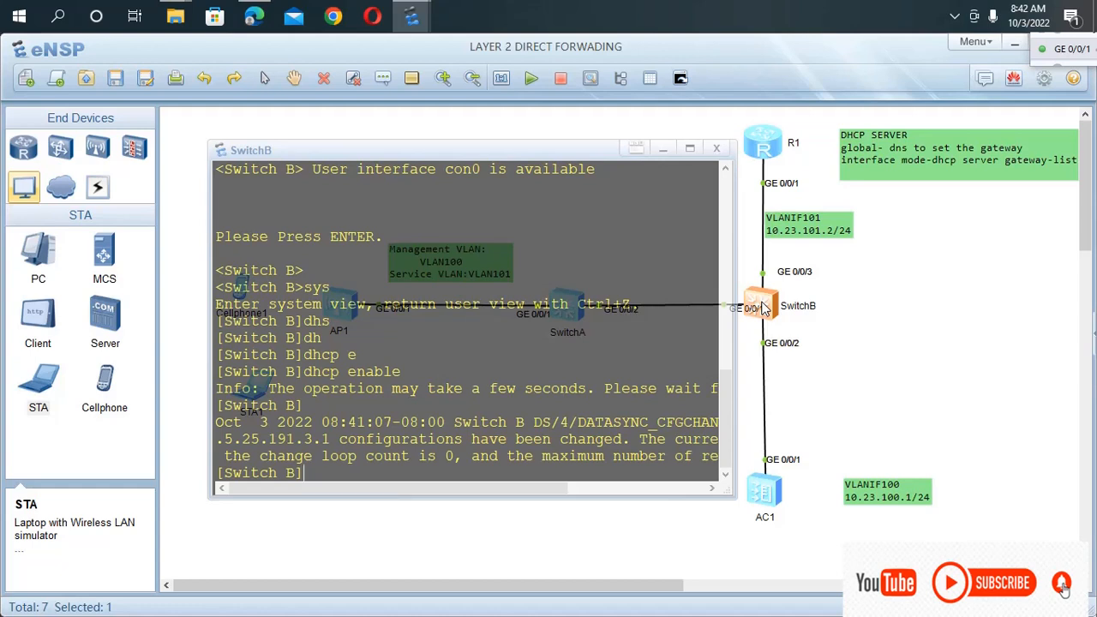
type("int")
key("Tab")
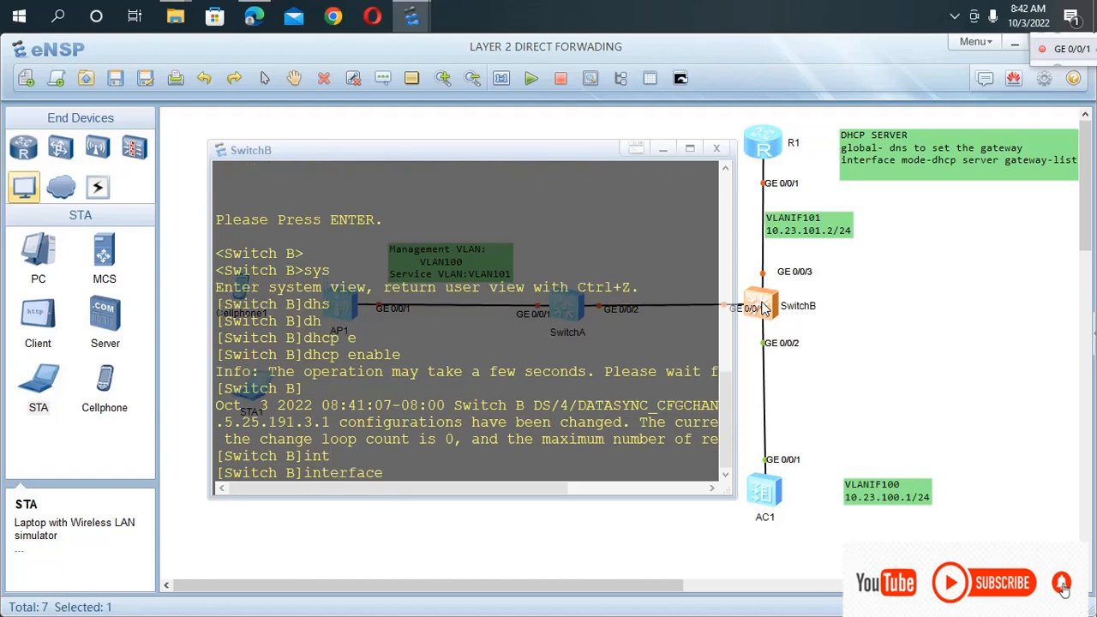
type("v")
key("Tab")
type("101")
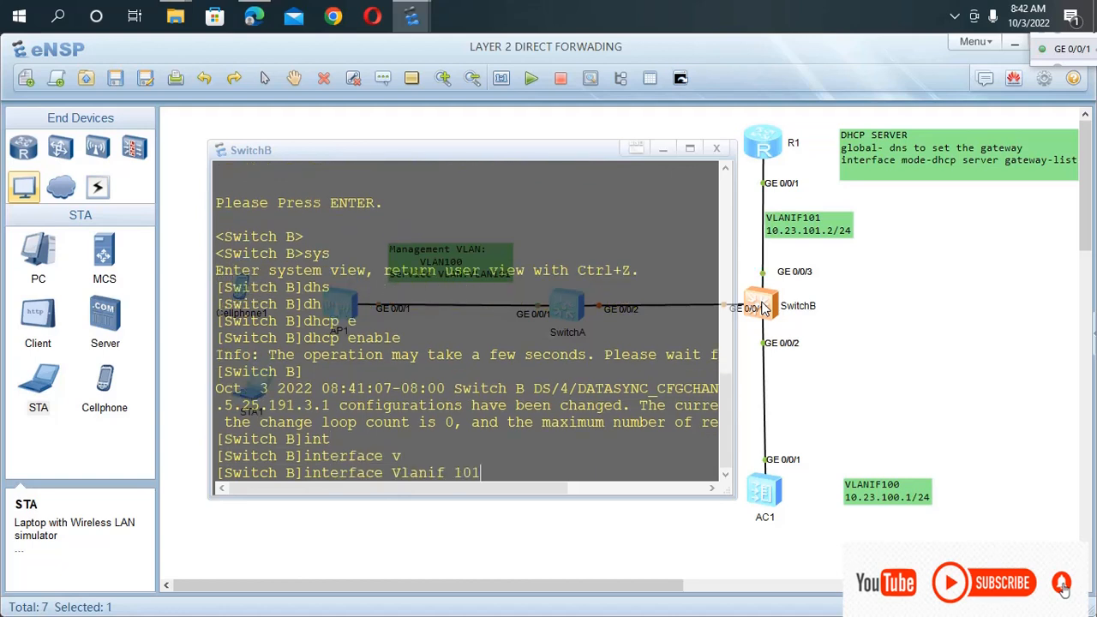
key("Return")
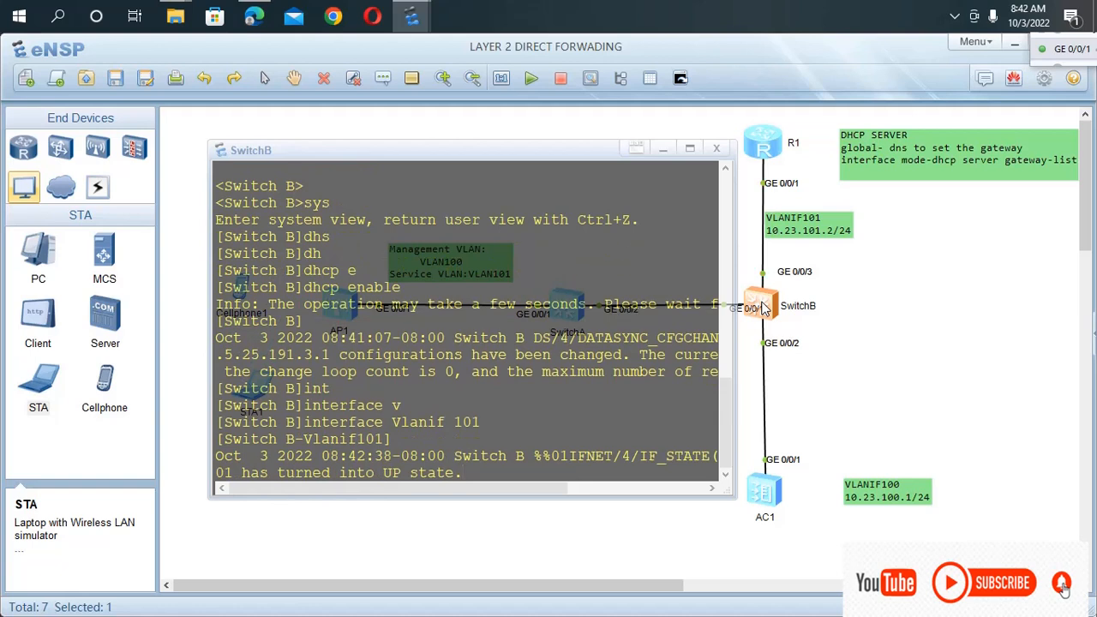
Try to enable the interface address pool on SwitchB's Vlanif101 with dhcp select interface.
type("dh")
key("Tab")
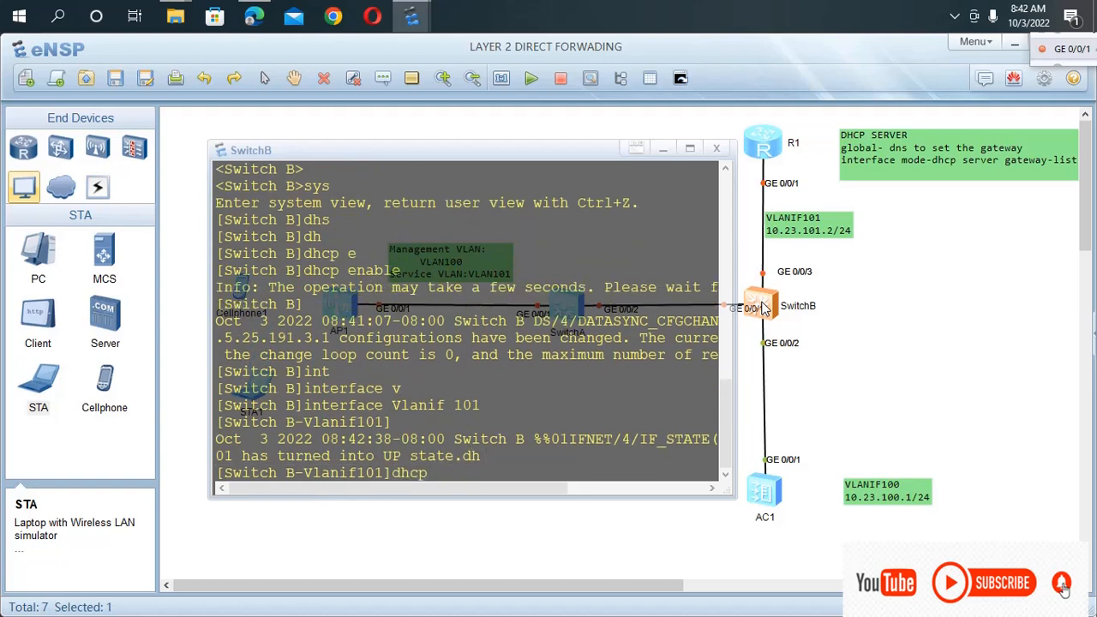
type("se")
key("Tab")
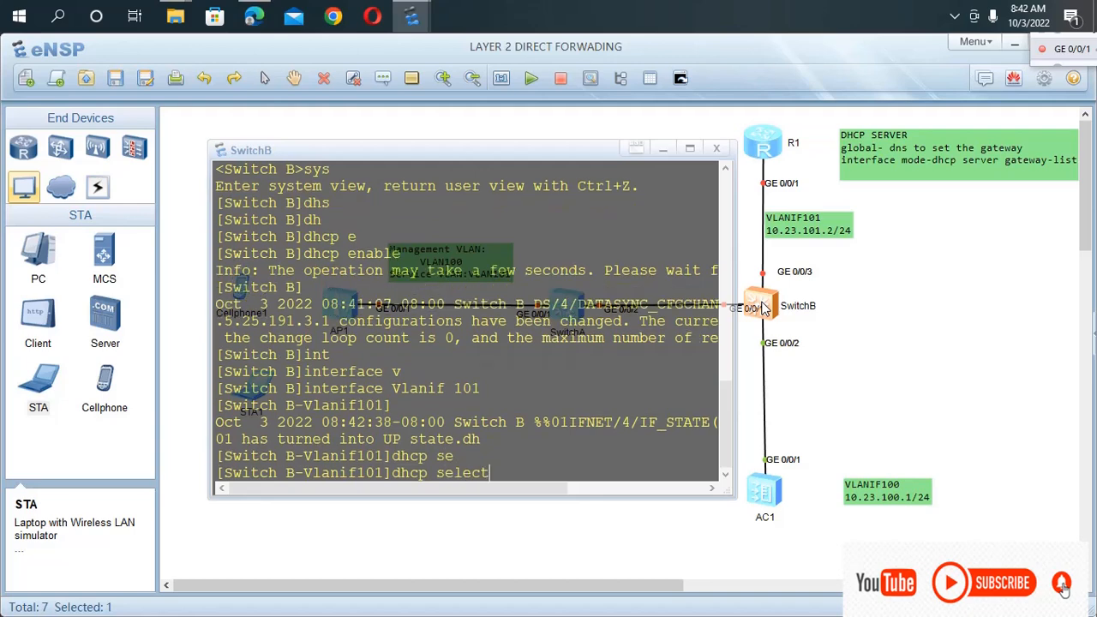
type("i")
key("Tab")
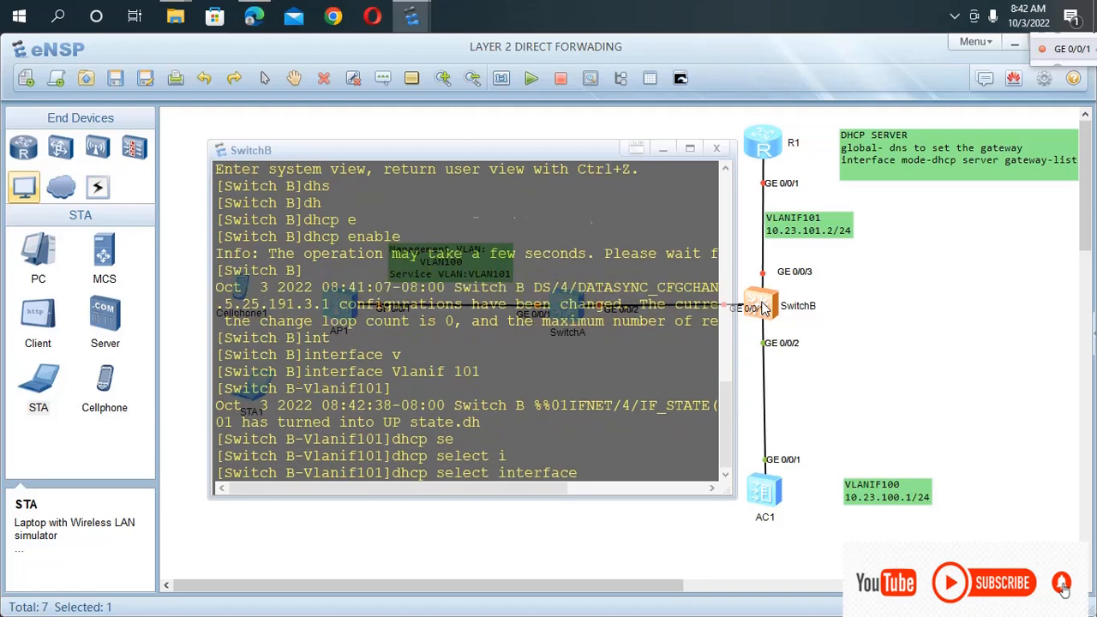
key("Return")
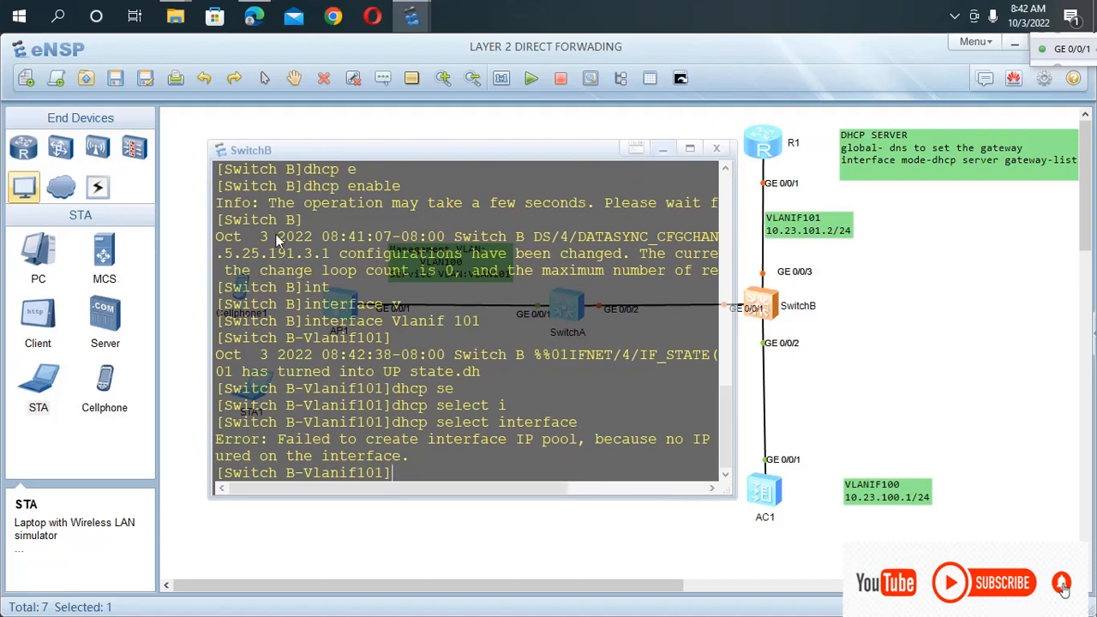
left_click(1016, 441)
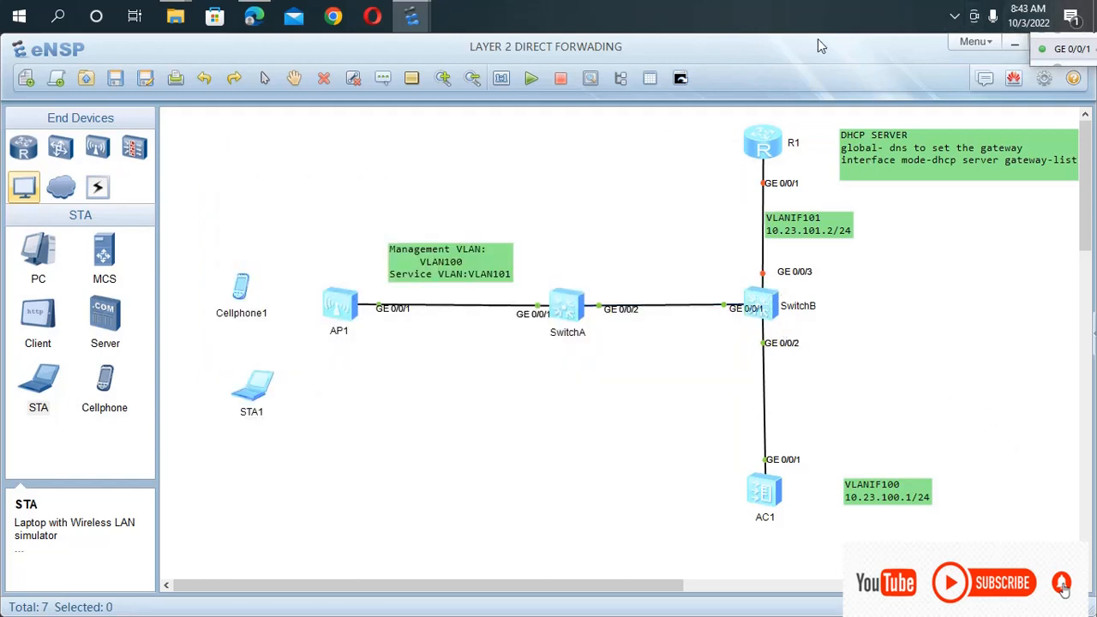
left_click(956, 16)
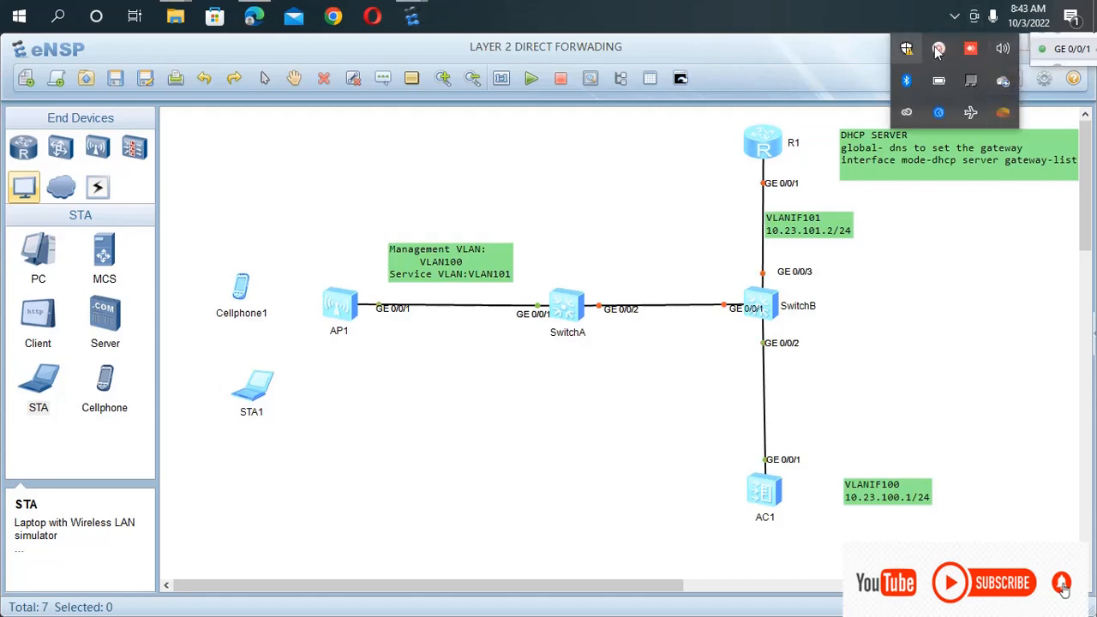
left_click(938, 50)
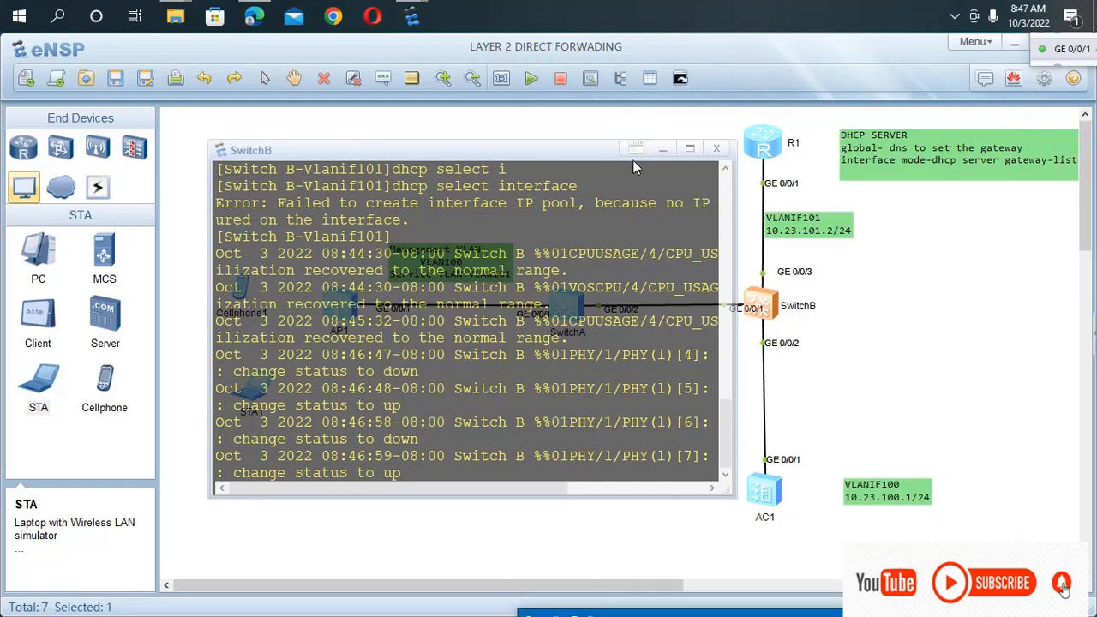
left_click(690, 149)
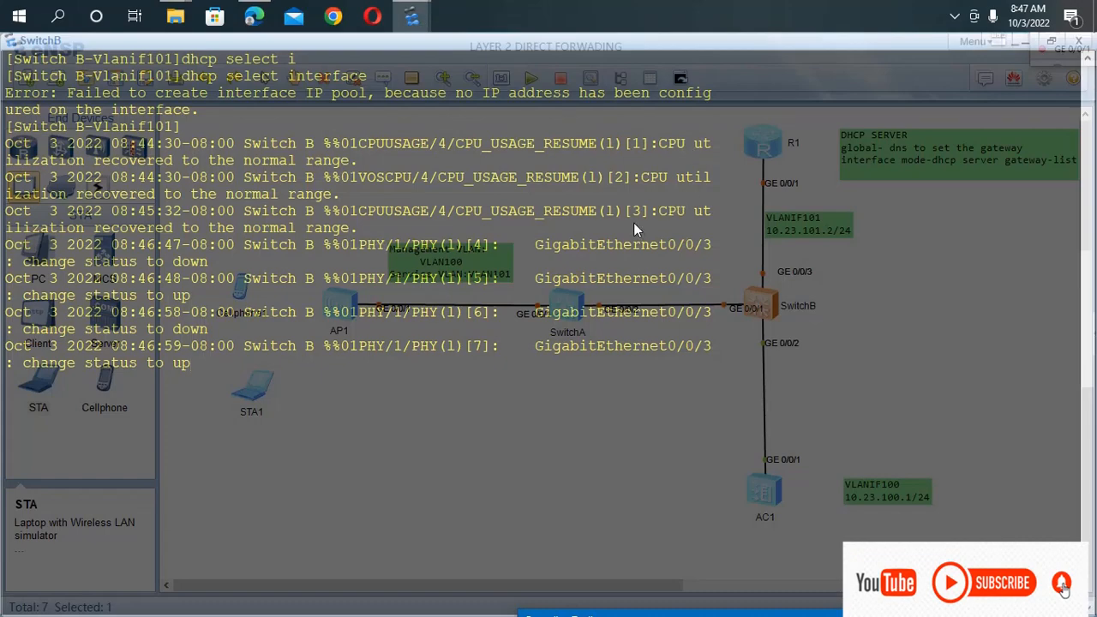
double_click(789, 39)
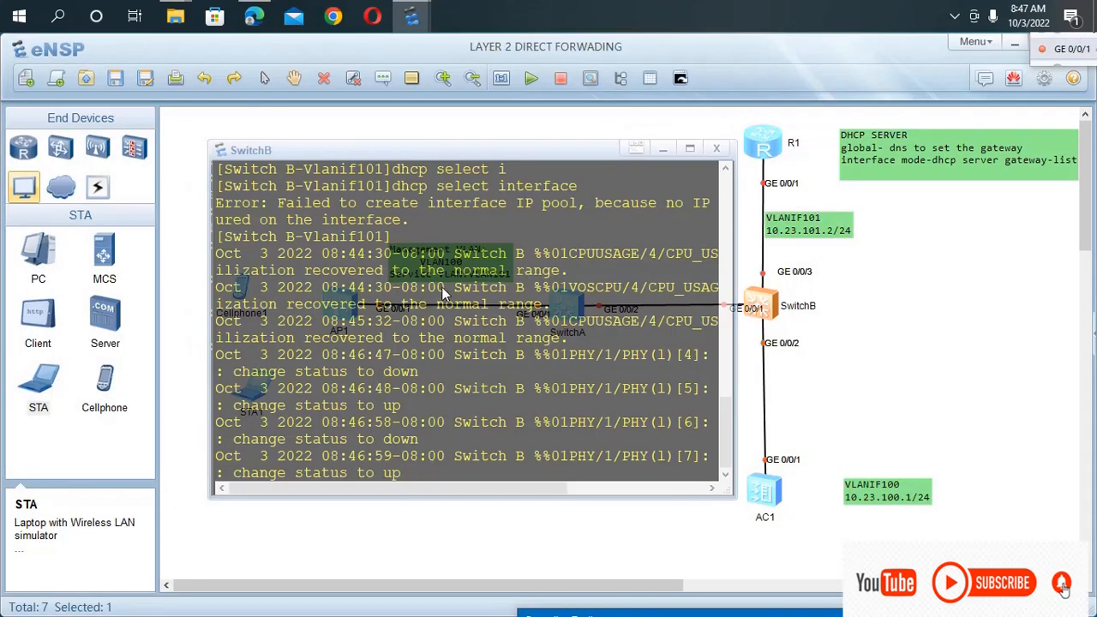
Assign IP address 10.23.101.1 with a 24-bit mask to SwitchB's Vlanif101 interface.
key("Return")
key("Return")
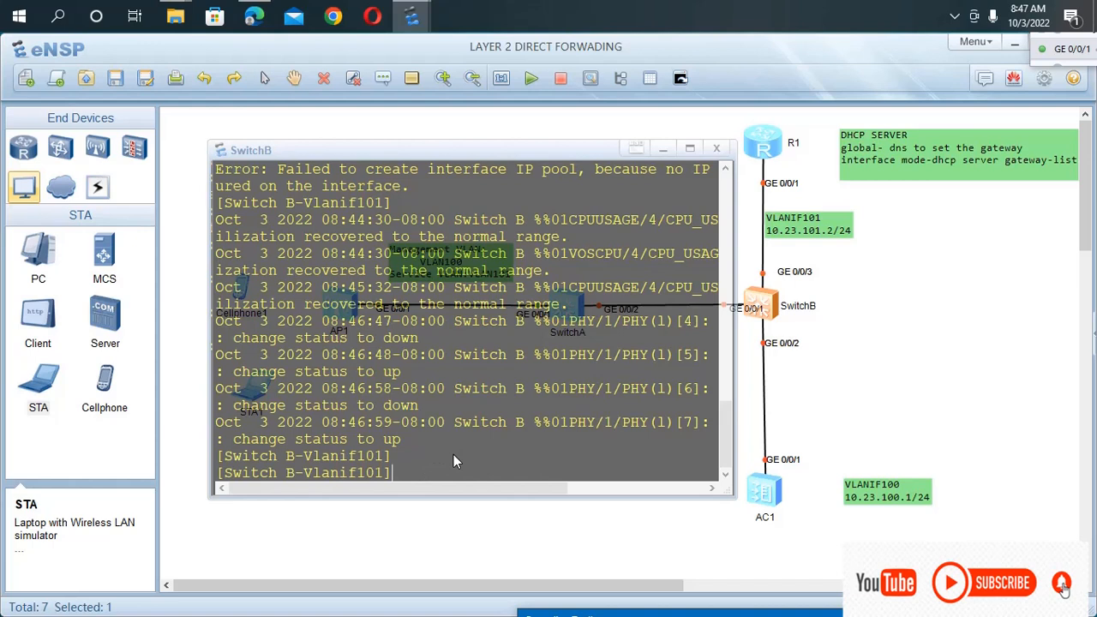
type("uip")
key("BackSpace")
key("BackSpace")
key("BackSpace")
key("BackSpace")
key("BackSpace")
key("BackSpace")
type("ip ad")
key("Tab")
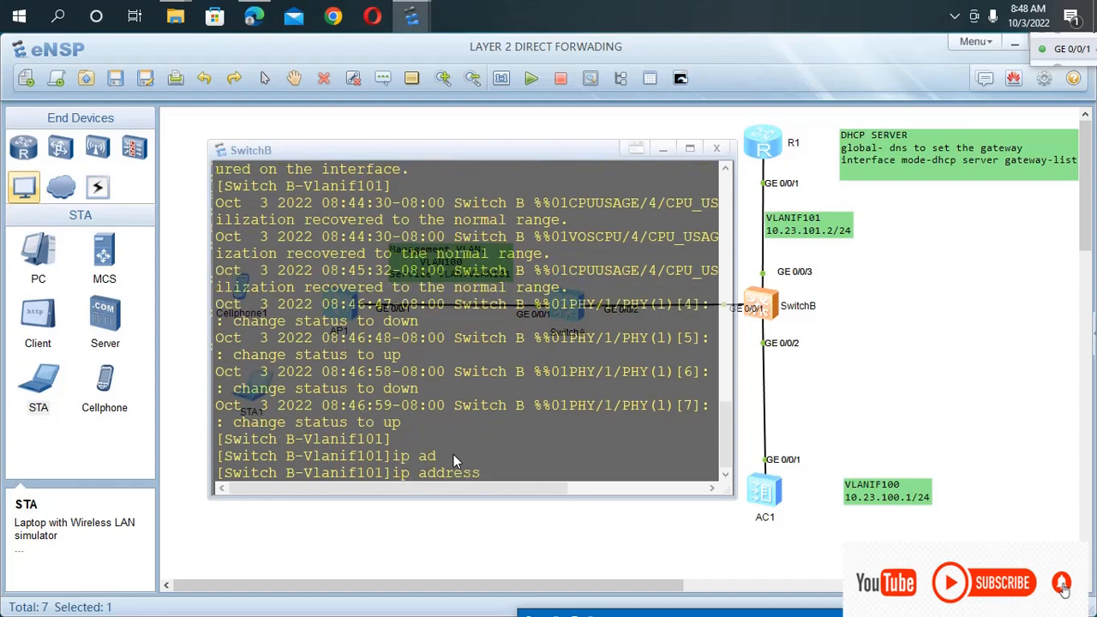
type("10.23.1")
type("01.1 24")
key("Return")
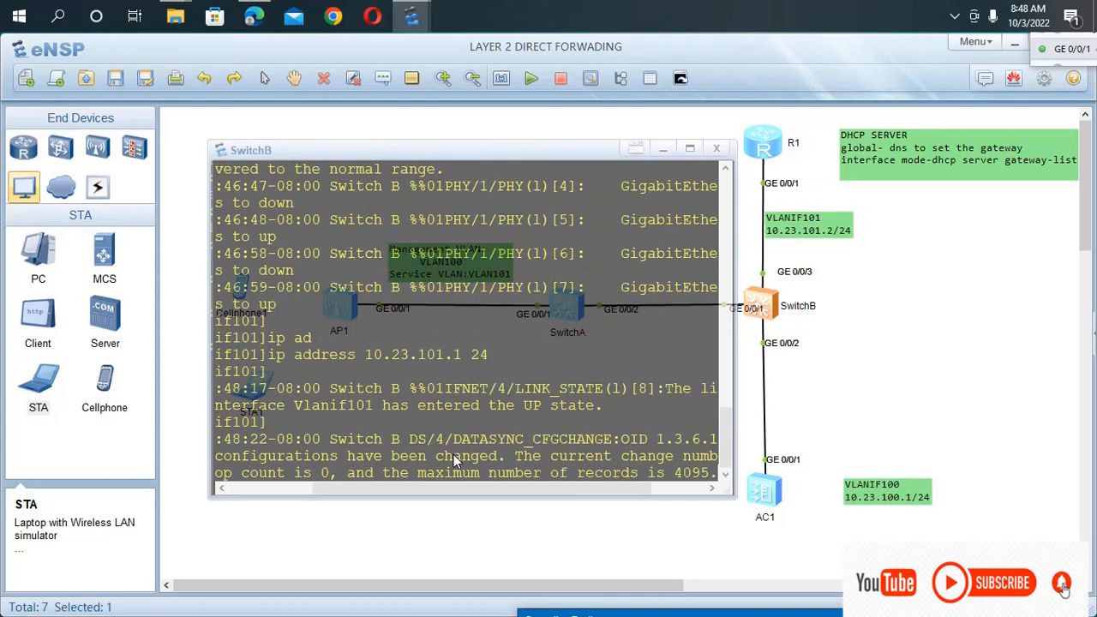
key("Return")
key("Return")
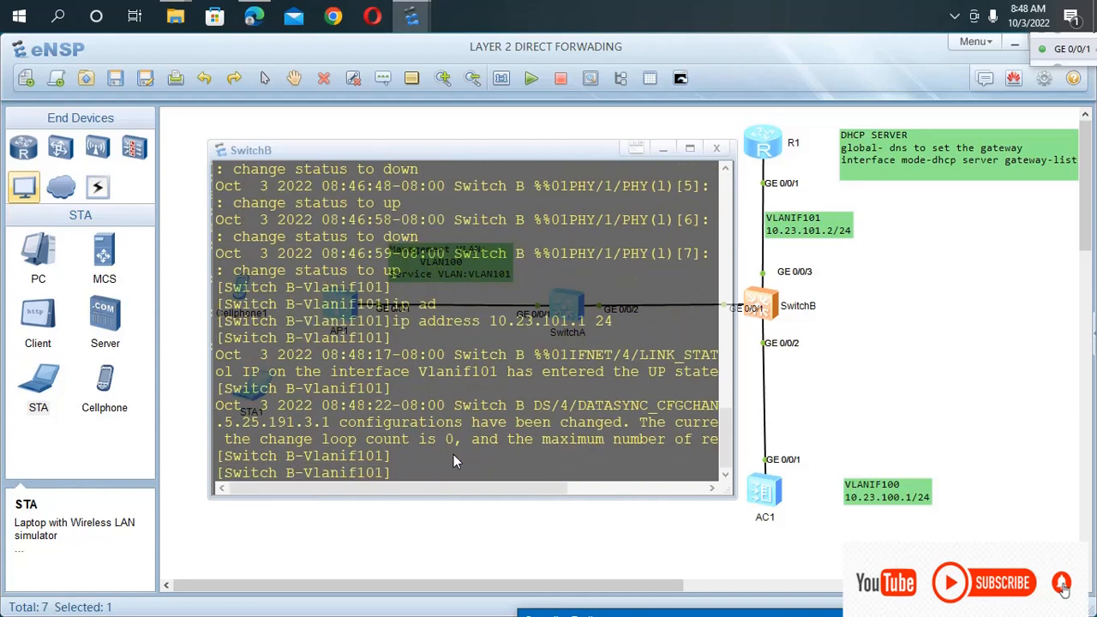
Enable the interface address pool on SwitchB's Vlanif101 with dhcp select interface.
type("dh")
key("Tab")
type("se")
key("Tab")
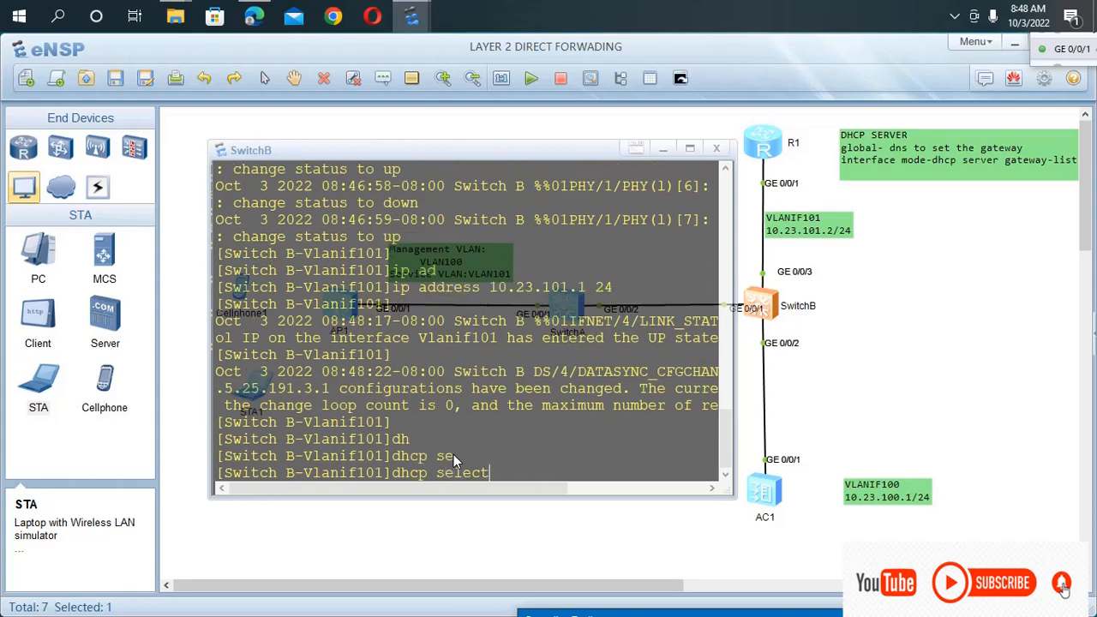
type("i")
key("Tab")
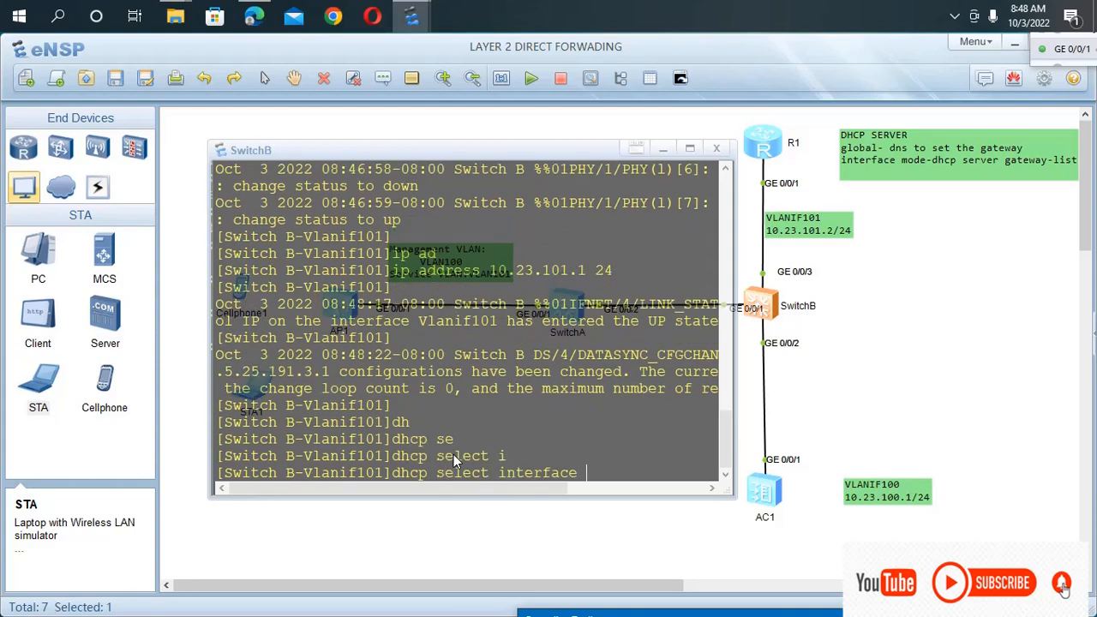
key("Return")
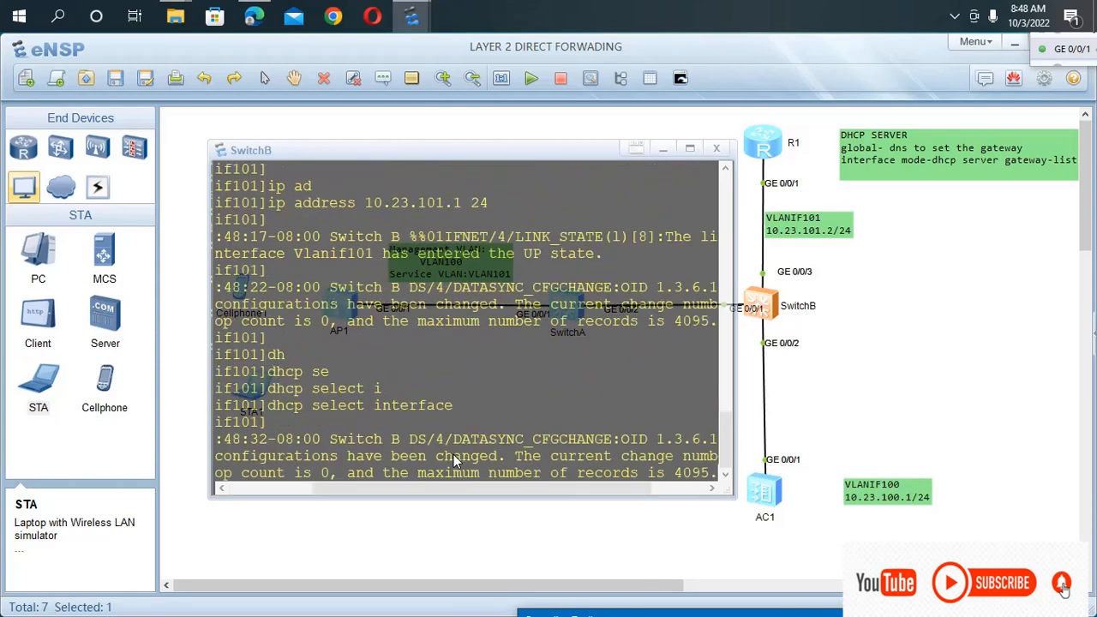
key("Return")
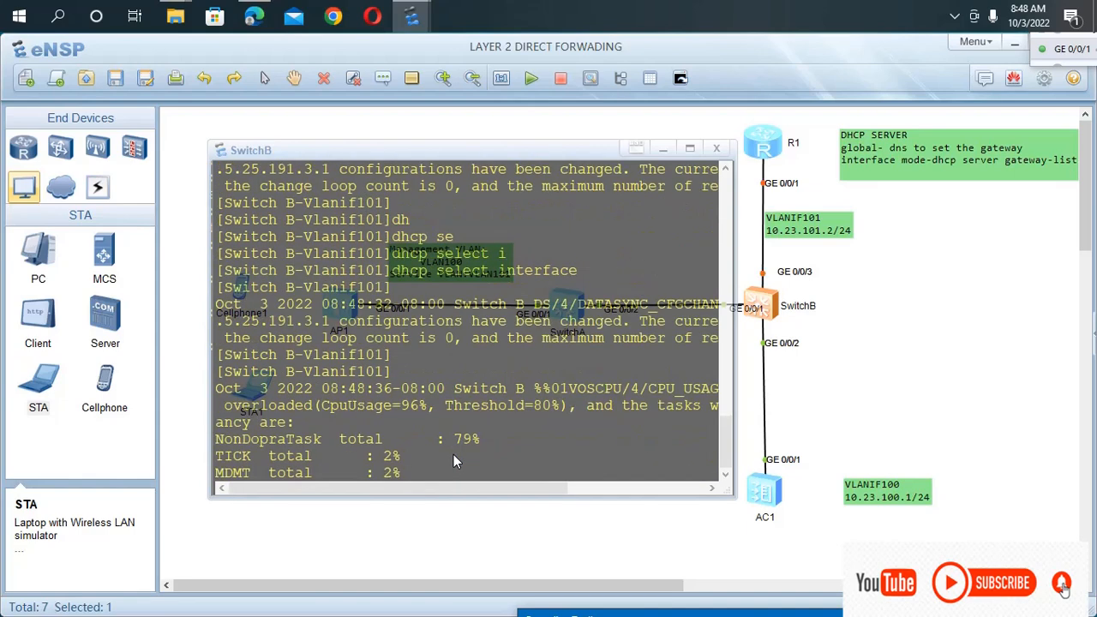
key("Return")
key("Return")
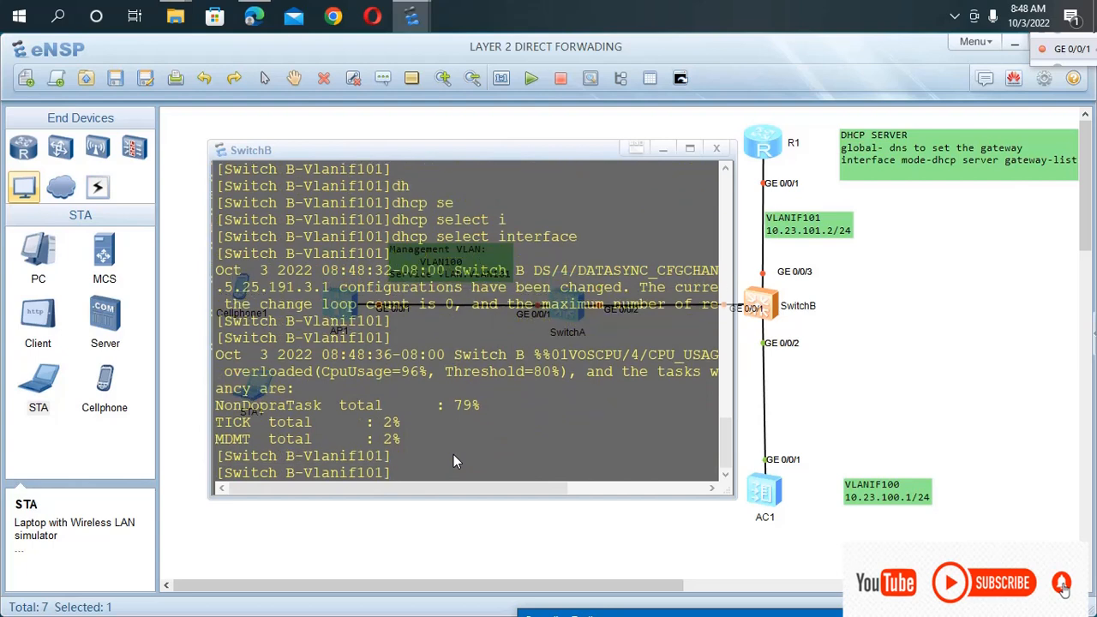
Return SwitchB to the user view and turn off terminal monitoring with u t m.
key("ctrl+z")
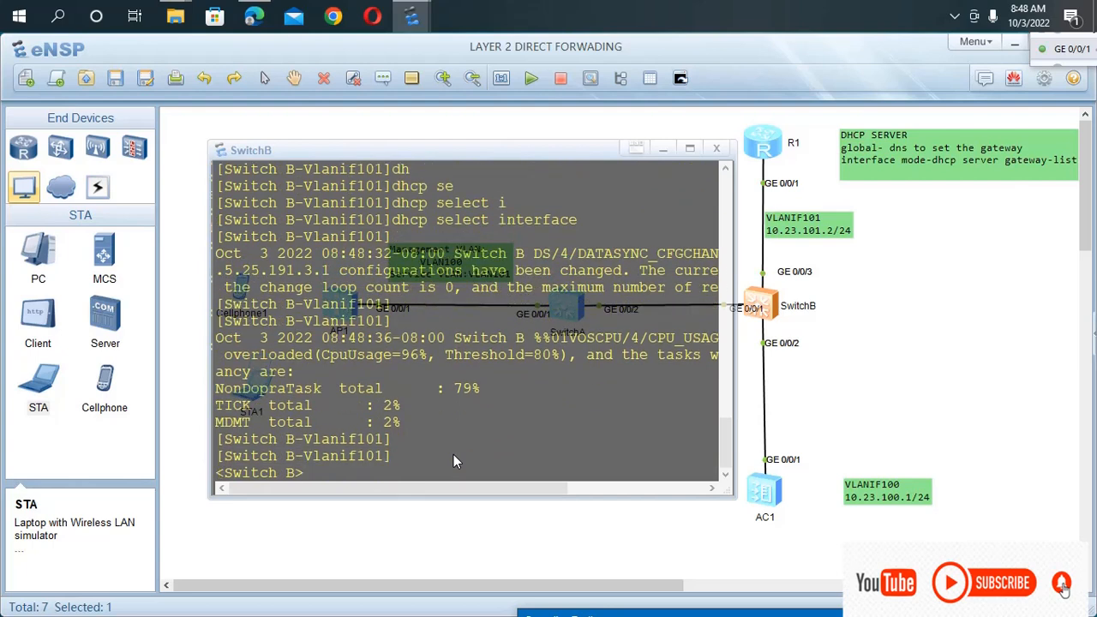
type("u t m")
key("Return")
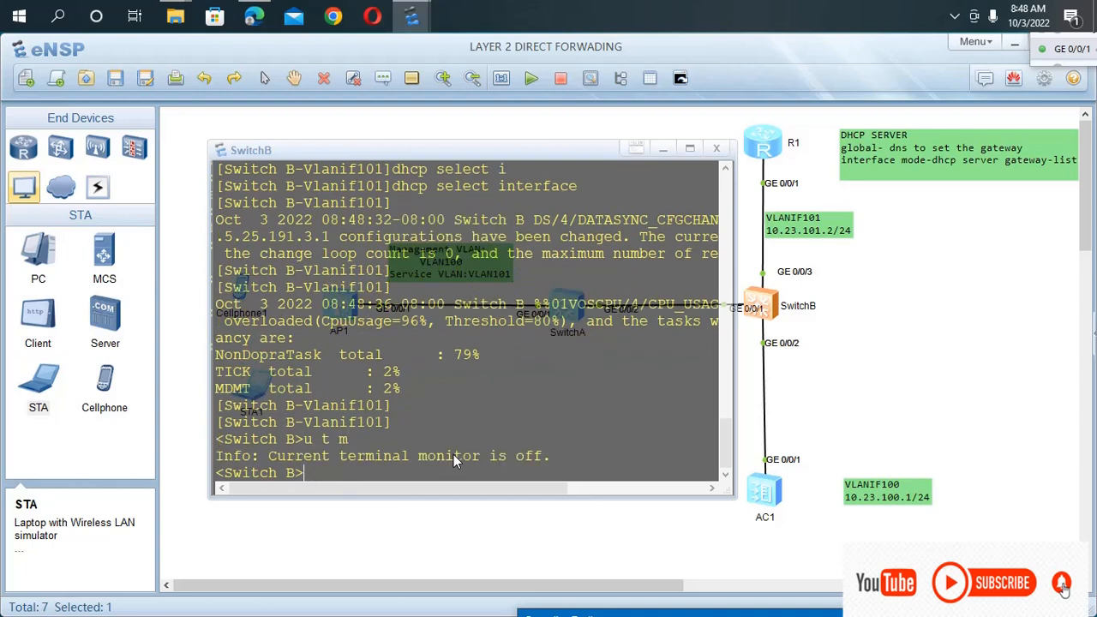
Enter SwitchB's system view again and open the Vlanif 101 interface view.
type("stys")
key("BackSpace")
key("BackSpace")
key("BackSpace")
type("ys")
key("Return")
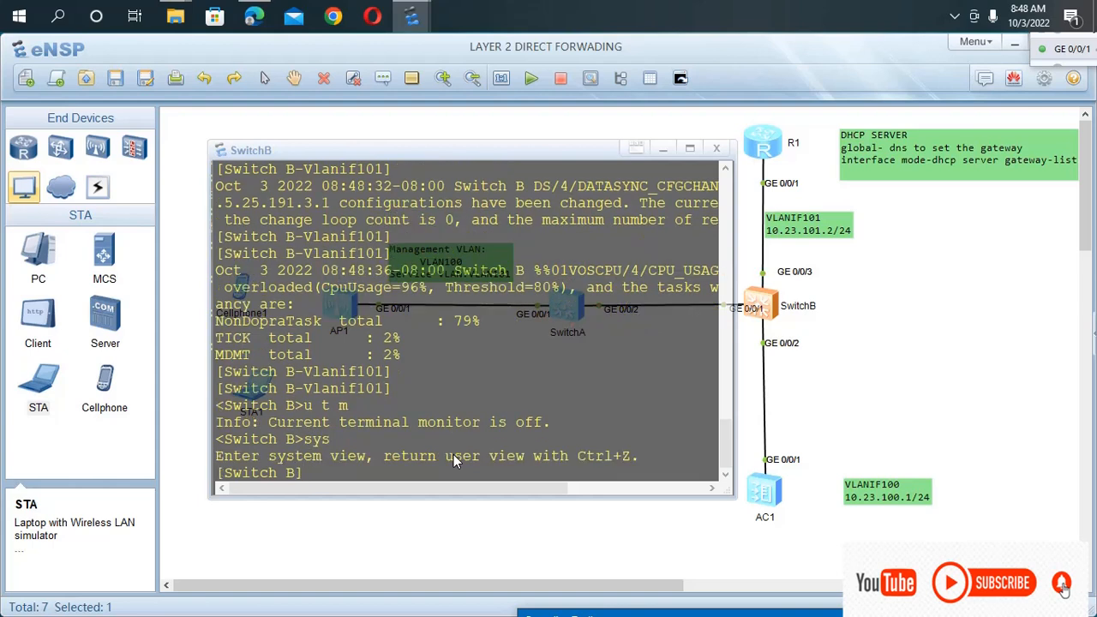
type("int vla")
key("Tab")
type("101")
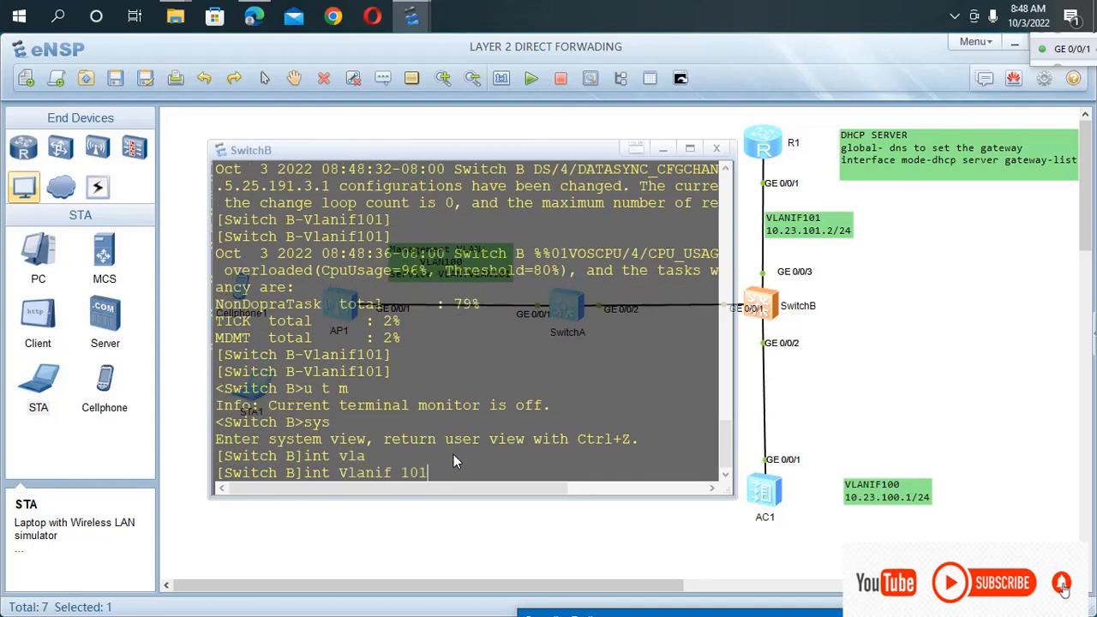
key("Return")
Display the configuration of Vlanif101 with dis this to check its address and DHCP mode.
type("di")
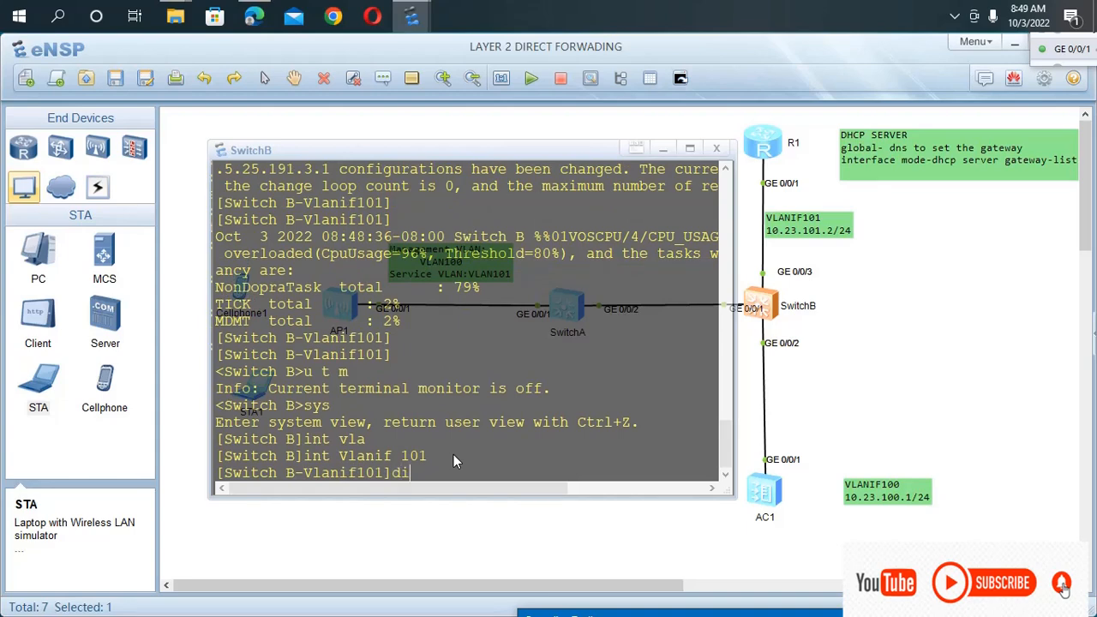
type("s this")
key("Return")
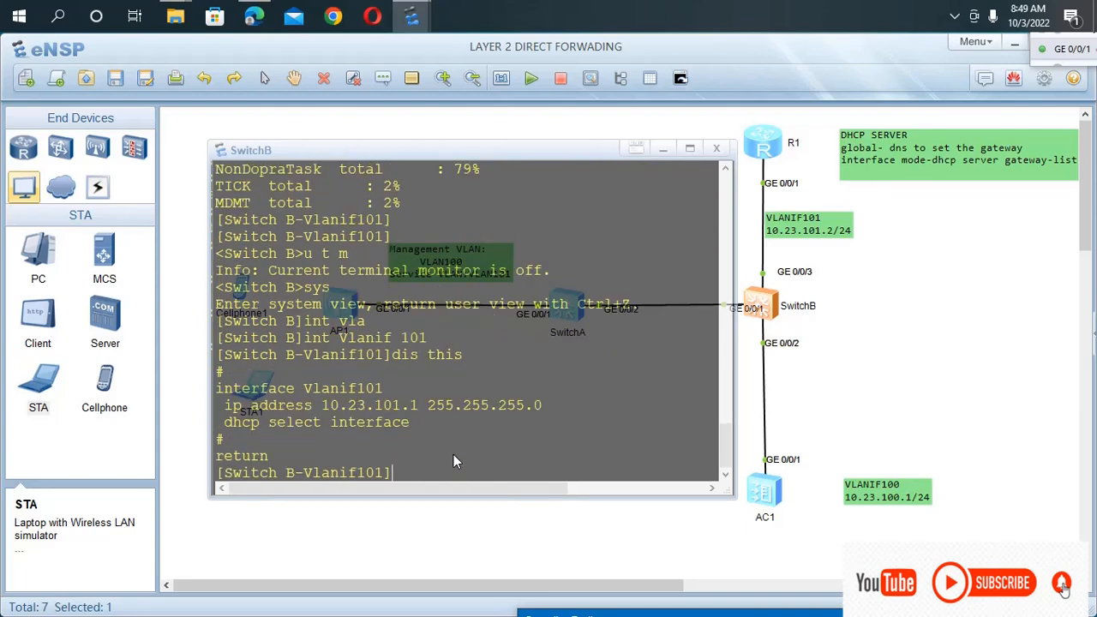
type("dh")
Set the DHCP DNS list on SwitchB's Vlanif101 to 10.23.101.2 with dhcp server dns-list.
key("Tab")
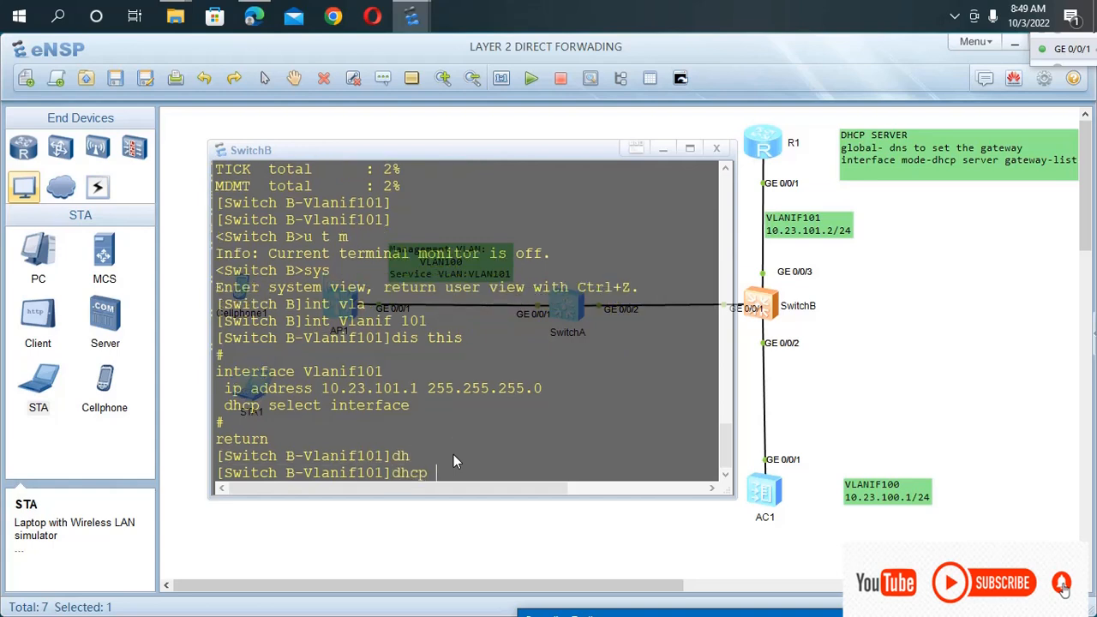
type("se")
key("Tab")
key("Tab")
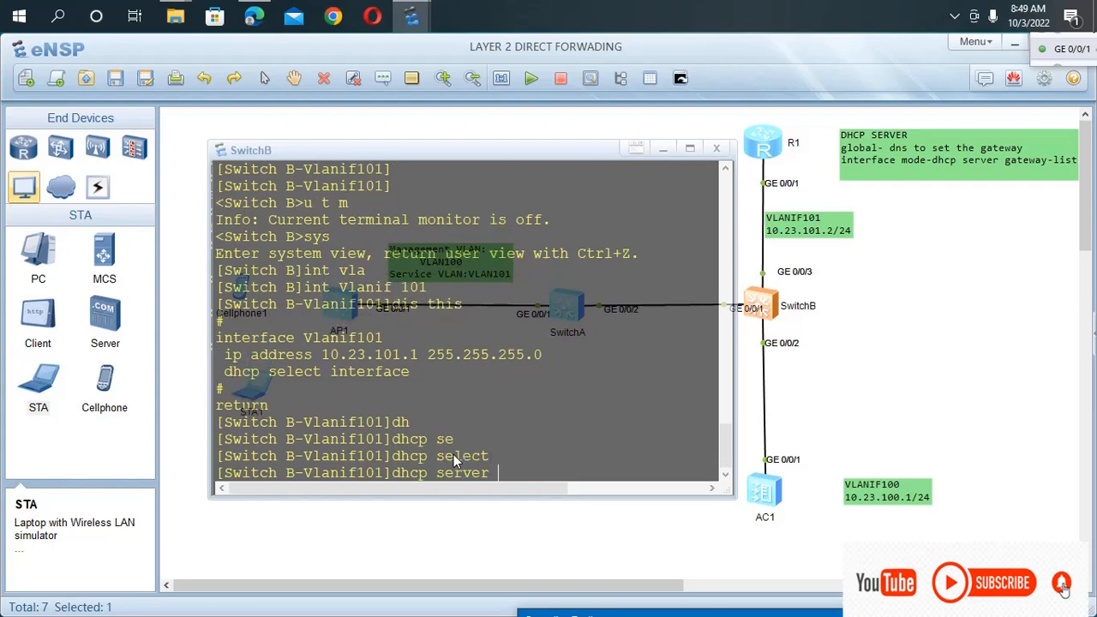
type("g")
key("Tab")
key("Tab")
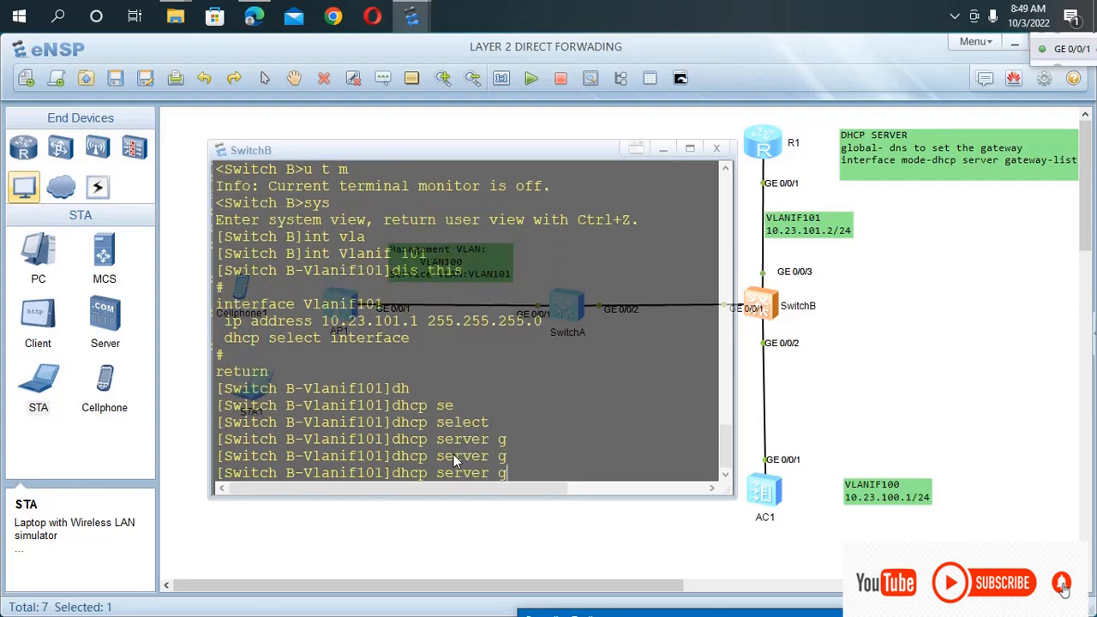
key("BackSpace")
type("d")
key("Tab")
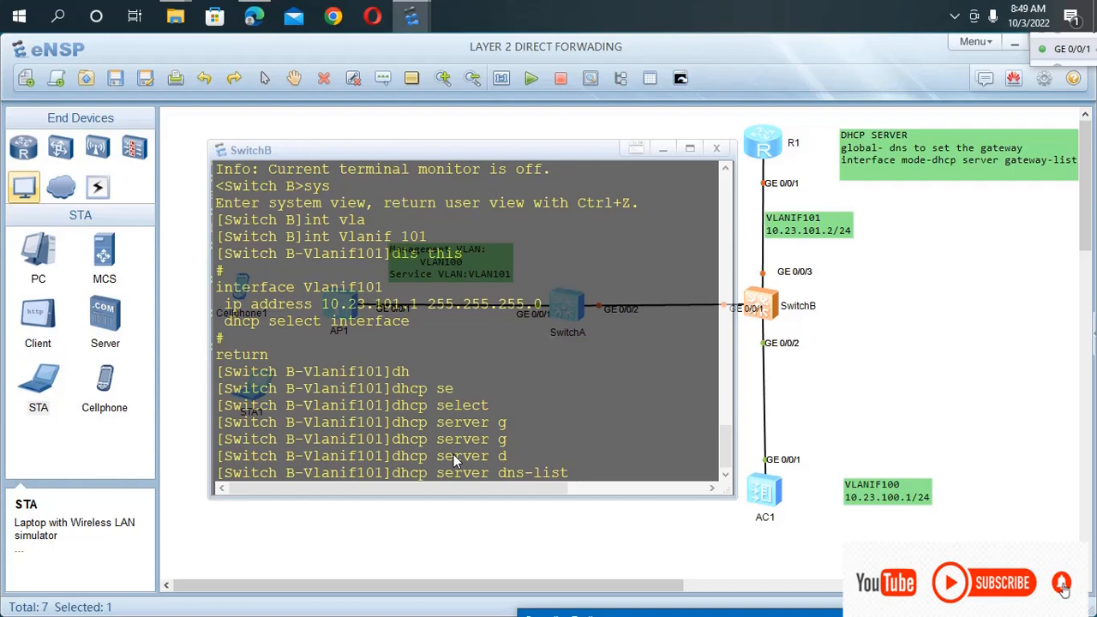
type("10.23.101.2")
key("Return")
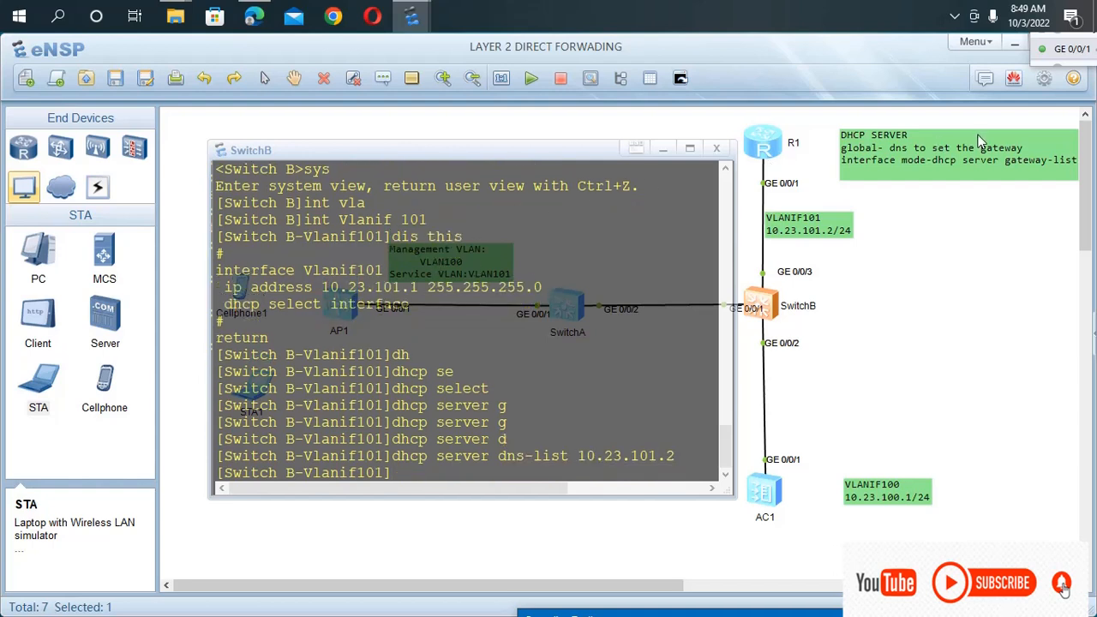
Edit the DHCP SERVER note beside R1 so the global line reads "dns-list" and the interface mode line reads "dhcp server dns-list".
double_click(984, 166)
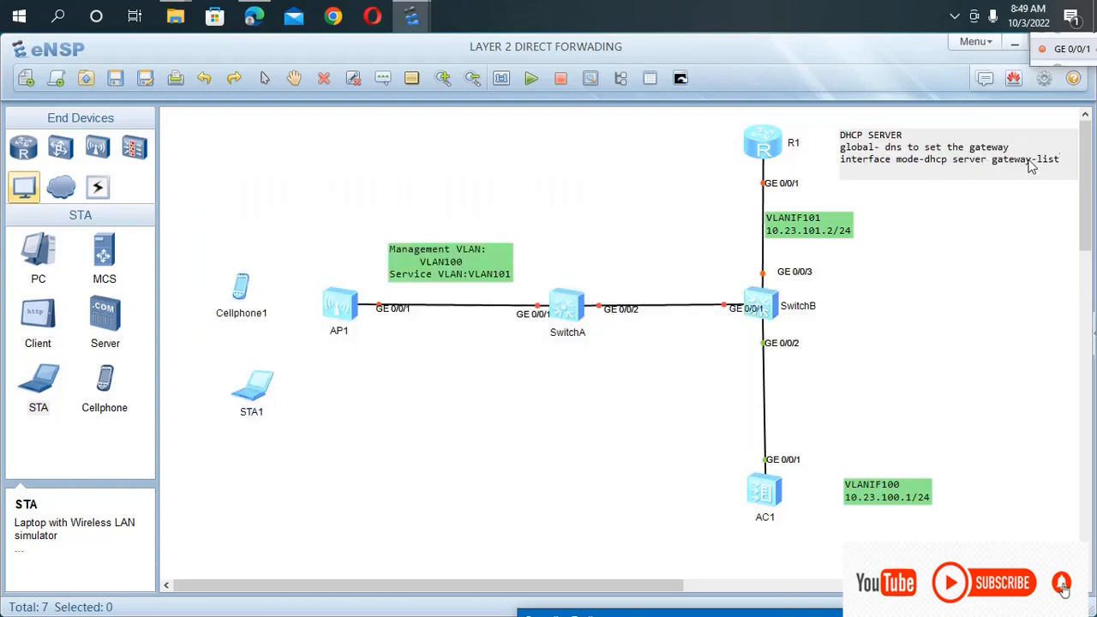
key("BackSpace")
key("BackSpace")
key("BackSpace")
key("BackSpace")
key("BackSpace")
key("BackSpace")
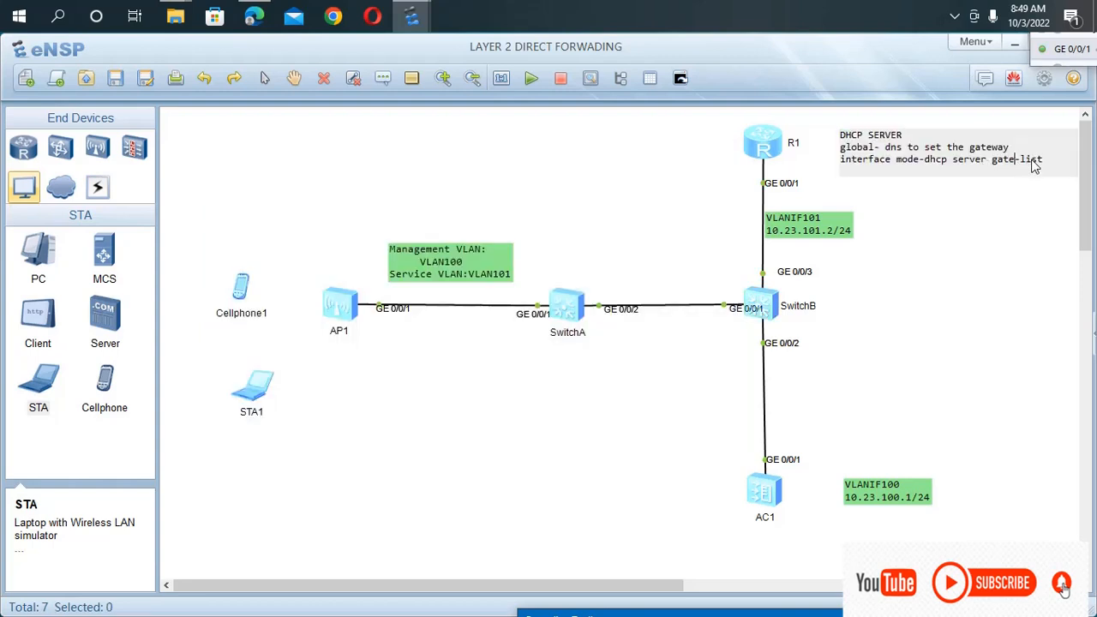
key("BackSpace")
type("dns")
left_click(899, 147)
type("-list")
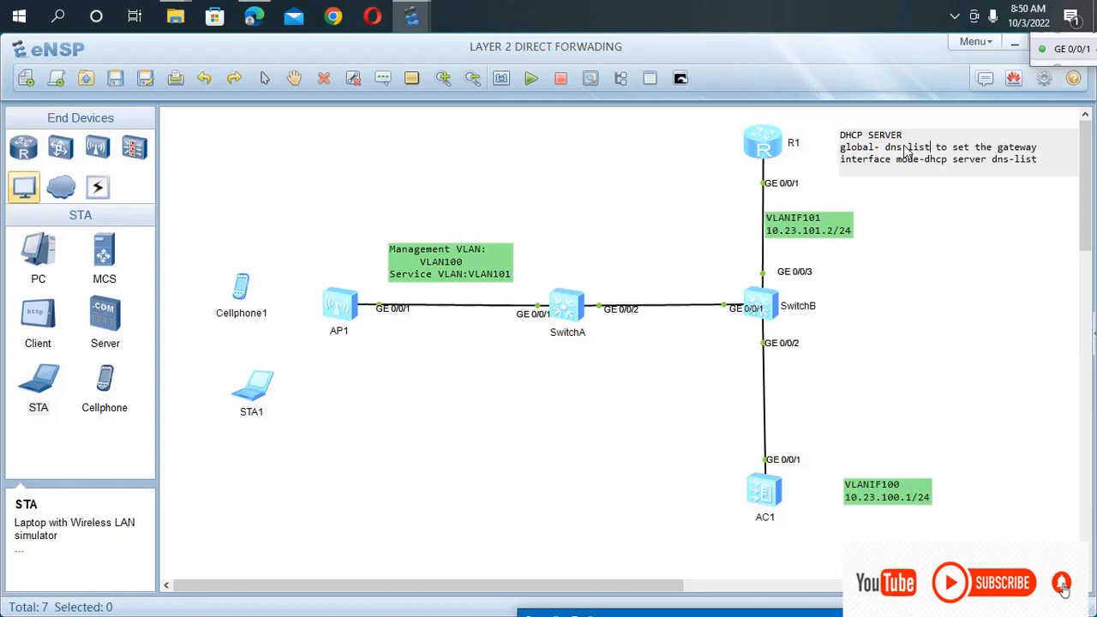
left_click(920, 300)
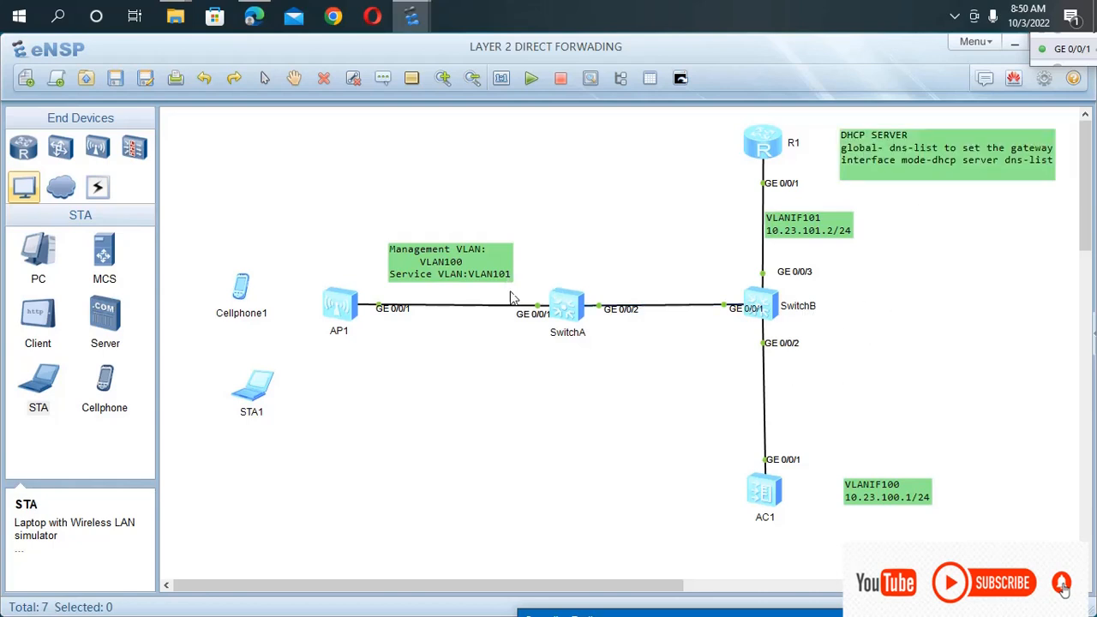
Reopen SwitchB's console and review the Vlanif101 address, DHCP mode and DNS list entries with dis this.
double_click(756, 307)
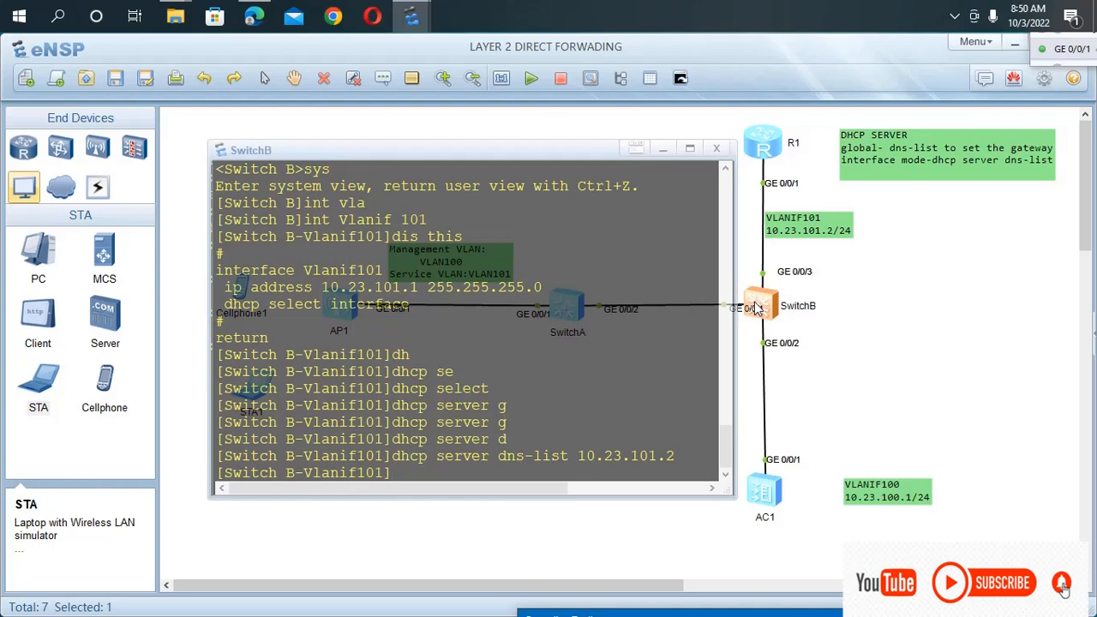
type("dis bth")
key("BackSpace")
key("BackSpace")
key("BackSpace")
type("this")
key("Return")
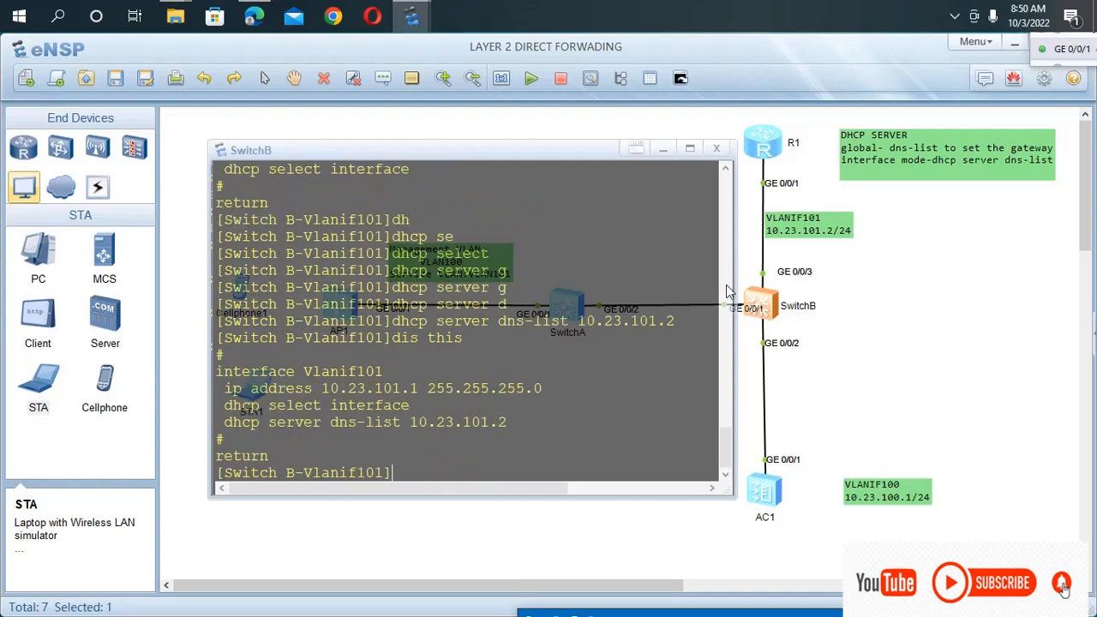
left_click_drag(428, 409, 446, 405)
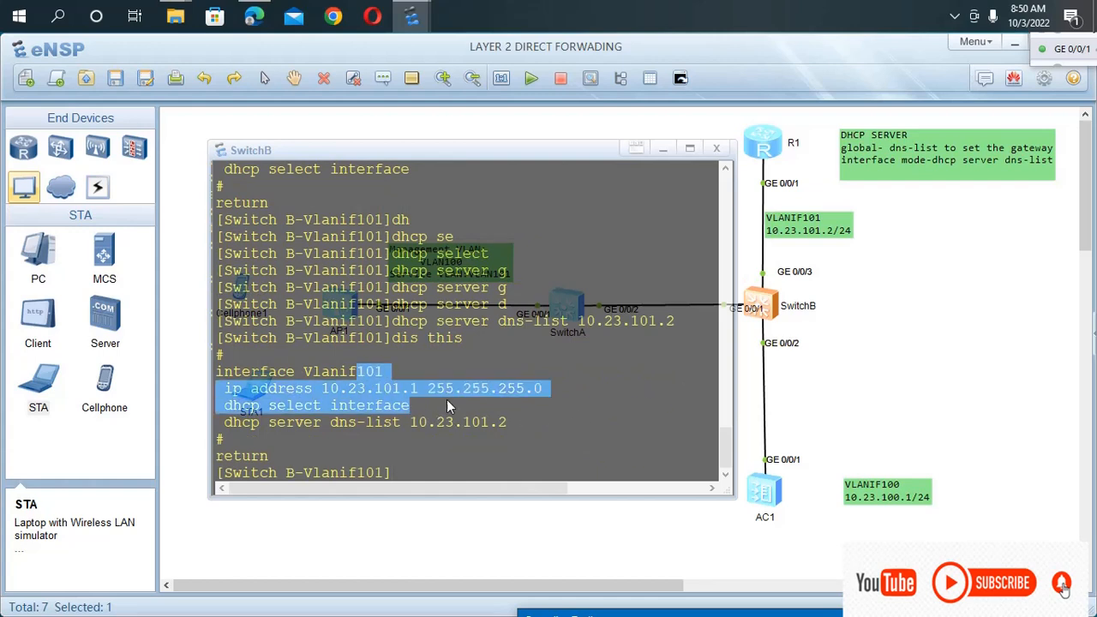
left_click_drag(509, 439, 276, 360)
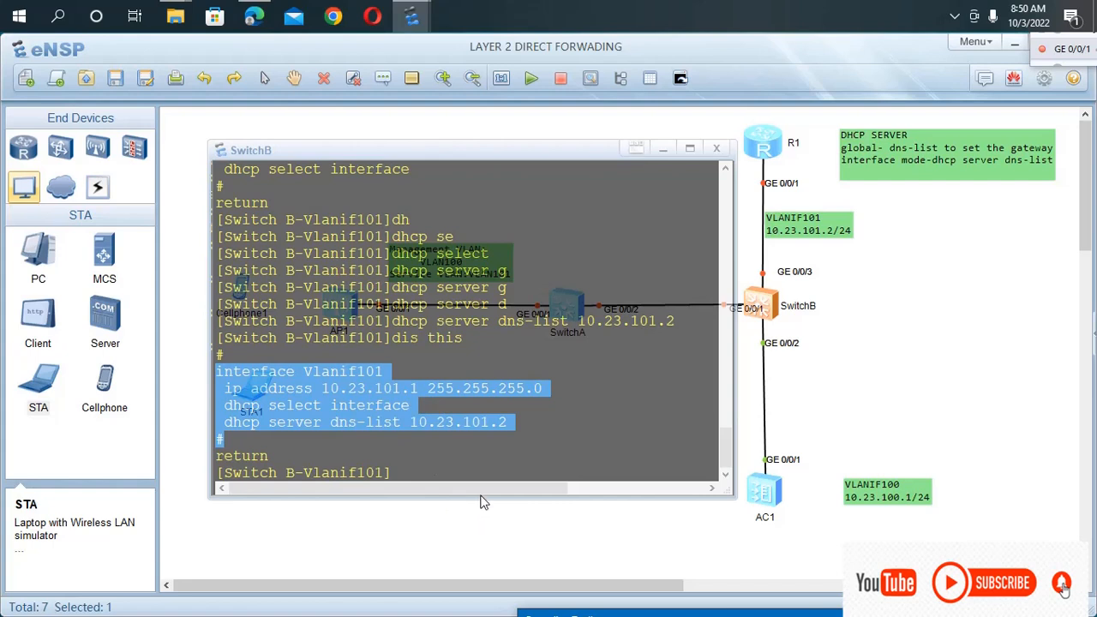
left_click(563, 441)
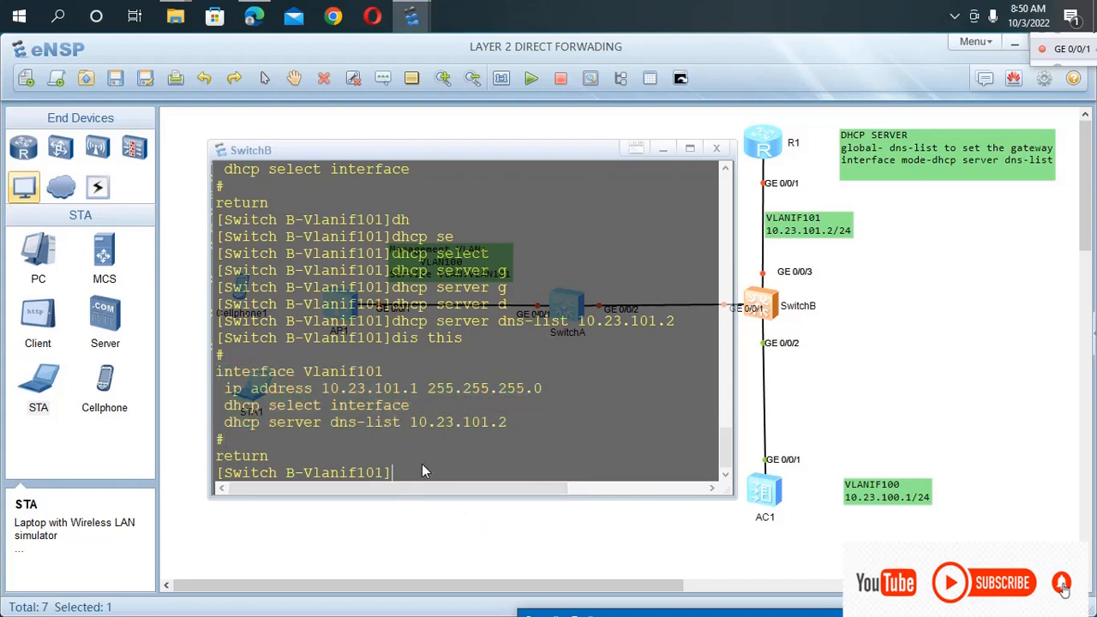
left_click(597, 559)
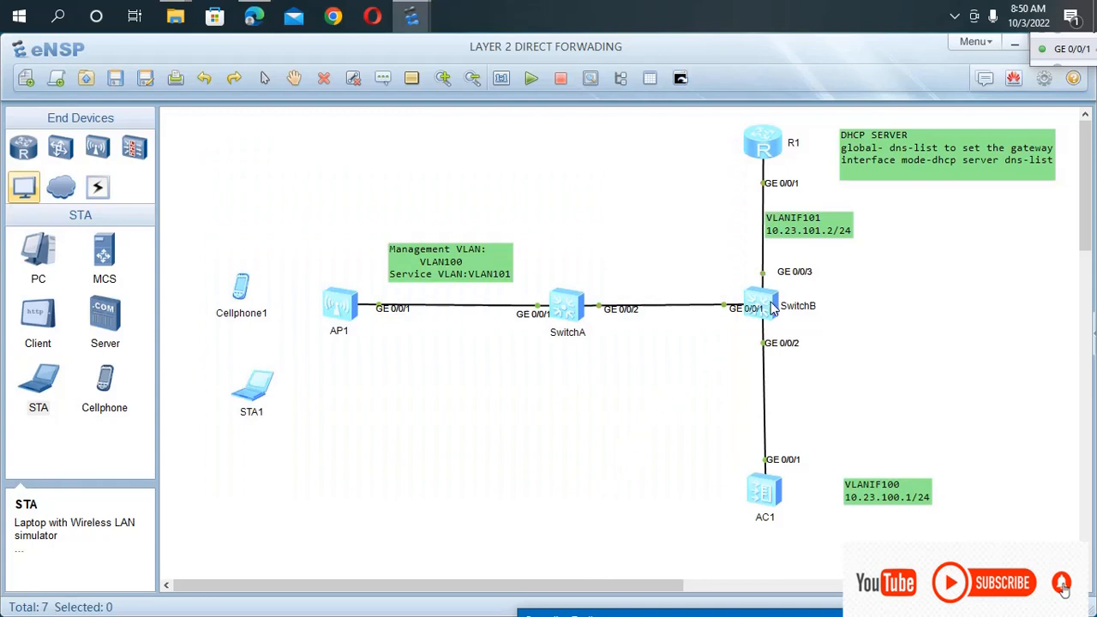
Return SwitchB to the user view and save its configuration to the device, confirming the overwrite with y.
double_click(774, 308)
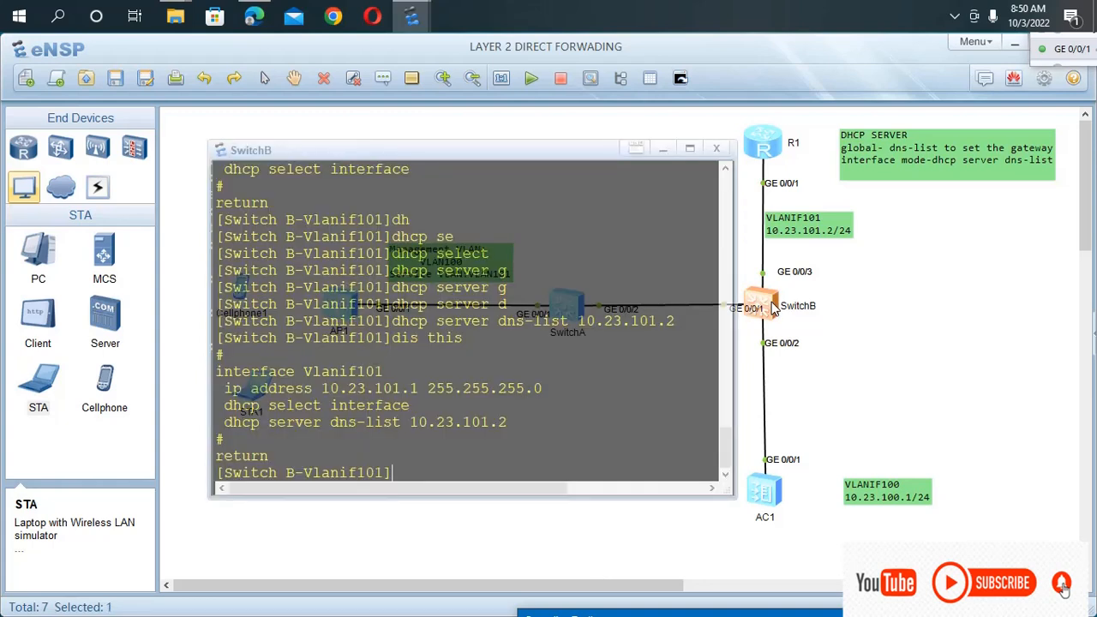
key("ctrl+z")
type("save")
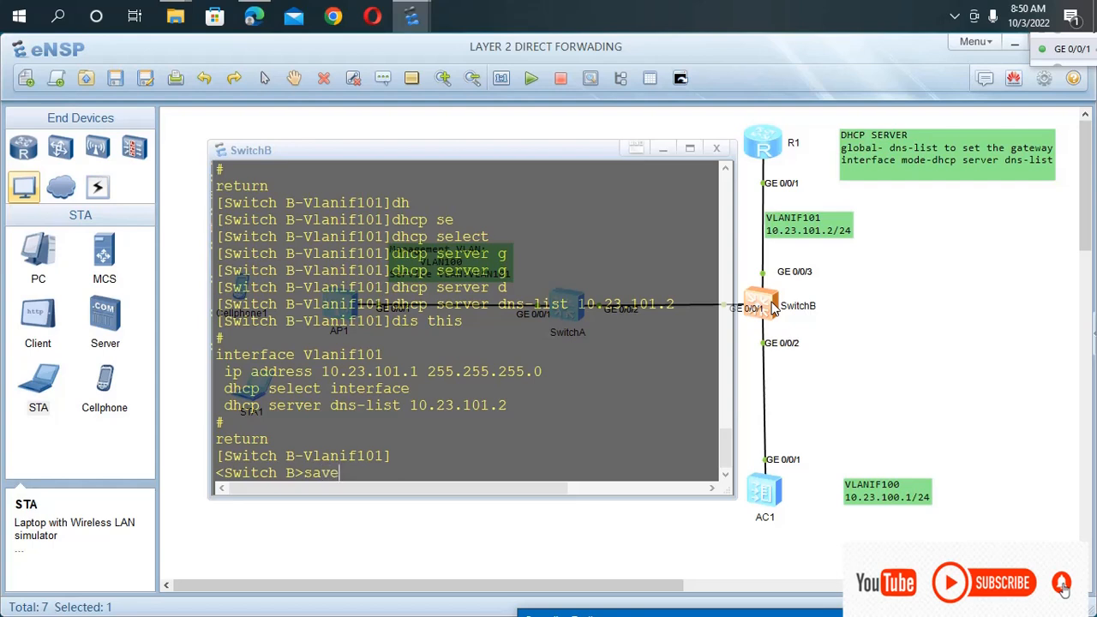
key("Return")
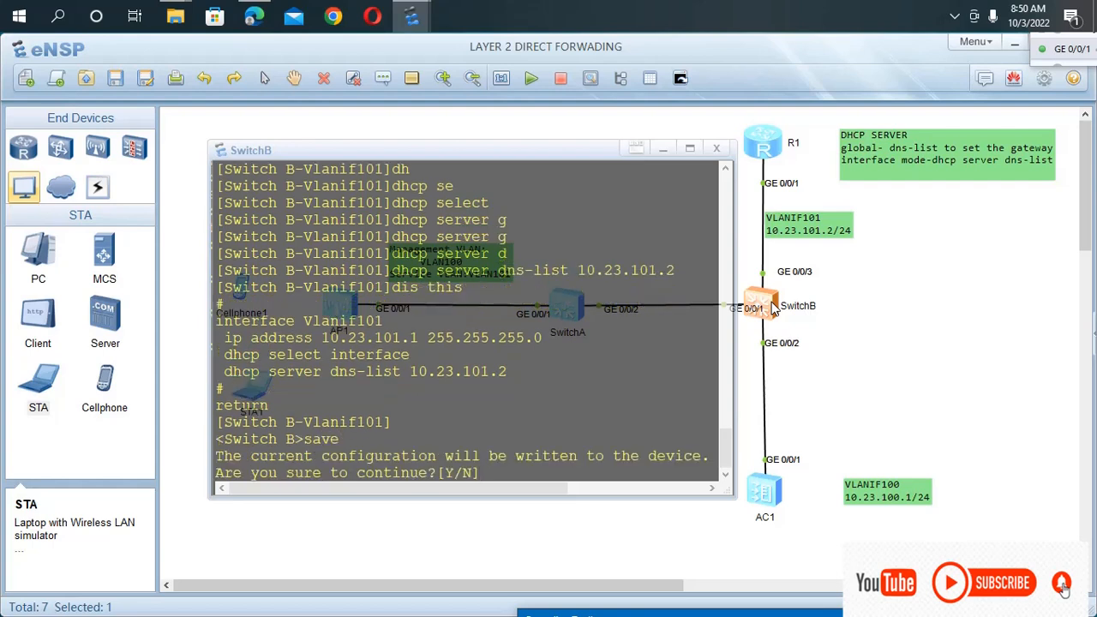
type("y")
key("Return")
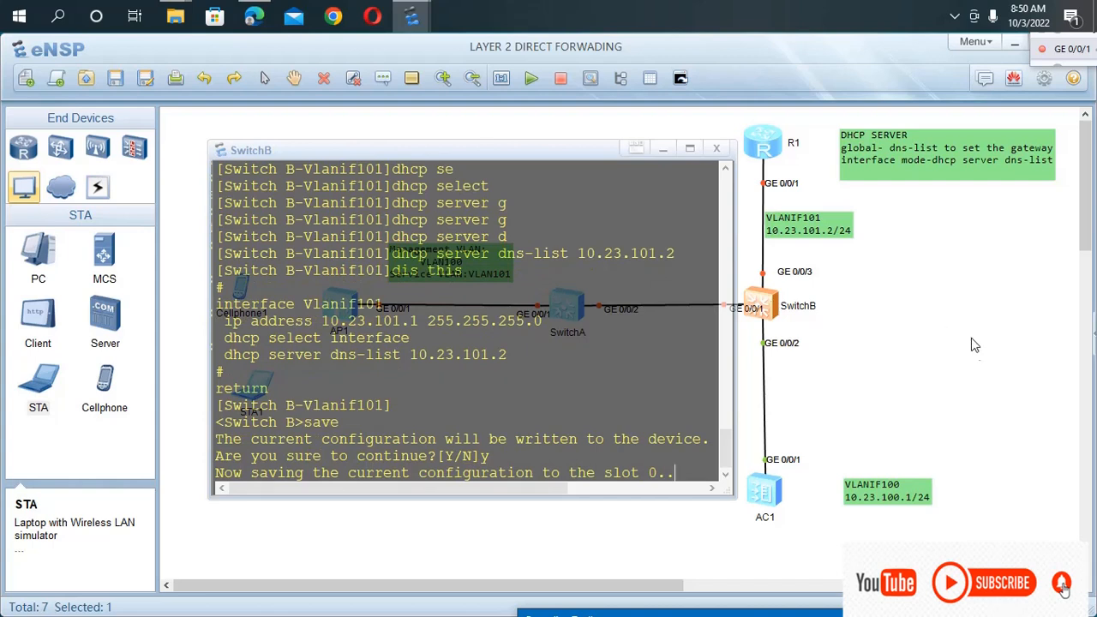
left_click(956, 428)
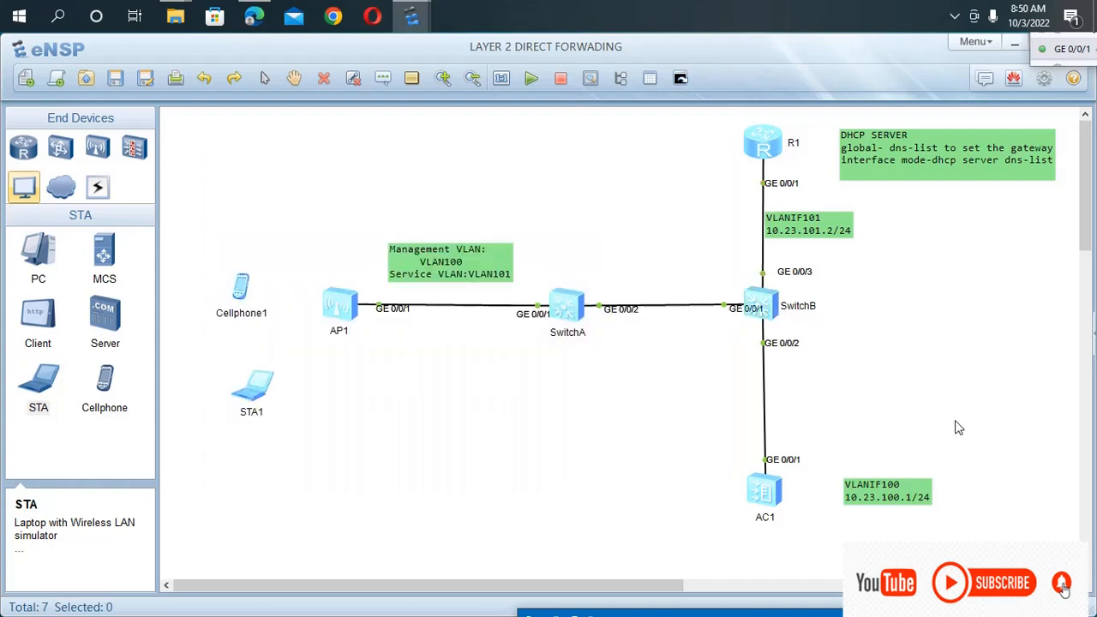
Save the topology and stop AP1.
left_click(116, 79)
left_click_drag(298, 269, 374, 338)
right_click(348, 291)
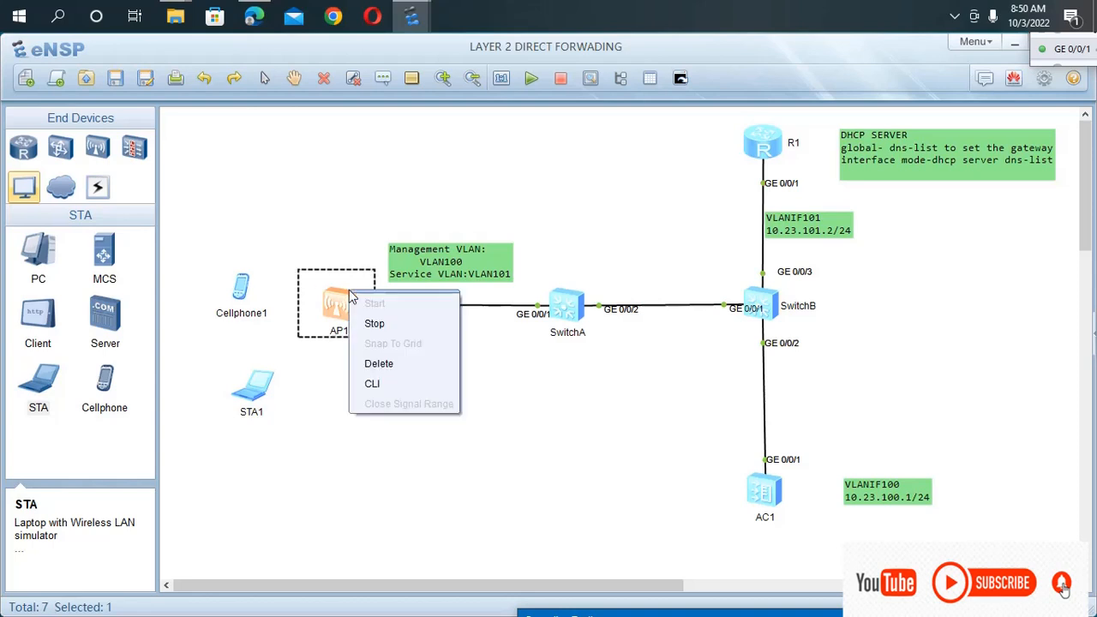
left_click(373, 323)
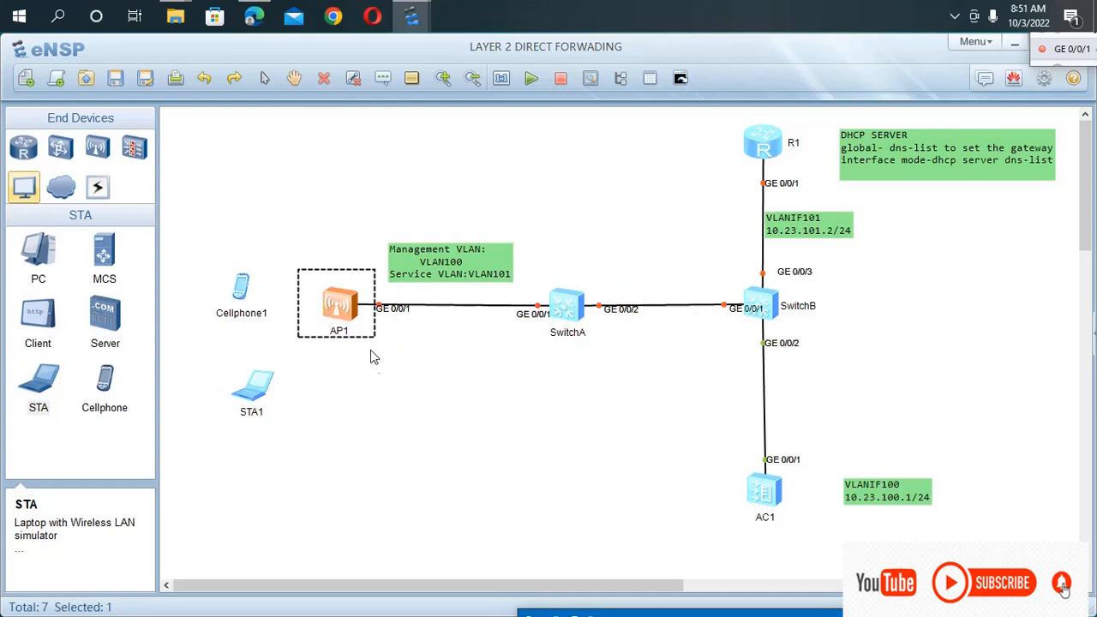
Copy the MAC address from AP1's configuration settings and minimise its settings window.
right_click(344, 307)
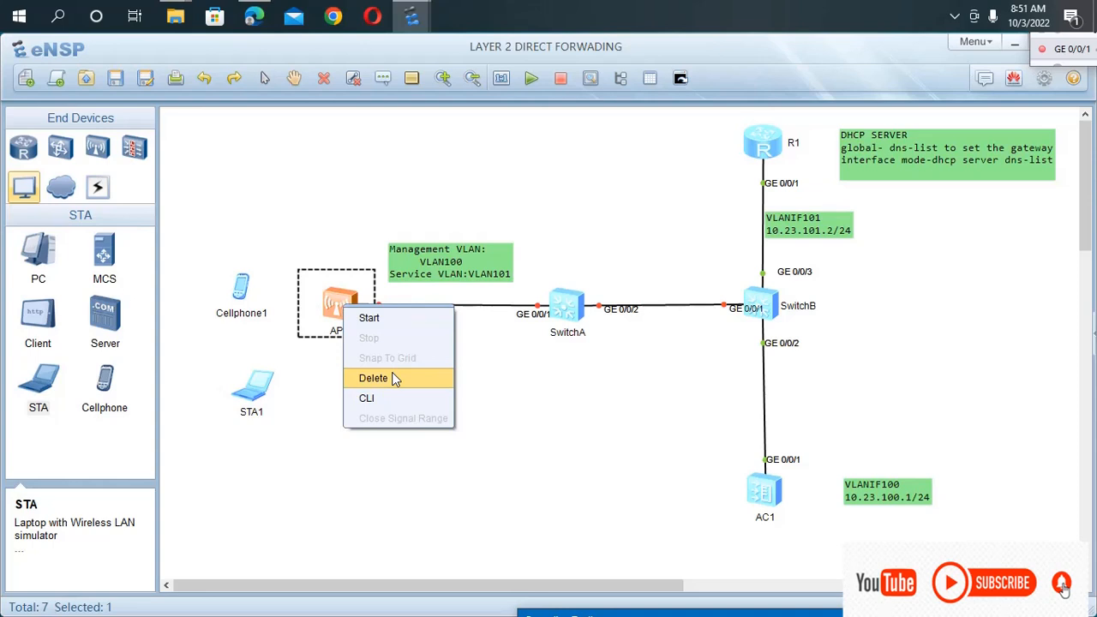
left_click(303, 375)
right_click(343, 311)
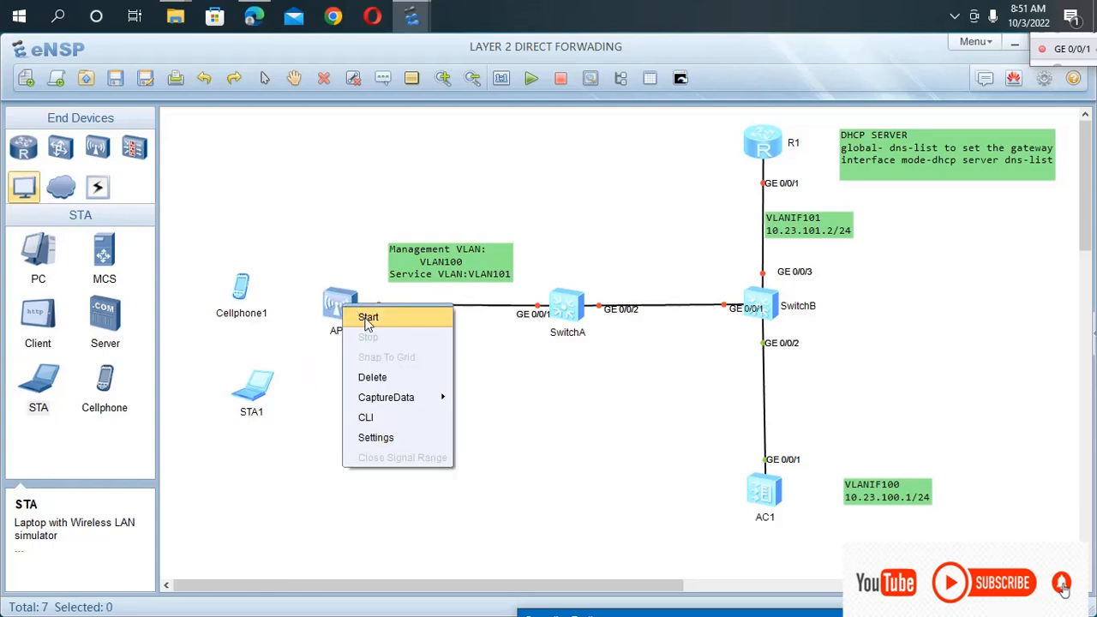
left_click(398, 437)
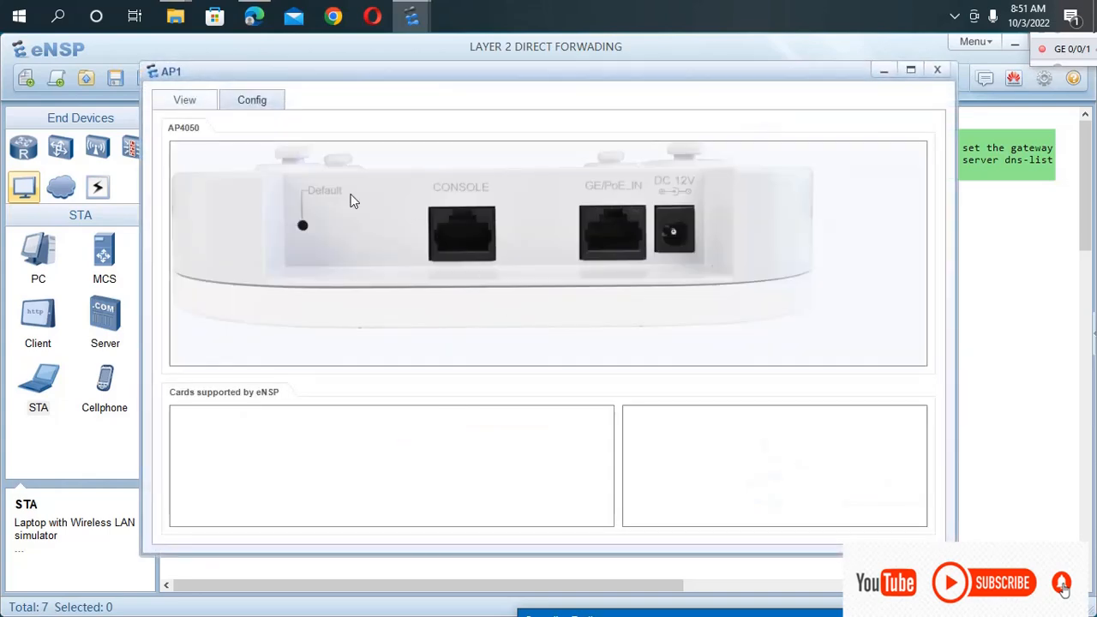
left_click(251, 101)
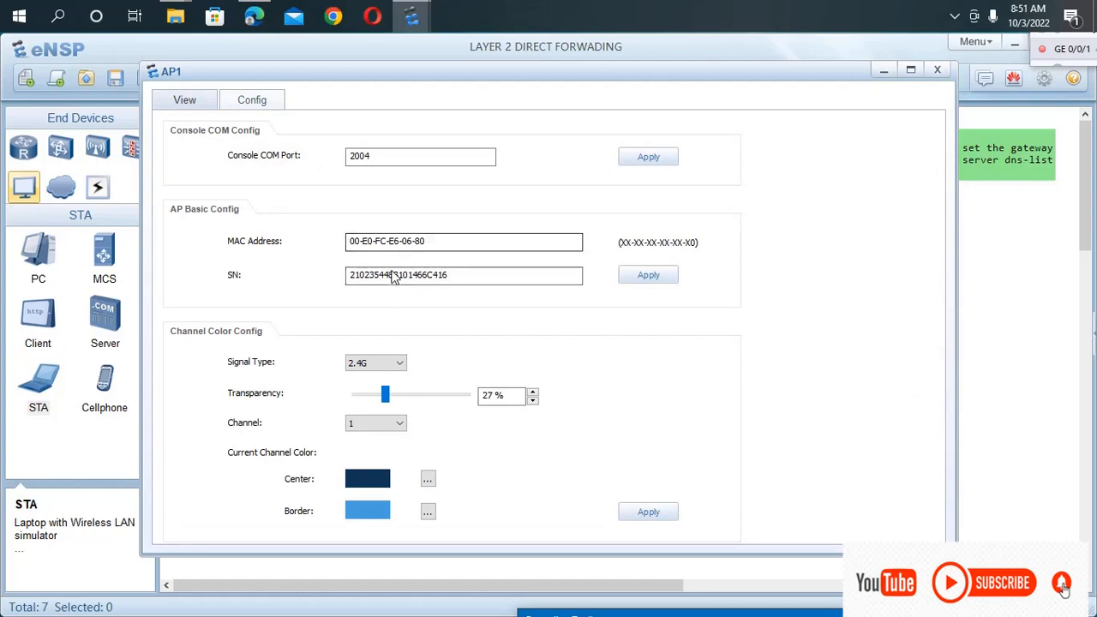
left_click_drag(435, 246, 345, 241)
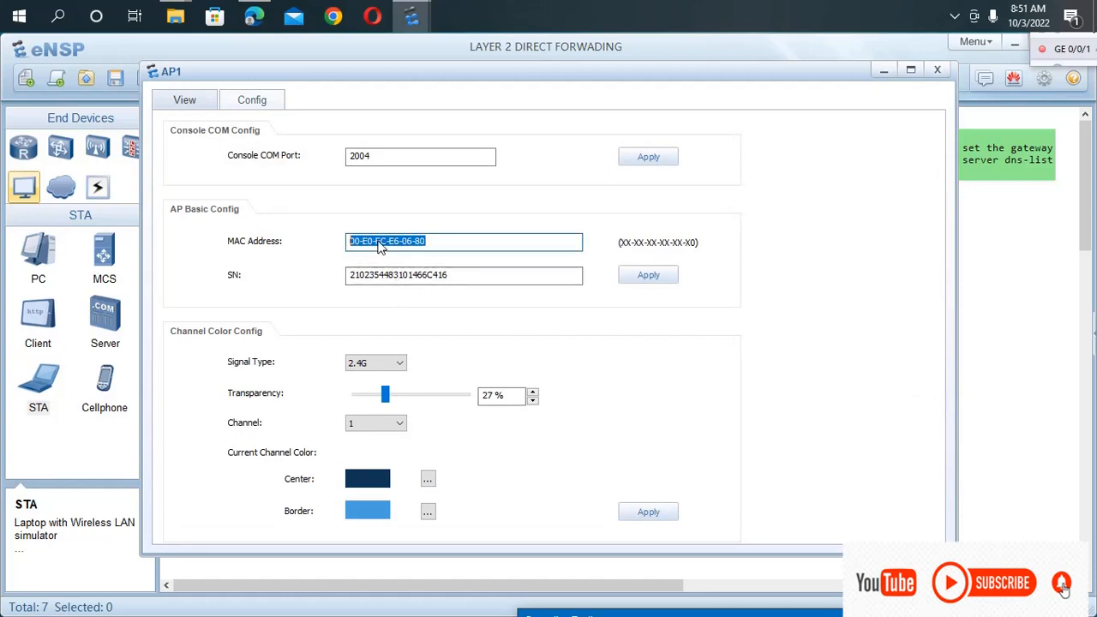
right_click(384, 244)
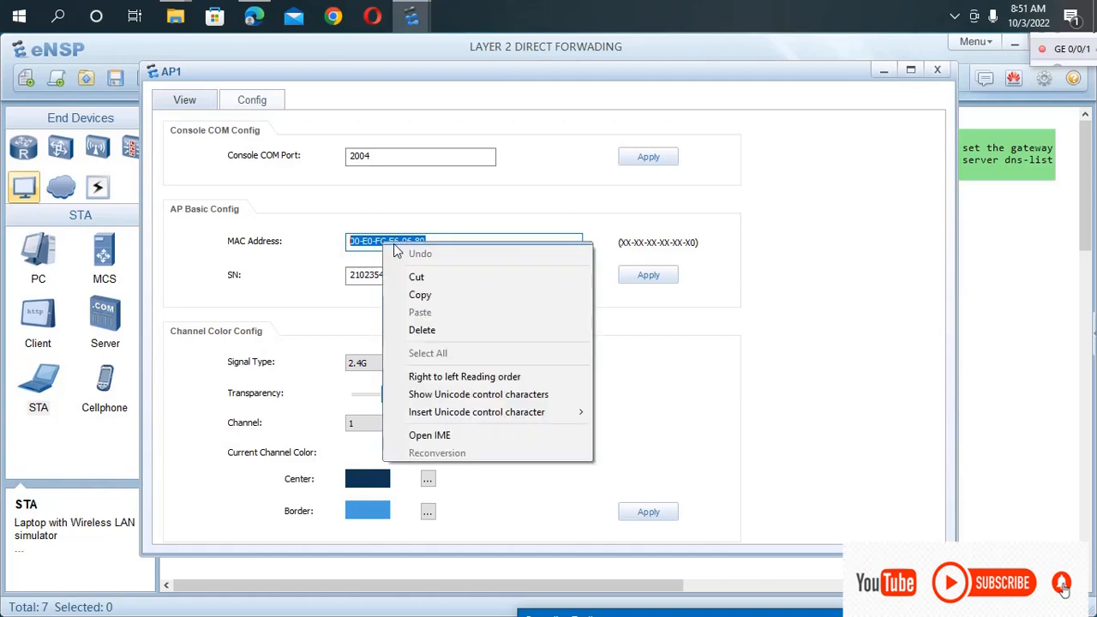
left_click(455, 297)
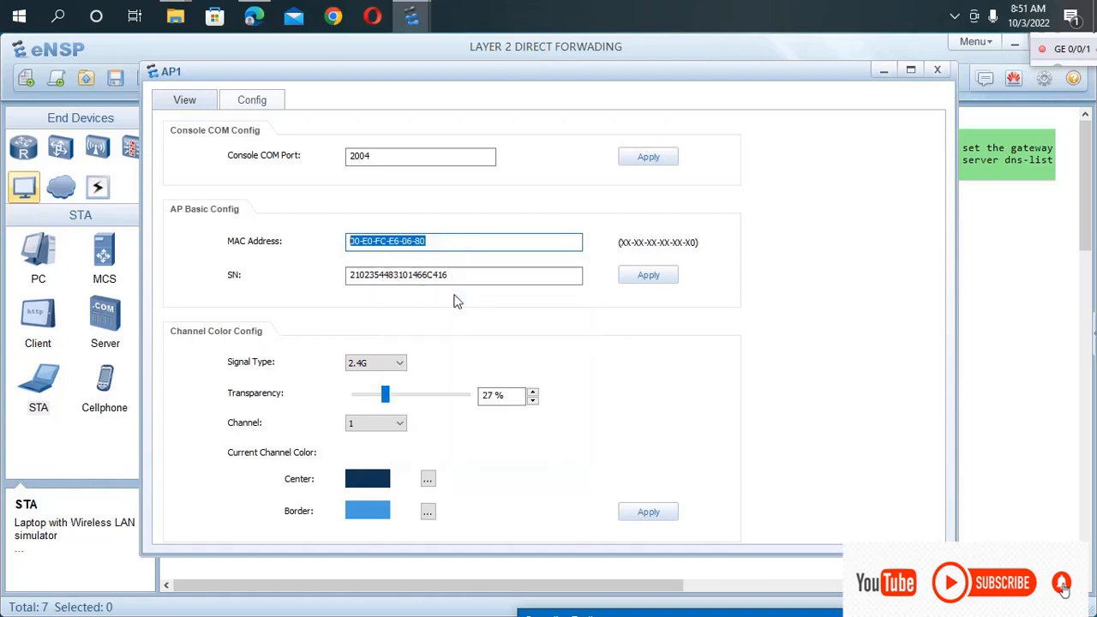
left_click(883, 70)
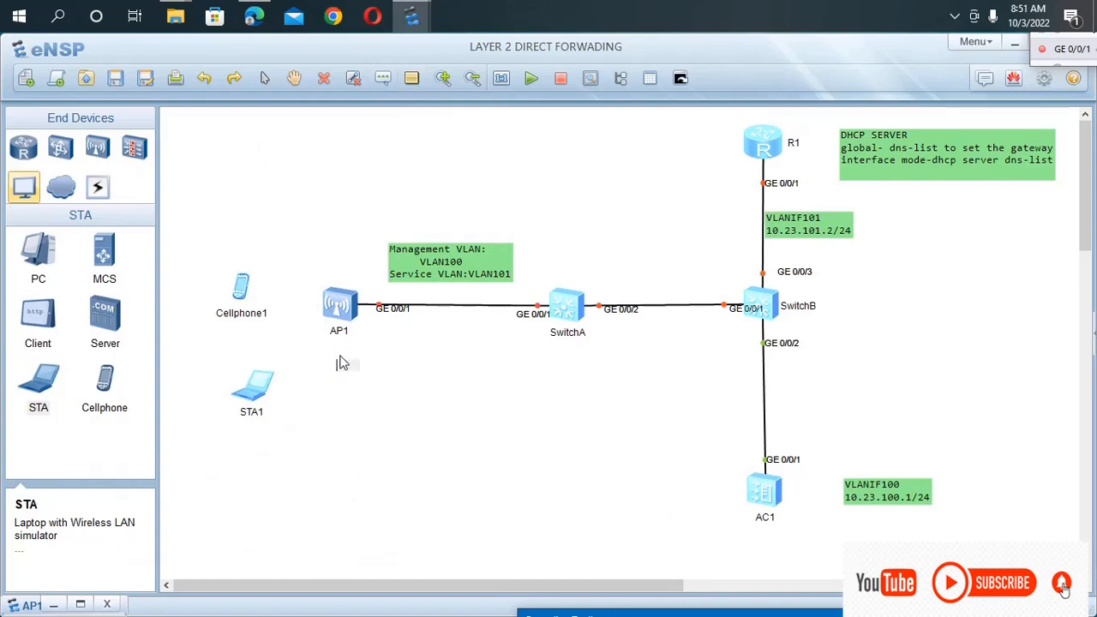
Add a text note with AP1's MAC address, reformat it as 00E0-FCE6-0680, and place it directly beneath AP1.
key("ctrl+v")
left_click(417, 385)
double_click(429, 366)
key("BackSpace")
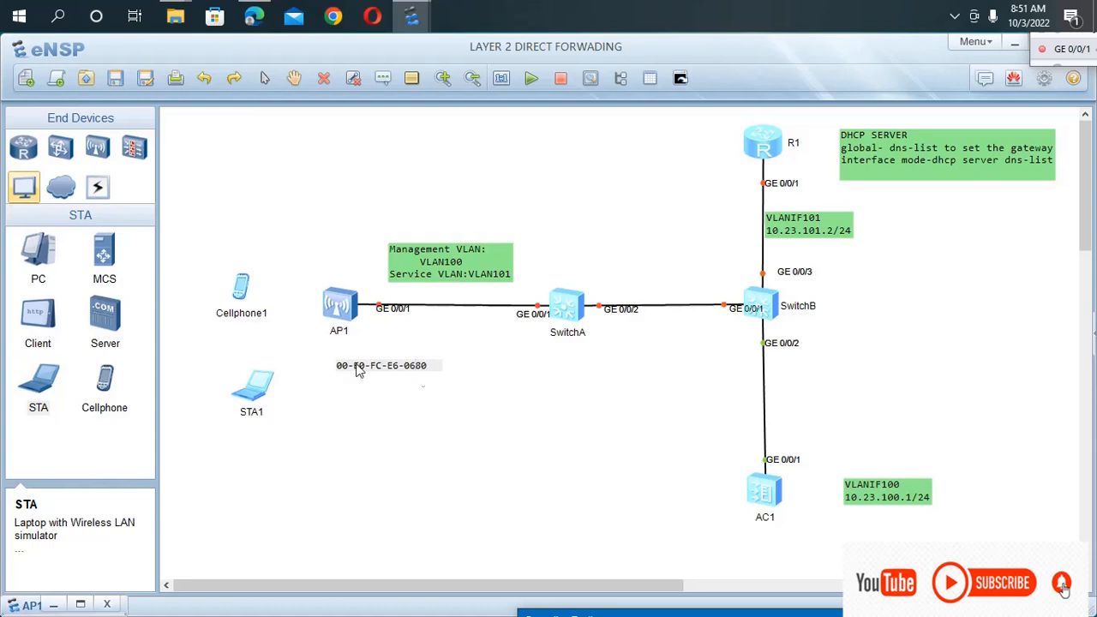
left_click(386, 370)
key("BackSpace")
left_click(348, 365)
key("BackSpace")
left_click(401, 467)
left_click_drag(372, 364, 332, 346)
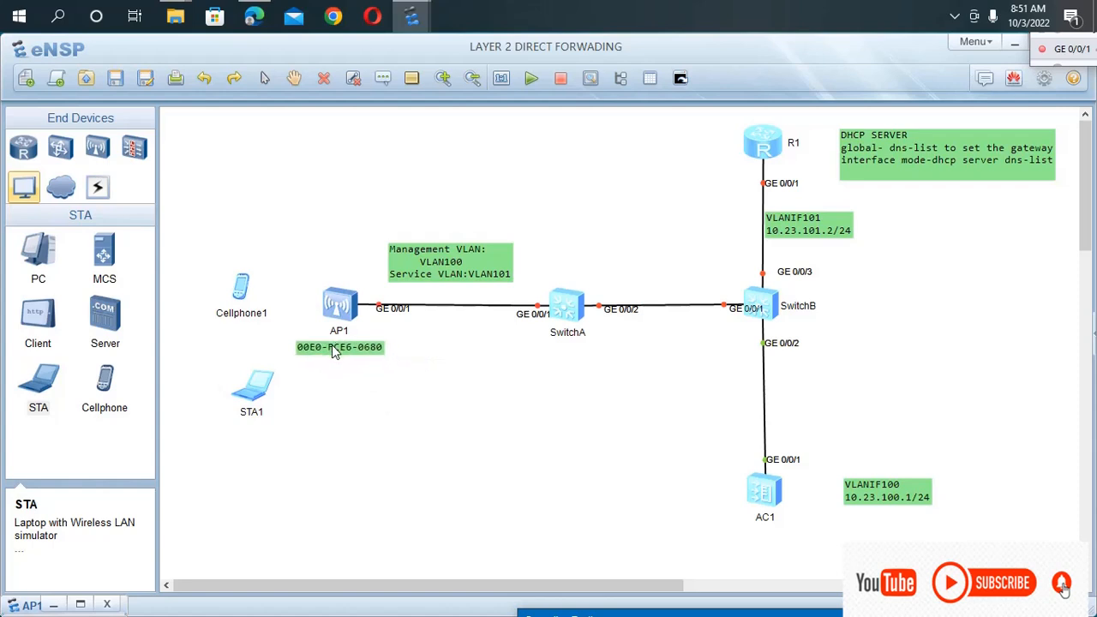
Start AP1 again.
mouse_move(295, 272)
left_mouse_down()
mouse_move(326, 337)
mouse_move(372, 365)
mouse_move(403, 359)
left_mouse_up()
right_click(390, 331)
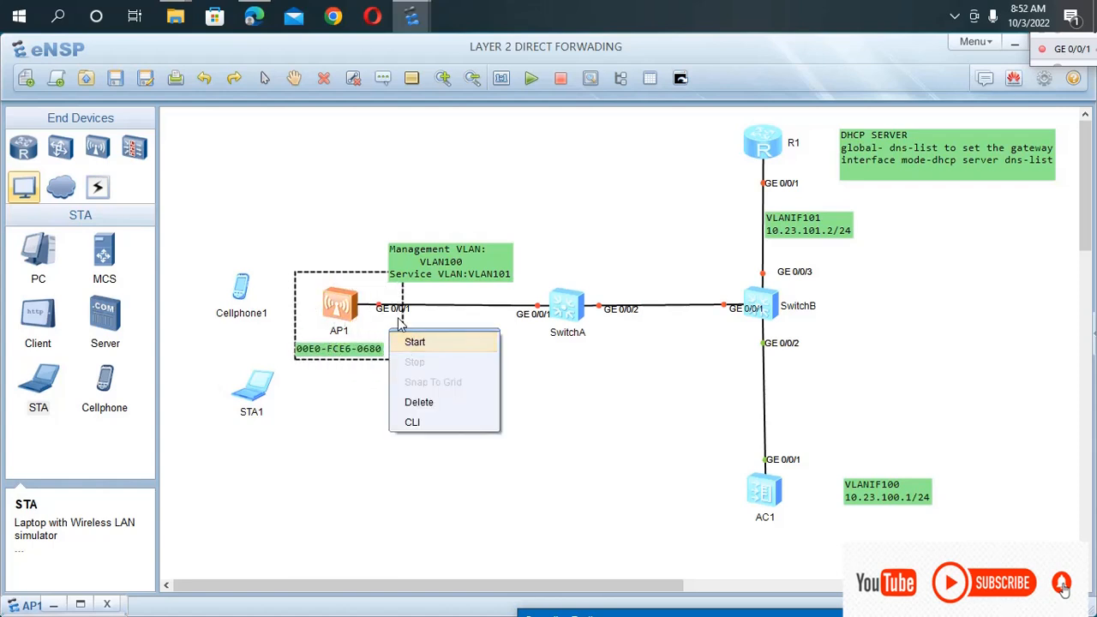
left_click(405, 343)
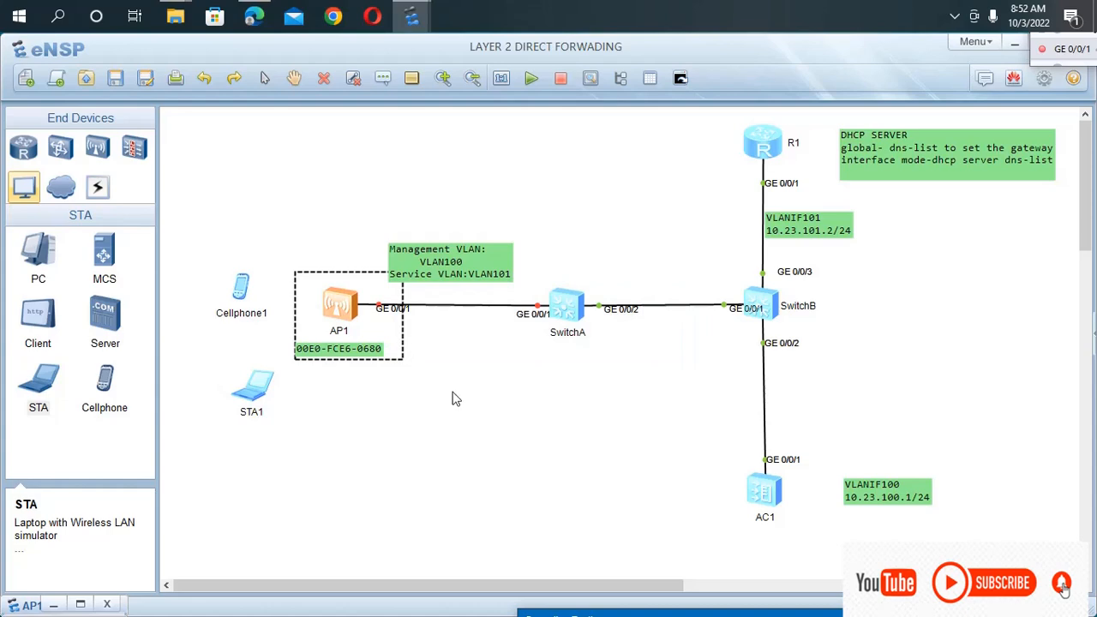
Reopen AC1's console, turn off terminal monitoring with u t m, and enter the system view.
double_click(761, 496)
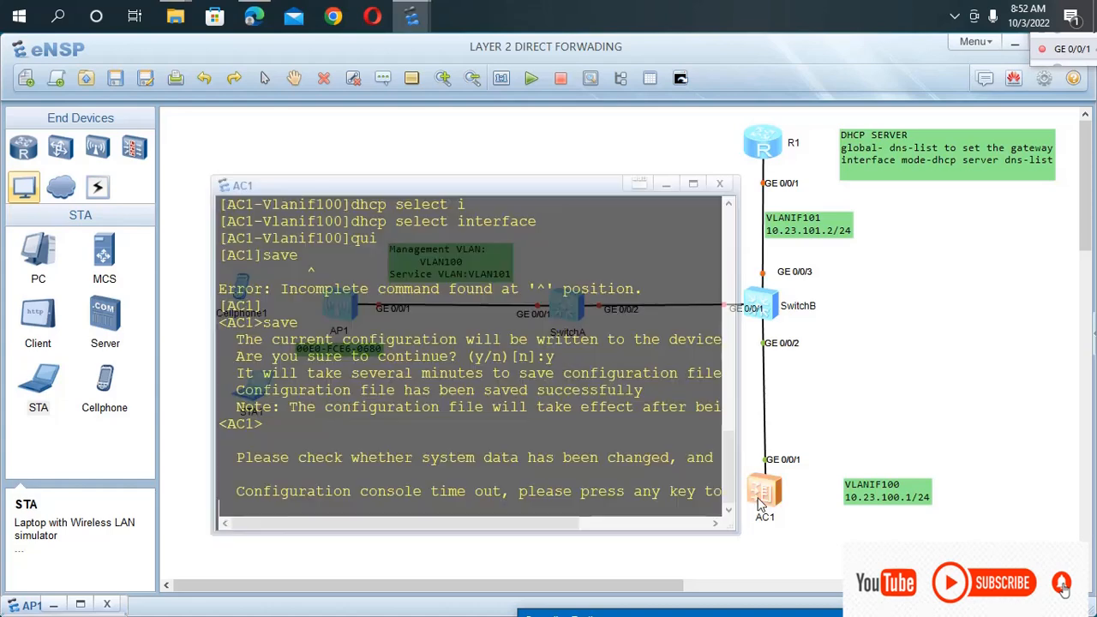
key("Return")
key("Return")
key("Return")
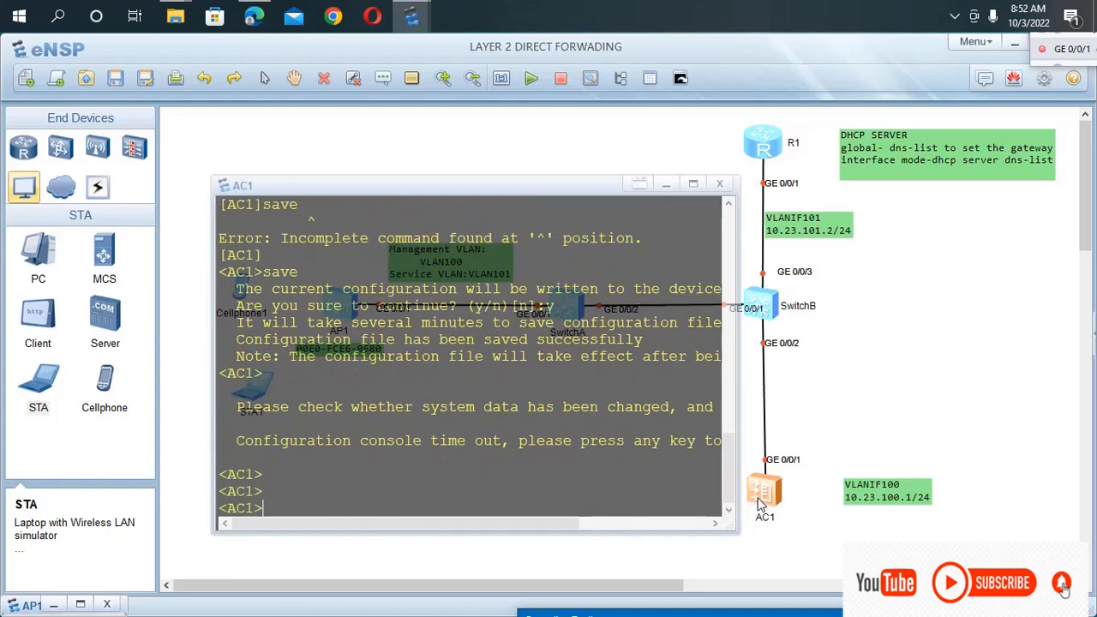
type("sys")
key("BackSpace")
key("BackSpace")
key("BackSpace")
type("u t m")
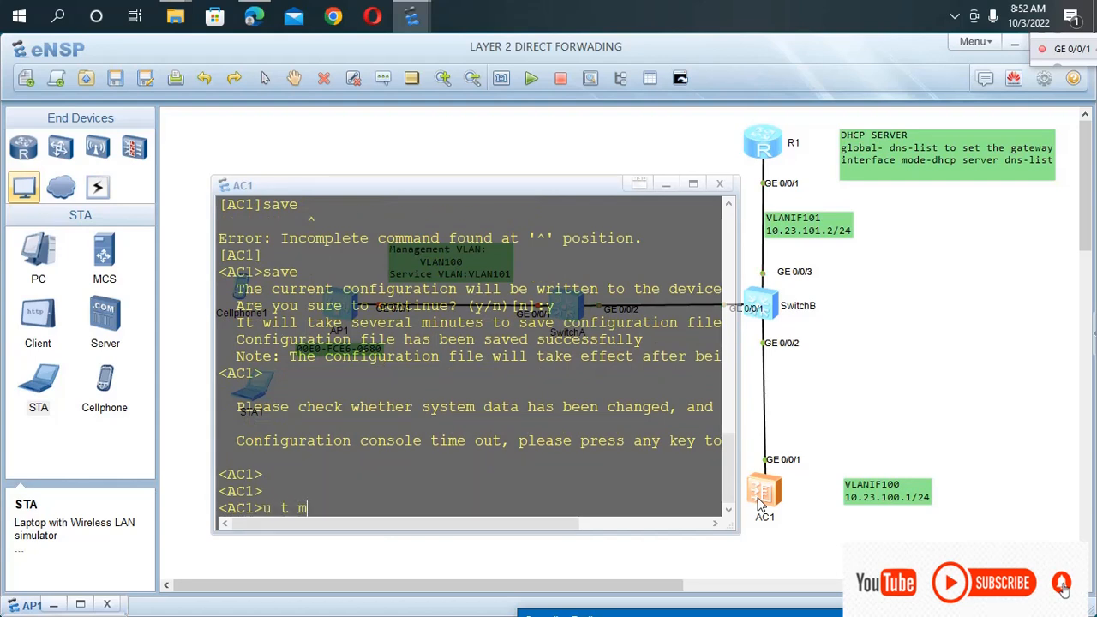
key("Return")
type("sys")
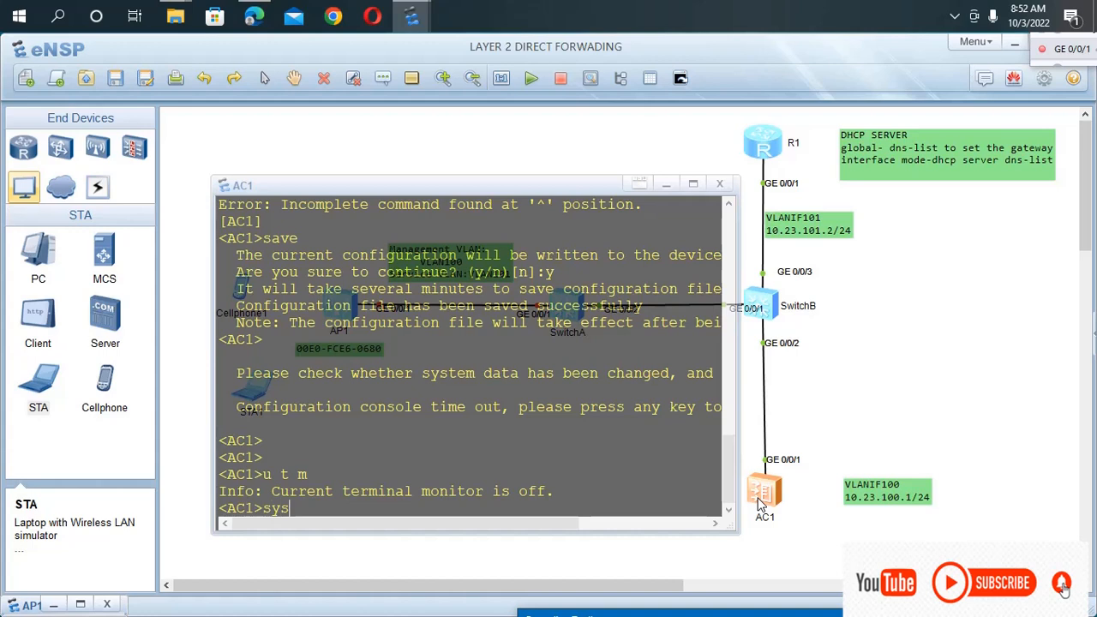
key("Return")
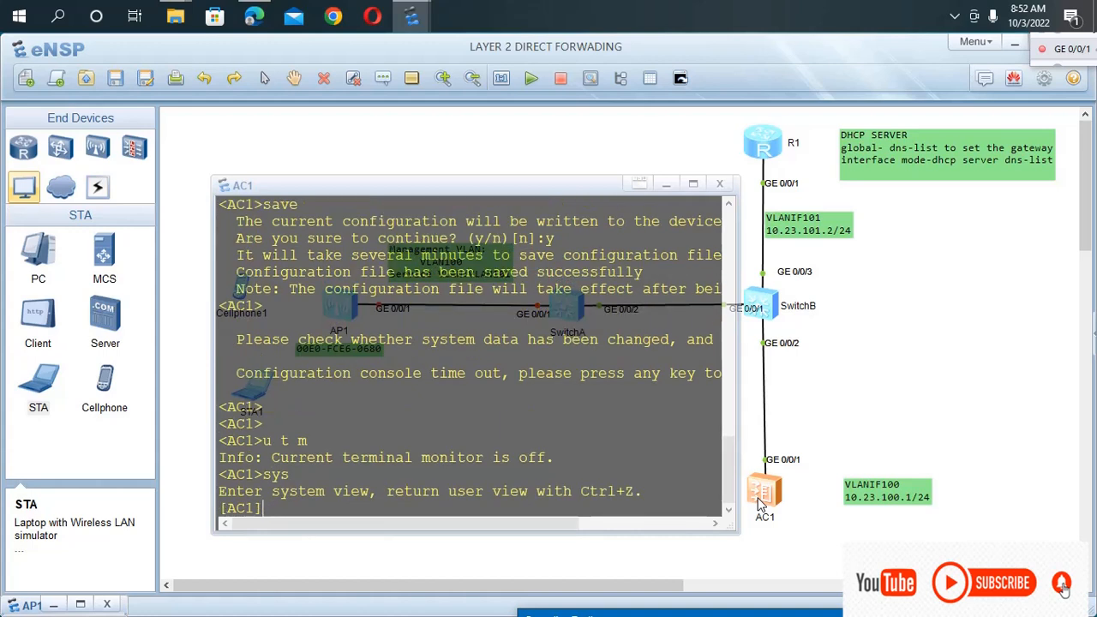
Create the AP group ap-group1 in AC1's WLAN view with ap-group name, and return to the WLAN view.
type("wla")
key("Tab")
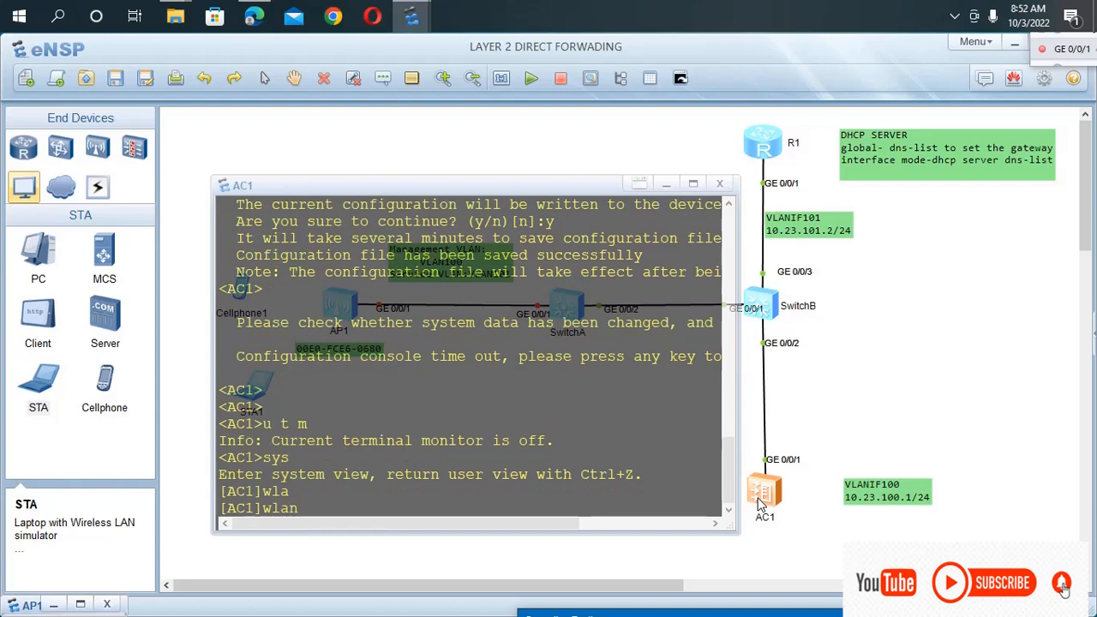
key("Return")
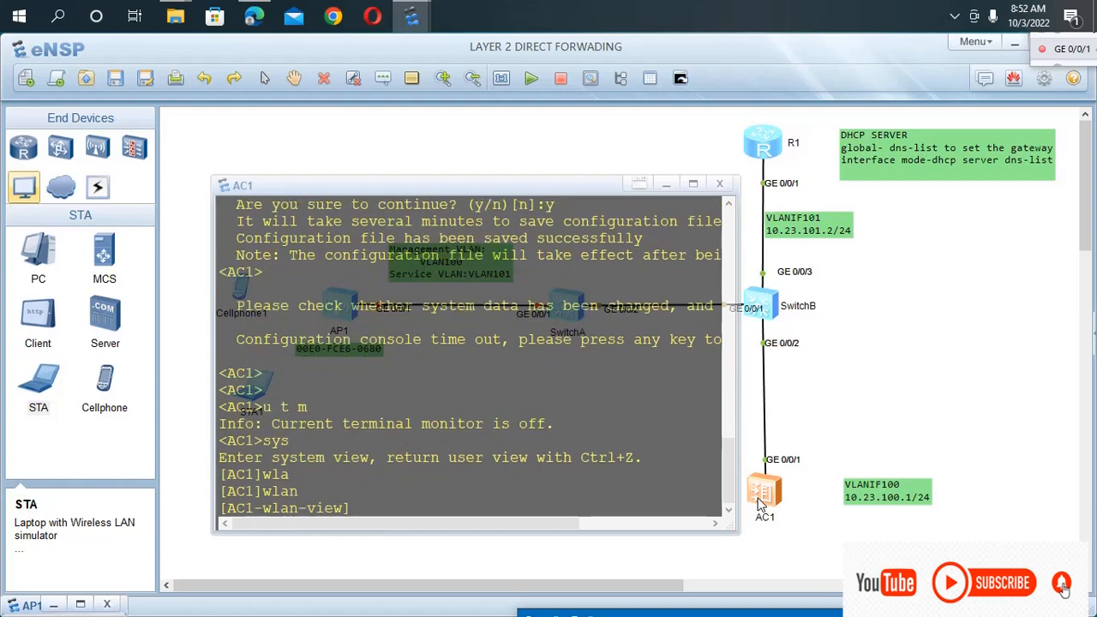
type("ap-g")
key("Tab")
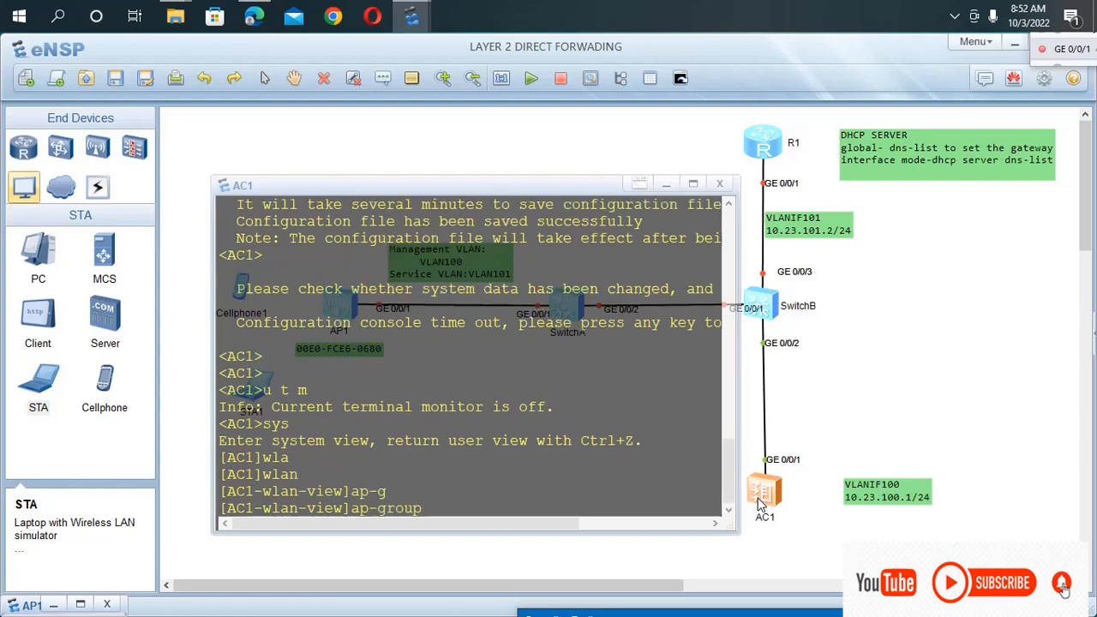
type("n")
key("Tab")
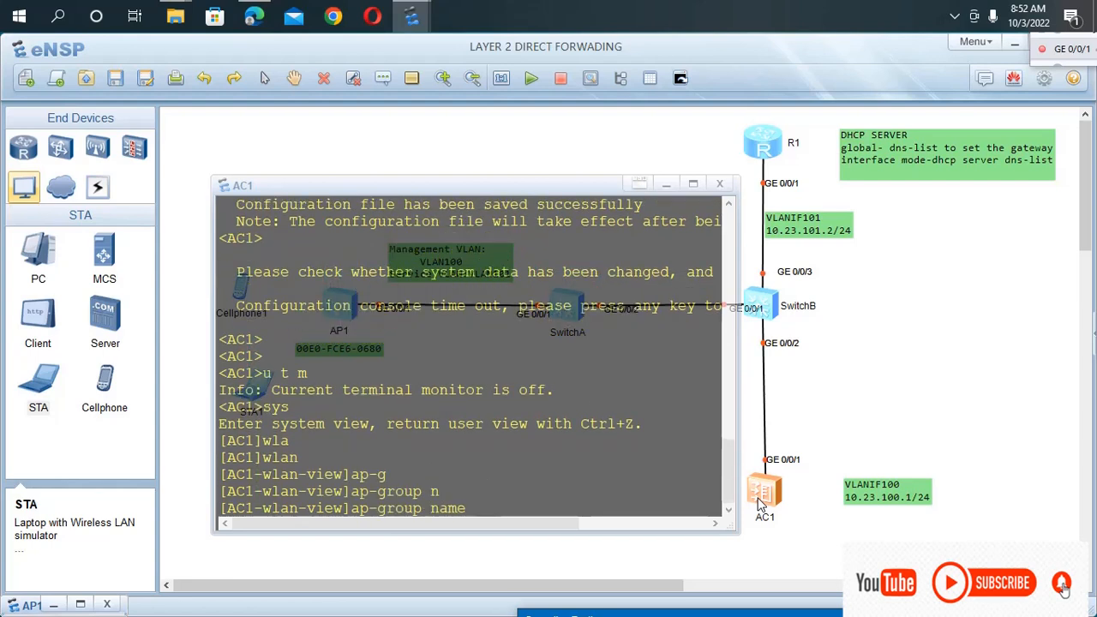
type("ap-group1")
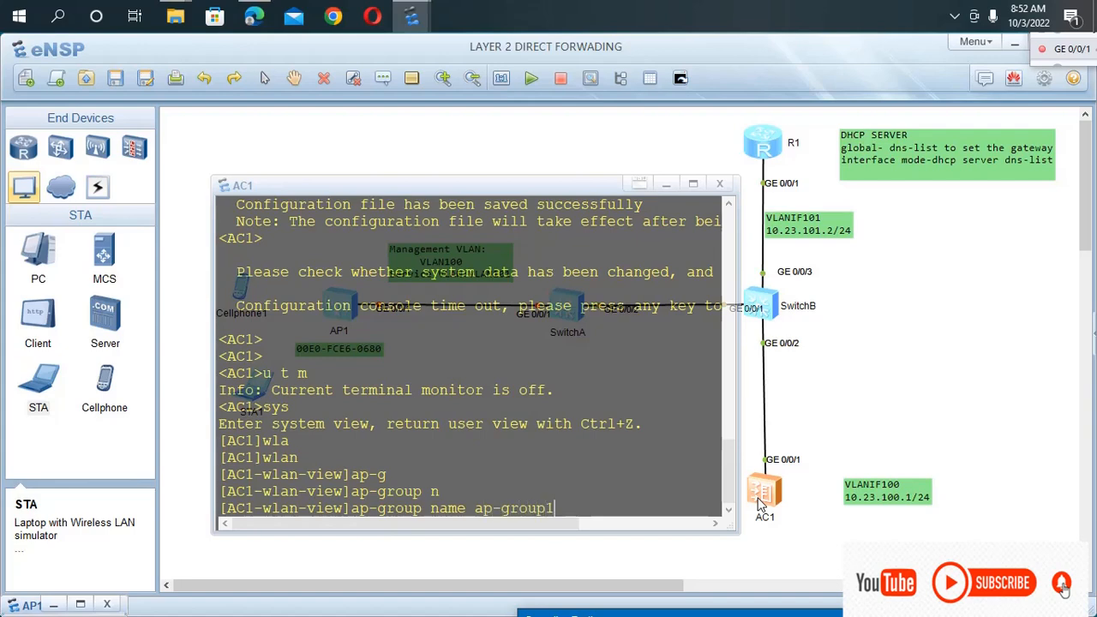
key("Return")
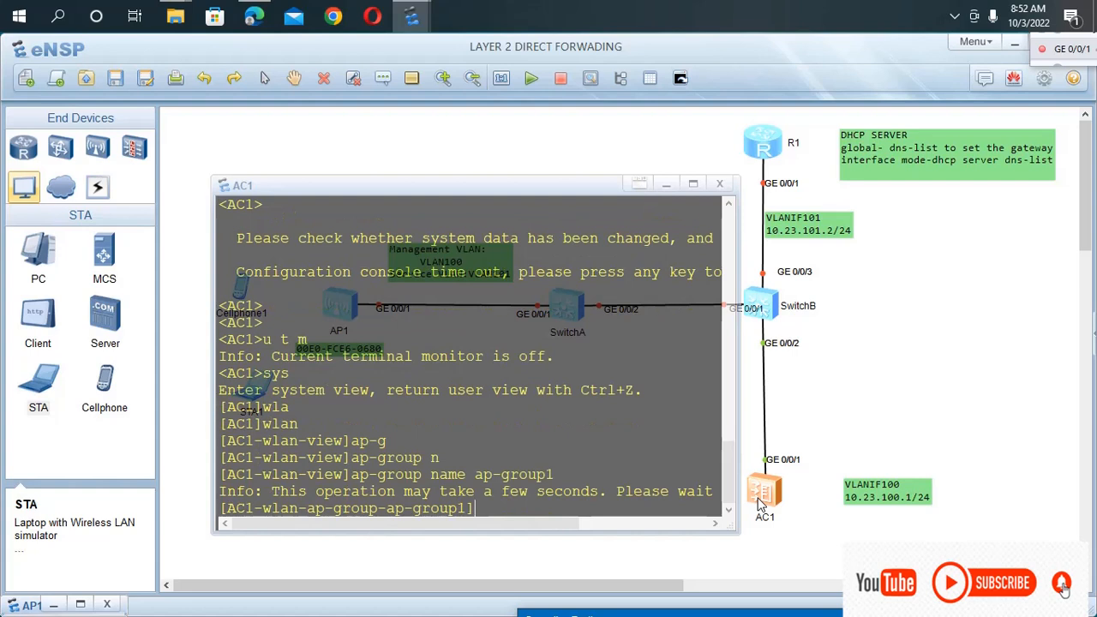
type("qu")
key("Return")
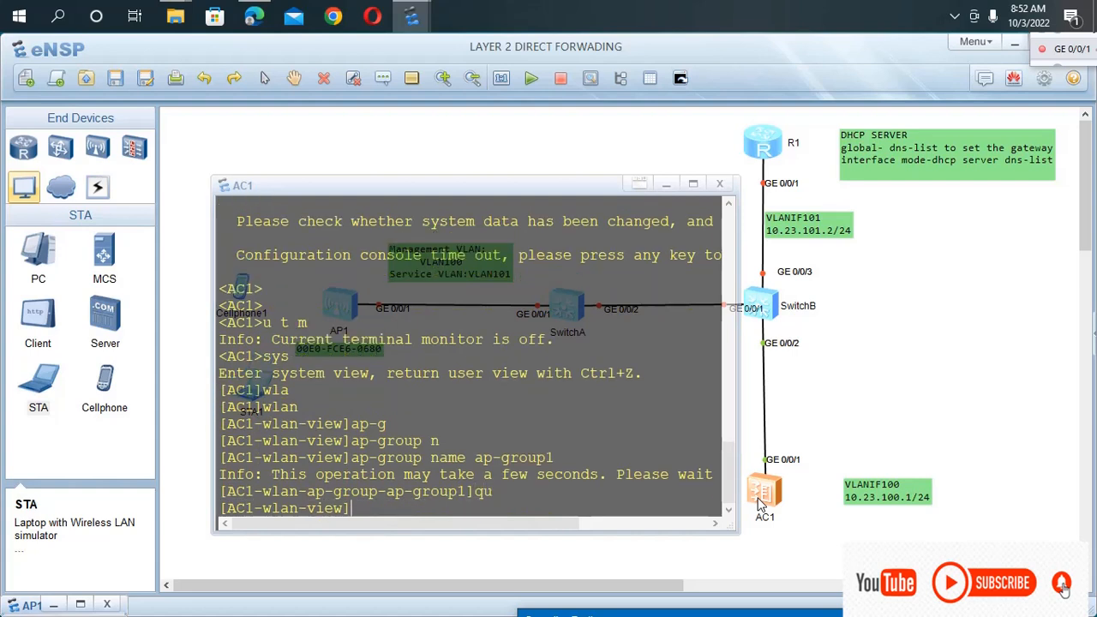
Create a regulatory domain profile named huawei on AC1 with regulatory-domain-profile name.
type("reg")
key("Tab")
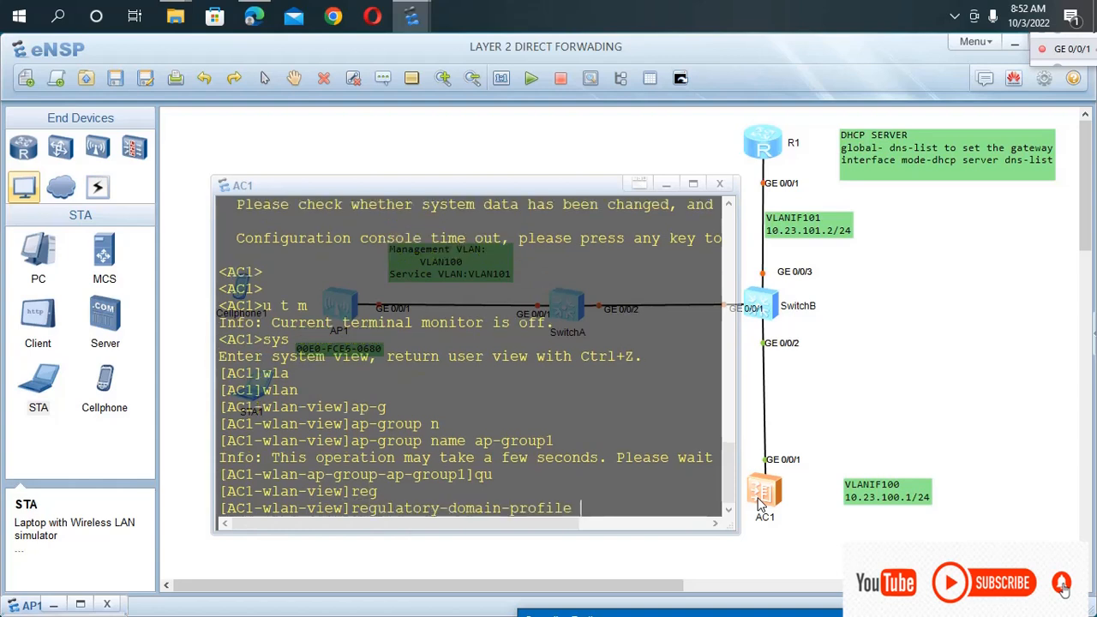
type("na")
key("Tab")
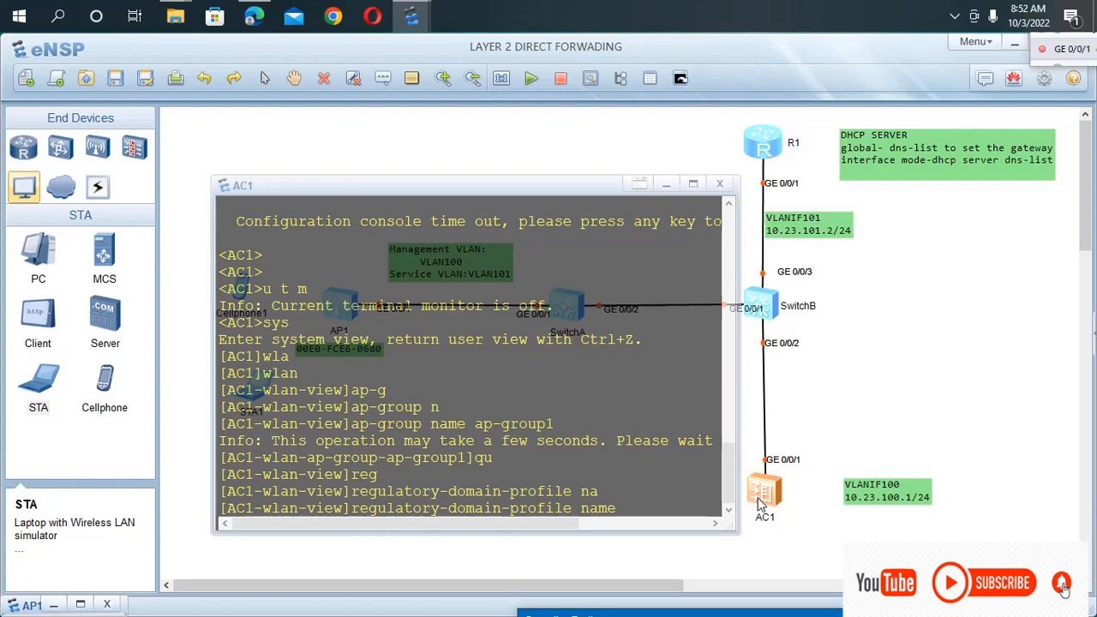
type("huawei")
key("Return")
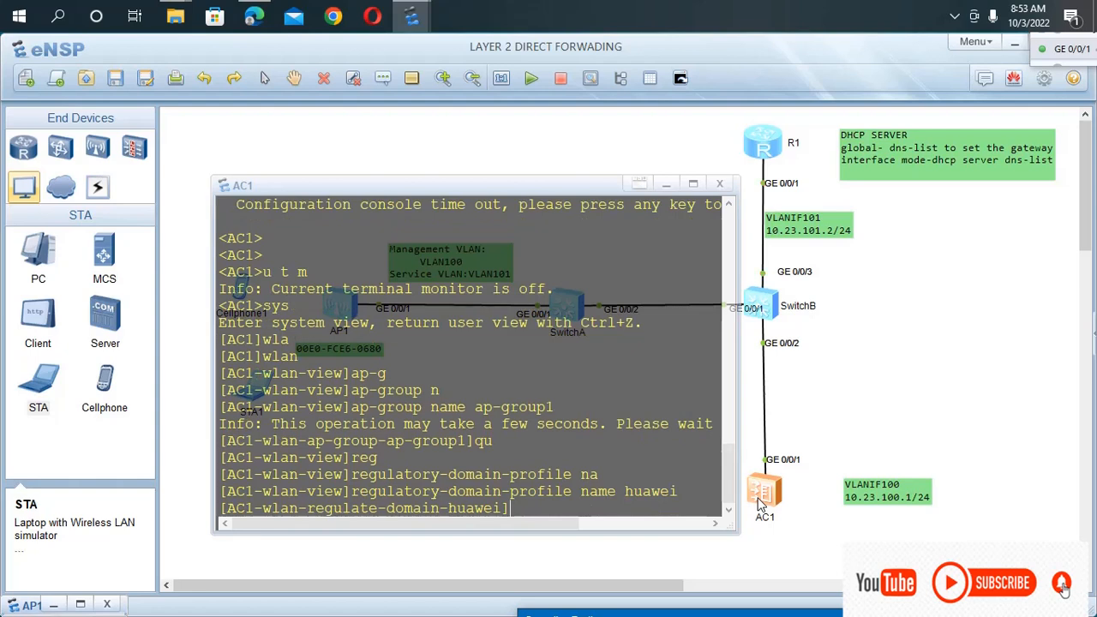
Set the huawei regulatory domain profile's country code to cn and return to the WLAN view.
type("co")
key("Tab")
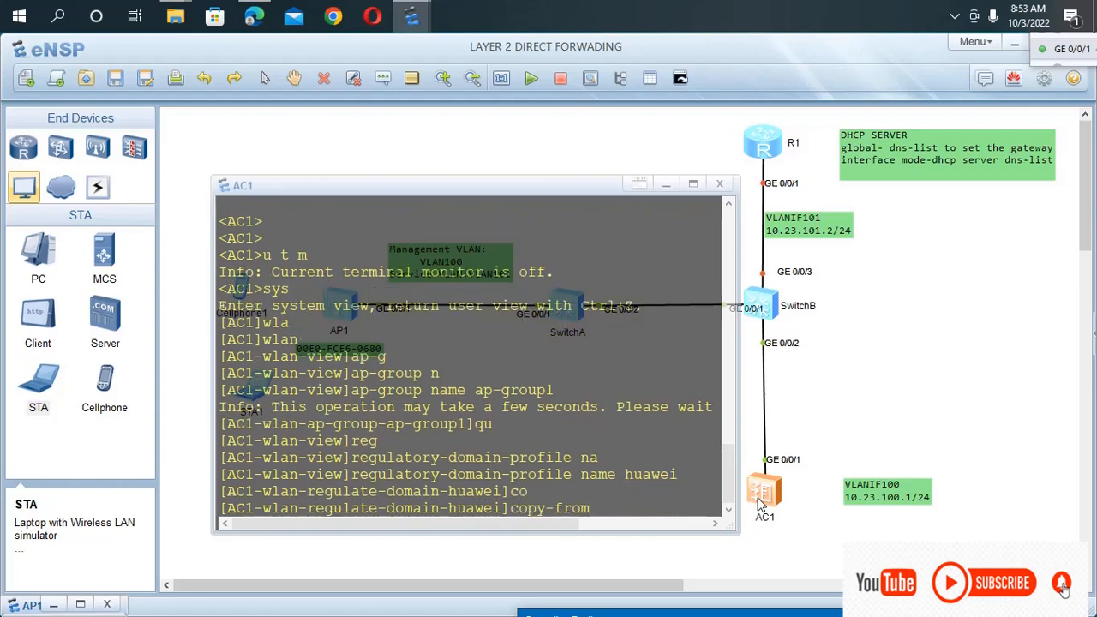
key("Tab")
type("cn")
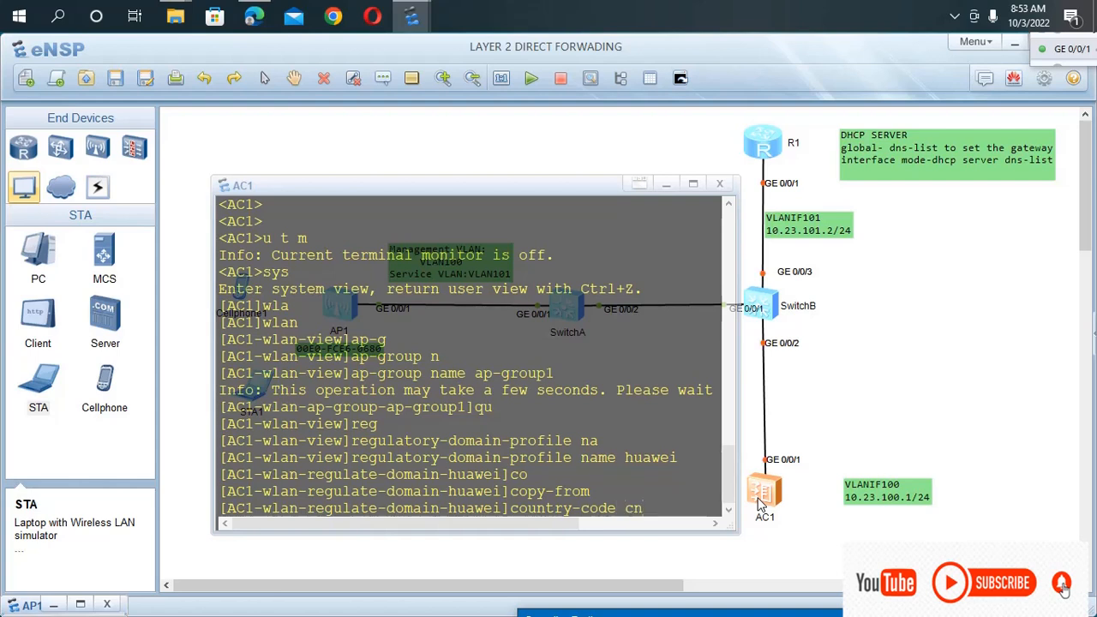
key("Return")
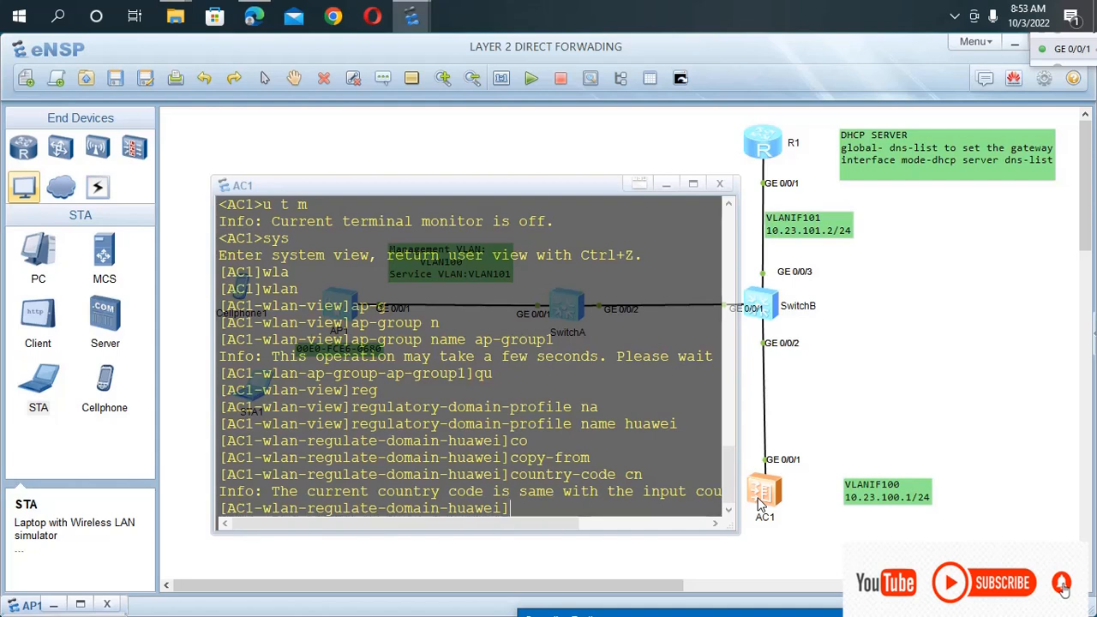
type("qu")
key("Return")
Enter the ap-group1 view from AC1's WLAN view with ap-group name ap-group1.
key("Up")
key("Up")
key("Up")
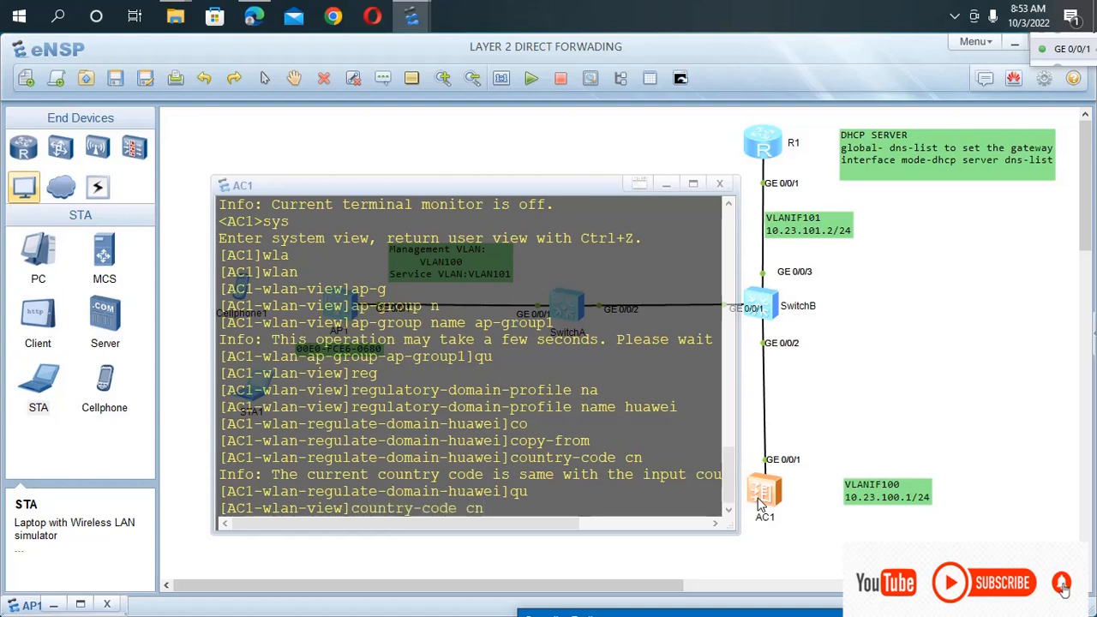
key("Up")
key("Up")
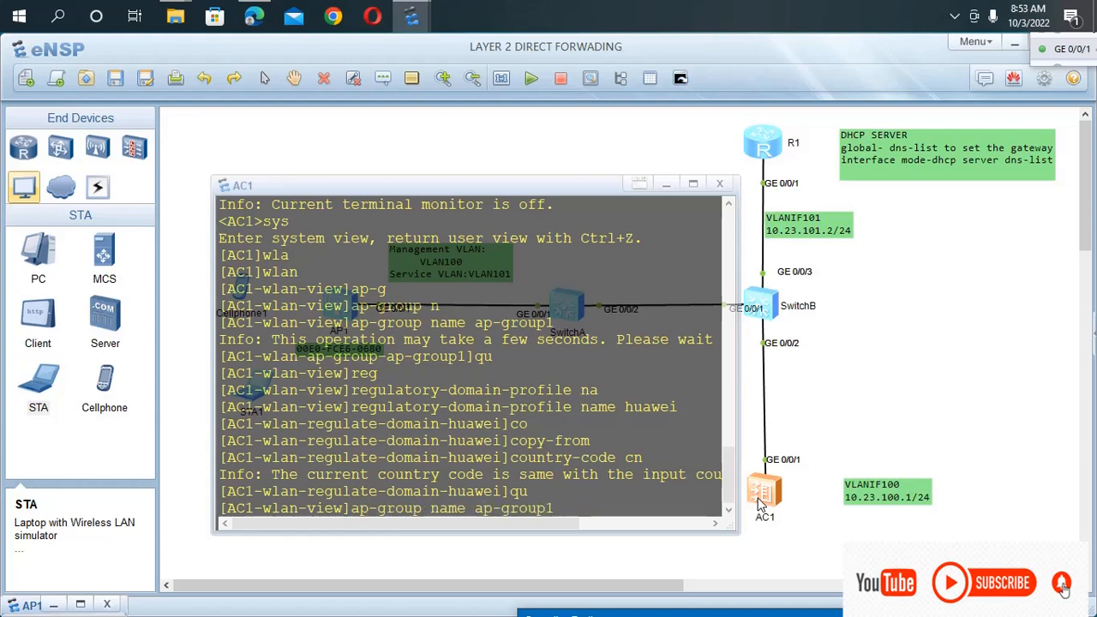
key("Return")
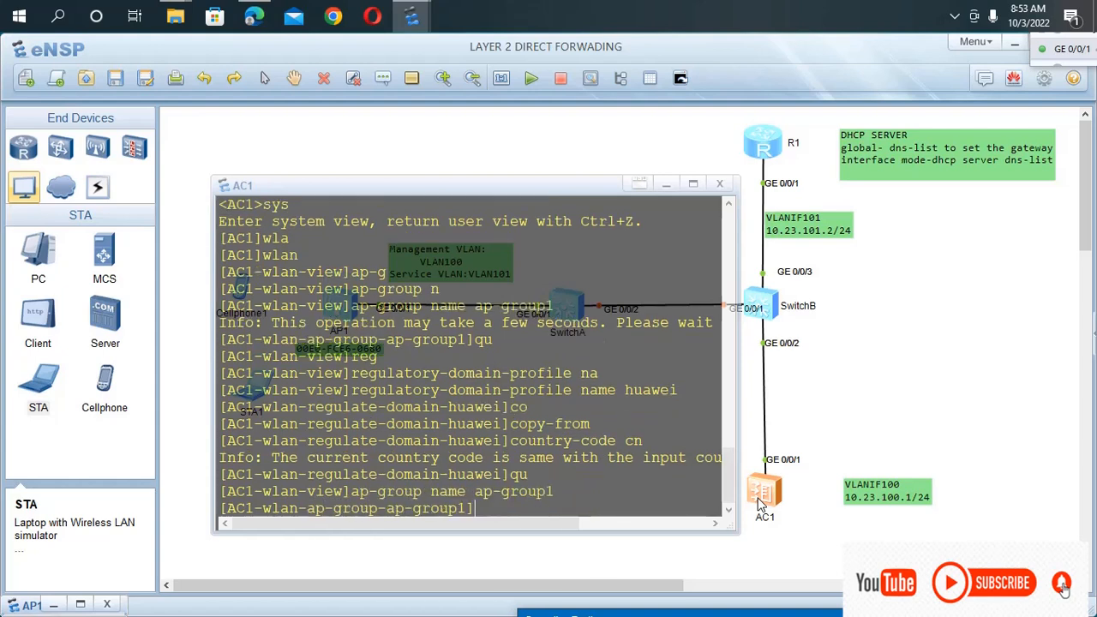
Bind the regulatory domain profile huawei to ap-group1, accept the AP reset, and return to the WLAN view.
type("re")
key("Tab")
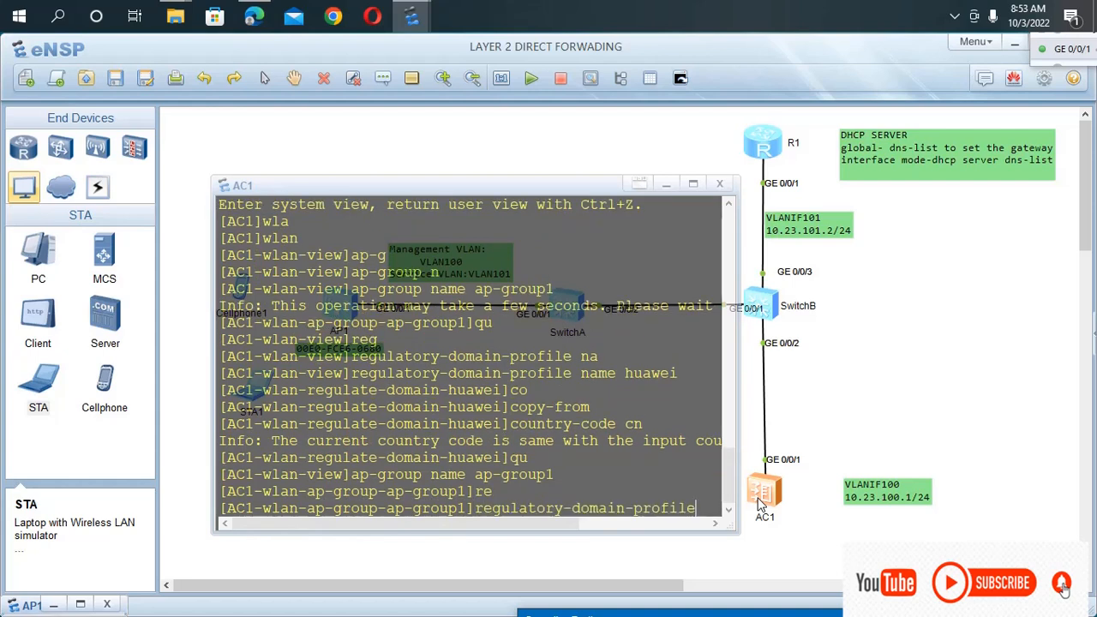
type("h")
type("uae")
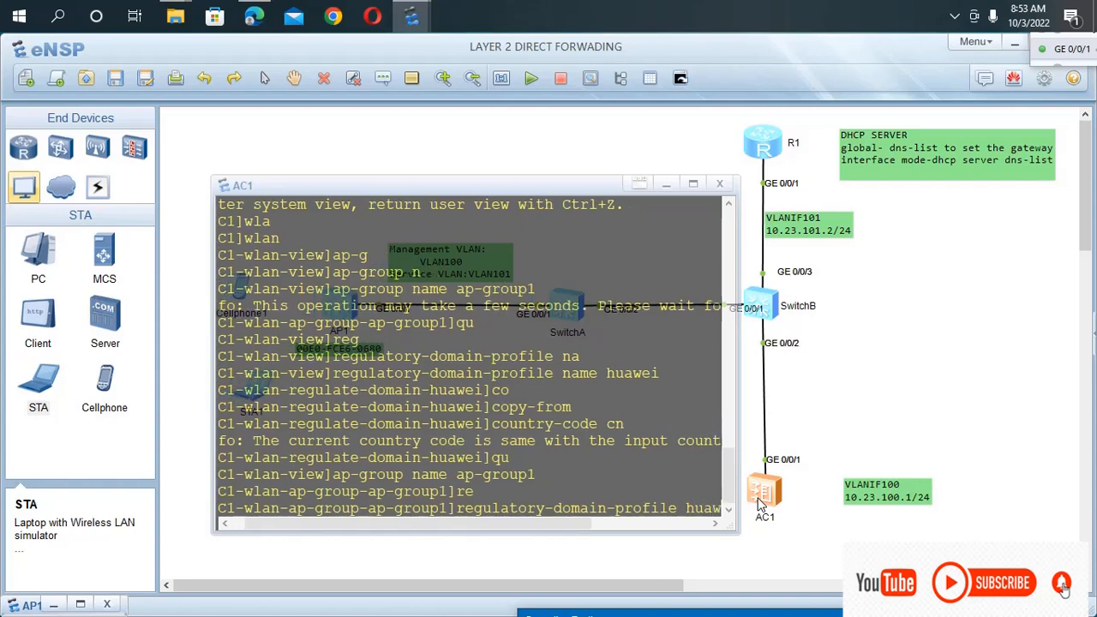
type("ei")
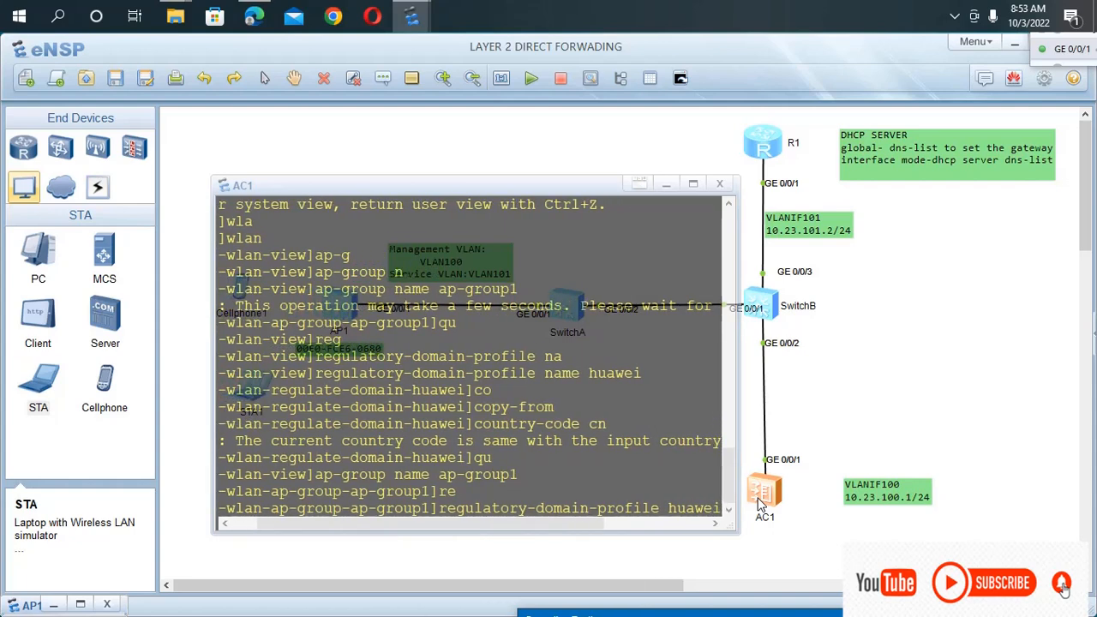
key("Return")
type("y")
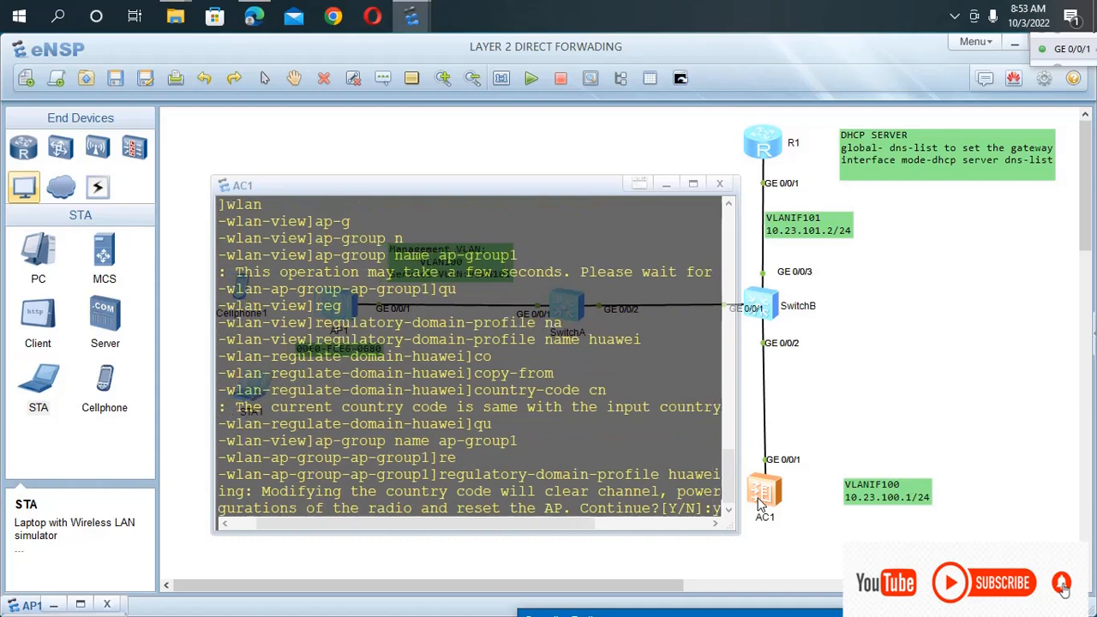
key("Return")
key("Return")
key("Return")
key("Return")
type("qu")
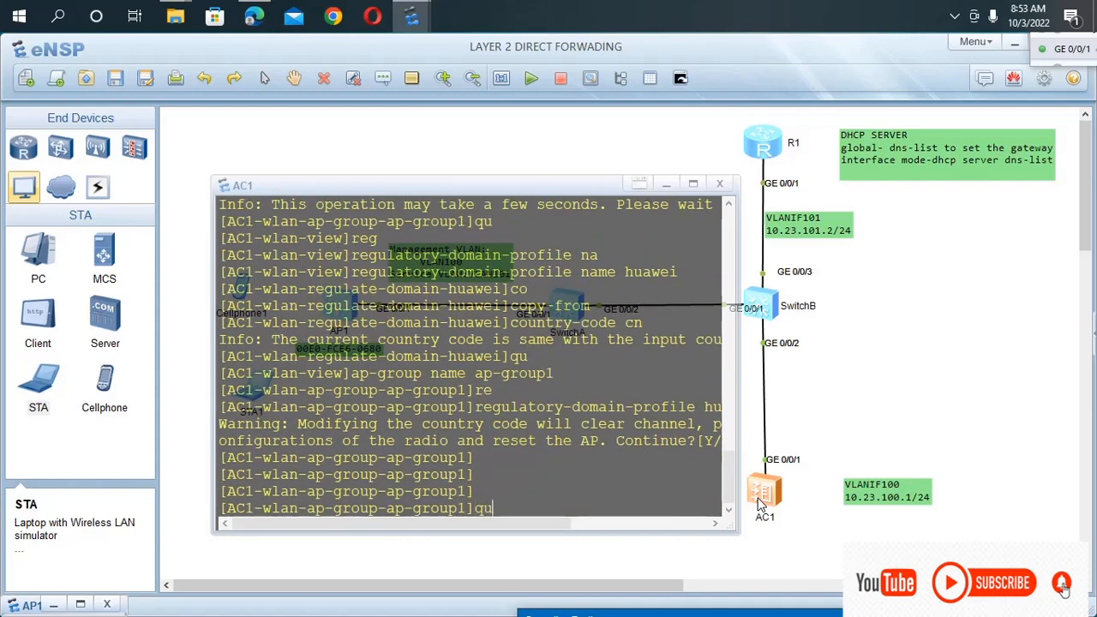
key("Return")
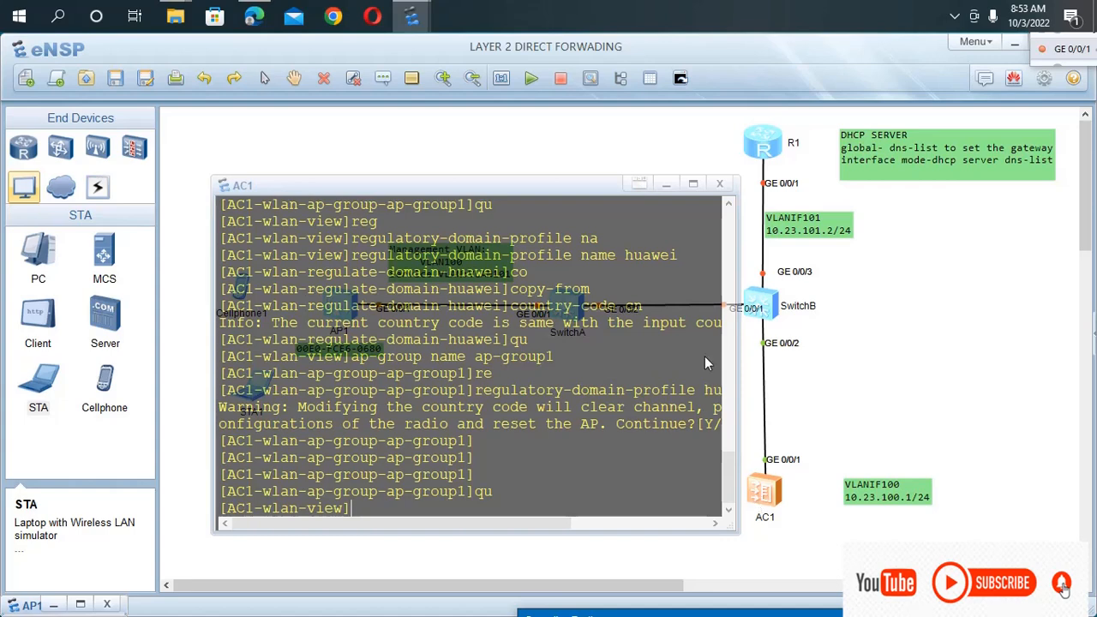
Look through the WLAN-view commands that begin with ap for the AP authentication setting.
mouse_move(437, 179)
left_mouse_down()
mouse_move(455, 199)
mouse_move(439, 174)
left_mouse_up()
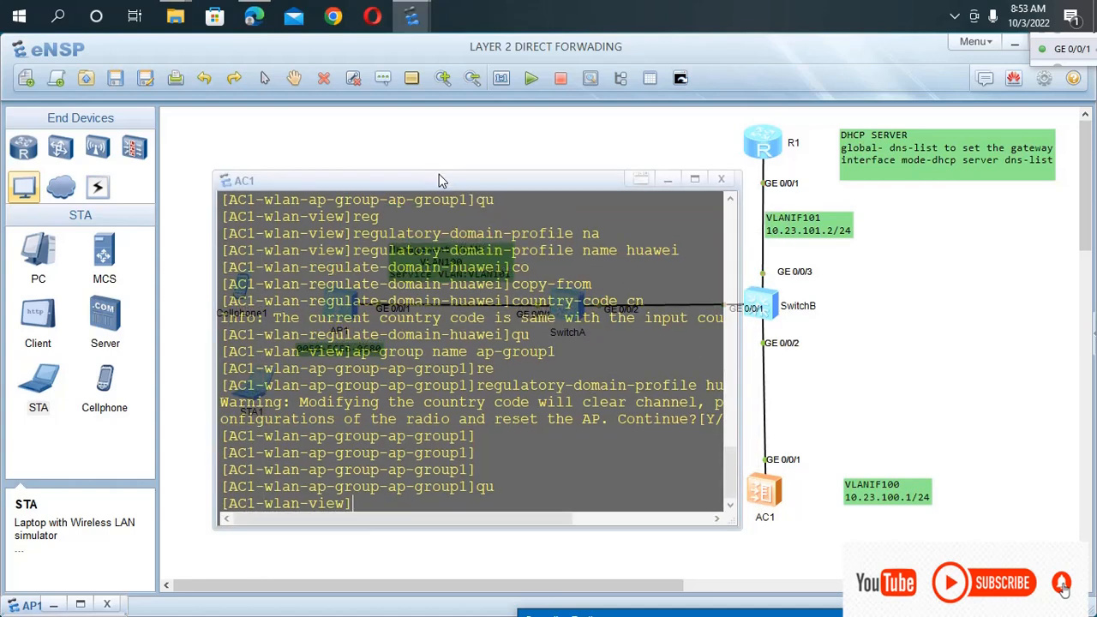
type("aut")
key("Tab")
key("BackSpace")
key("BackSpace")
key("BackSpace")
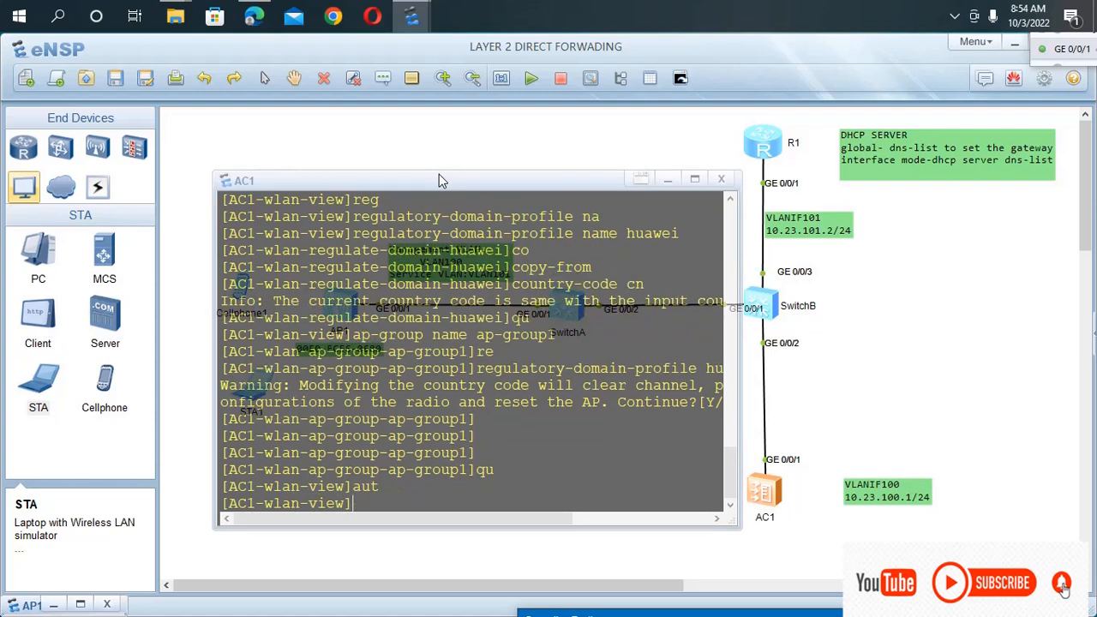
type("ao-")
key("Tab")
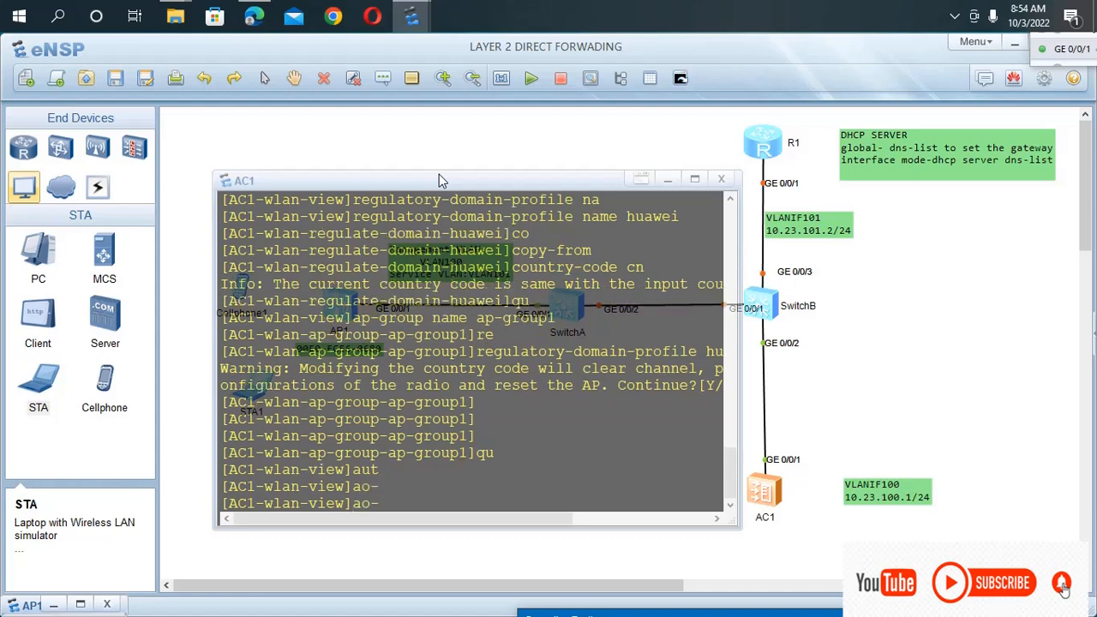
key("BackSpace")
key("BackSpace")
type("p")
key("Tab")
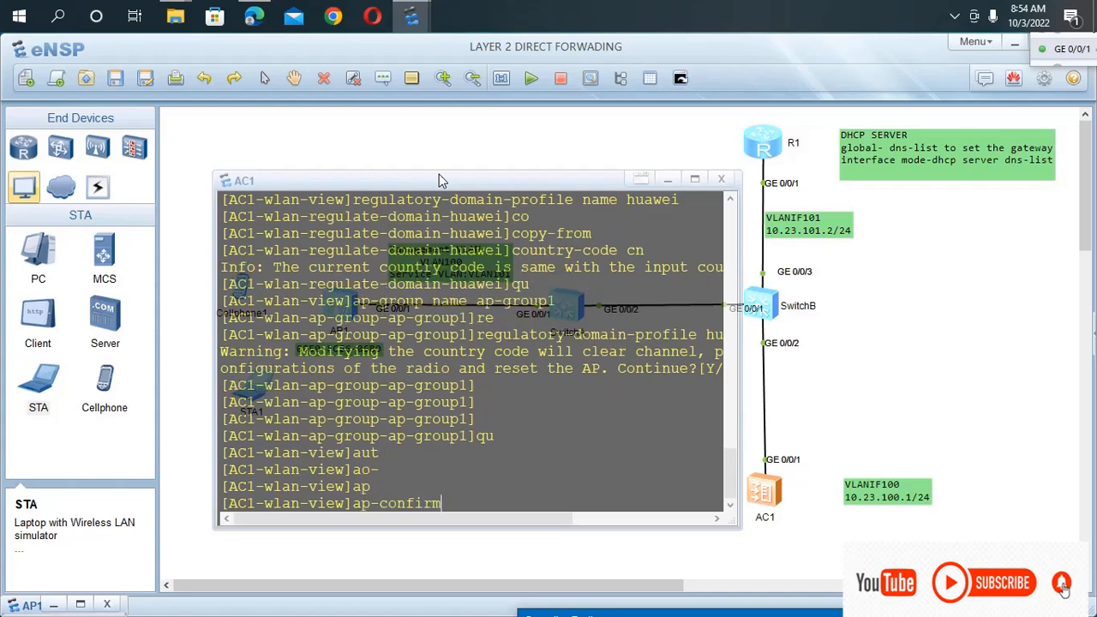
key("Tab")
key("Tab")
key("Tab")
key("Tab")
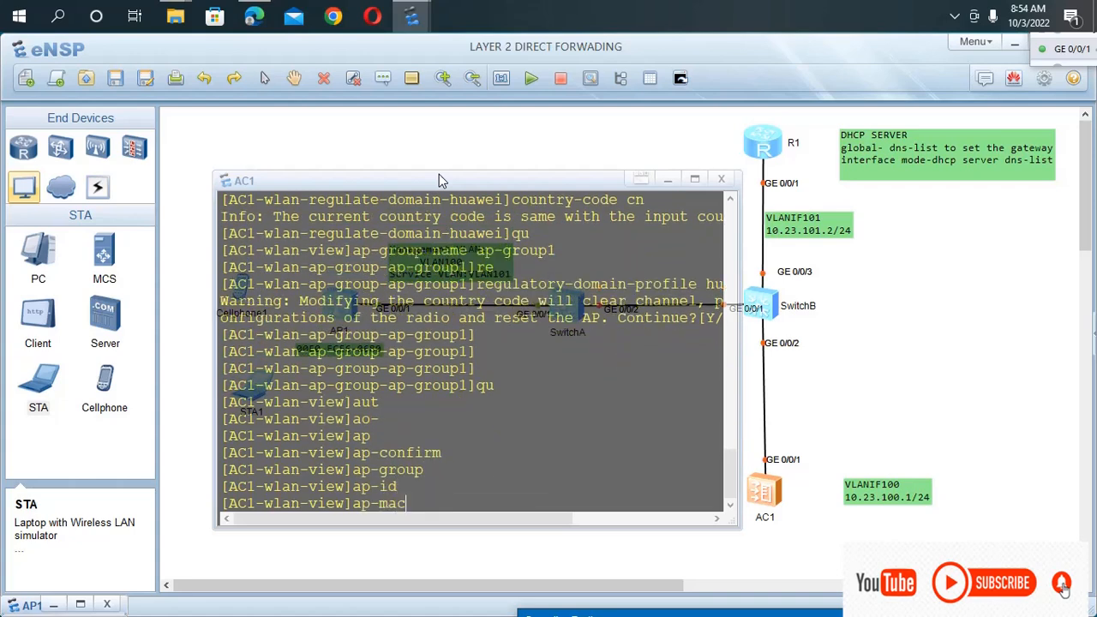
key("Tab")
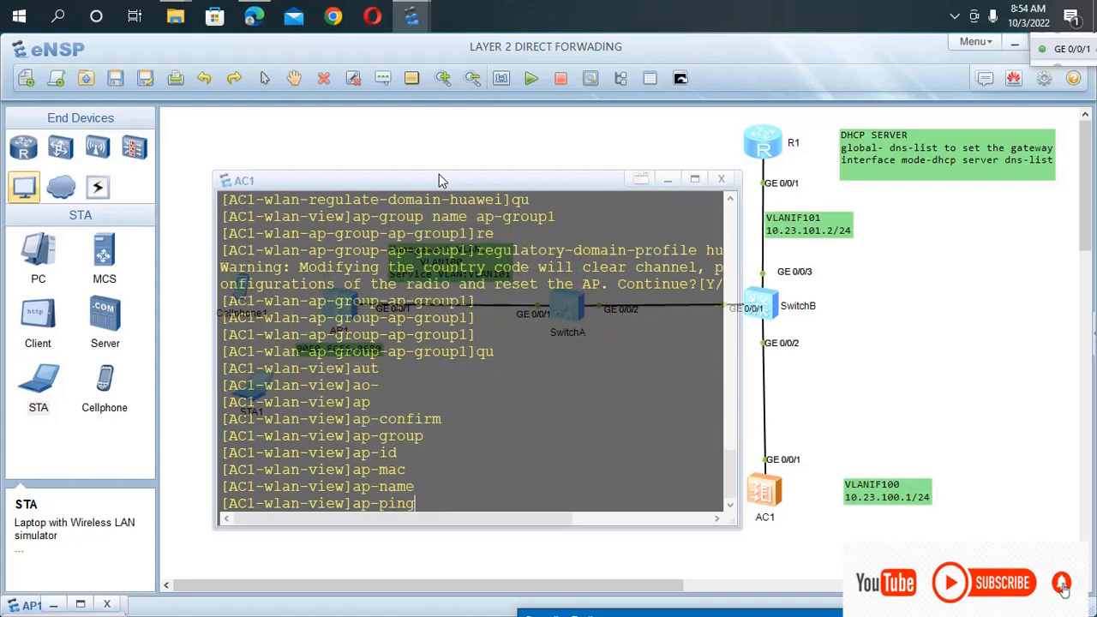
key("Tab")
key("Tab")
key("Tab")
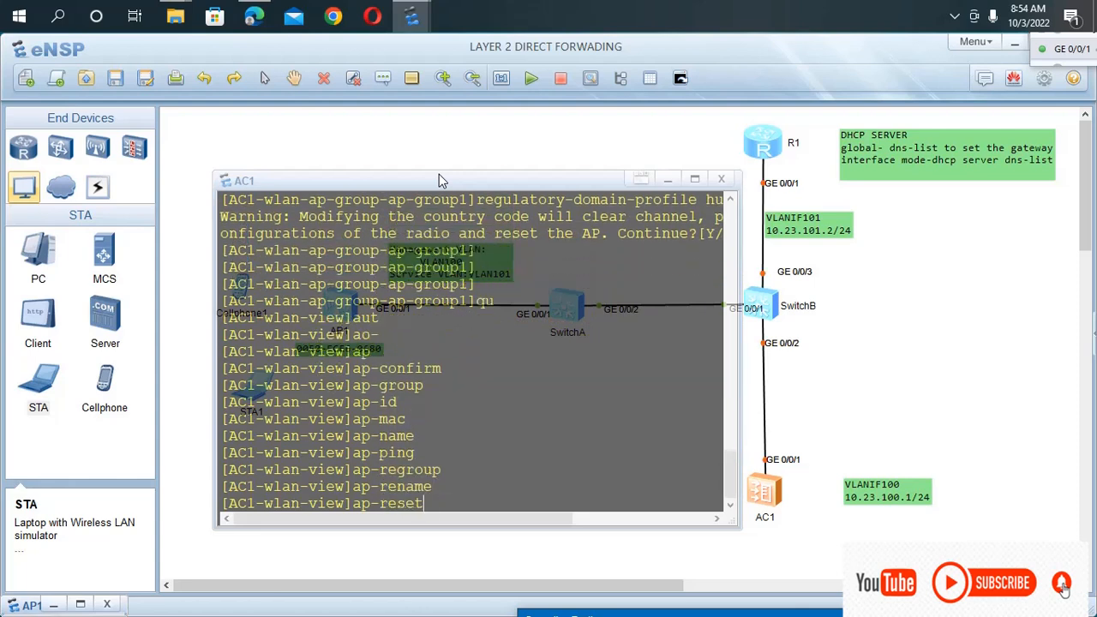
key("Tab")
key("Tab")
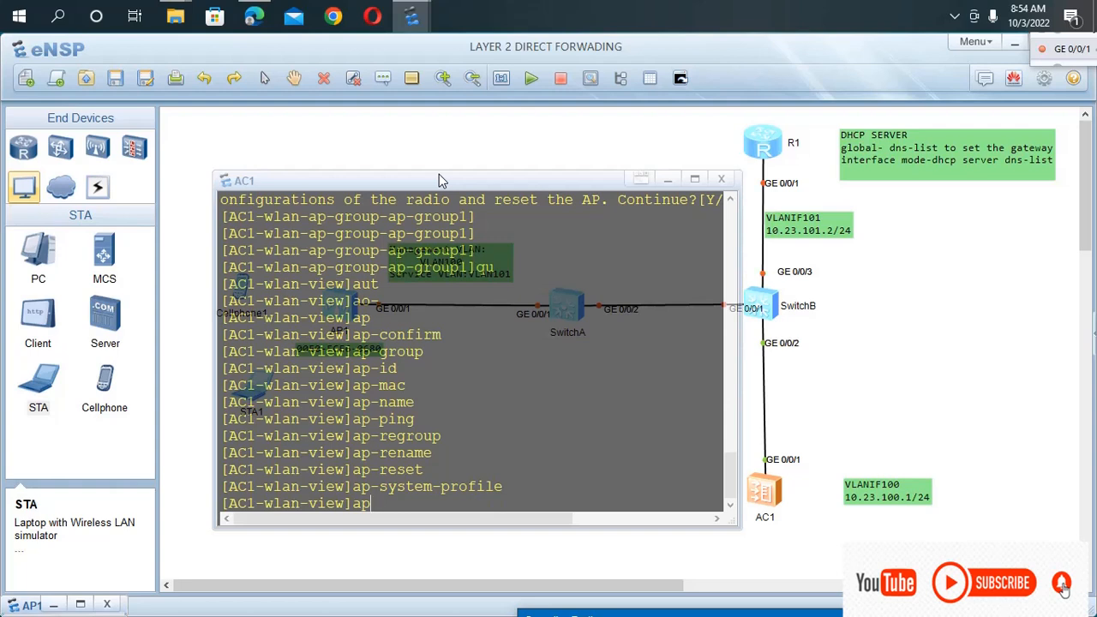
key("BackSpace")
key("BackSpace")
type("ap")
key("BackSpace")
key("BackSpace")
key("BackSpace")
left_click(812, 611)
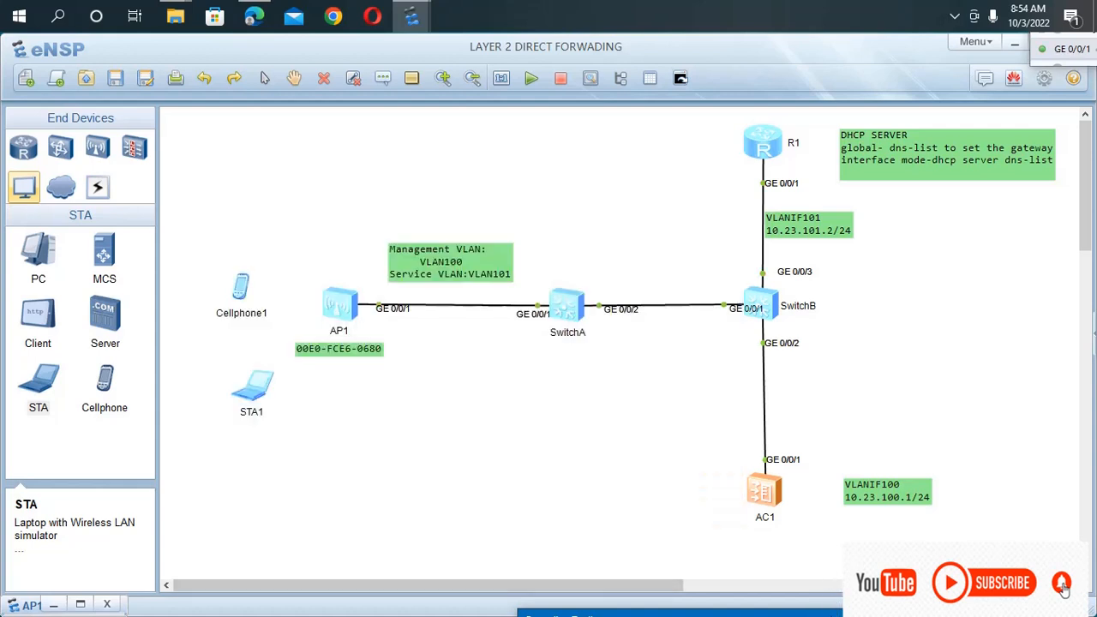
left_click_drag(833, 615, 833, 563)
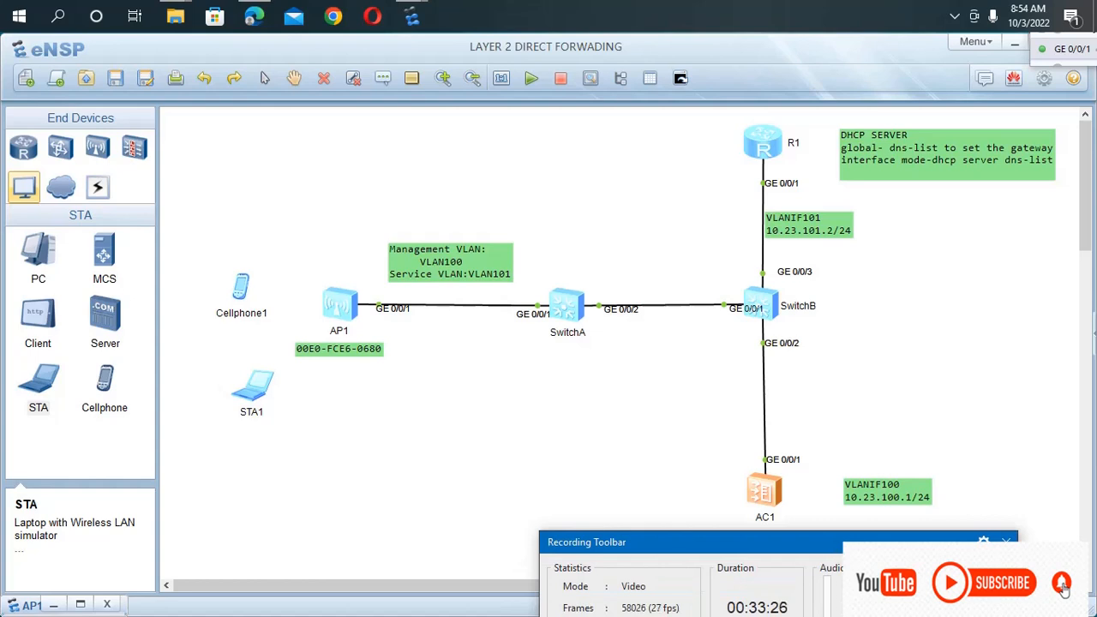
left_click_drag(771, 539, 776, 525)
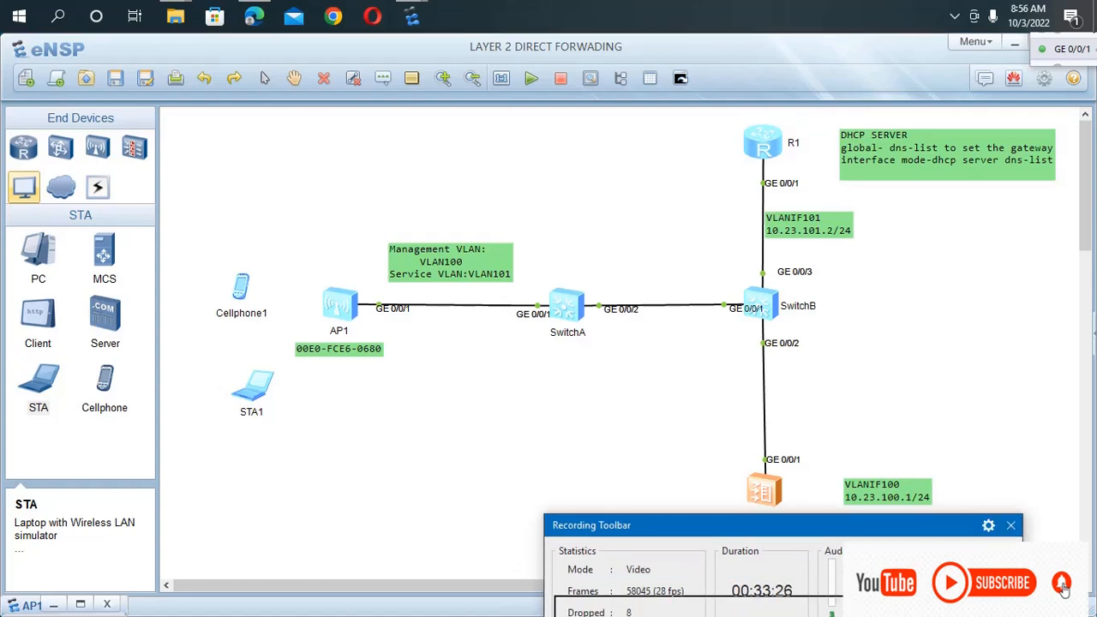
left_click_drag(854, 606, 864, 606)
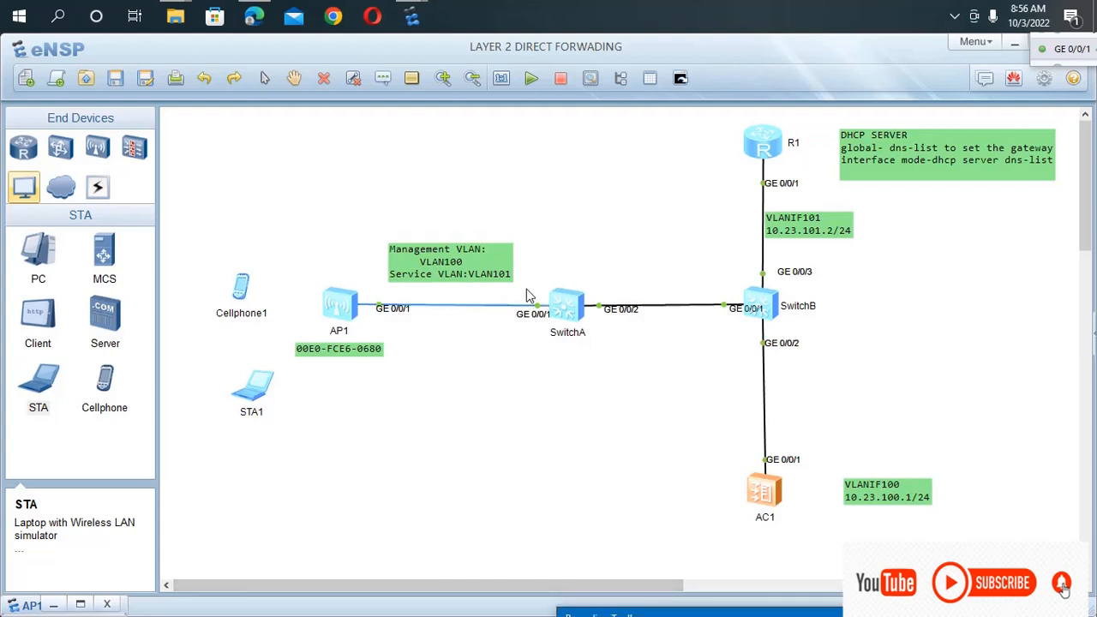
Reopen AC1's console and set the AP authentication mode to MAC with ap auth-mode mac-auth.
double_click(758, 492)
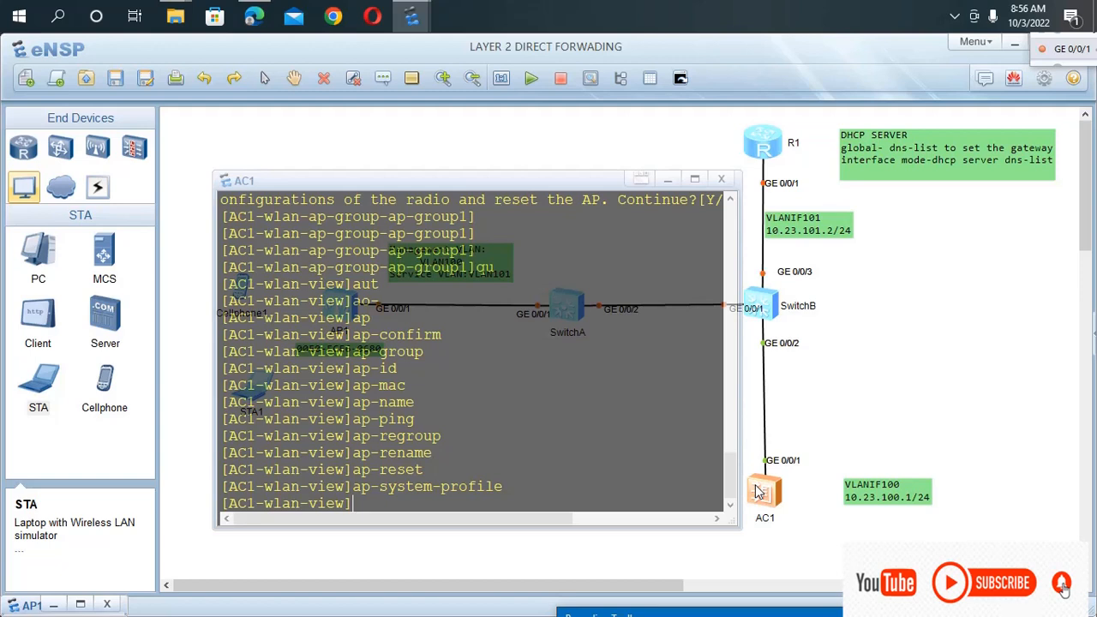
type("ap au")
key("Tab")
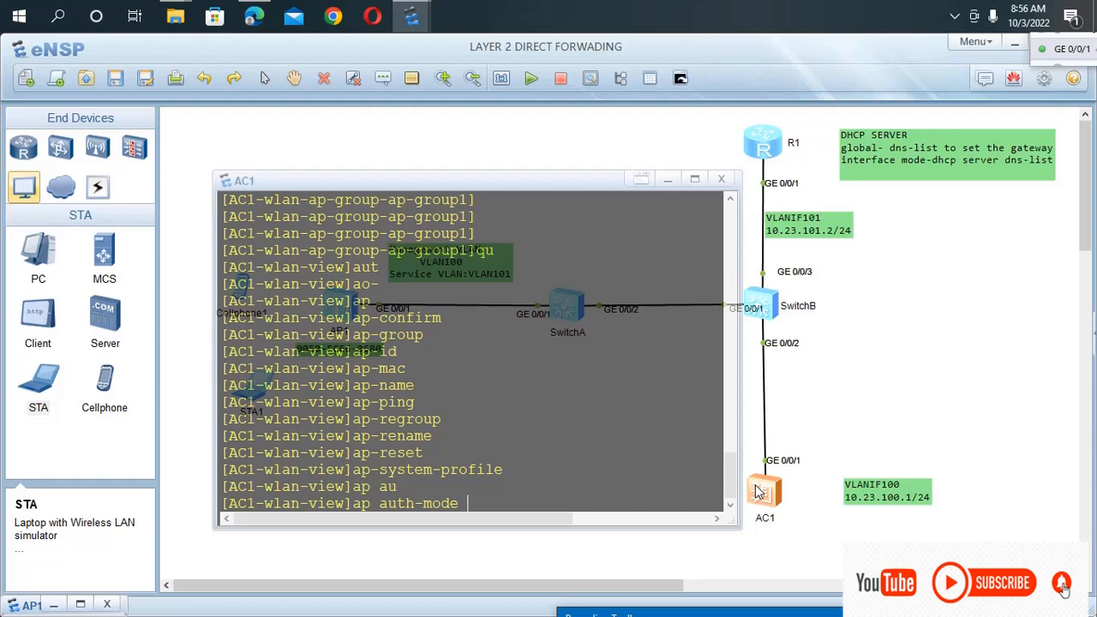
type("ma")
key("Tab")
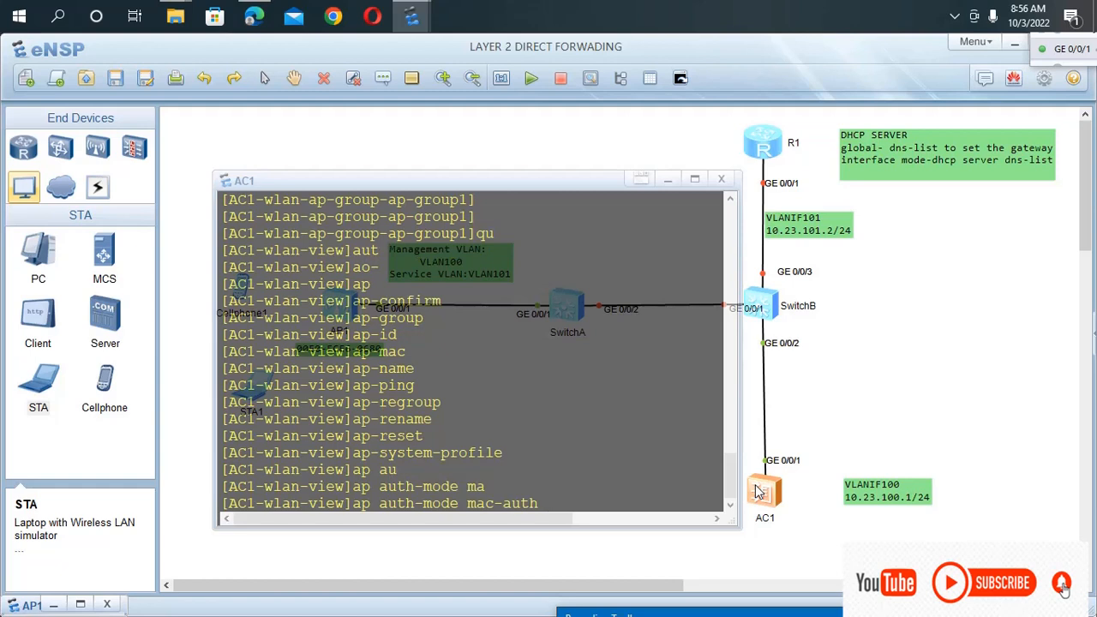
key("Return")
Start an ap-mac command in AC1's WLAN view and move the console clear of AP1's MAC address label.
type("ap")
key("Tab")
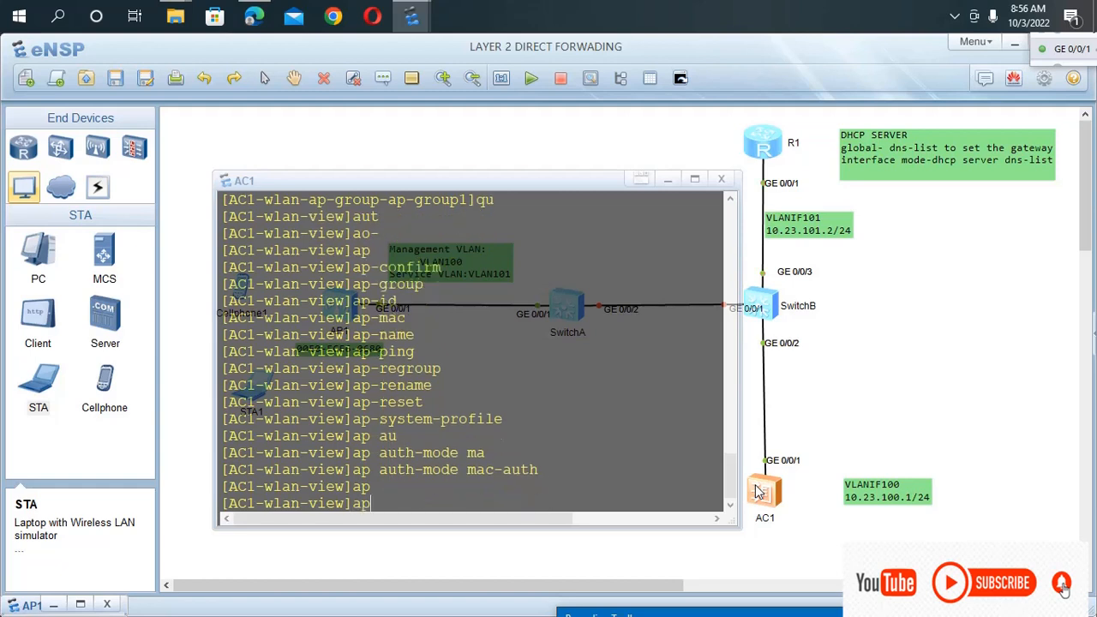
key("Tab")
key("Tab")
key("Tab")
key("Tab")
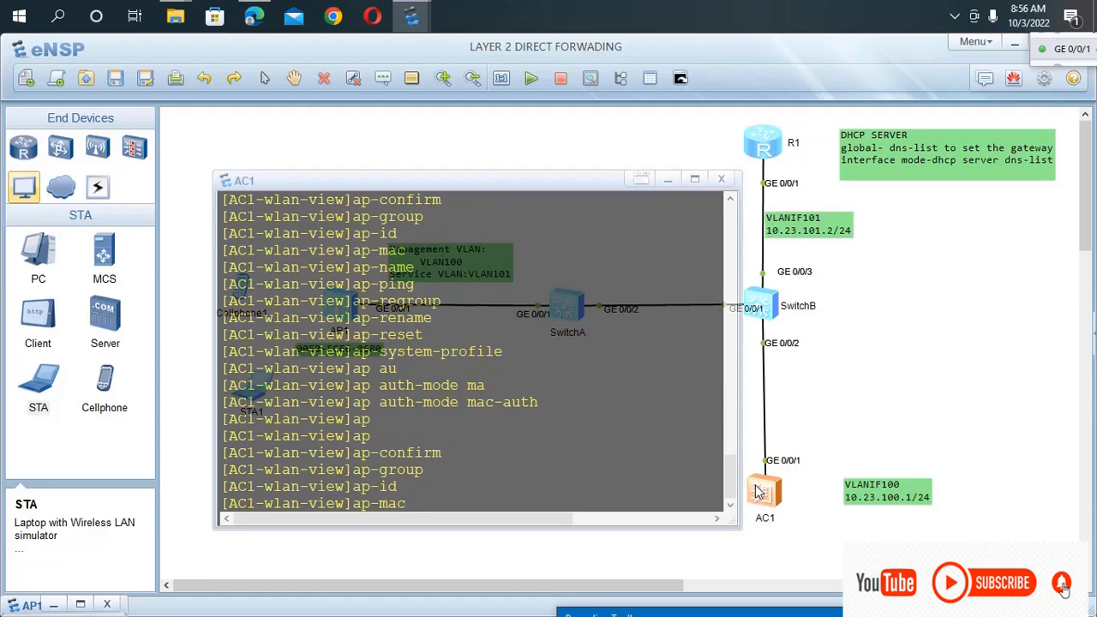
left_click_drag(455, 178, 815, 232)
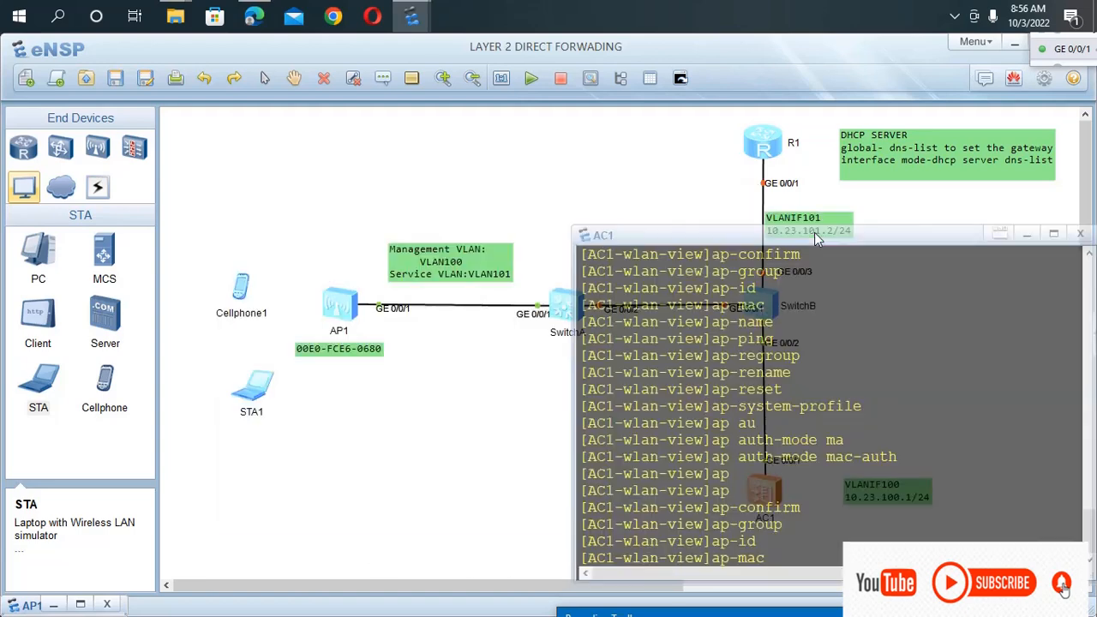
Copy the MAC address 00E0-FCE6-0680 from the text label under AP1.
left_click(436, 388)
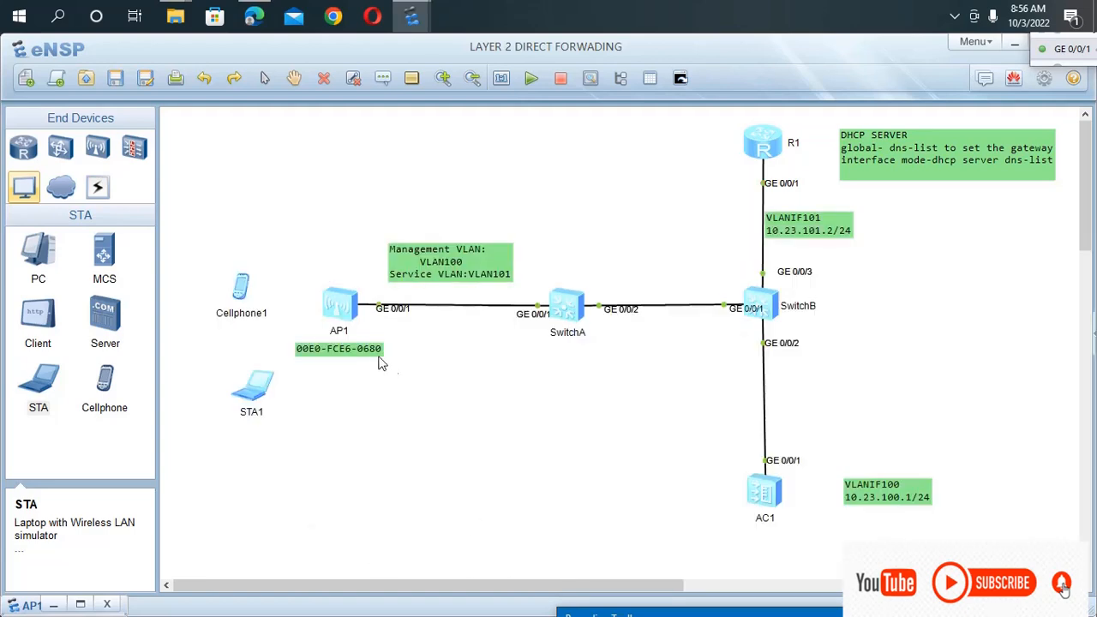
right_click(333, 350)
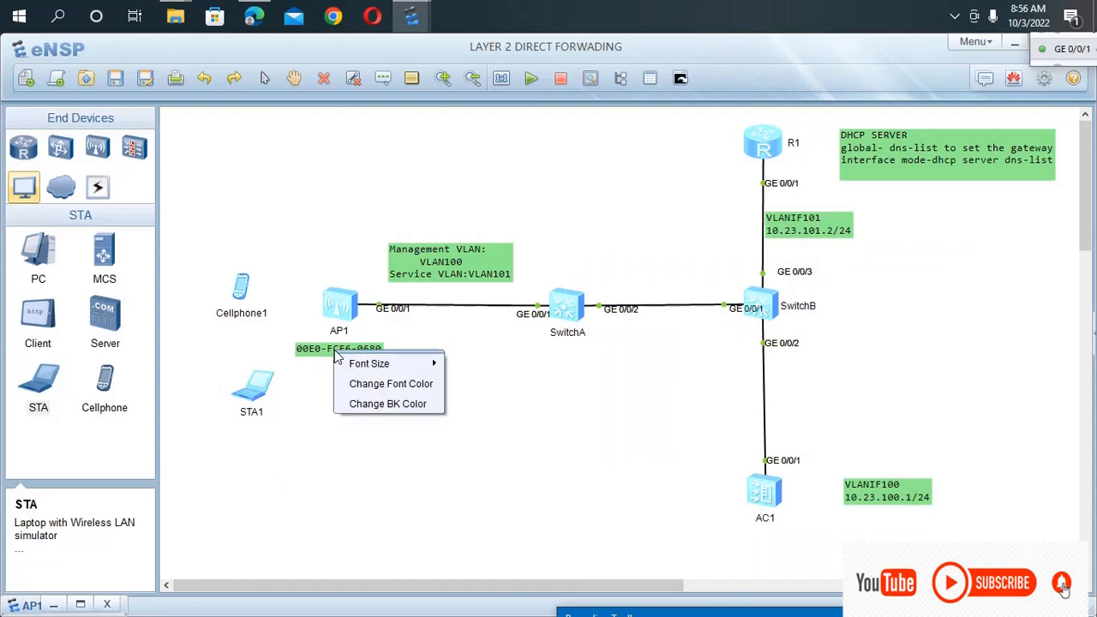
left_click(405, 339)
double_click(380, 352)
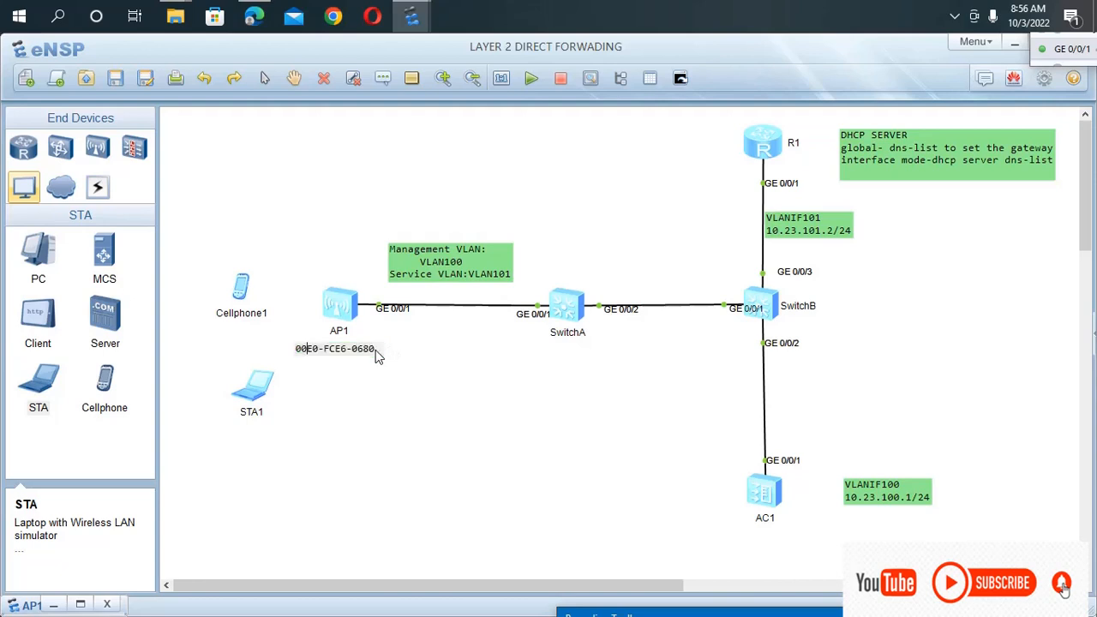
left_click(388, 351)
double_click(378, 351)
left_click_drag(380, 351, 296, 359)
key("ctrl+c")
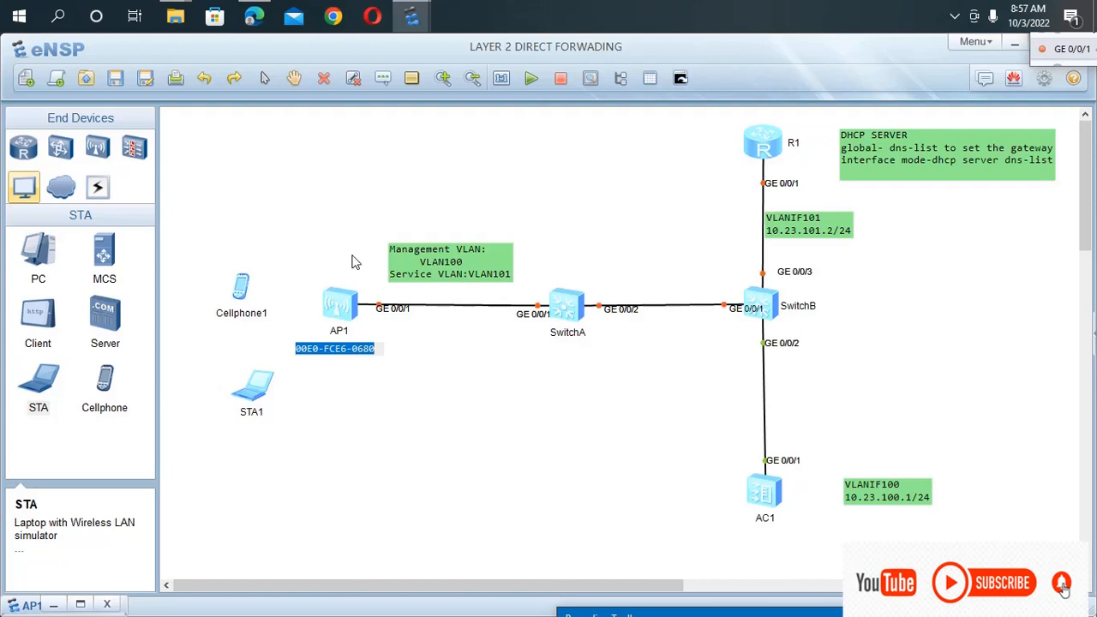
Return to AC1's console and register AP1 by completing the command as ap-mac 00E0-FCE6-0680.
left_click(766, 501)
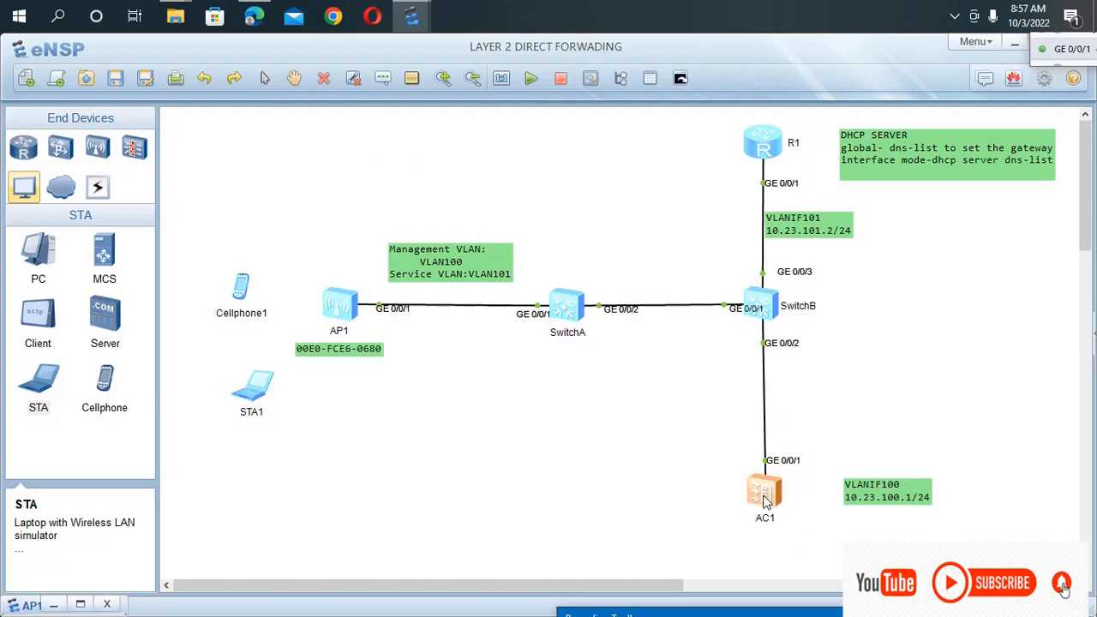
double_click(765, 502)
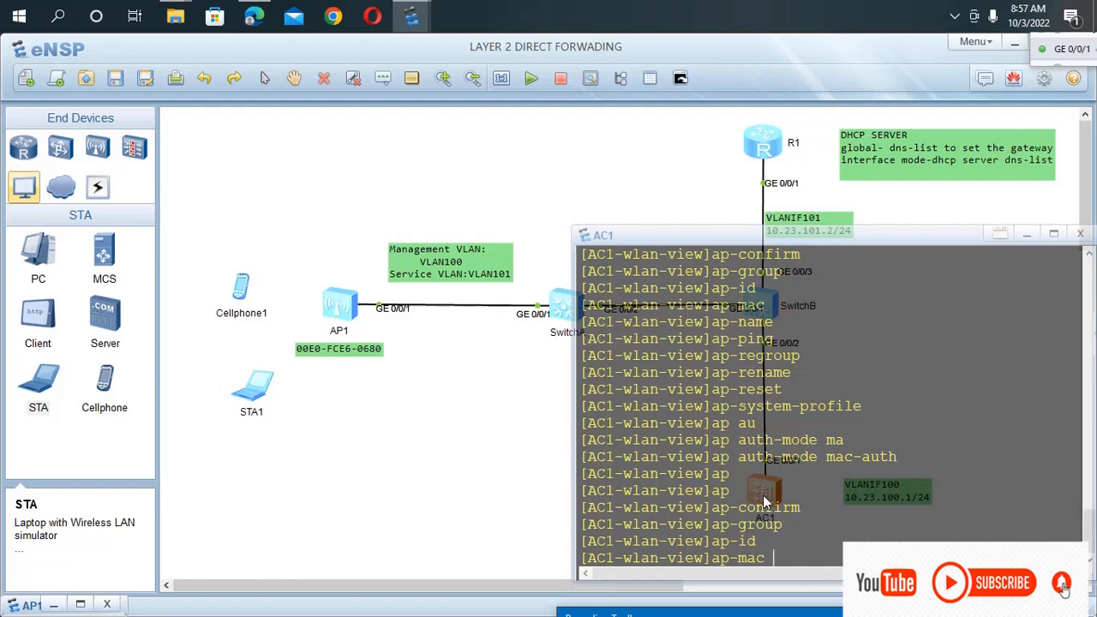
key("ctrl+v")
key("Return")
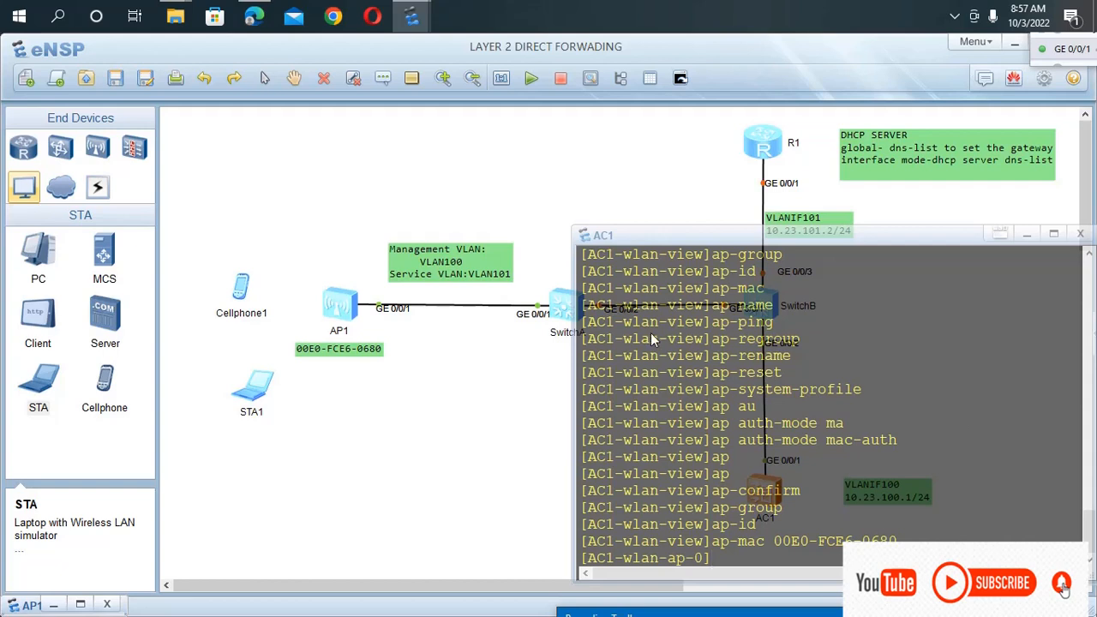
Name the newly registered AP area_1 with the ap-name command in AC1's console.
type("ap")
key("Tab")
key("Tab")
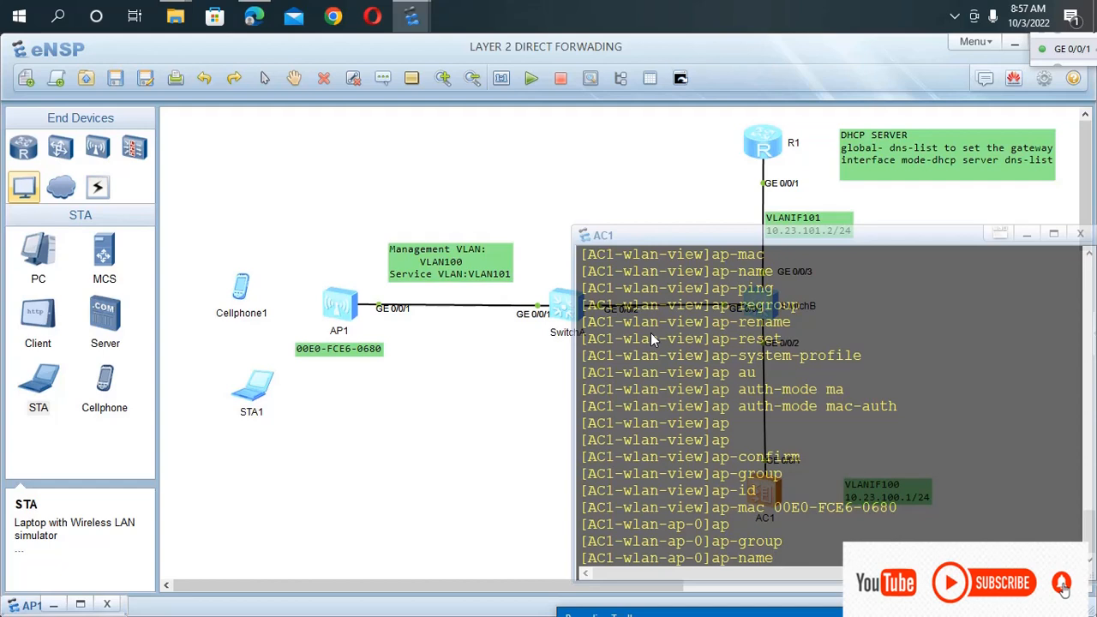
type("area_ 1")
key("Return")
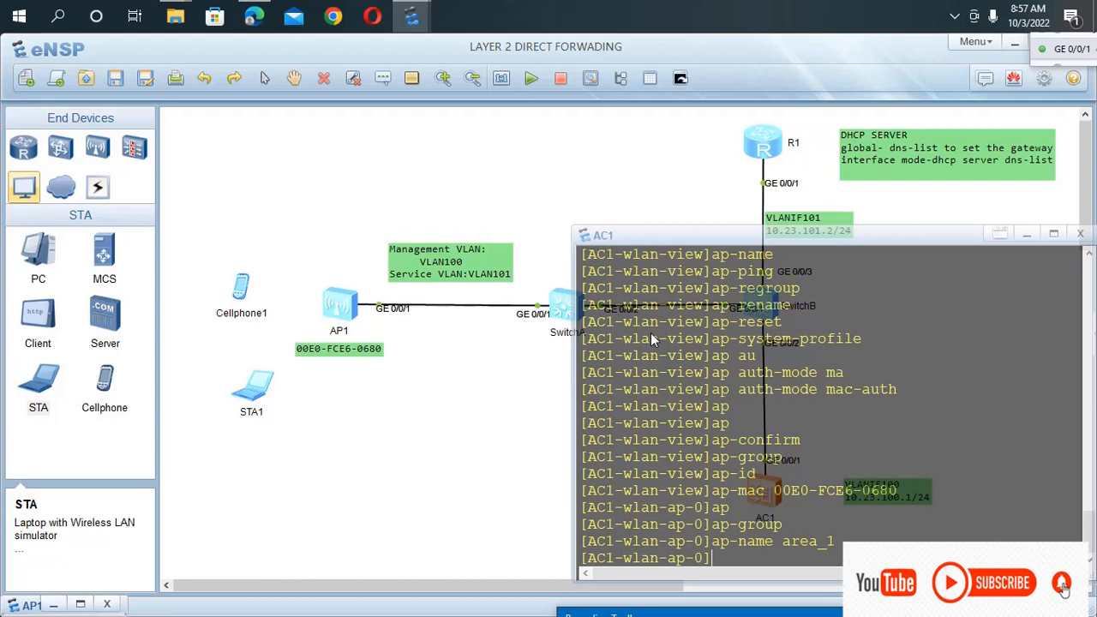
Assign the AP to ap-group1 with the command ap-group ap-group1 and accept the AP reset warning.
type("ap")
key("Tab")
key("Tab")
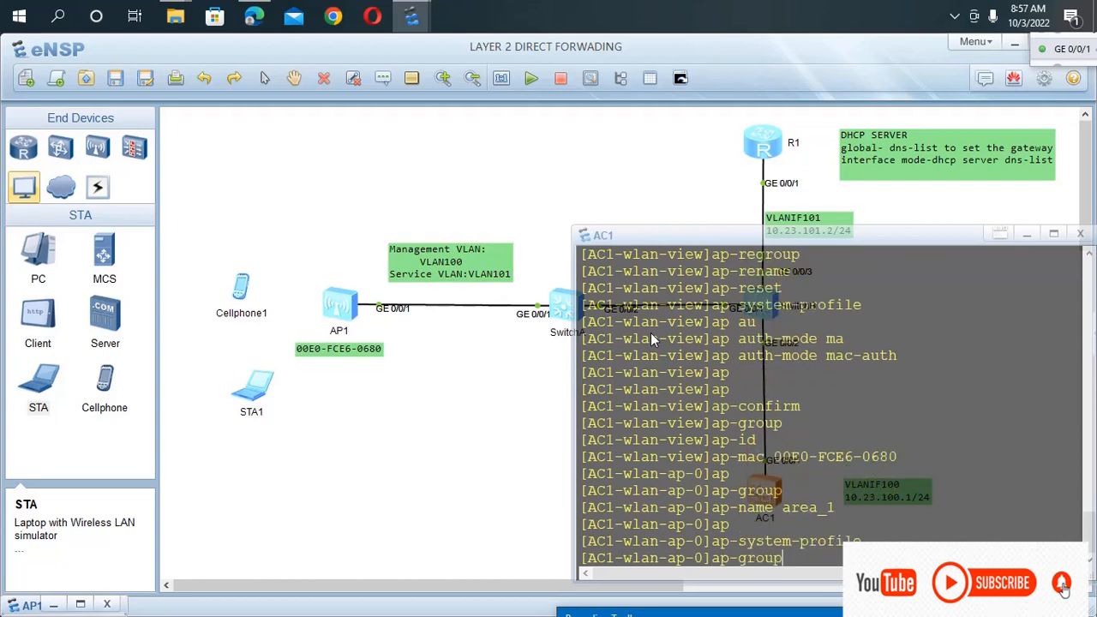
type("ap-")
type("gro")
type("up1")
key("Return")
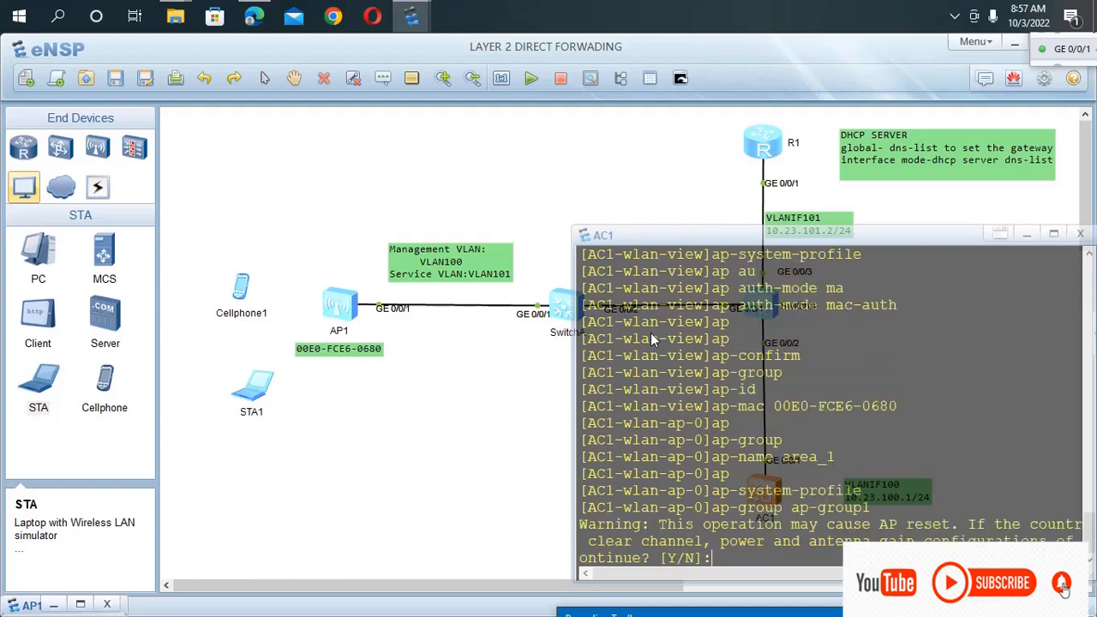
type("y")
key("Return")
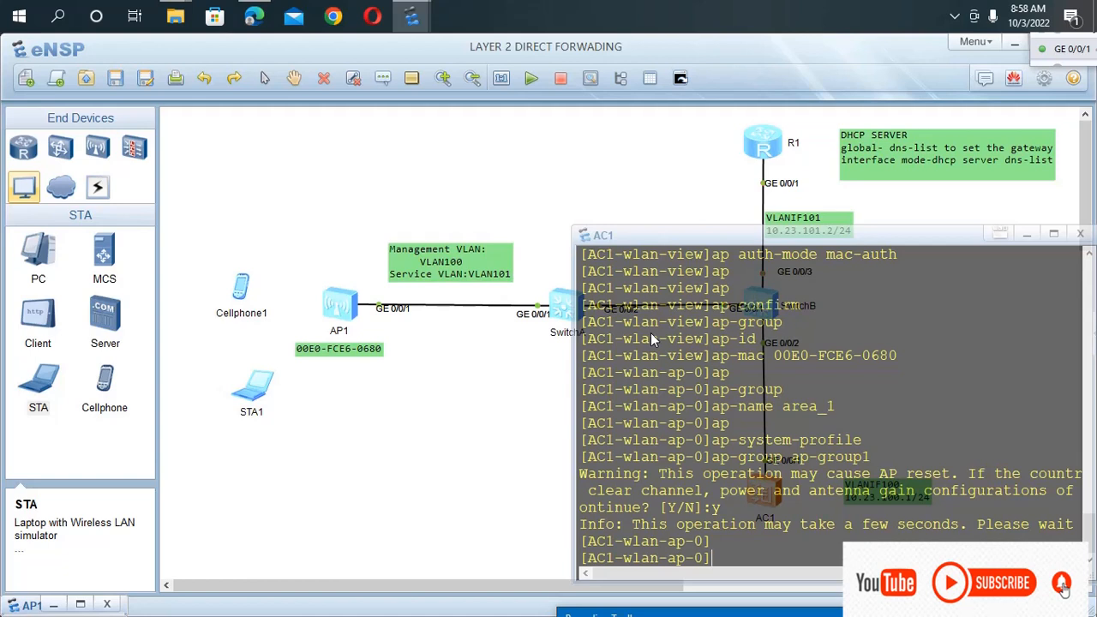
Quit the AP view and the WLAN view to get back to AC1's system view.
type("qu")
key("Return")
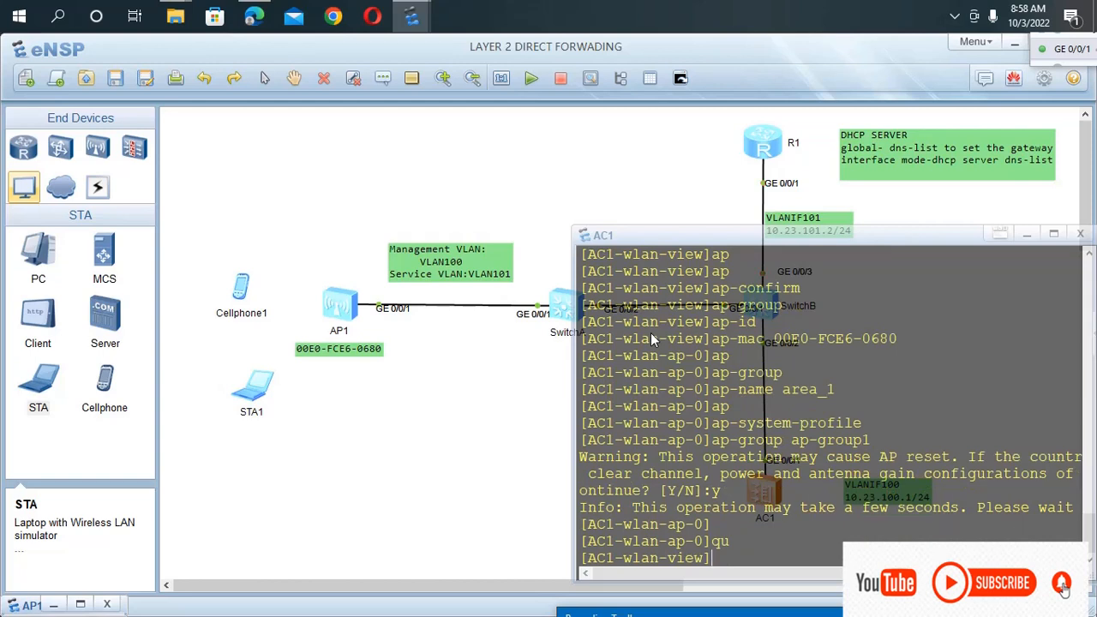
type("qu")
key("Return")
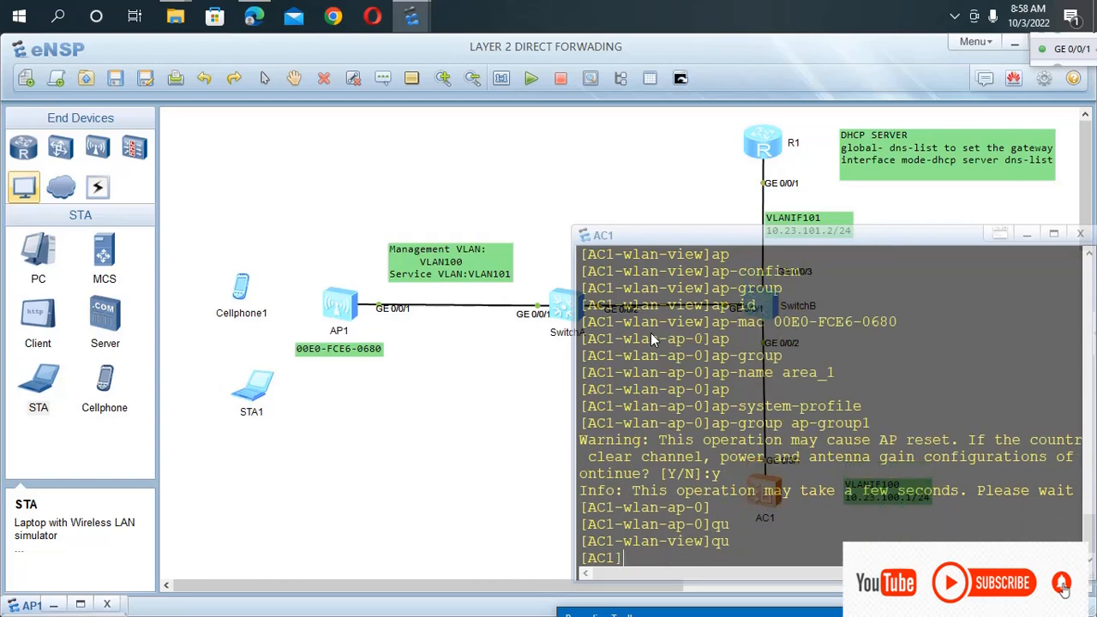
Set AC1's CAPWAP source with the command capwap source interface Vlanif 100.
type("capw")
key("Tab")
type("s")
key("Tab")
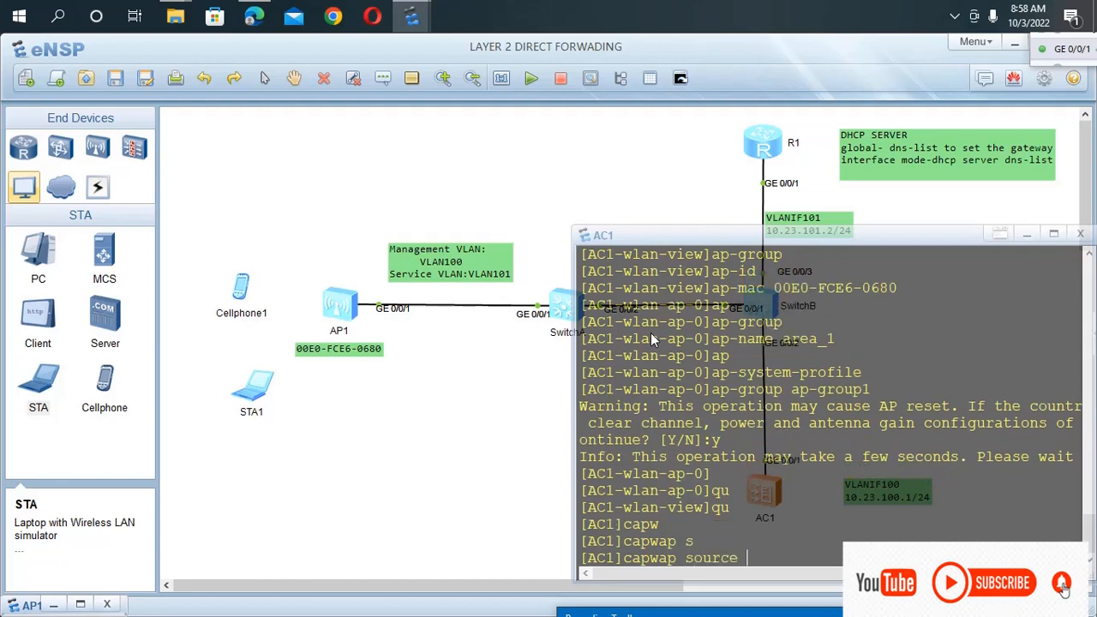
type("in")
key("Tab")
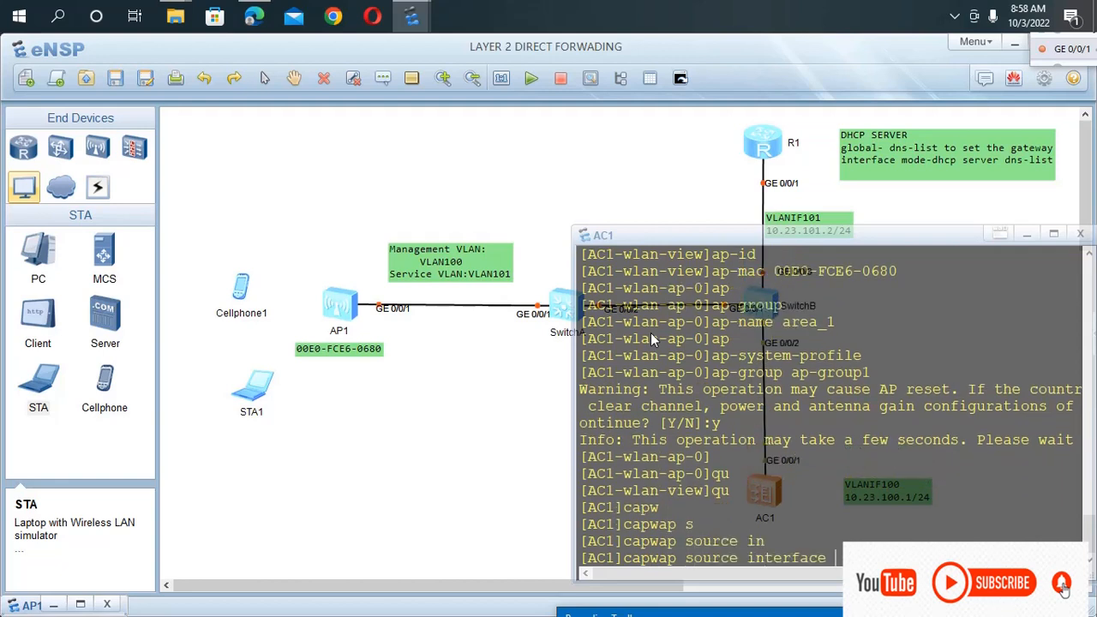
type("vl")
key("Tab")
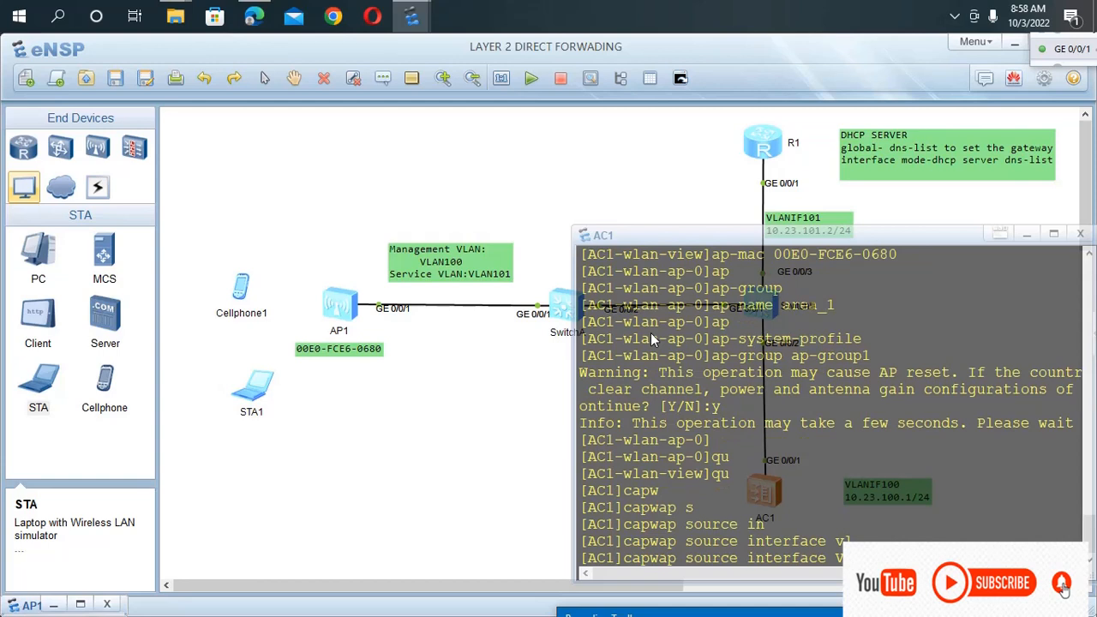
type("100")
key("Return")
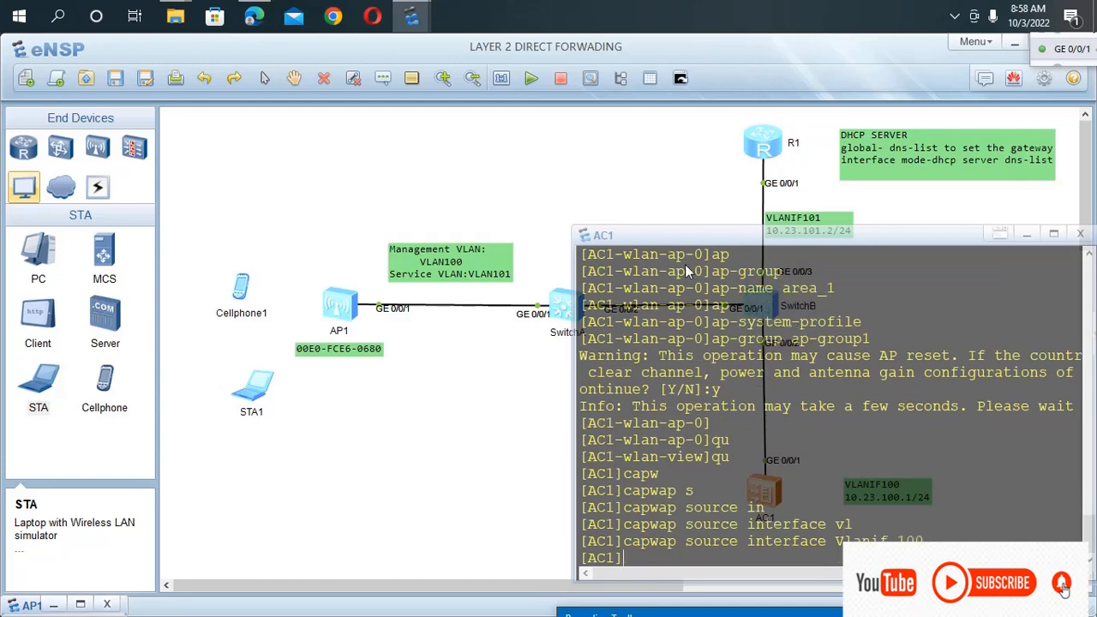
Move AC1's console clear of the AC1 device, enter the WLAN view, and reset every AP with ap-reset all, confirming with y.
left_click_drag(841, 237, 509, 233)
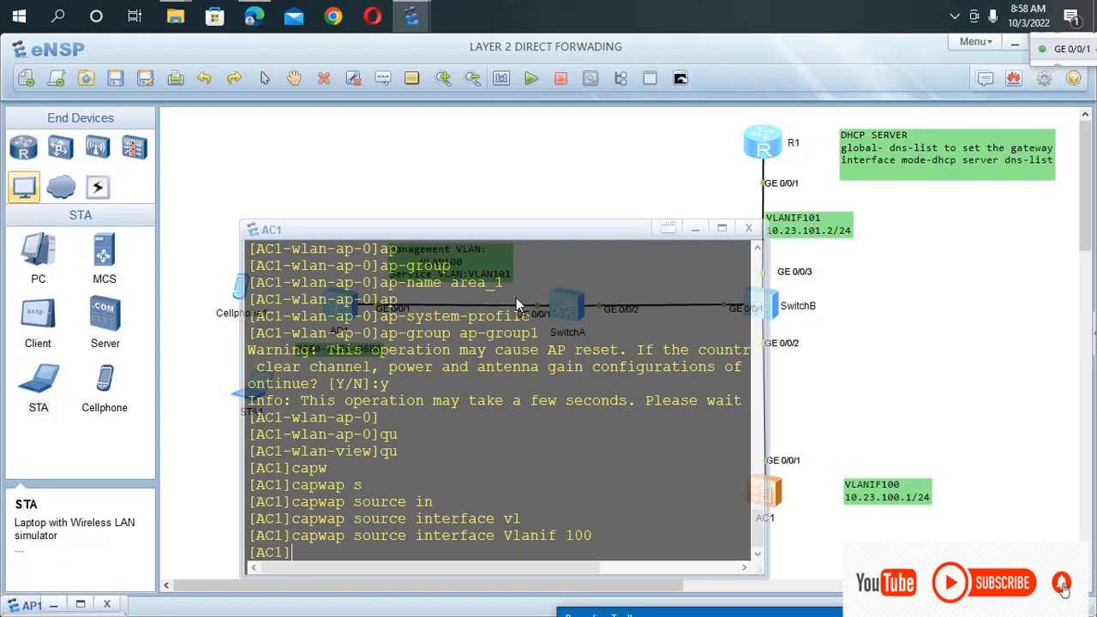
type("wlan")
key("Return")
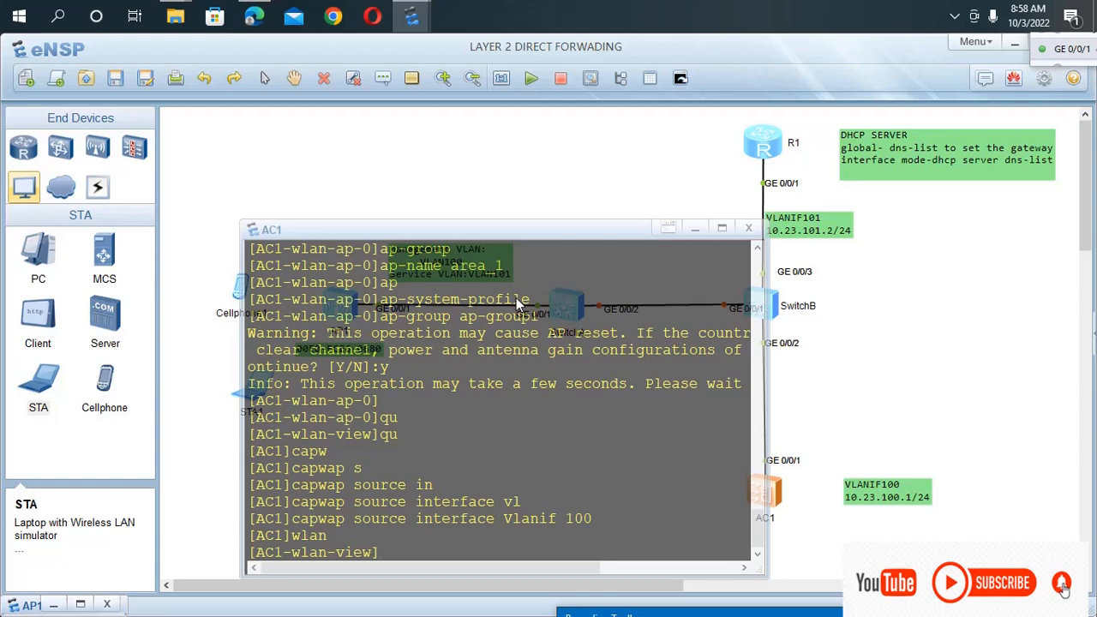
type("ap-res")
key("Tab")
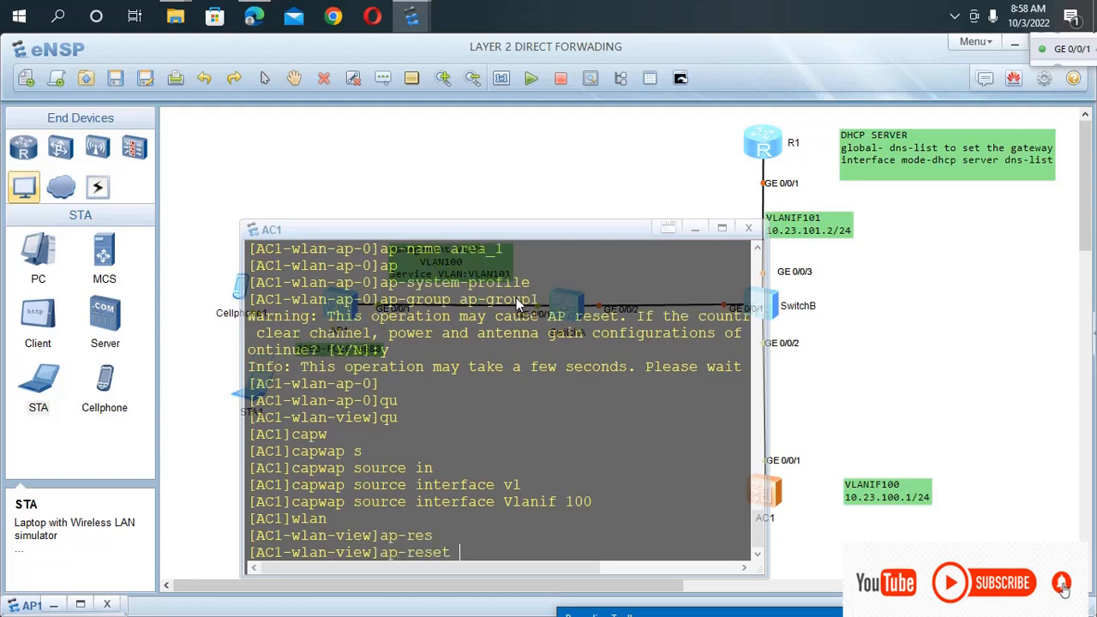
type("al")
key("Tab")
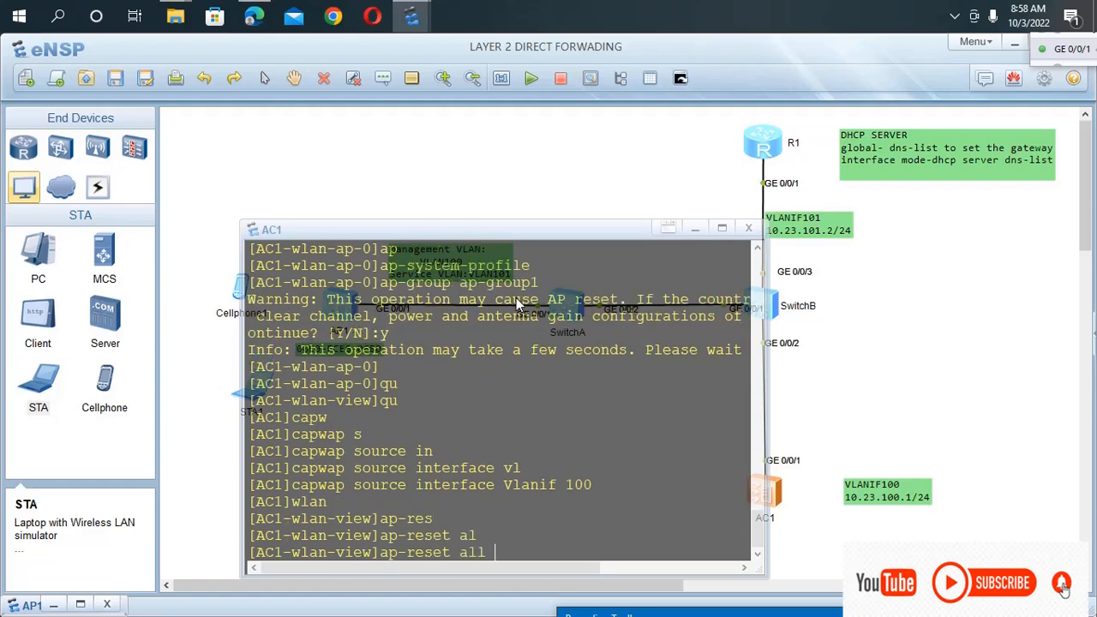
type("l")
key("Return")
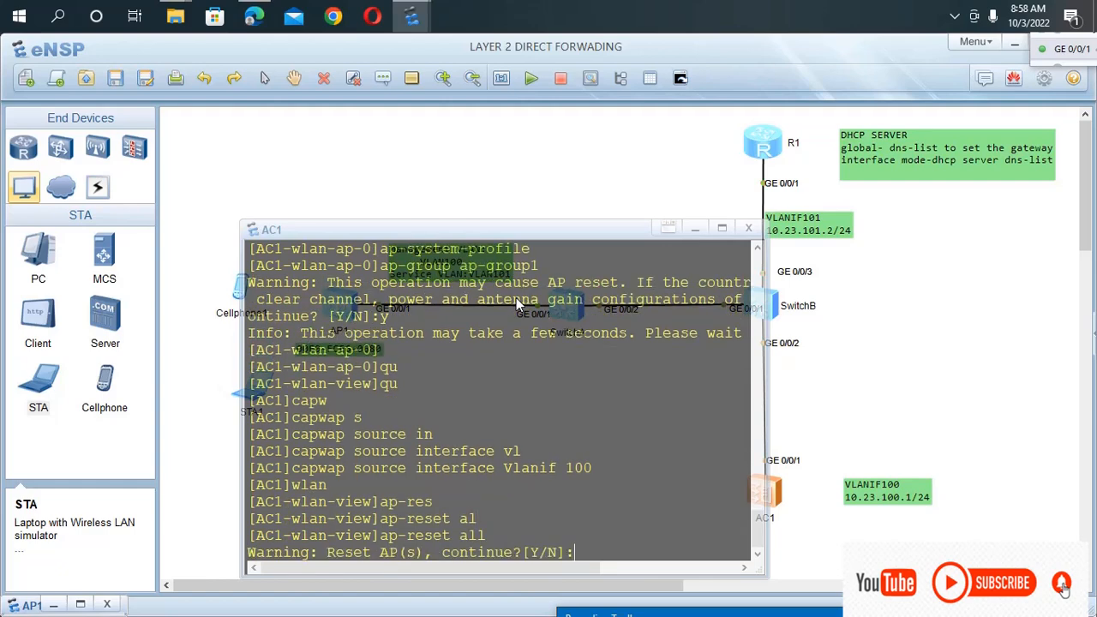
type("y")
key("Return")
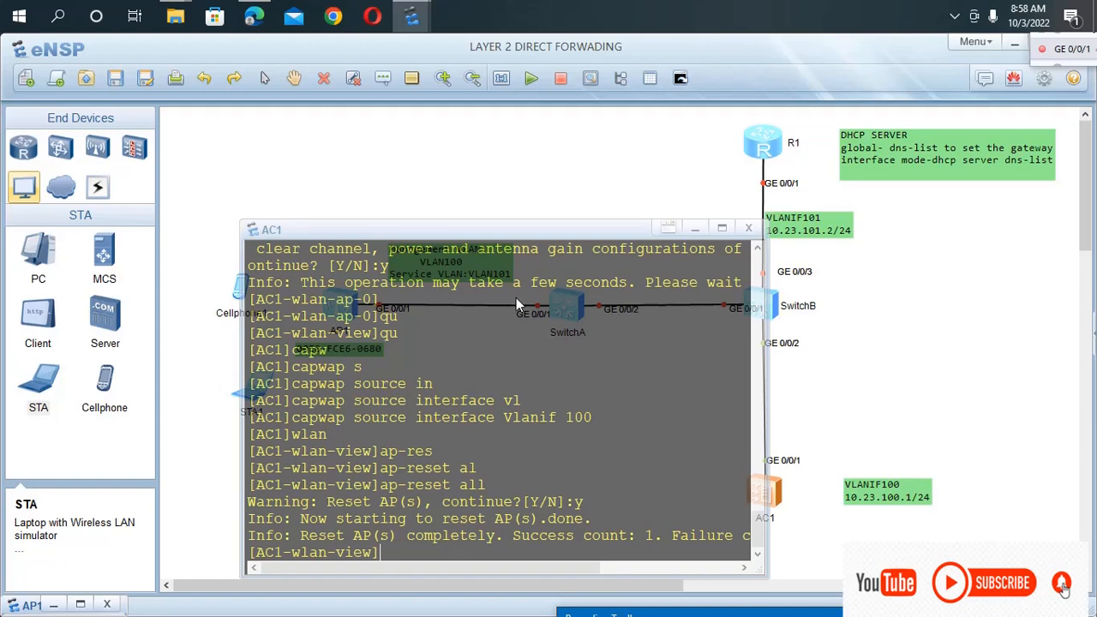
List all registered APs on AC1 with the command dis ap all.
type("dis ap")
key("Tab")
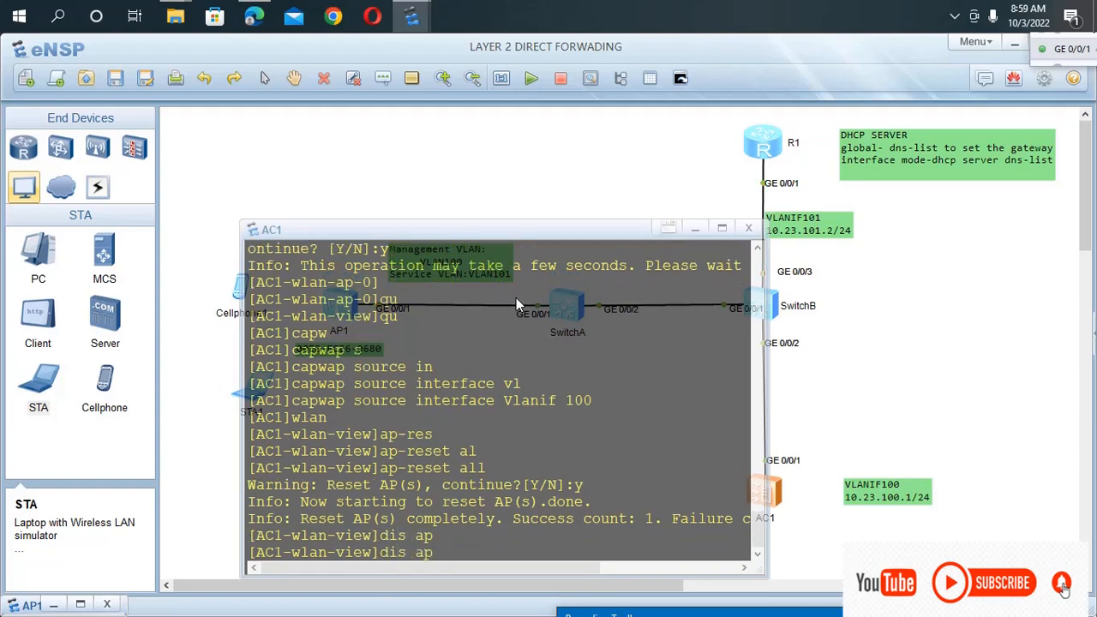
type("a")
key("Tab")
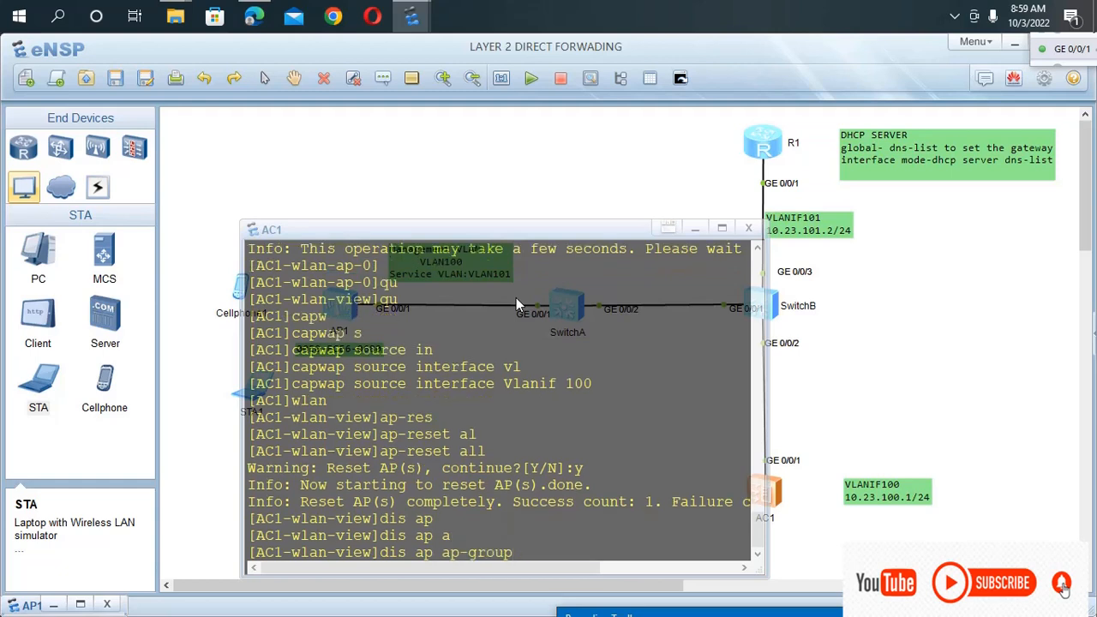
key("Tab")
key("Tab")
key("BackSpace")
key("BackSpace")
key("BackSpace")
key("BackSpace")
key("BackSpace")
key("BackSpace")
key("BackSpace")
key("BackSpace")
key("BackSpace")
key("BackSpace")
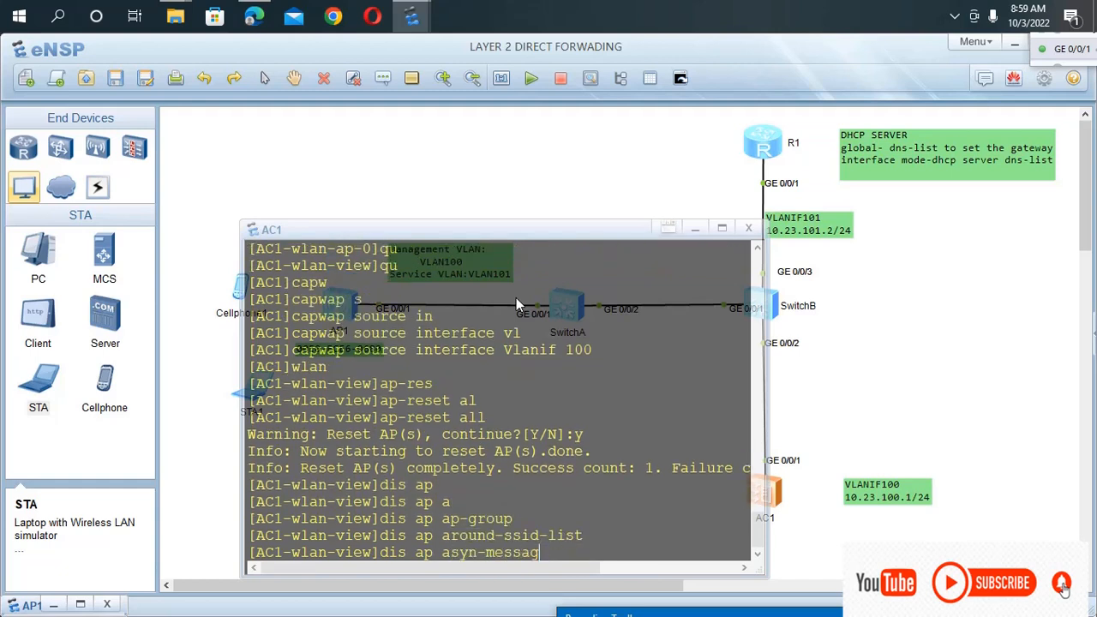
key("BackSpace")
type("ll")
key("Tab")
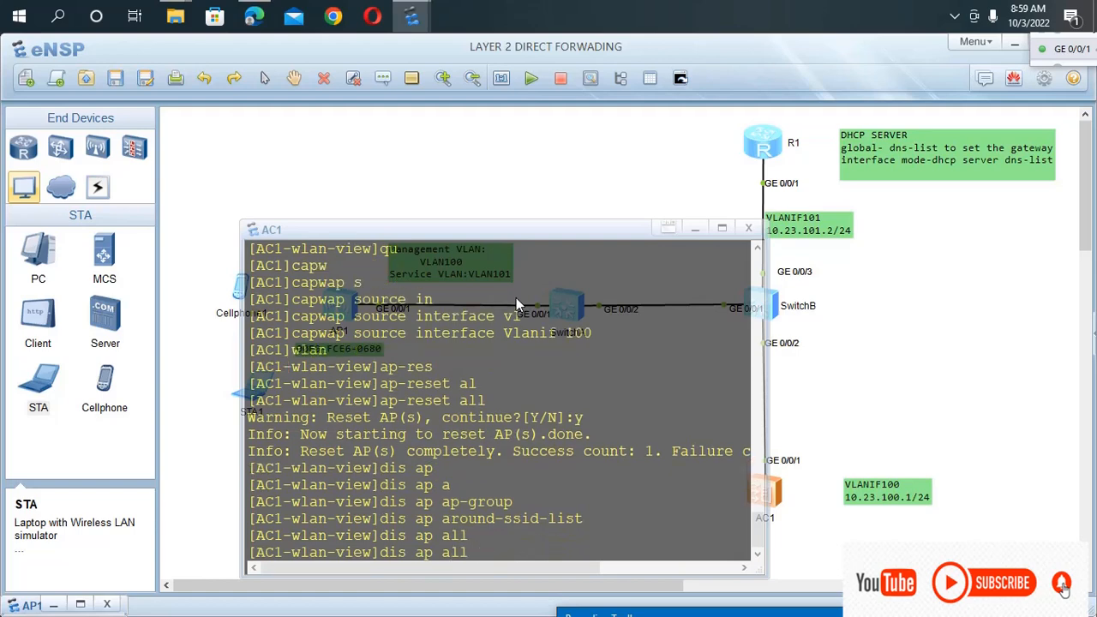
key("Return")
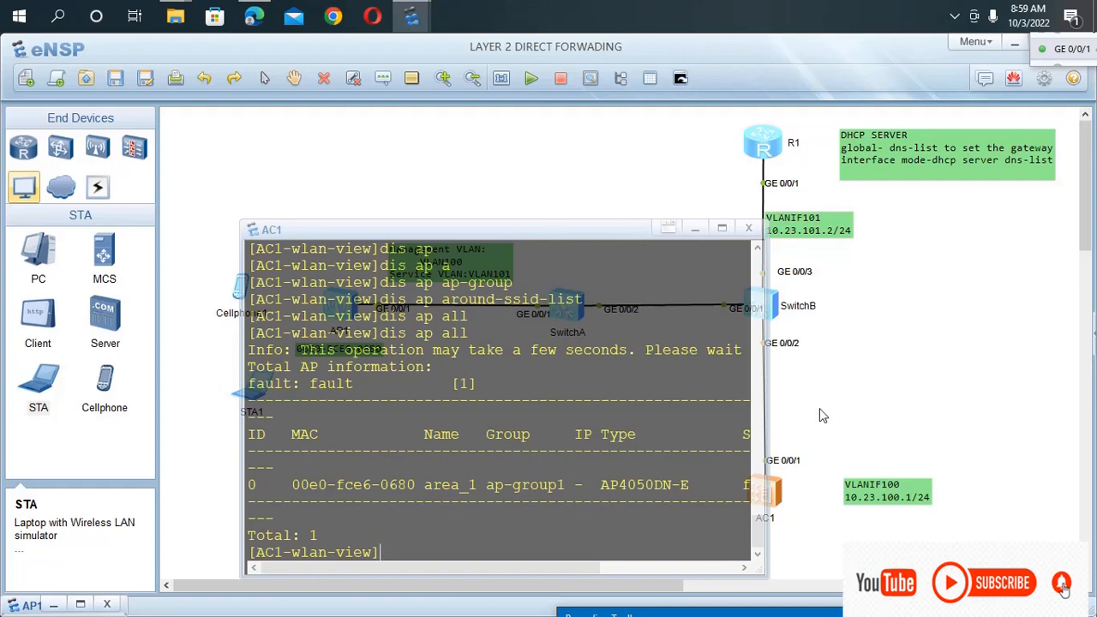
Widen AC1's console and examine the IP, type and state entries for area_1 in the AP list.
left_click_drag(770, 419, 883, 401)
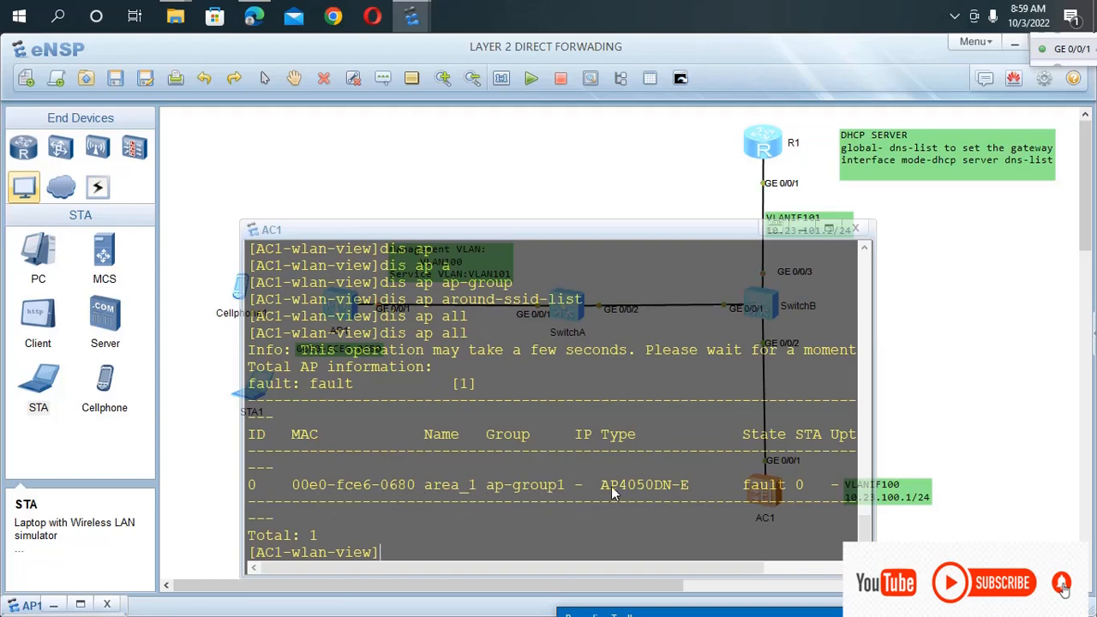
left_click_drag(586, 482, 600, 485)
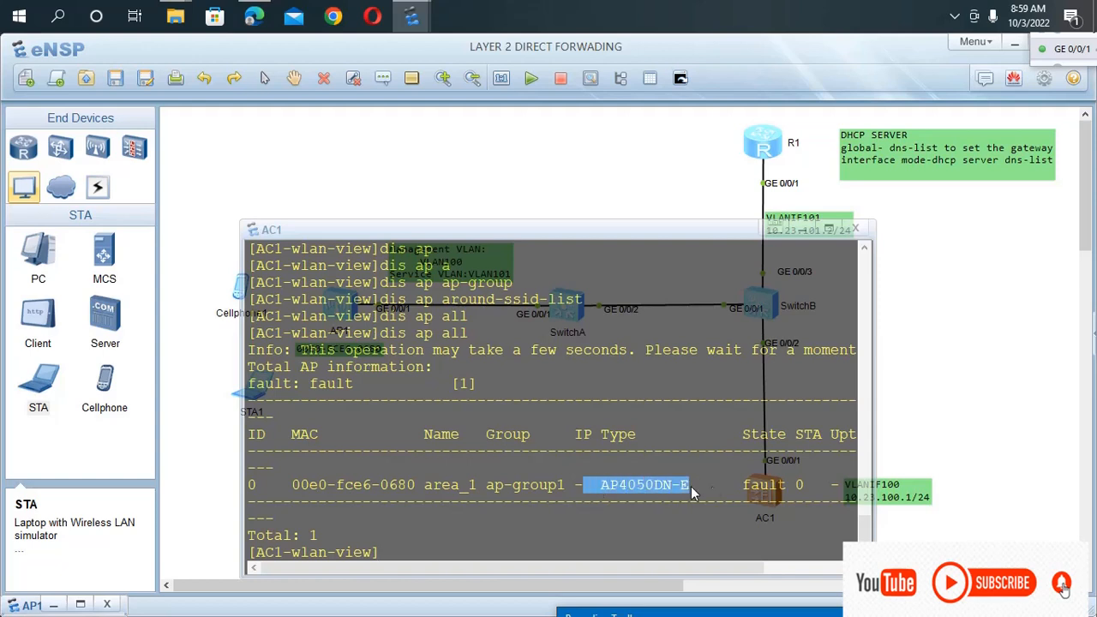
left_click_drag(724, 488, 787, 493)
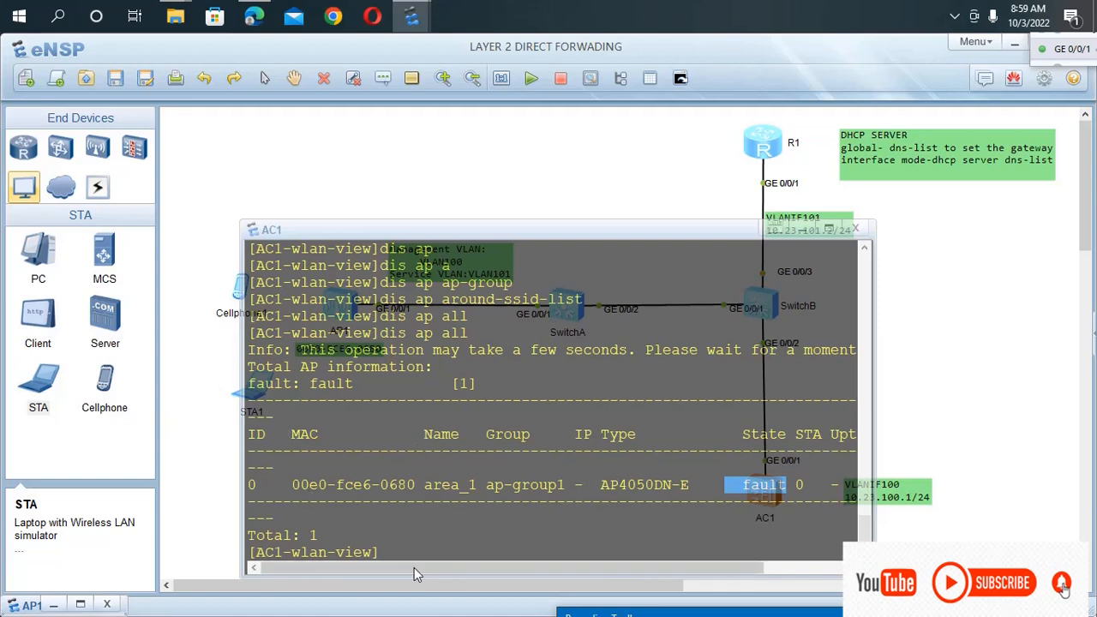
left_click(386, 548)
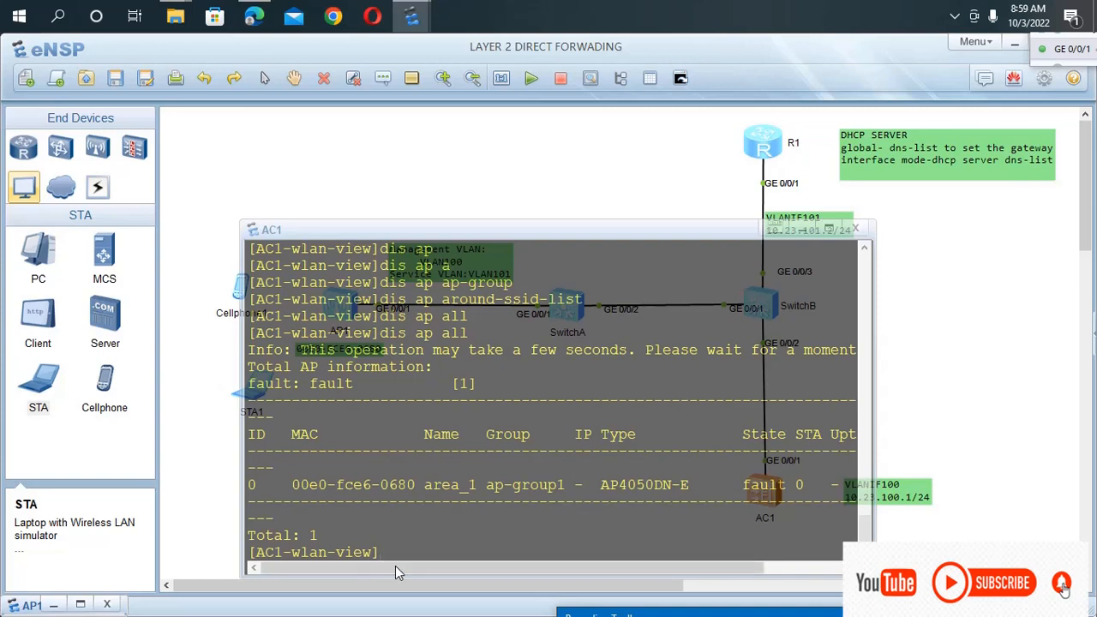
left_click(923, 296)
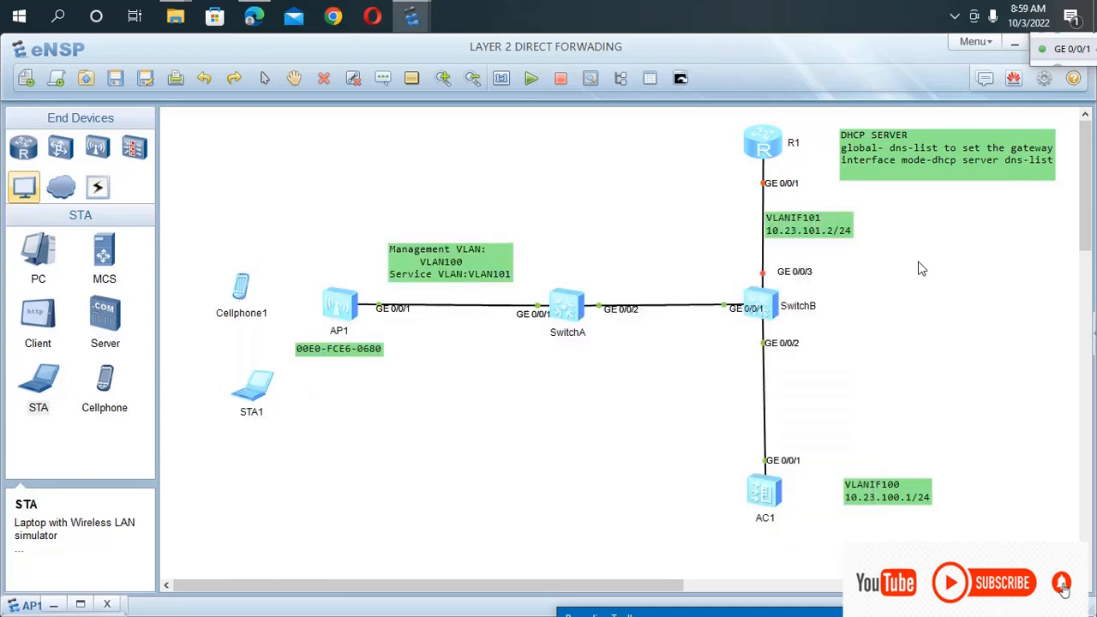
double_click(767, 490)
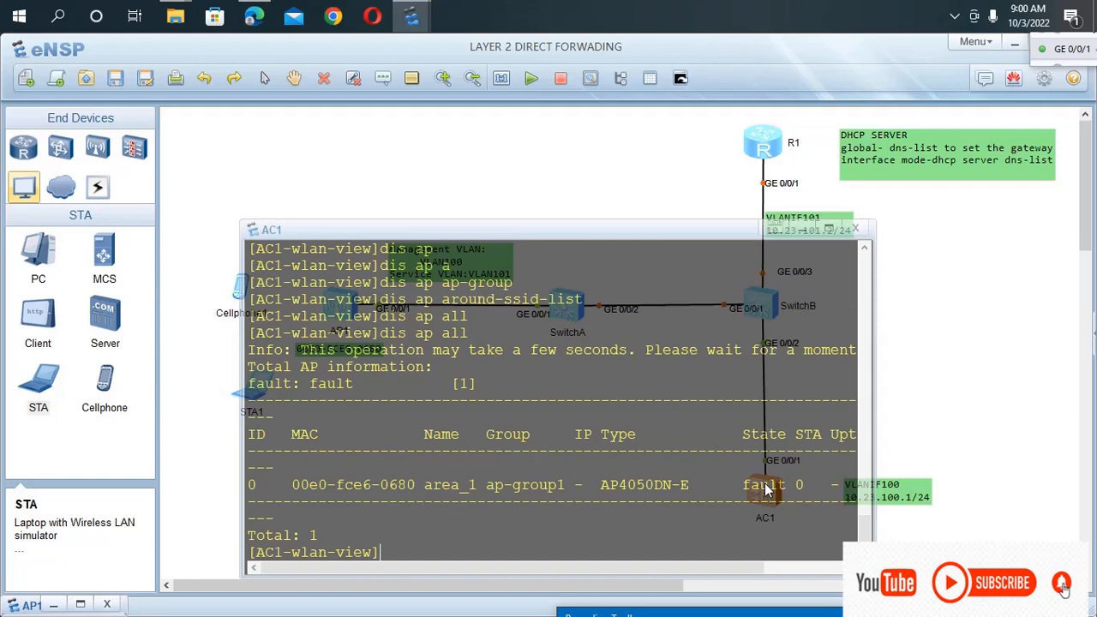
Create an SSID profile on AC1 with the command ssid-profile name wlan-net.
type("ss")
key("Tab")
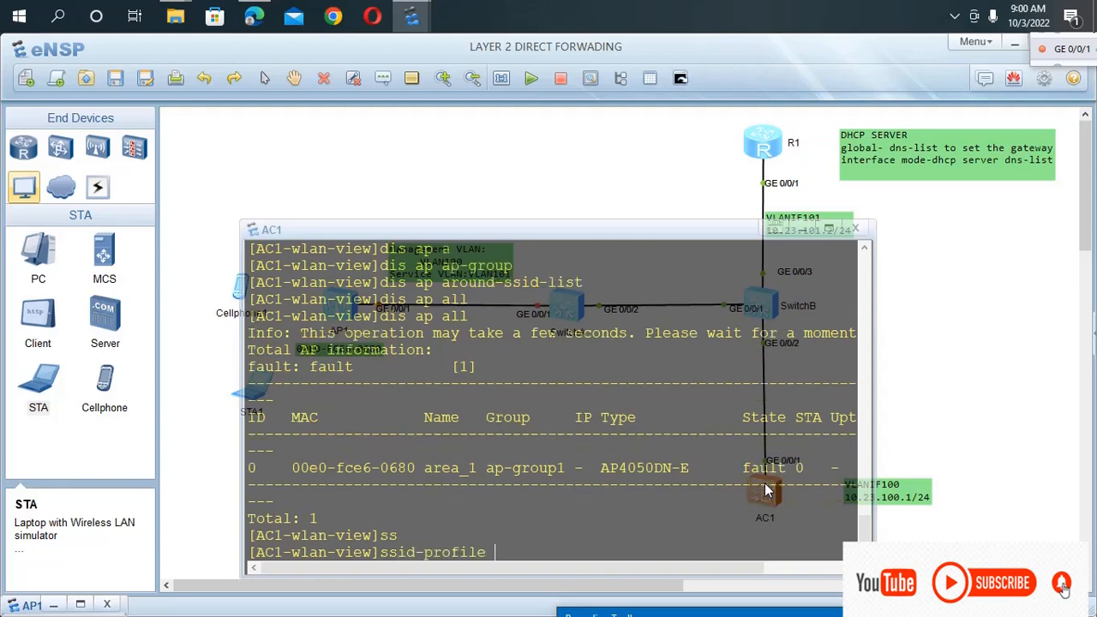
type("na")
key("Tab")
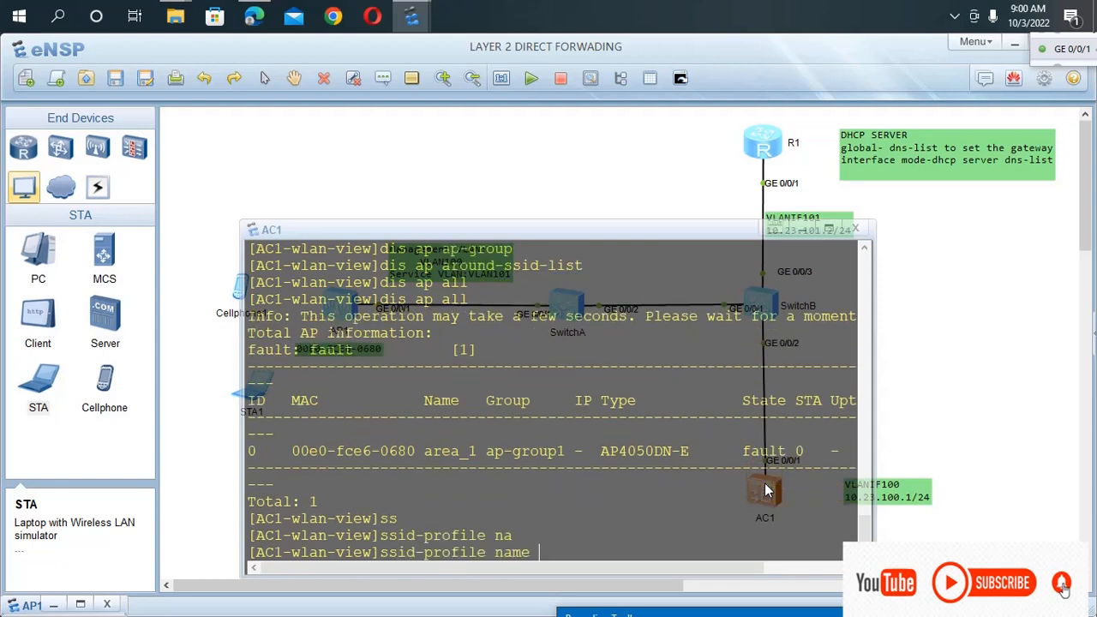
type("wlan-net")
key("Return")
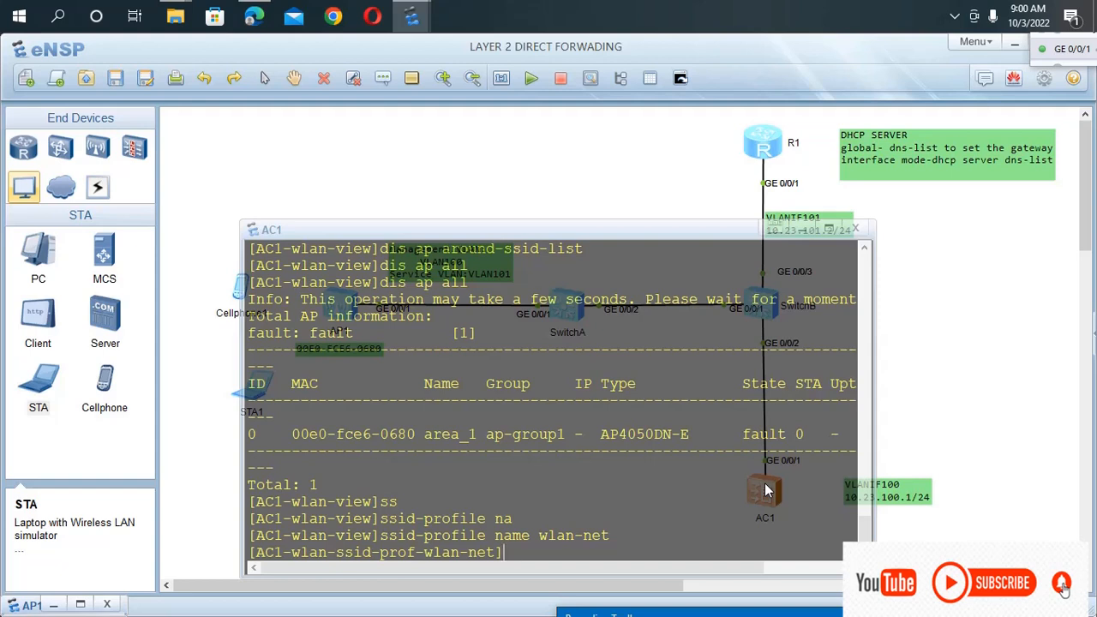
Set the profile's network name with ssid HOTSPOT and return to the WLAN view with qu.
type("ss")
key("Tab")
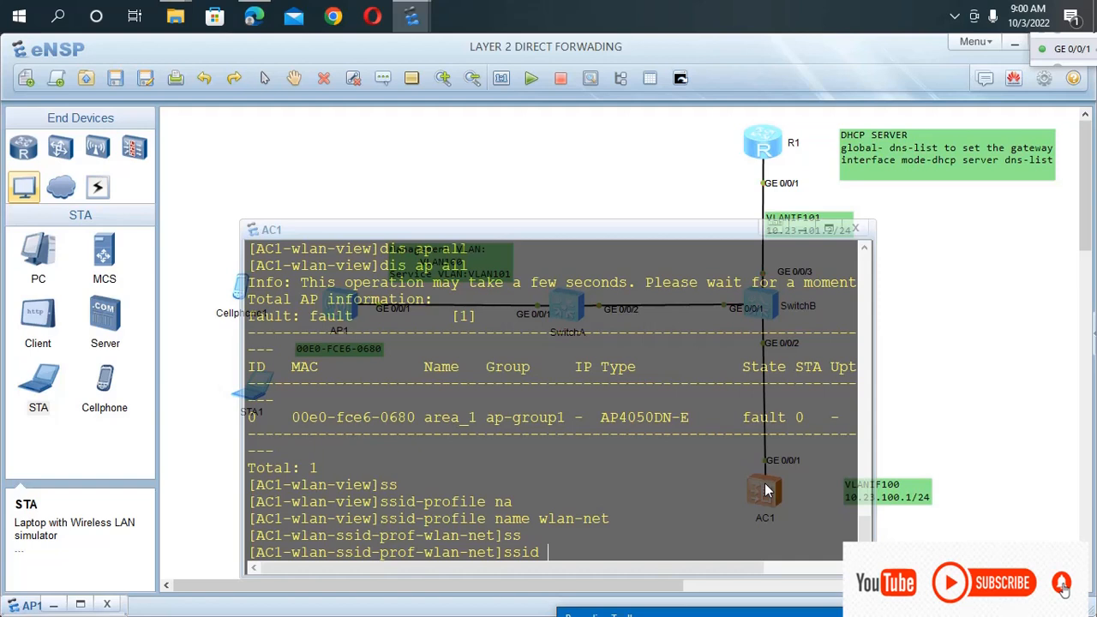
type("n")
key("Tab")
key("BackSpace")
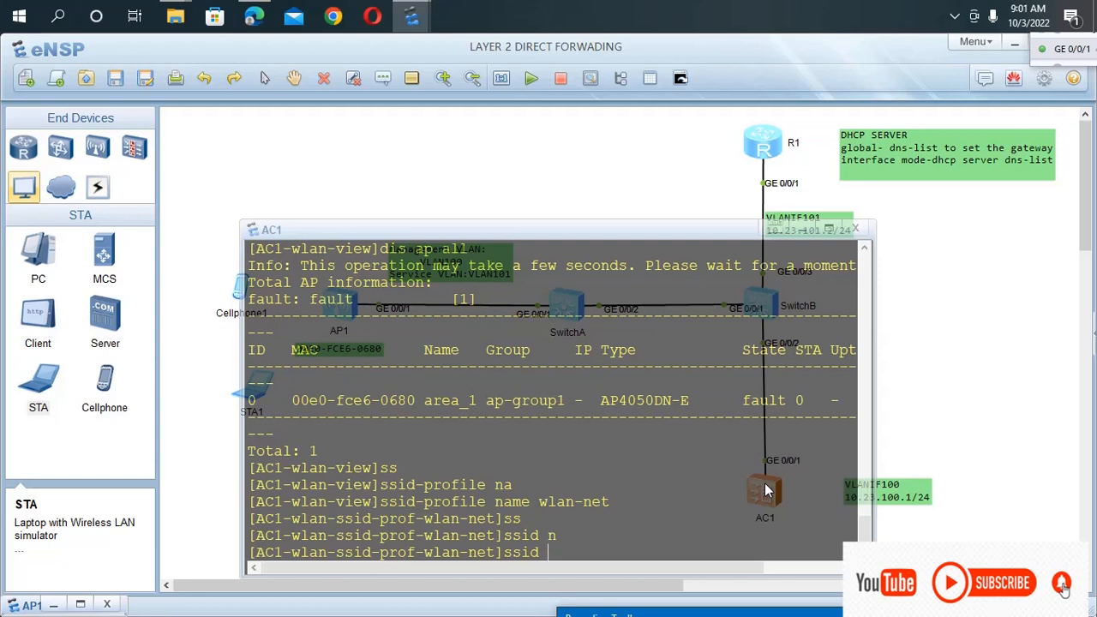
key("Tab")
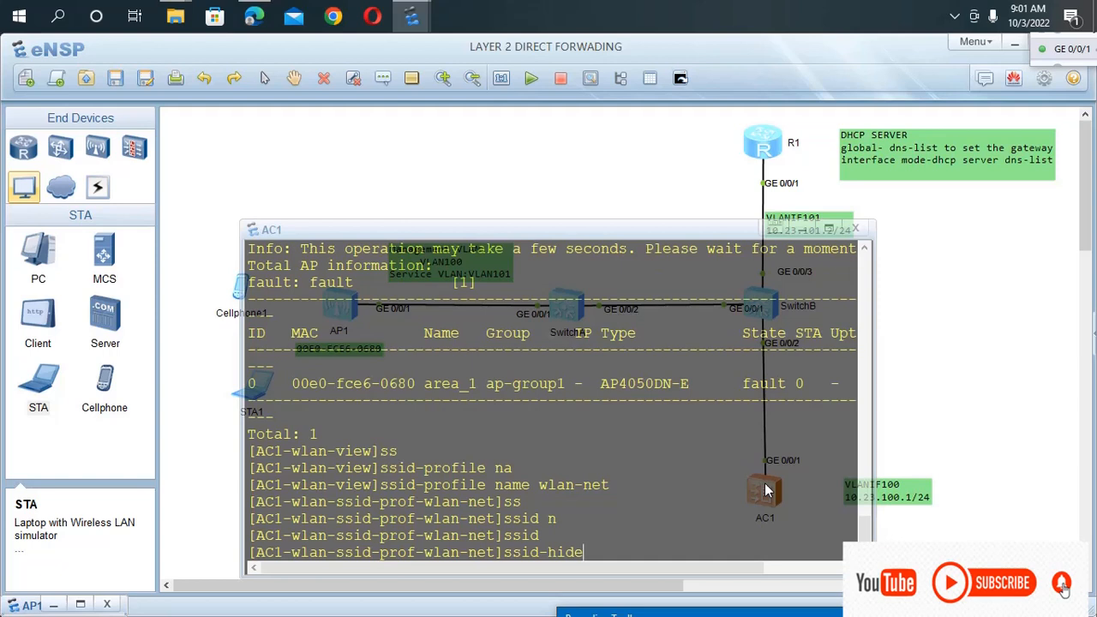
key("BackSpace")
key("BackSpace")
key("BackSpace")
key("BackSpace")
key("BackSpace")
type("HOTSPOT")
key("Return")
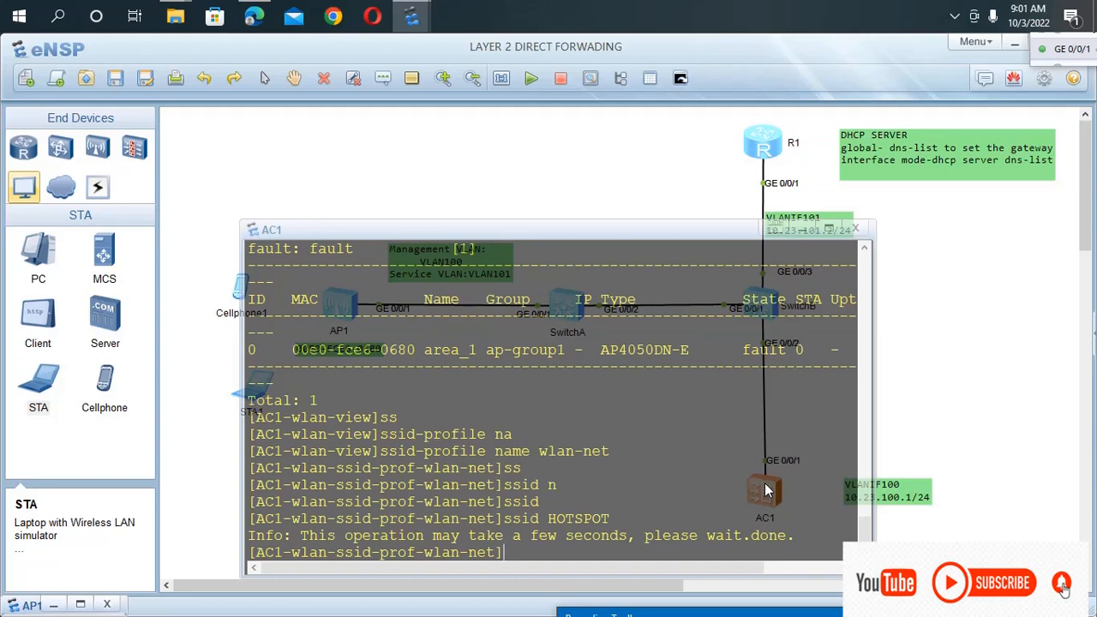
type("qu")
key("Return")
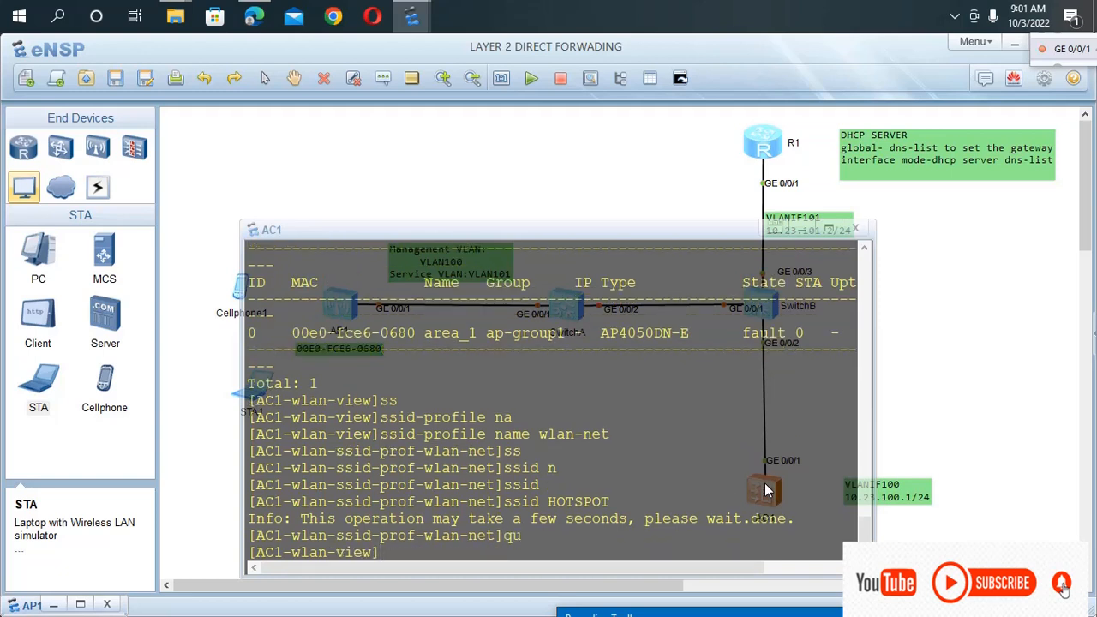
Create a security profile on AC1 with the command security-profile name wlan-net.
type("se")
key("Tab")
type("na")
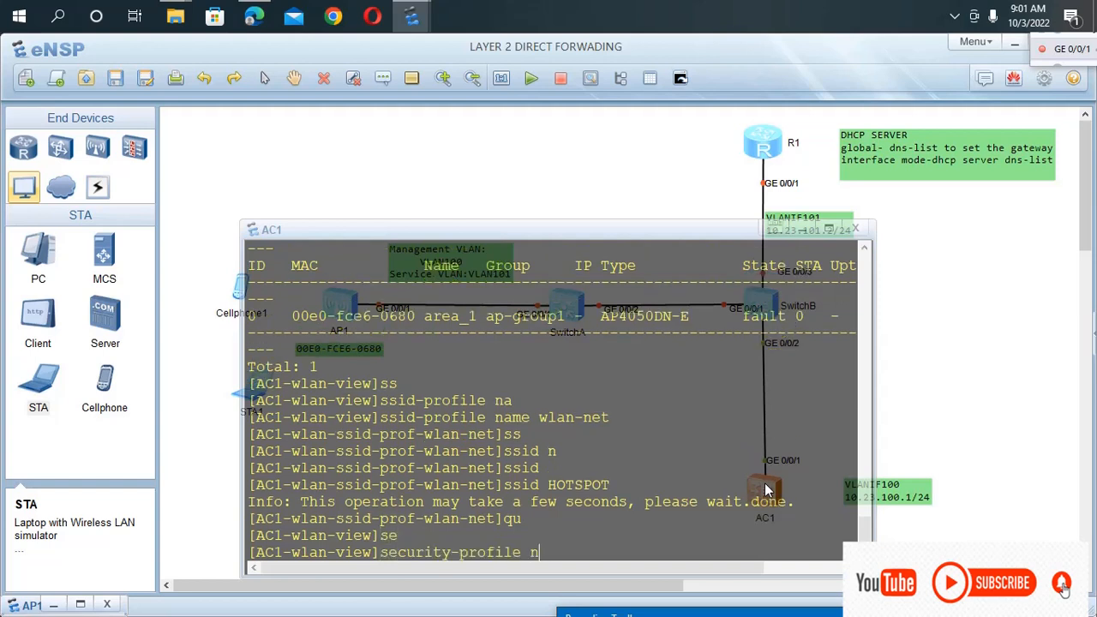
key("Tab")
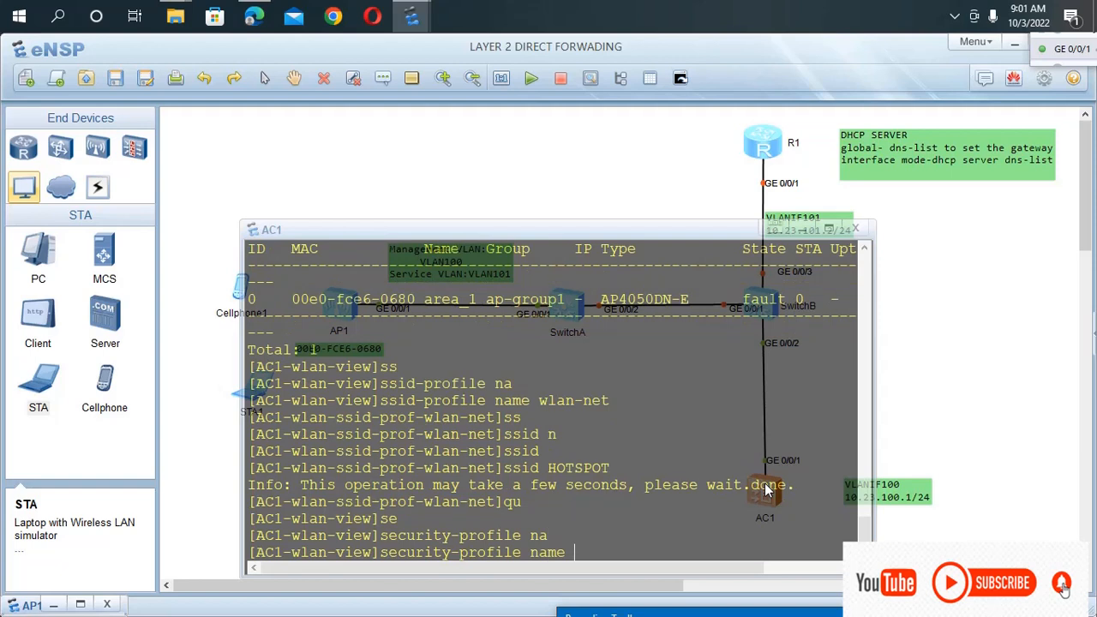
type("wlan-net")
key("Return")
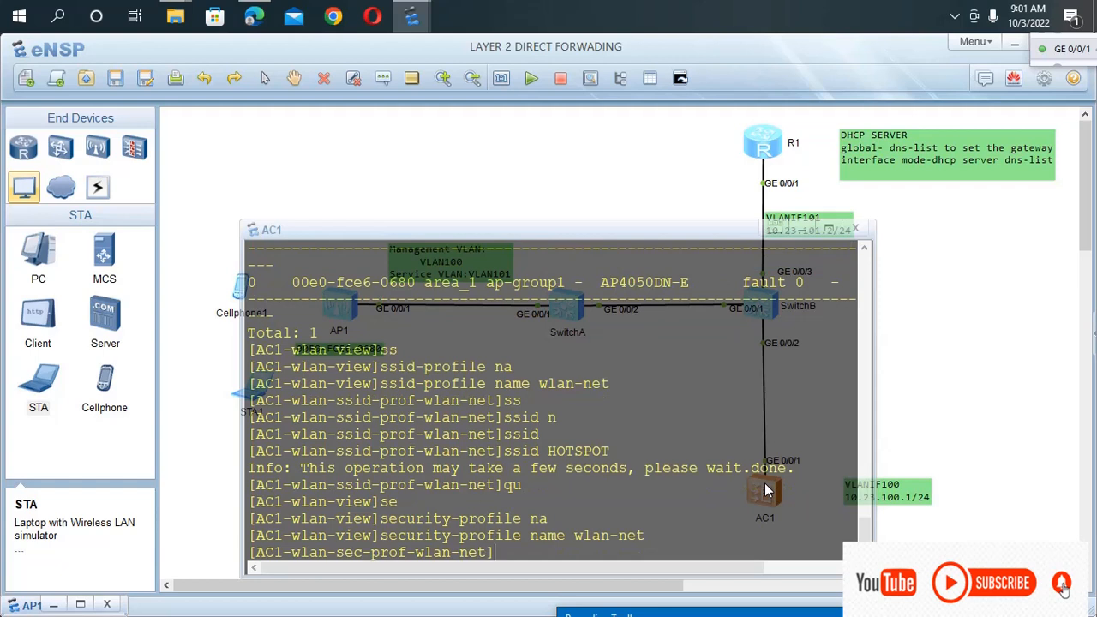
Try to set the security policy with security wpa-wpa2 psk followed directly by the pre-shared key.
type("se")
key("Tab")
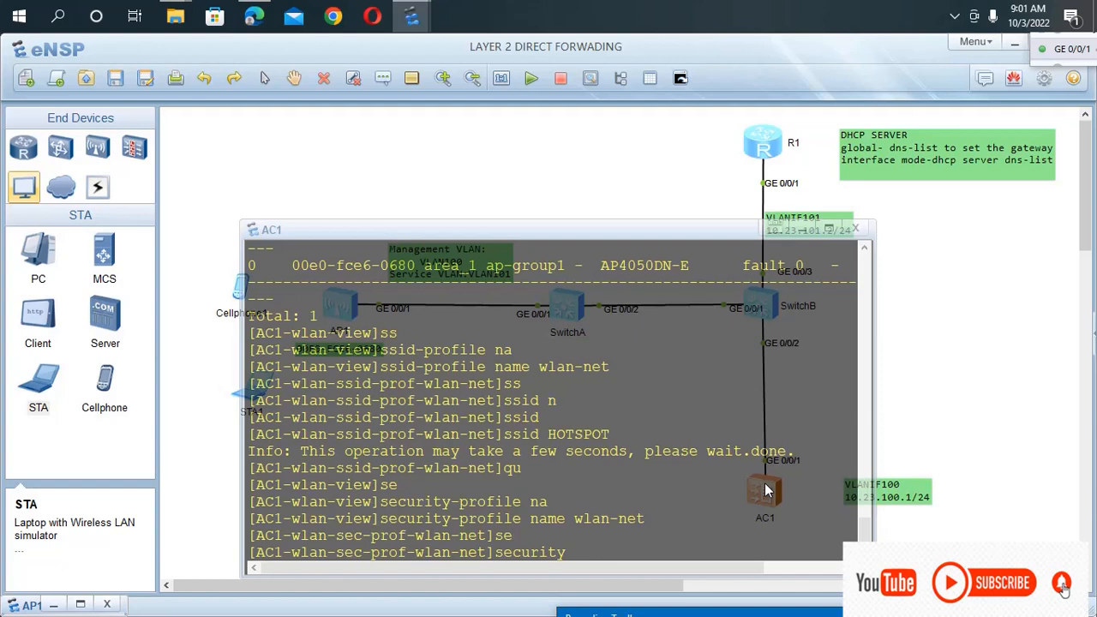
type("w")
key("Tab")
key("Tab")
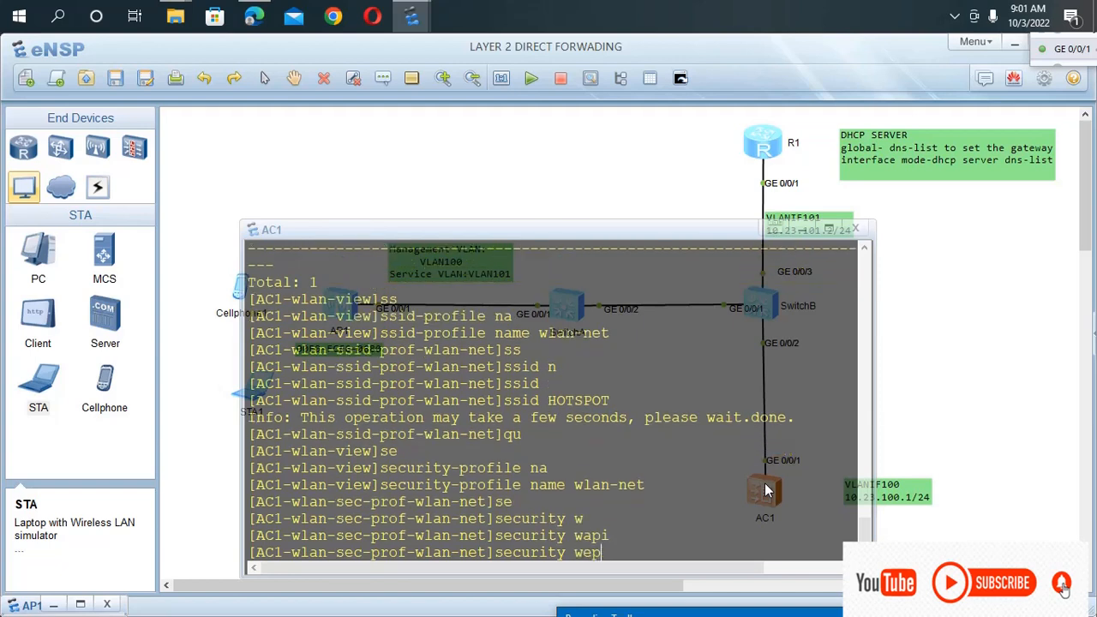
key("Tab")
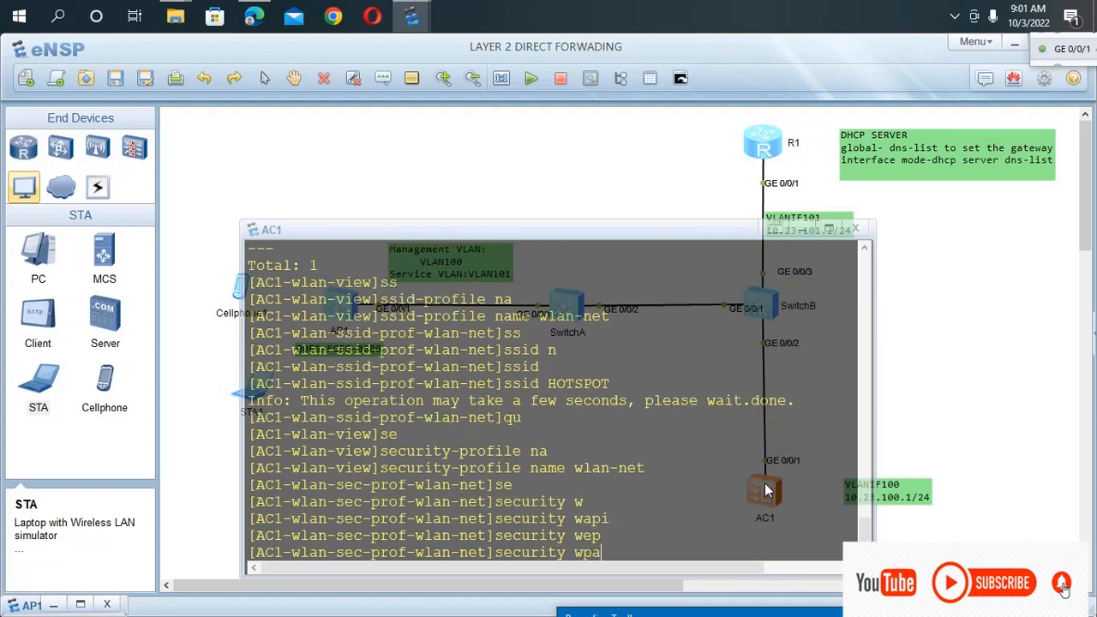
type("-")
key("Tab")
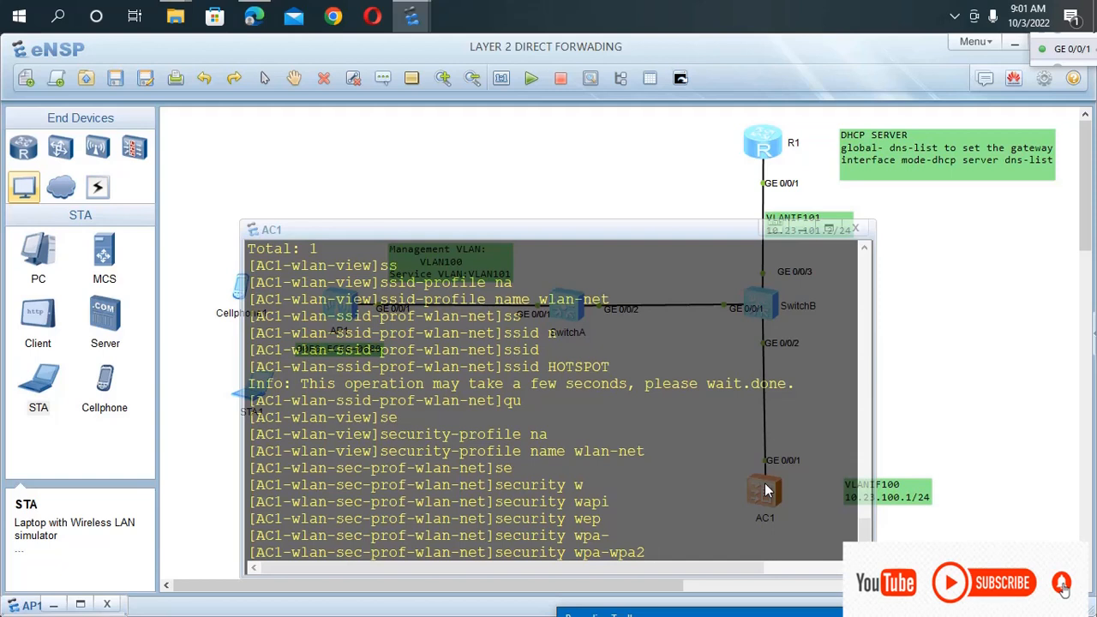
type("p")
key("Tab")
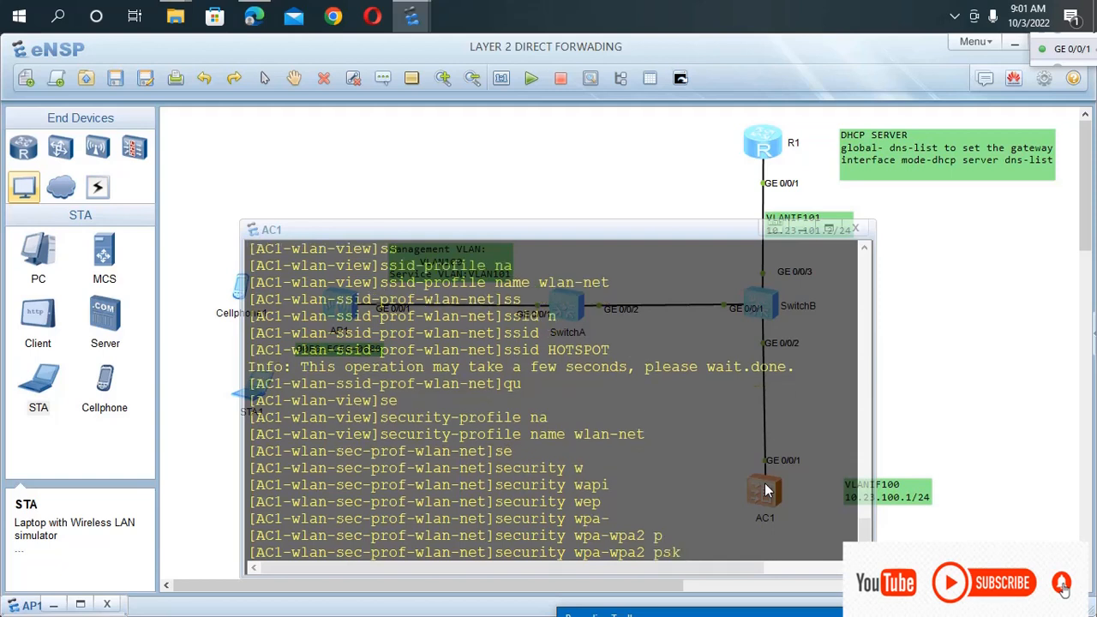
type("a1234567")
key("Return")
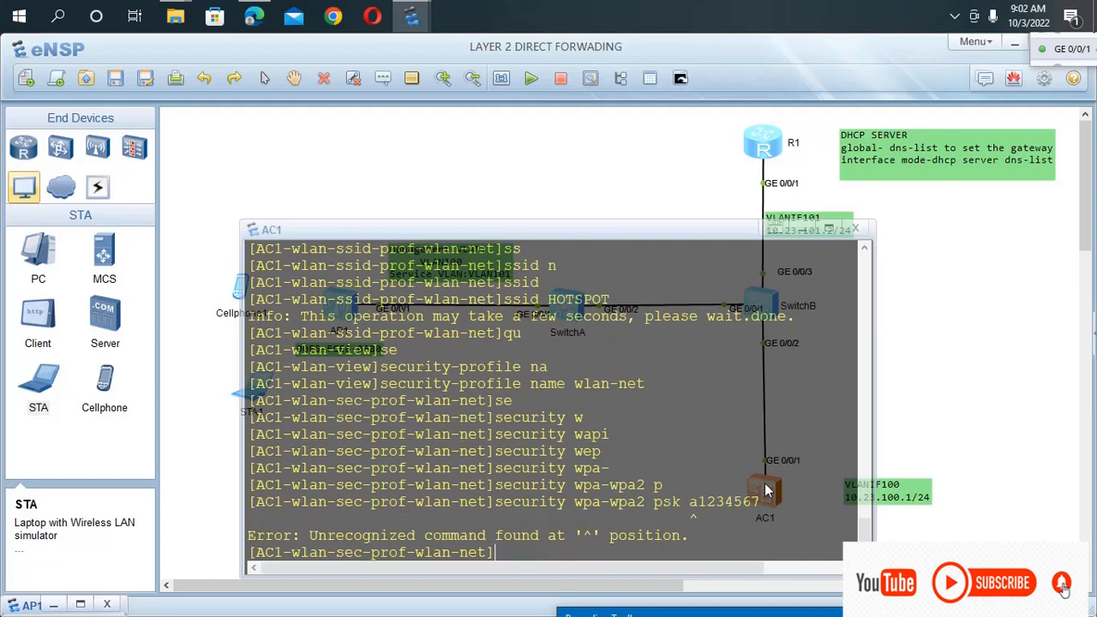
Recall the security wpa-wpa2 psk command and query the console for the parameters it accepts.
key("Up")
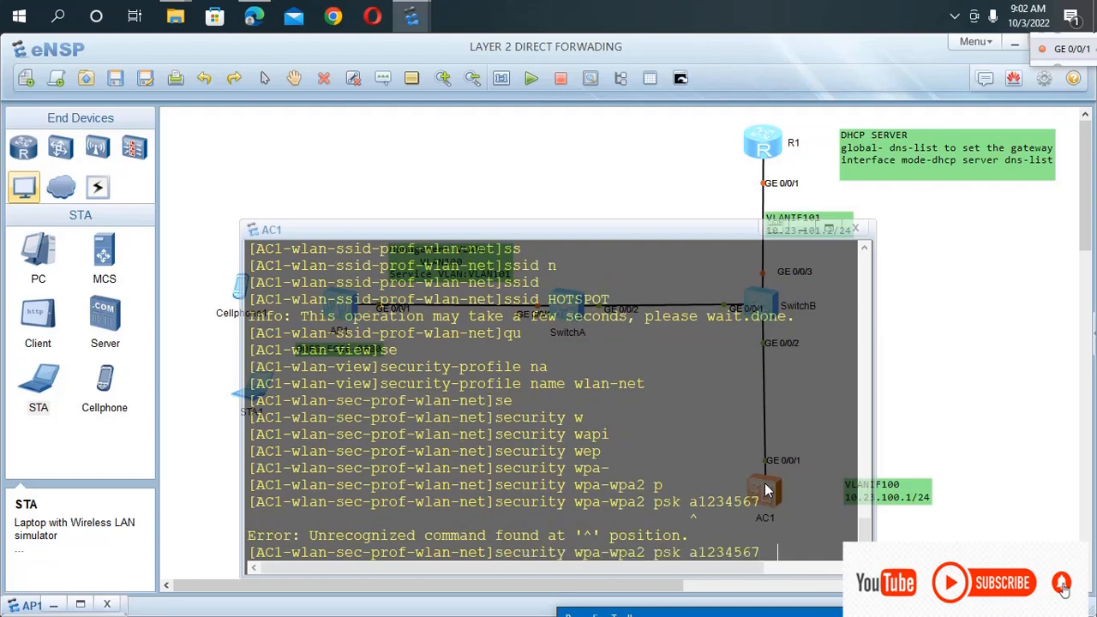
type("a")
key("Tab")
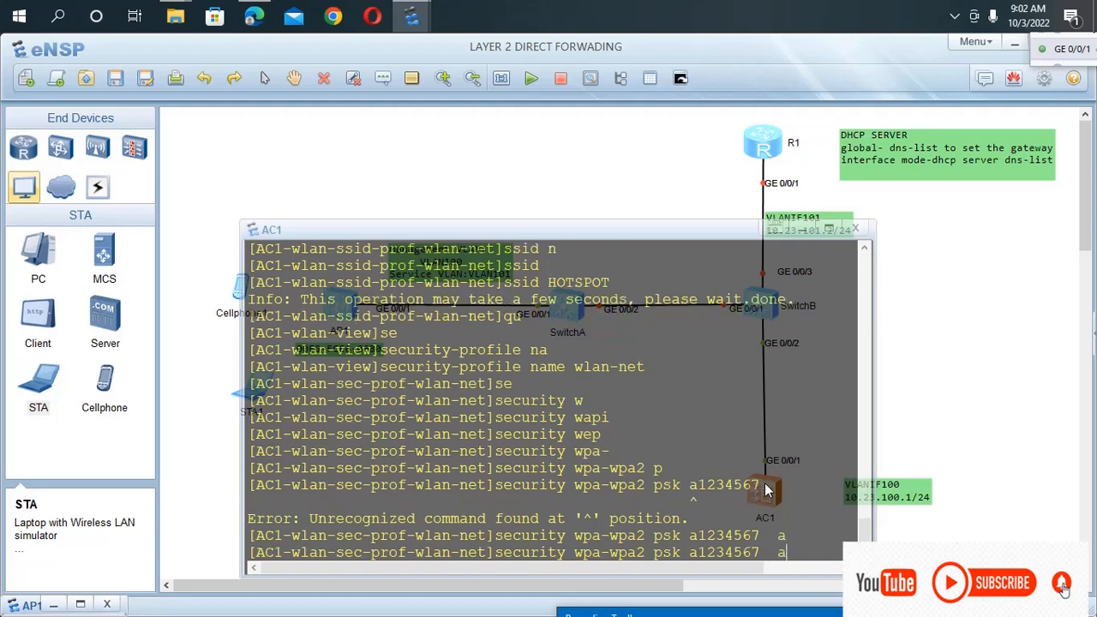
key("Tab")
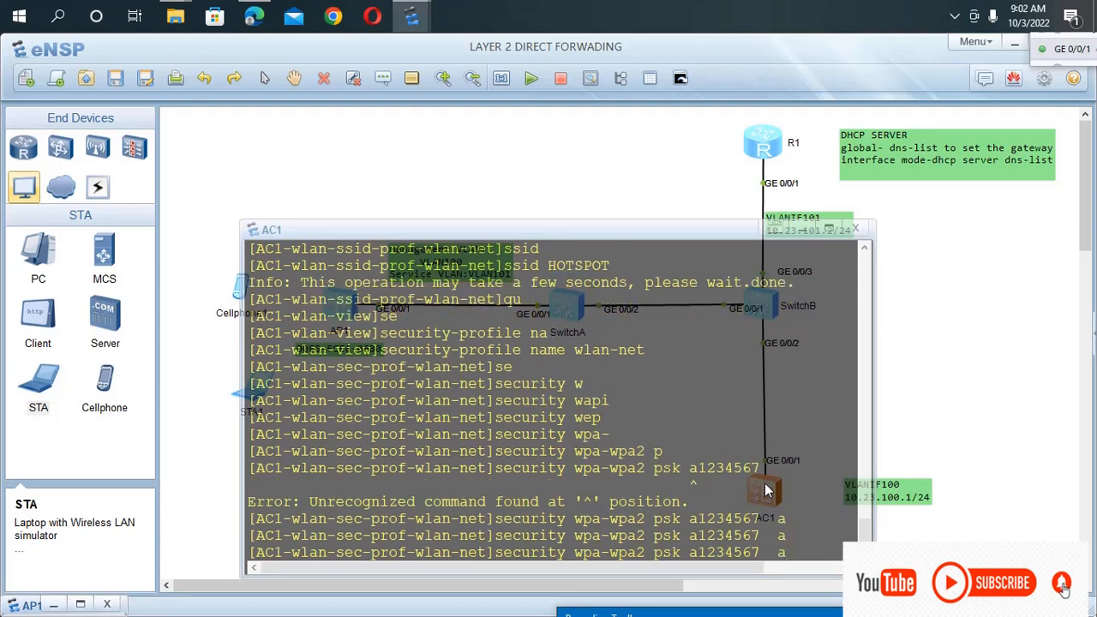
key("BackSpace")
type("?")
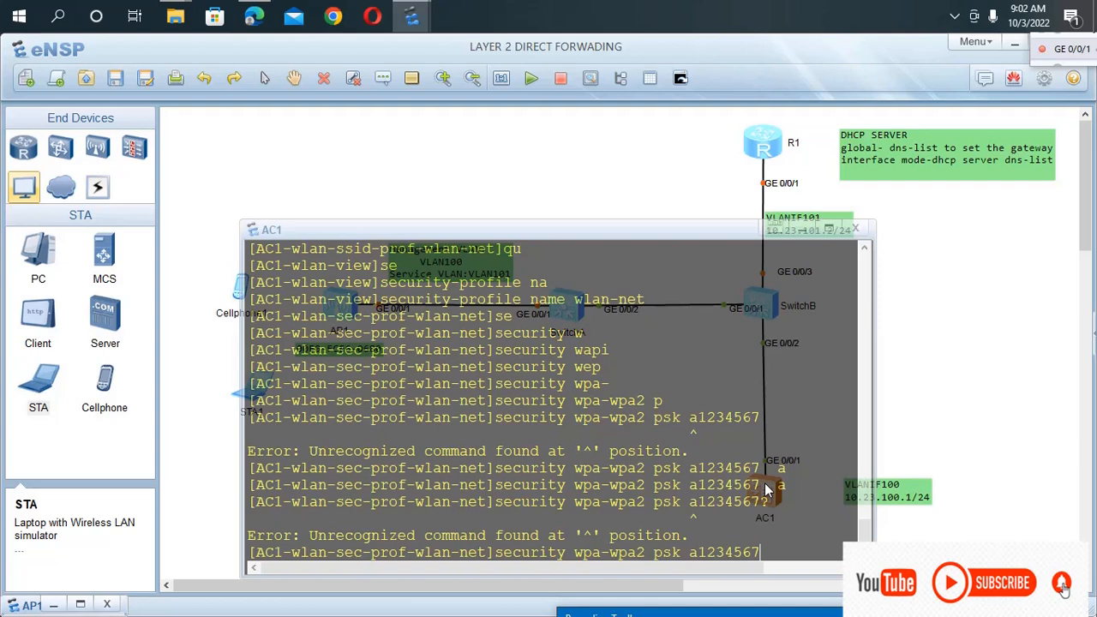
Set the policy with security wpa-wpa2 psk pass-phrase, the Wi-Fi password and aes, and return to the WLAN view with qu.
key("BackSpace")
key("BackSpace")
key("BackSpace")
key("BackSpace")
key("BackSpace")
key("BackSpace")
key("BackSpace")
key("BackSpace")
type("pa")
key("Tab")
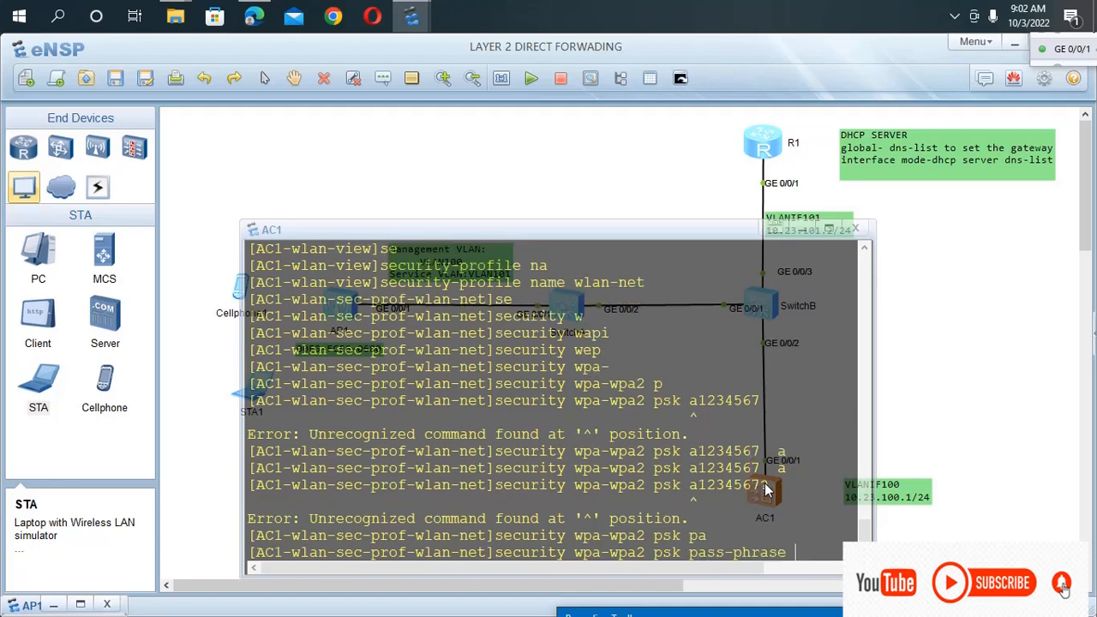
type("1")
key("BackSpace")
type("a123456")
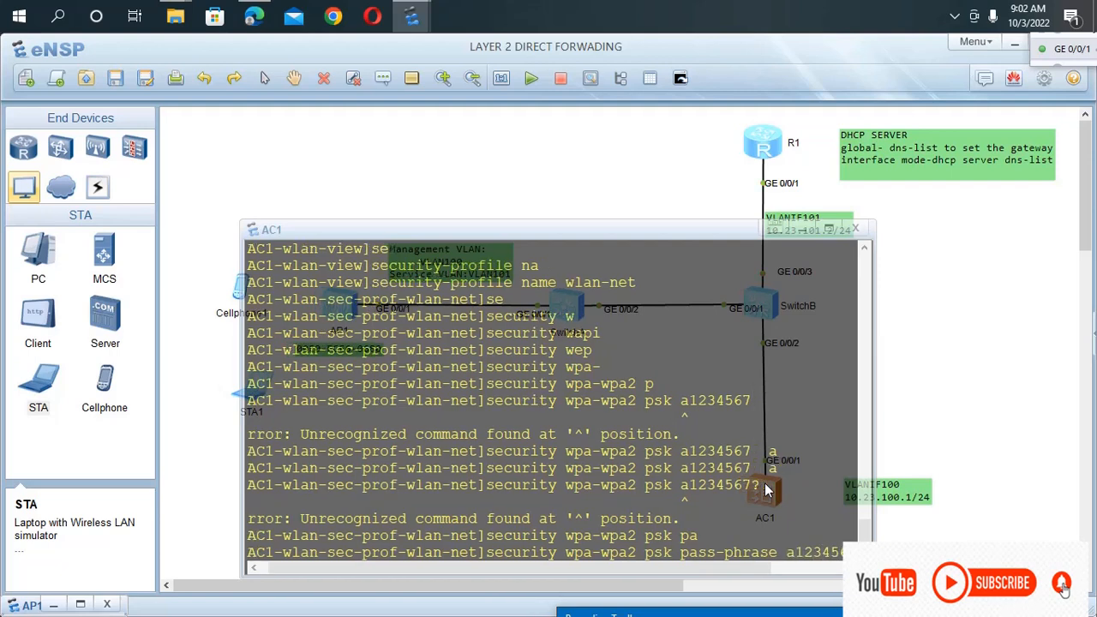
type("7 a")
key("Tab")
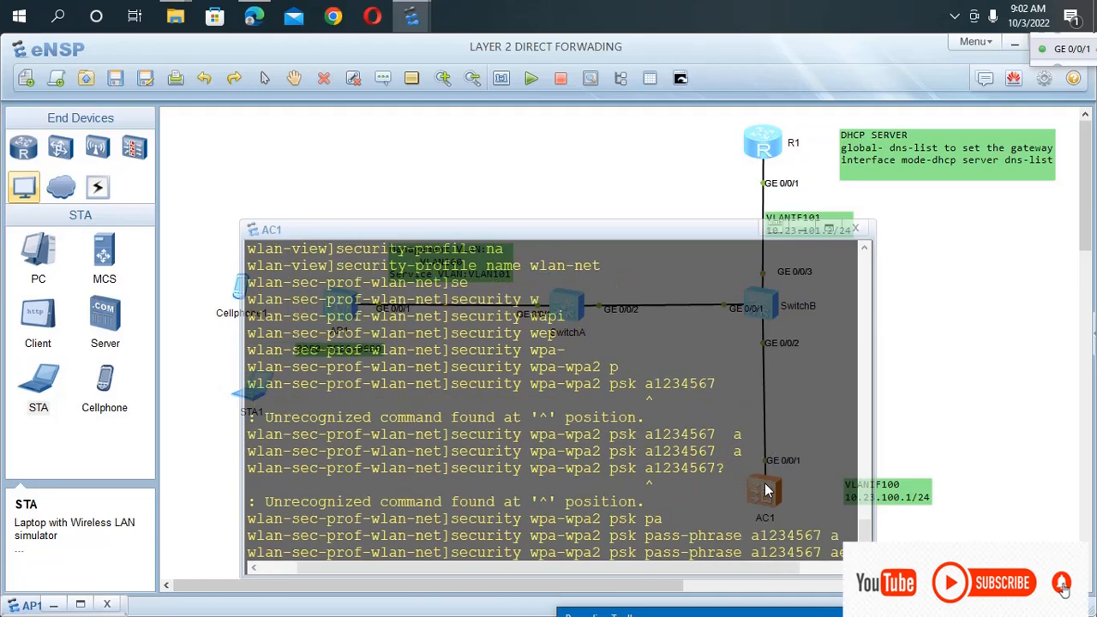
key("Return")
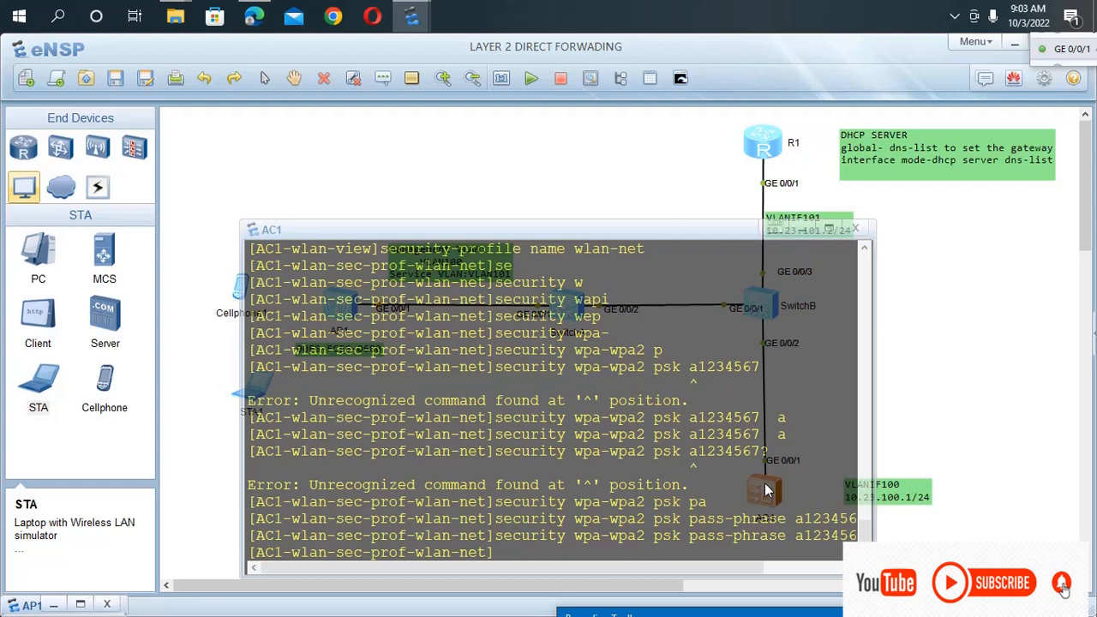
type("qu")
key("Return")
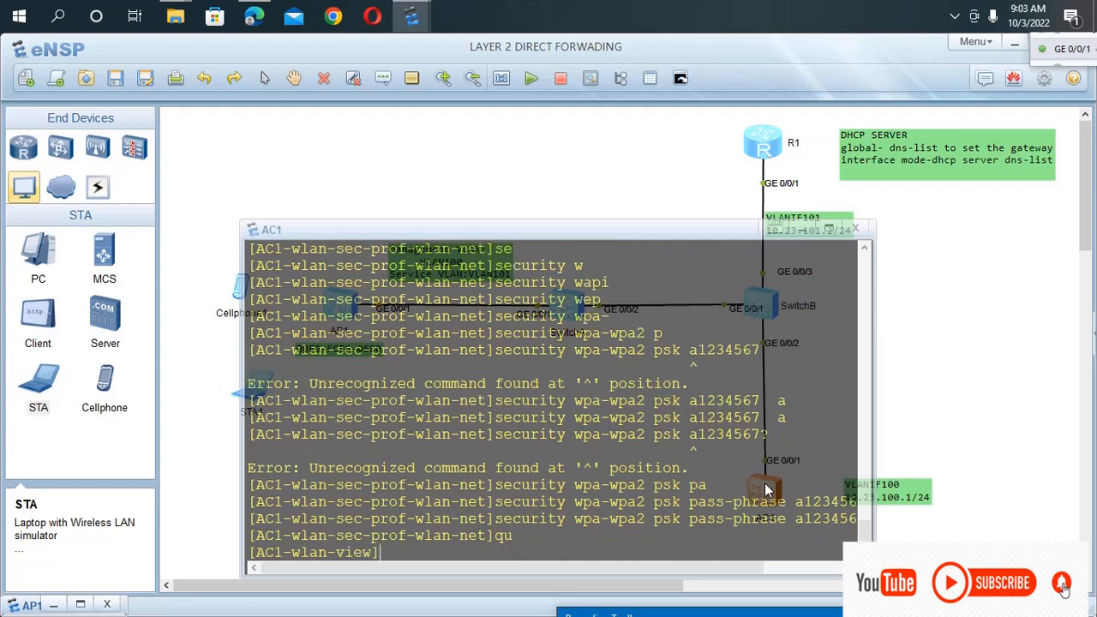
Create a VAP profile on AC1 with the command vap-profile name wlan-net.
type("va")
key("Tab")
type("nam")
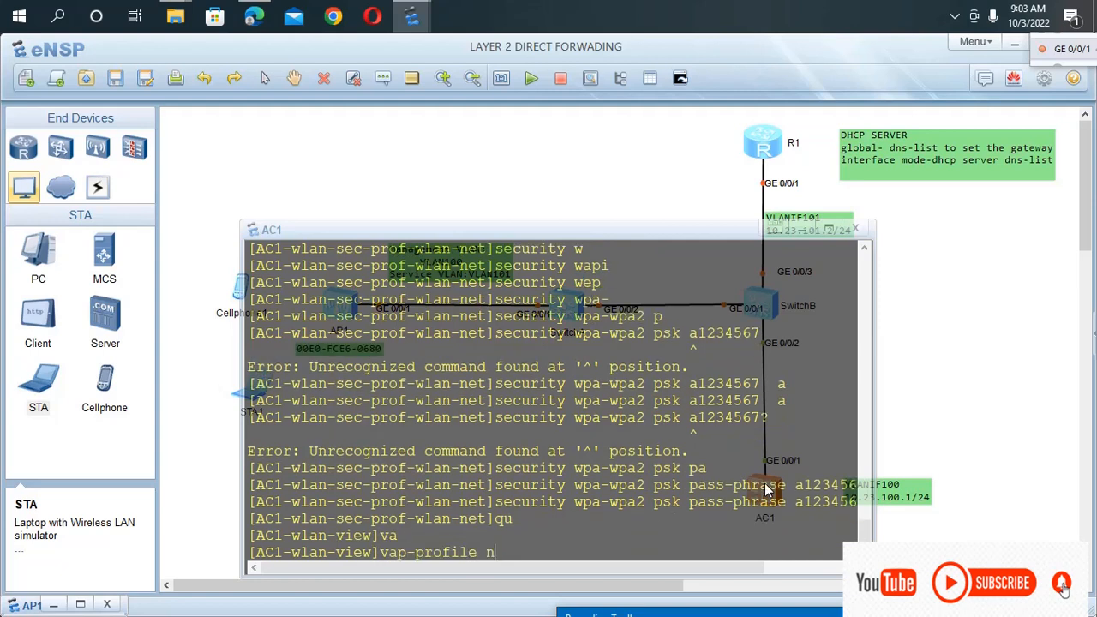
key("Tab")
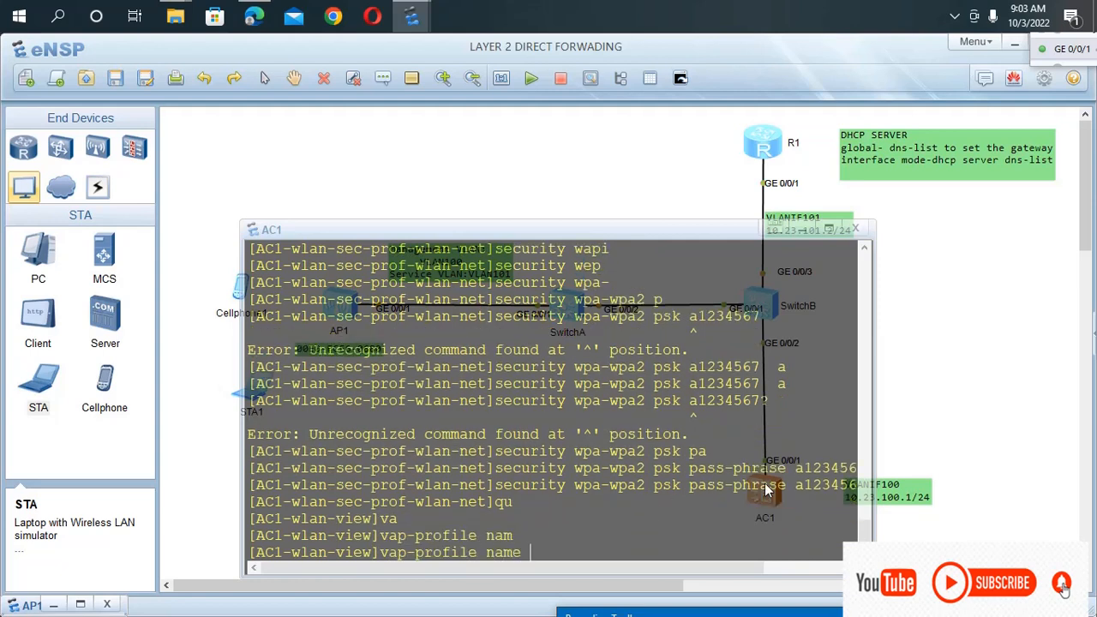
type("wlan-net")
key("Return")
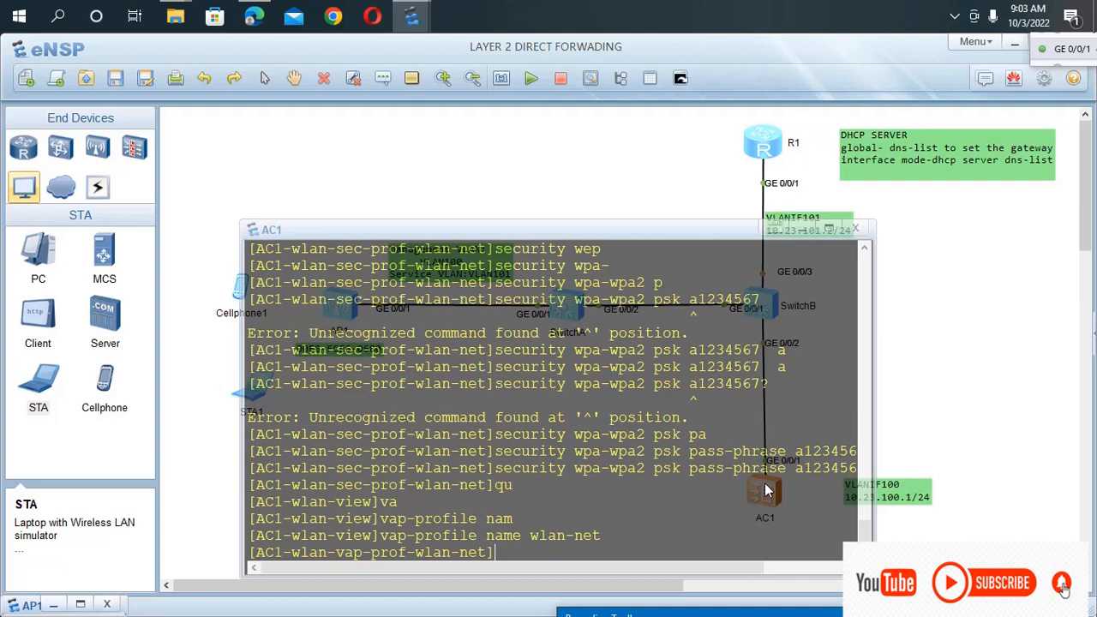
Set the VAP profile's forwarding mode with the command forward-mode direct-forward.
type("fo")
key("Tab")
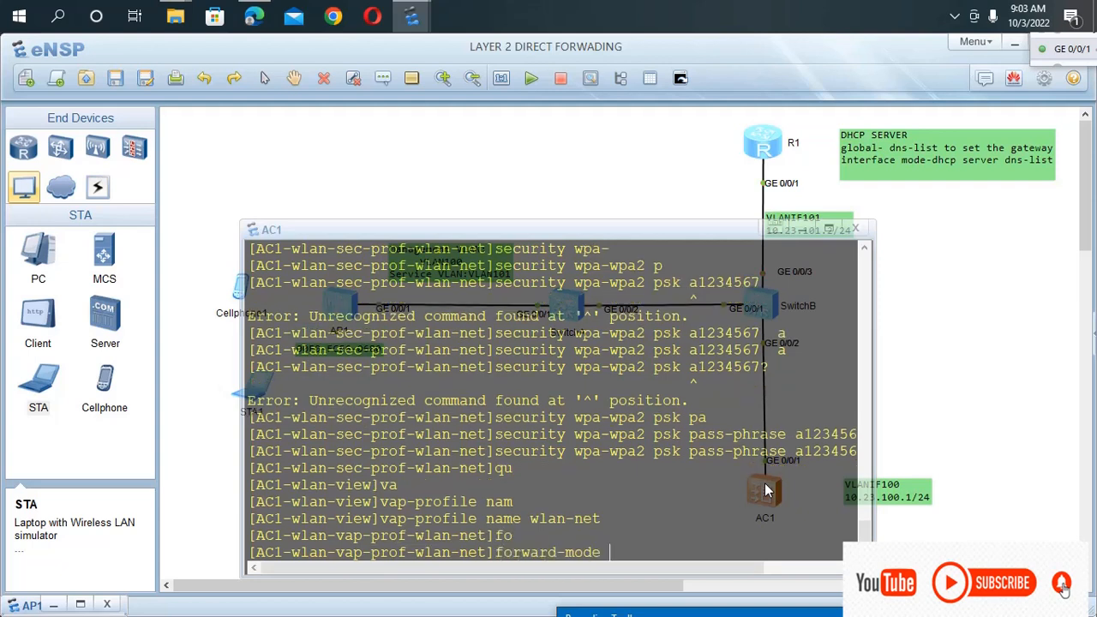
type("d")
key("Tab")
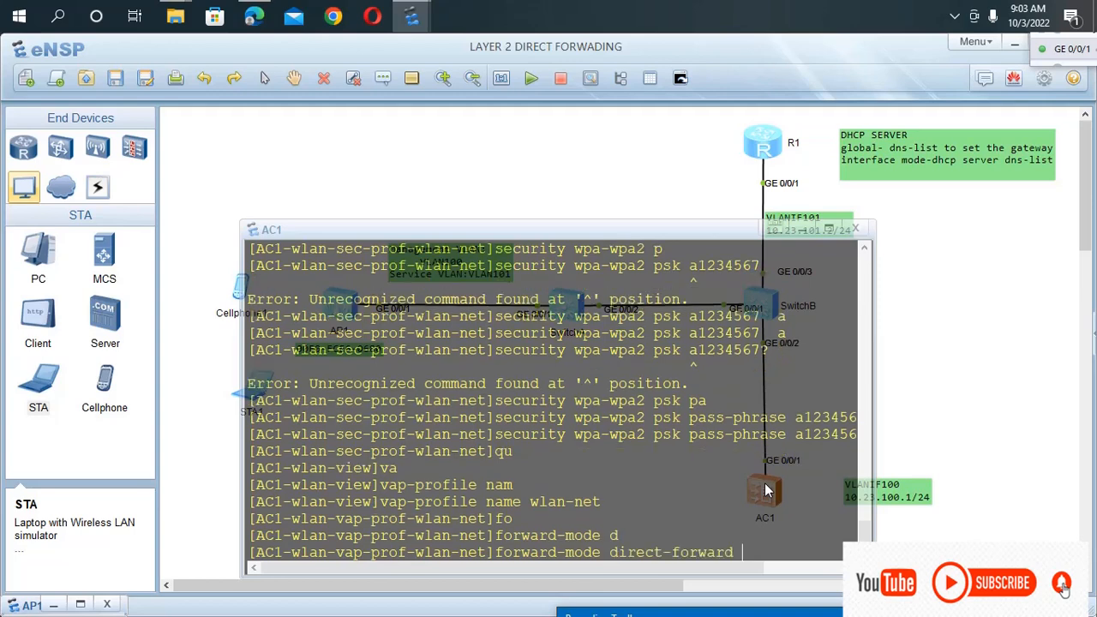
key("Return")
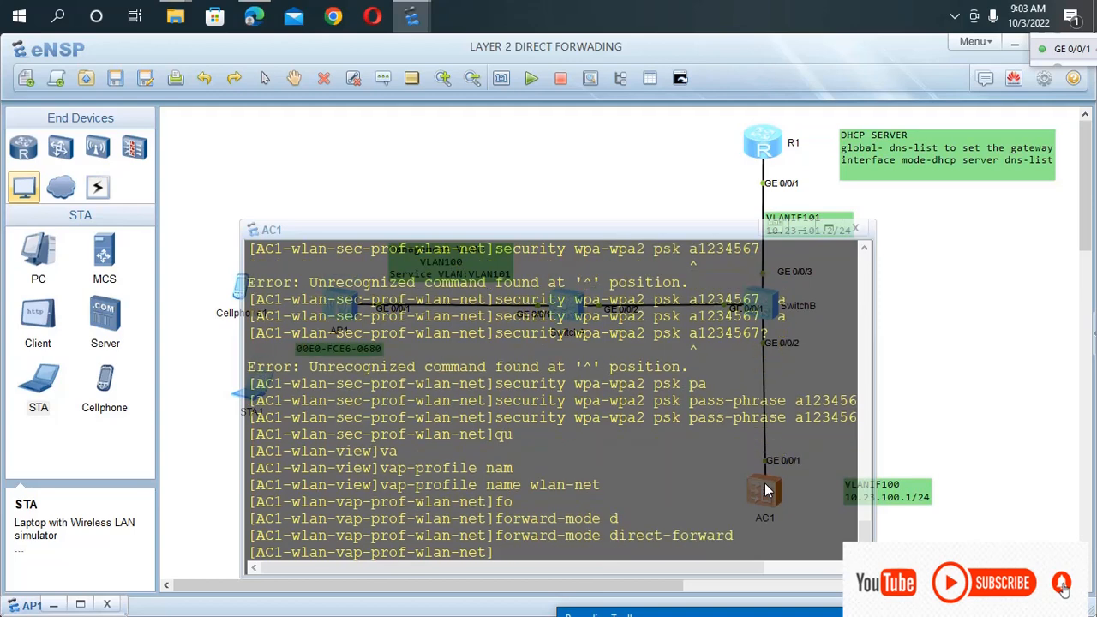
Assign the service VLAN in the VAP profile with the command service-vlan vlan-id 101.
type("se")
key("Tab")
key("Tab")
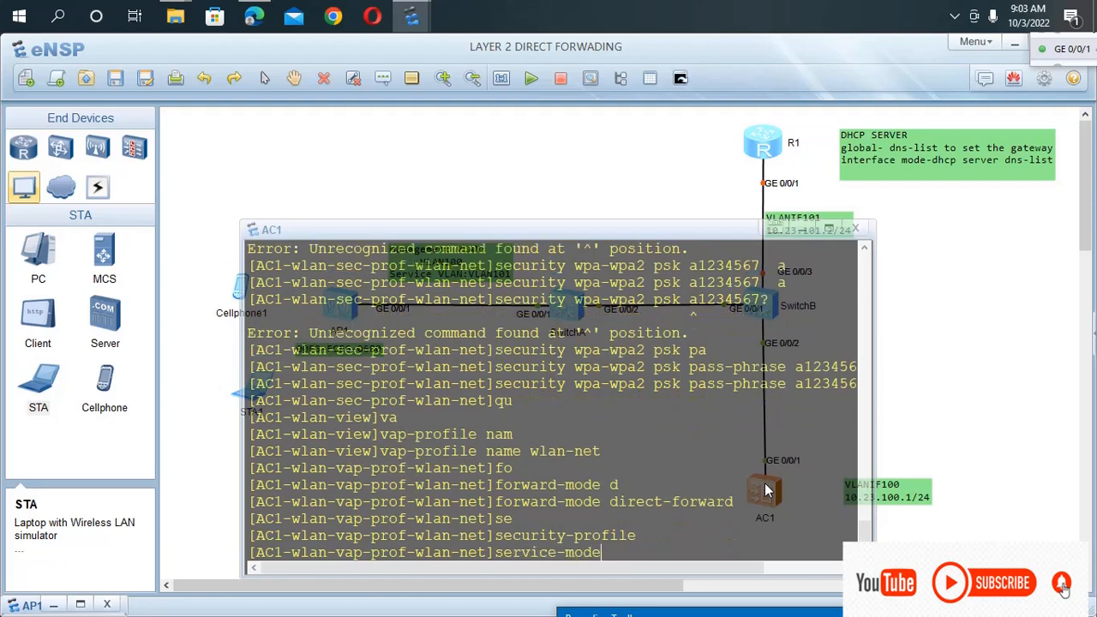
key("Tab")
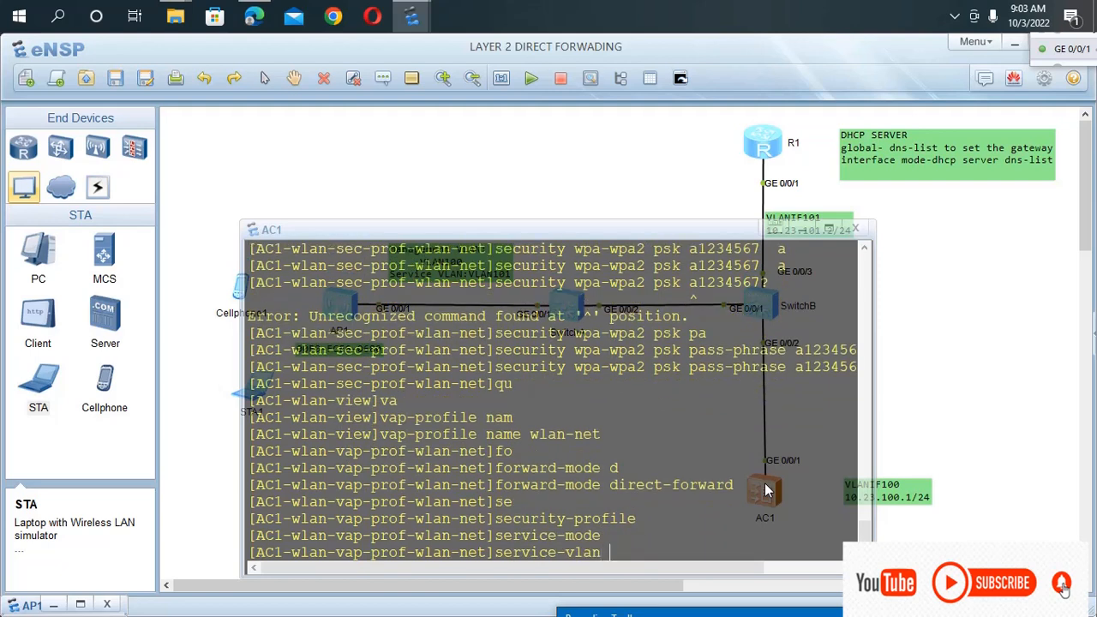
type("v")
key("Tab")
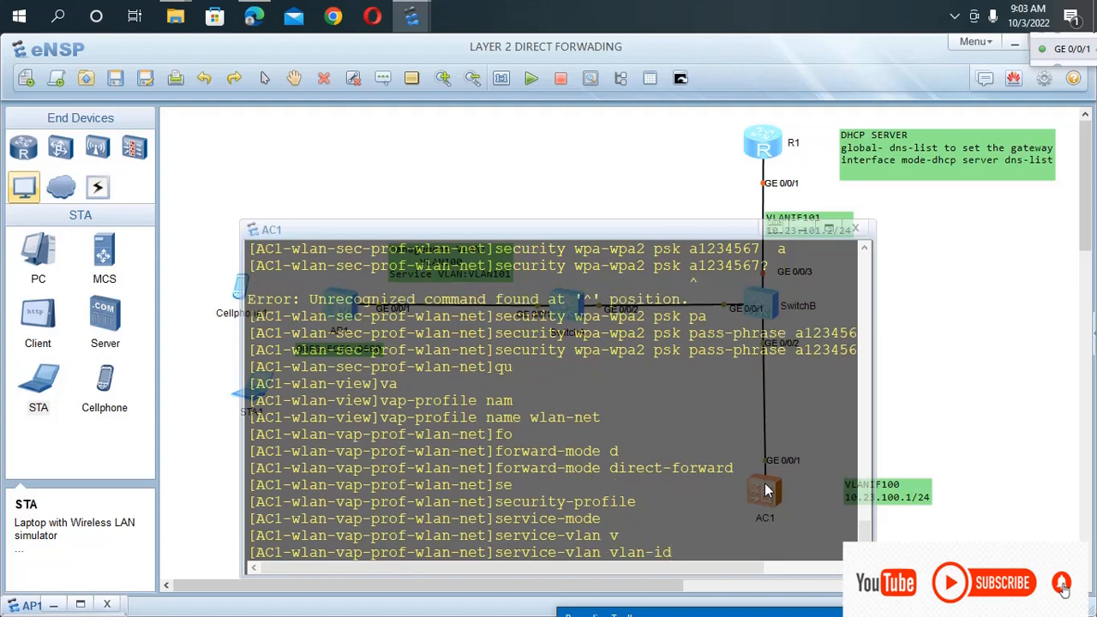
type("101")
key("Return")
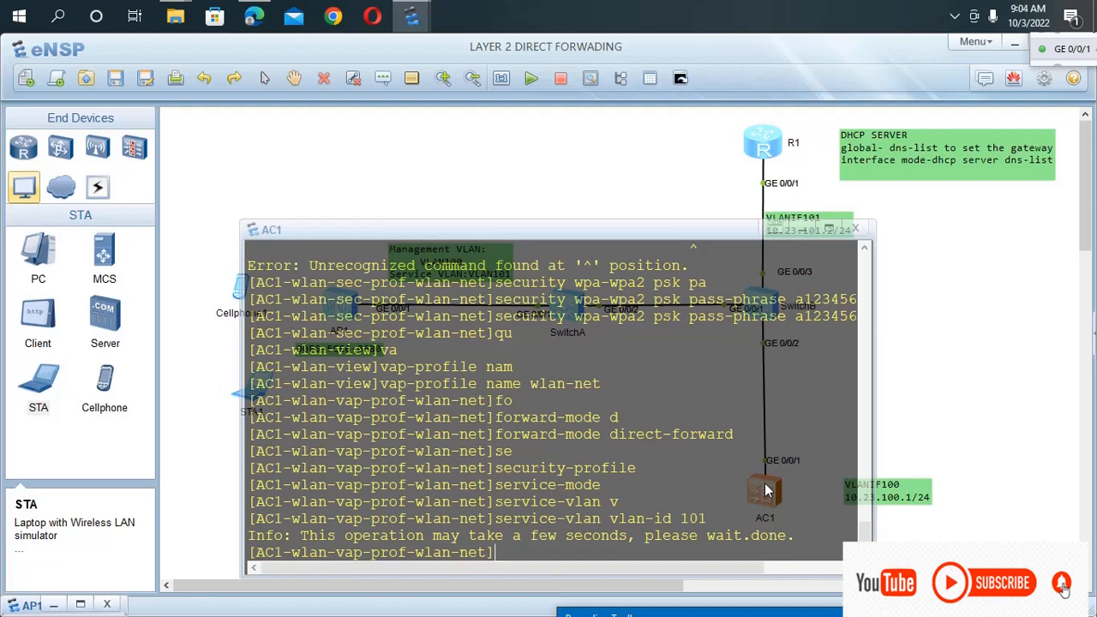
Bind the SSID profile to the VAP profile with the command ssid-profile wlan-net.
type("ss")
key("Tab")
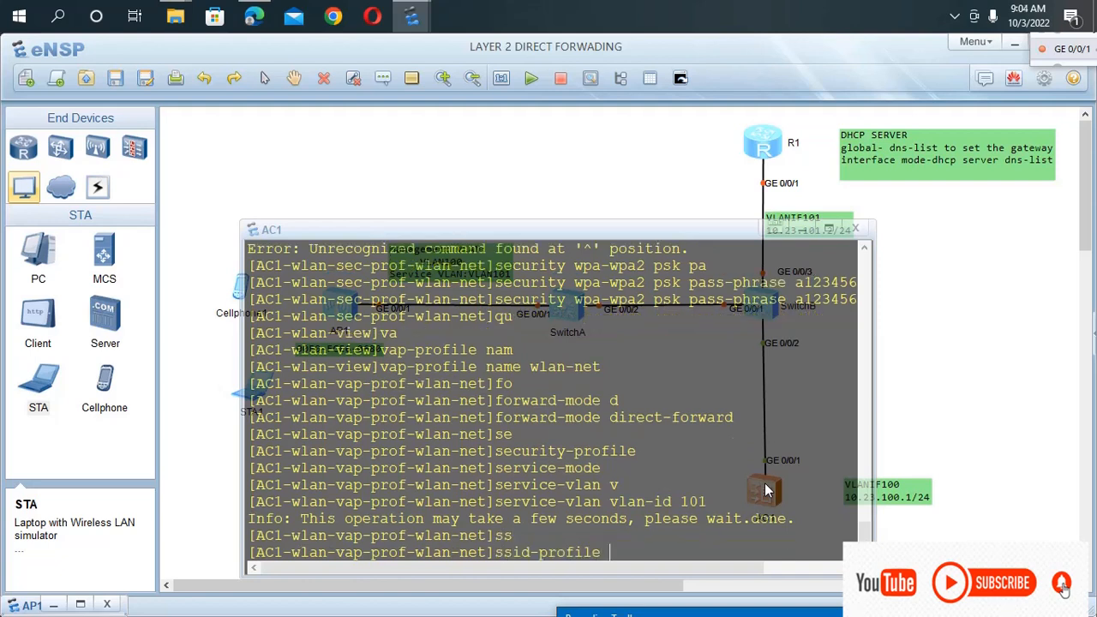
type("n")
key("Tab")
key("BackSpace")
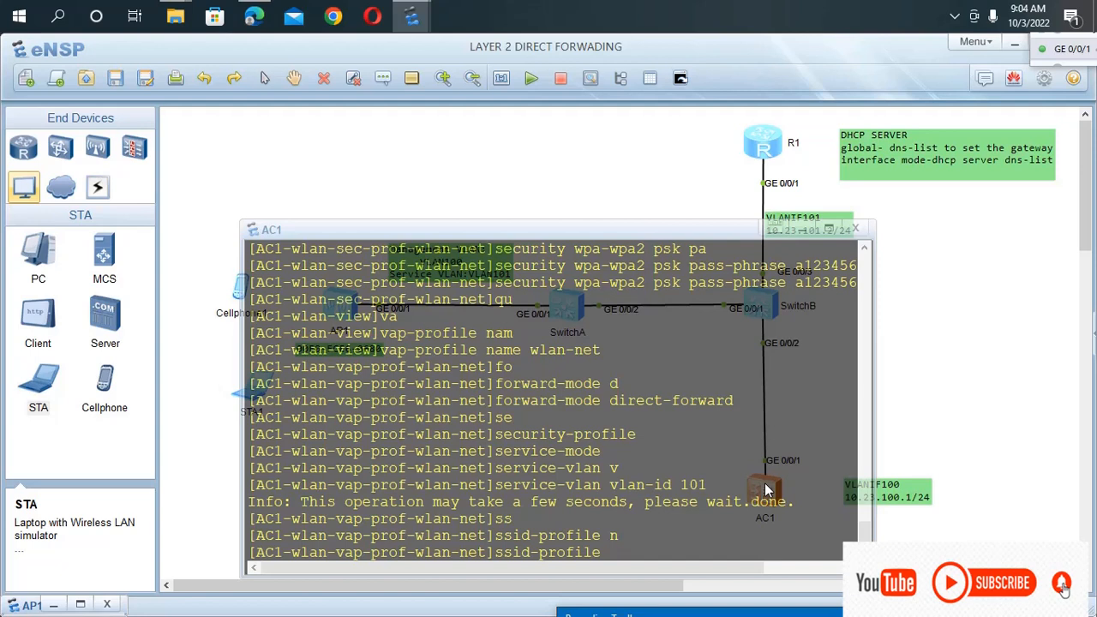
type("wlan-net")
key("Return")
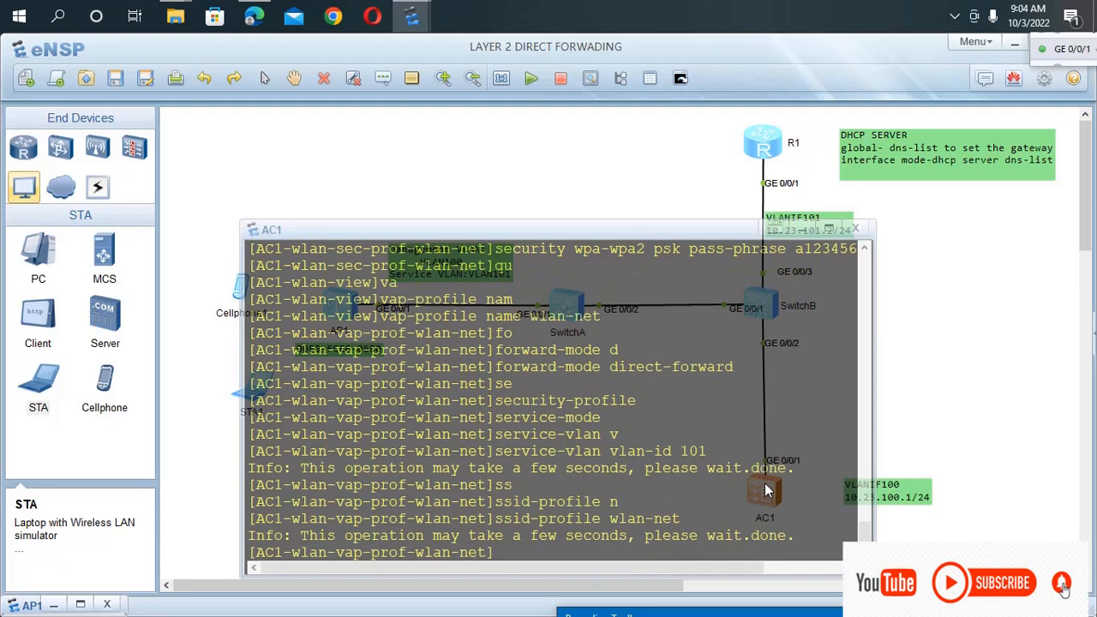
Bind the security profile with security-profile wlan-net and return to the WLAN view with qui.
type("se")
key("Tab")
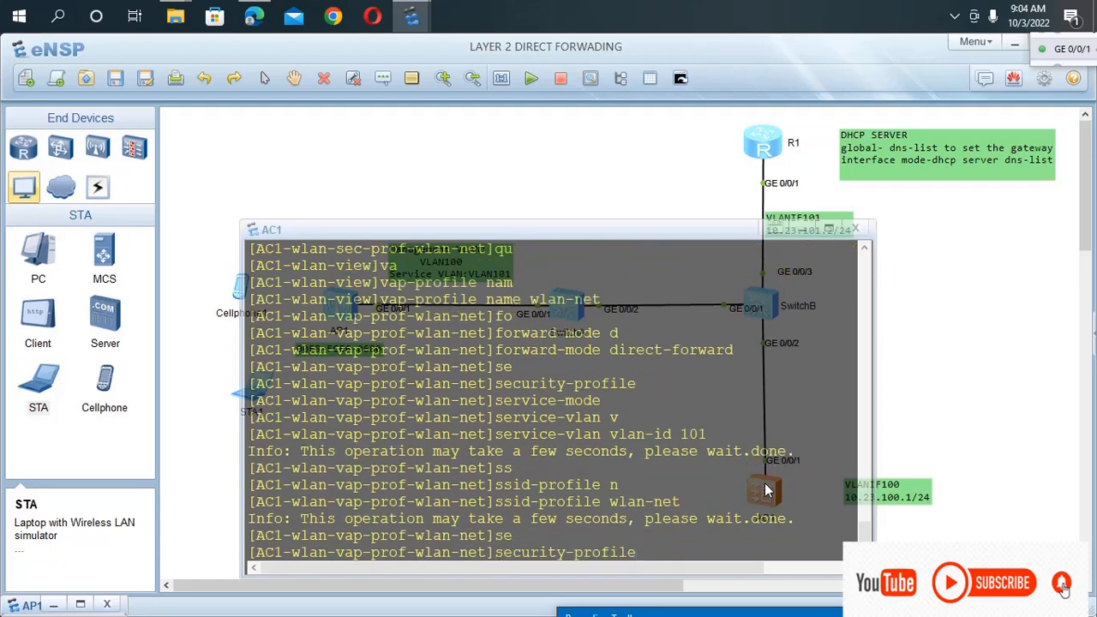
type("wlan")
key("Tab")
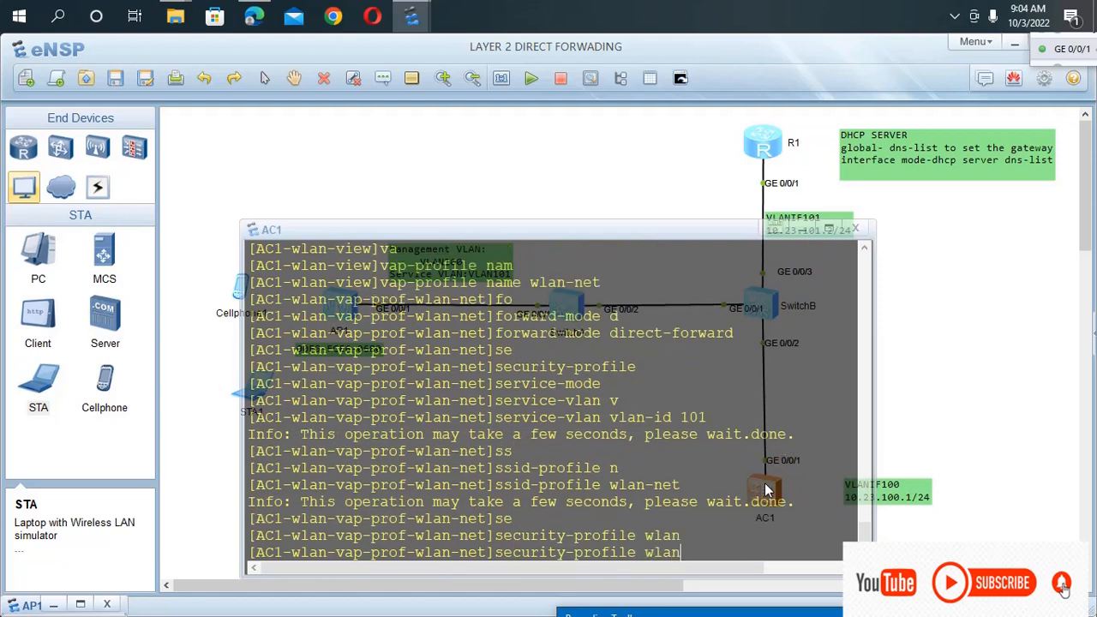
type("-net")
key("Return")
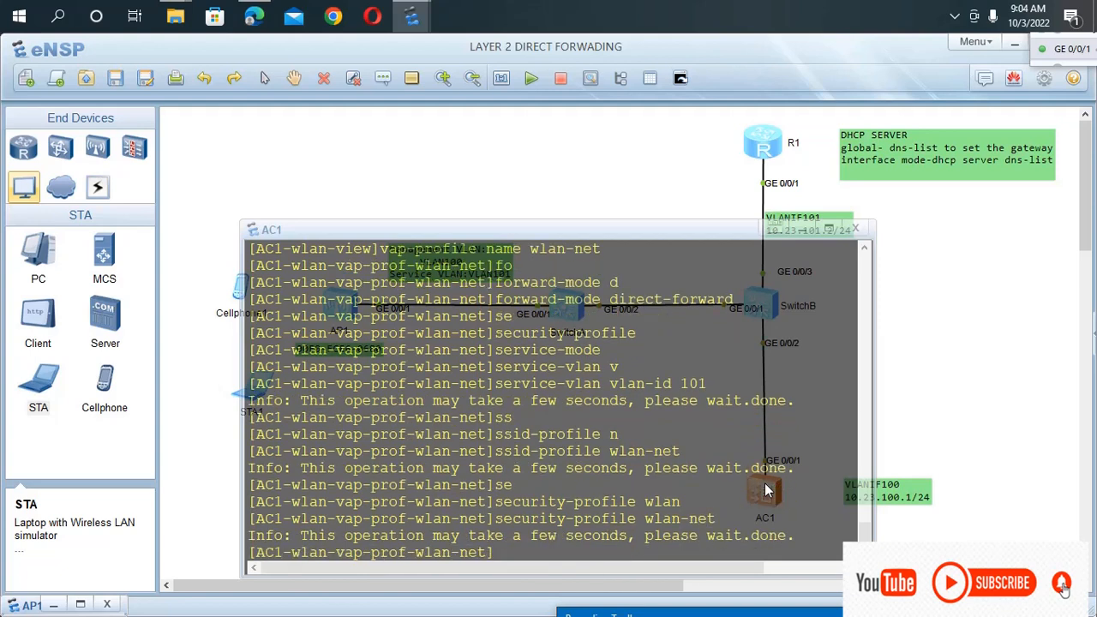
type("qui")
key("Return")
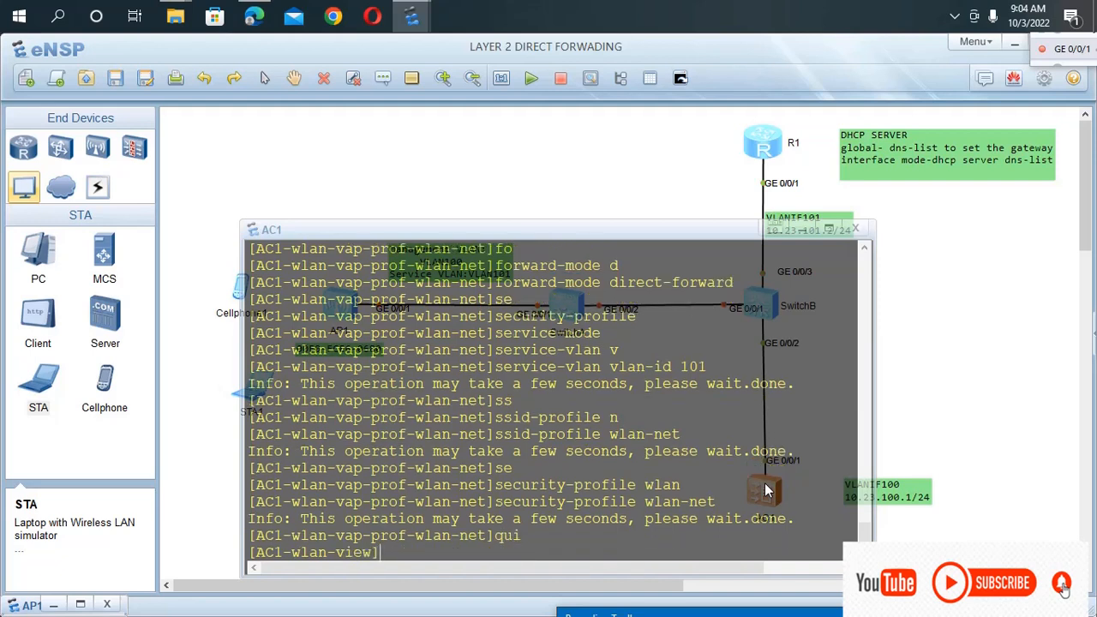
Try to enter the AP group's view with the command ap-group ap-group1.
type("ap-g")
key("Tab")
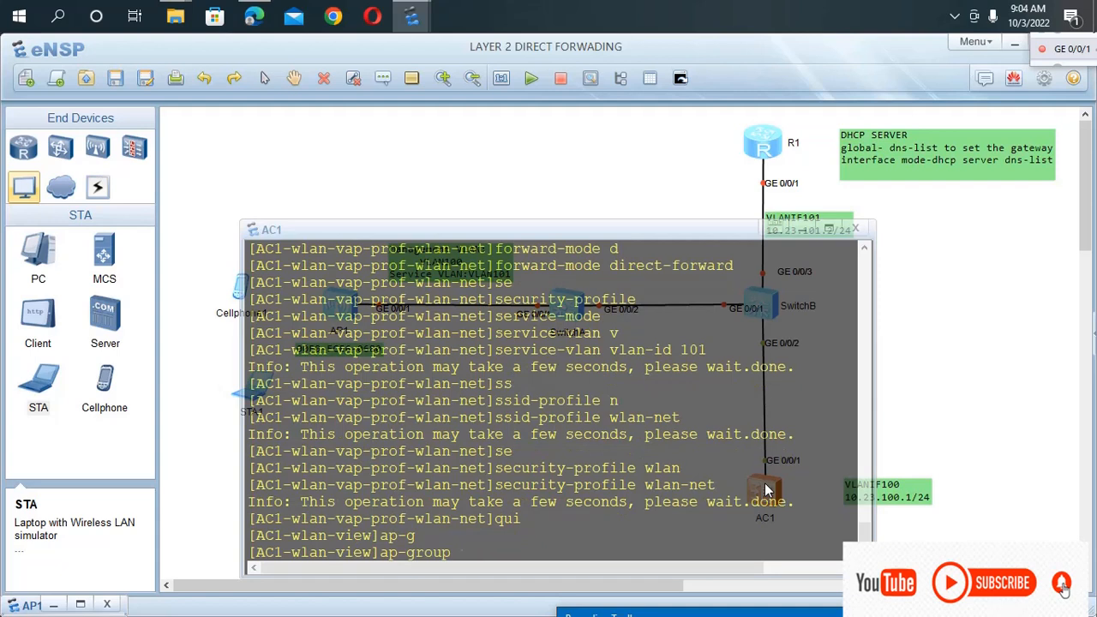
type("ap")
key("Tab")
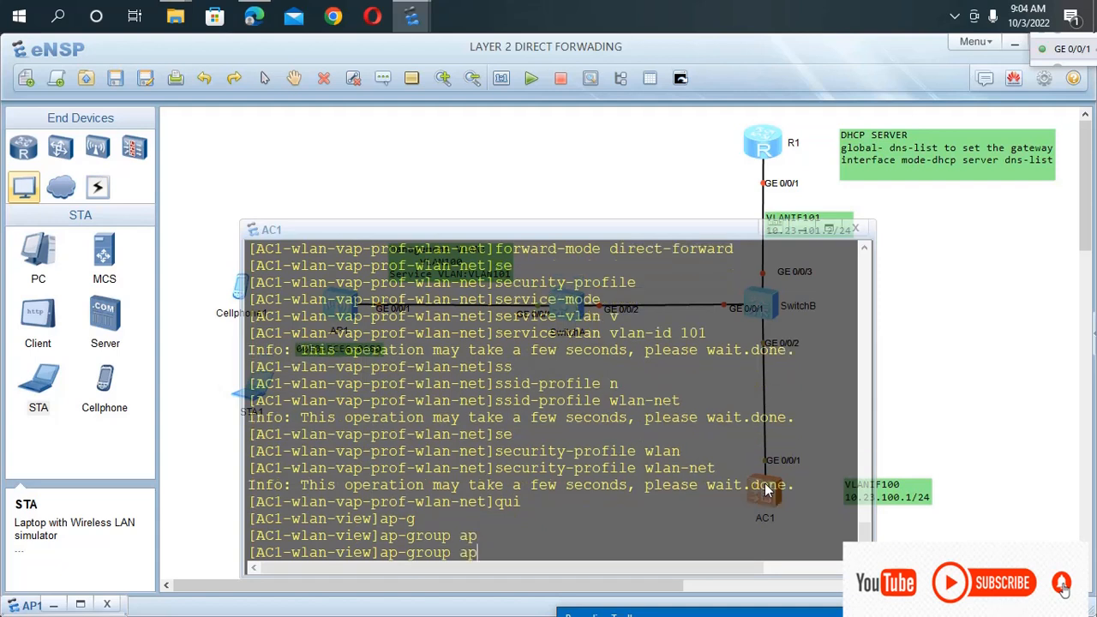
type("-group1")
key("Return")
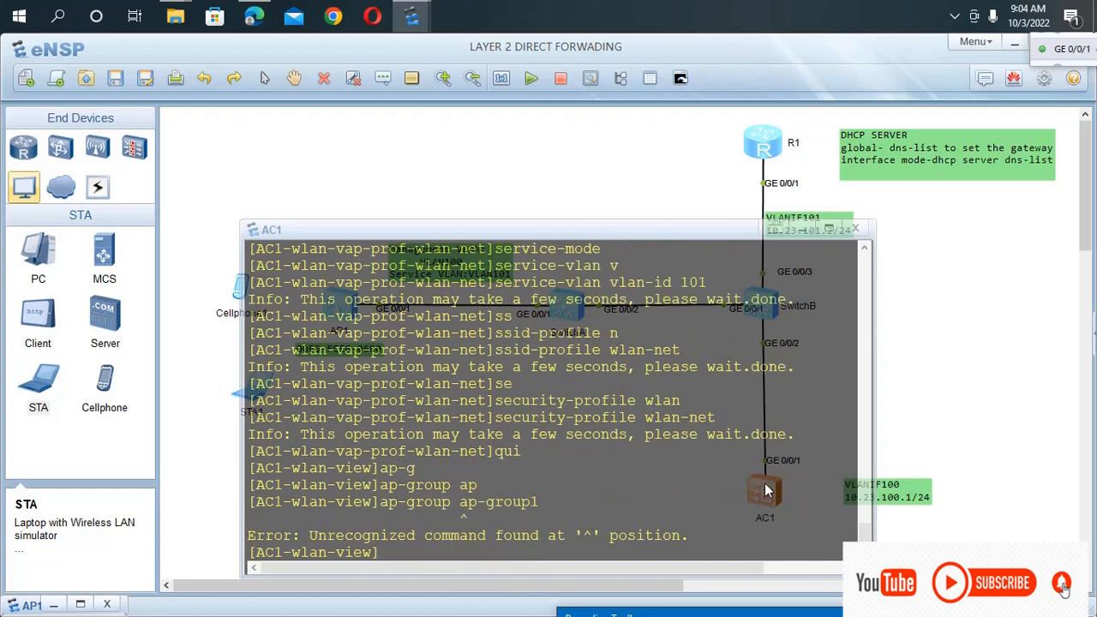
Recall the AP group command, correct it to ap-group name ap-group1 and run it.
key("Up")
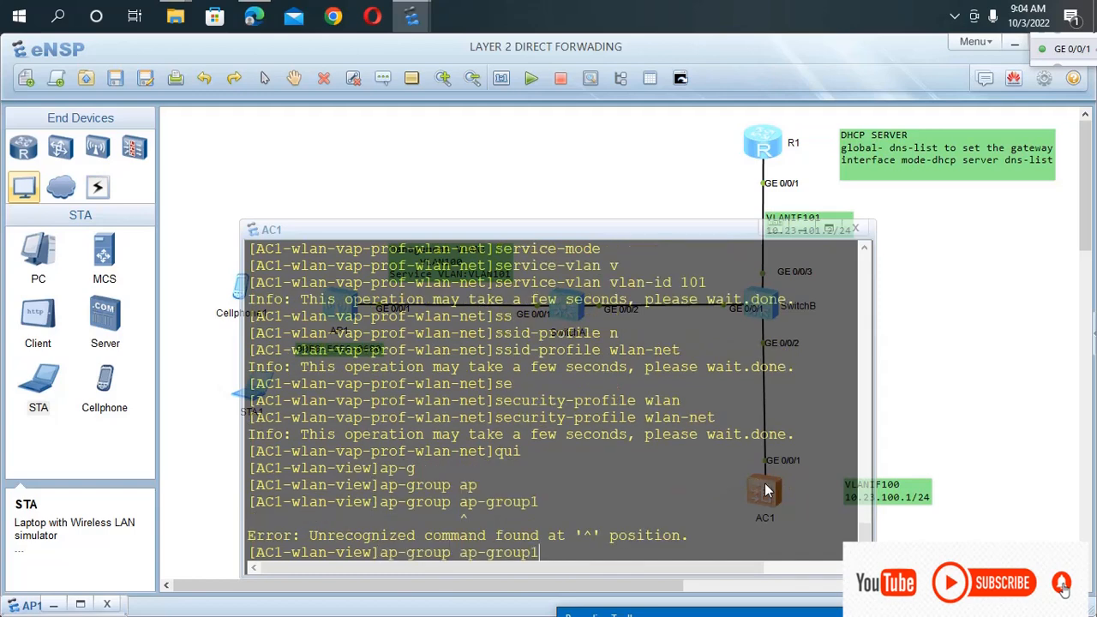
key("Left")
key("Left")
key("Left")
key("Left")
key("Left")
key("Left")
key("Left")
key("Left")
type("namd")
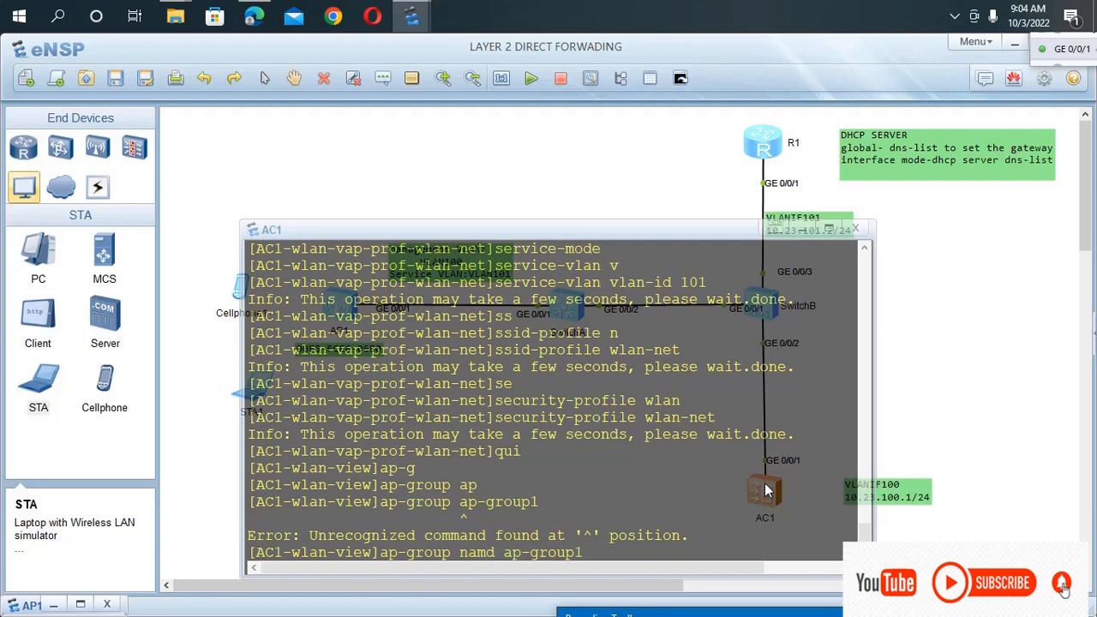
key("BackSpace")
type("e")
key("Return")
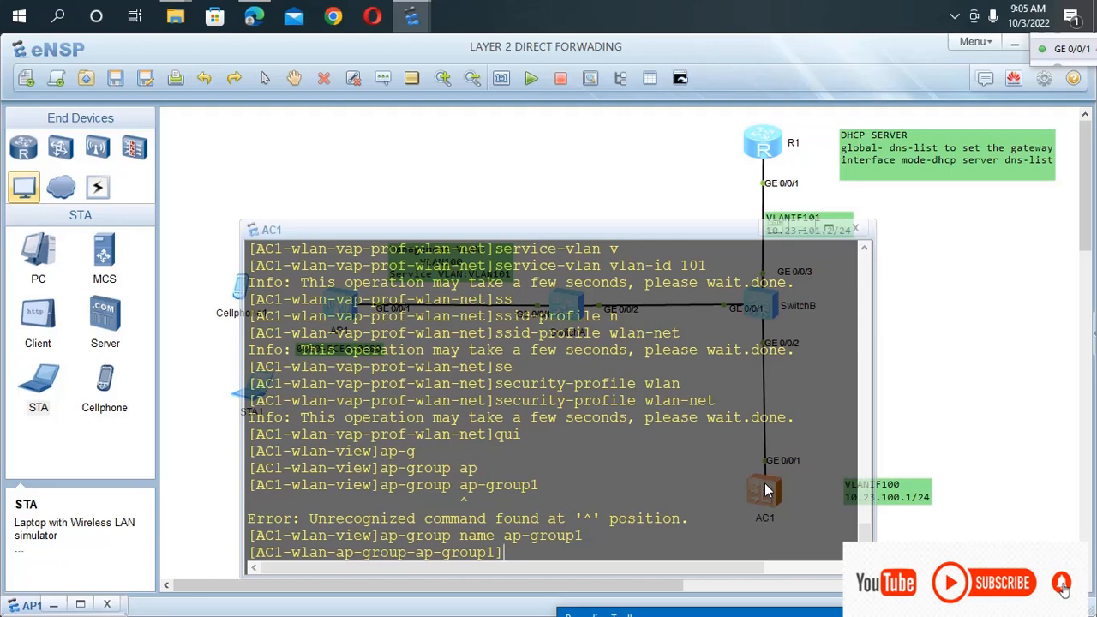
Apply the VAP profile to the group's radio 0 with the command vap-profile wlan-net wlan 1 radio 0.
type("va")
key("Tab")
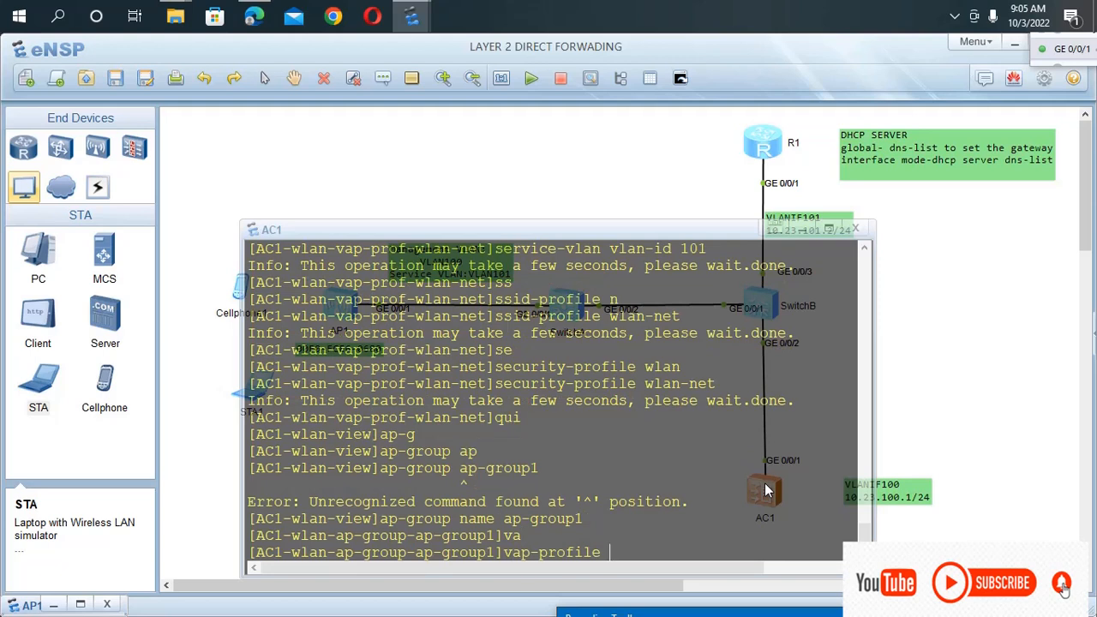
type("wlan-net w")
key("Tab")
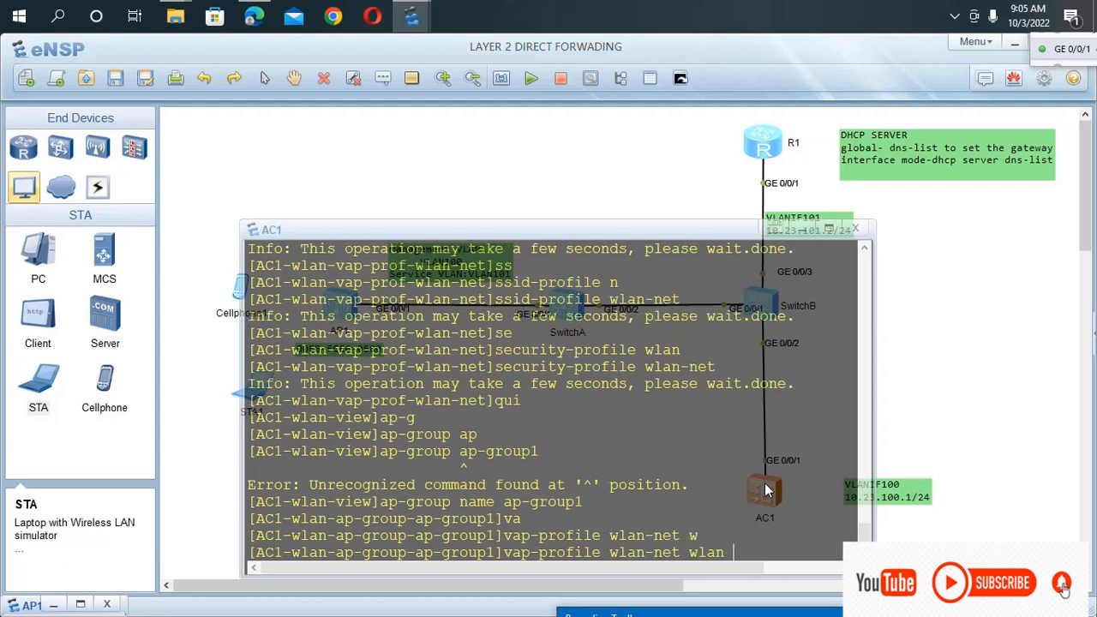
type("1 ra")
key("Tab")
type("0")
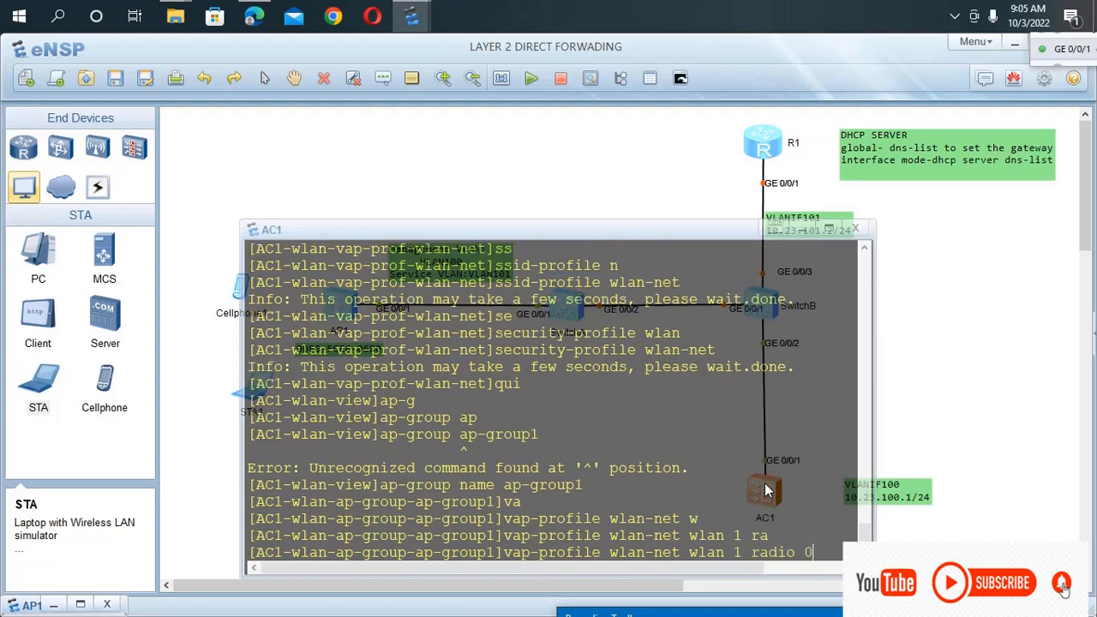
key("Return")
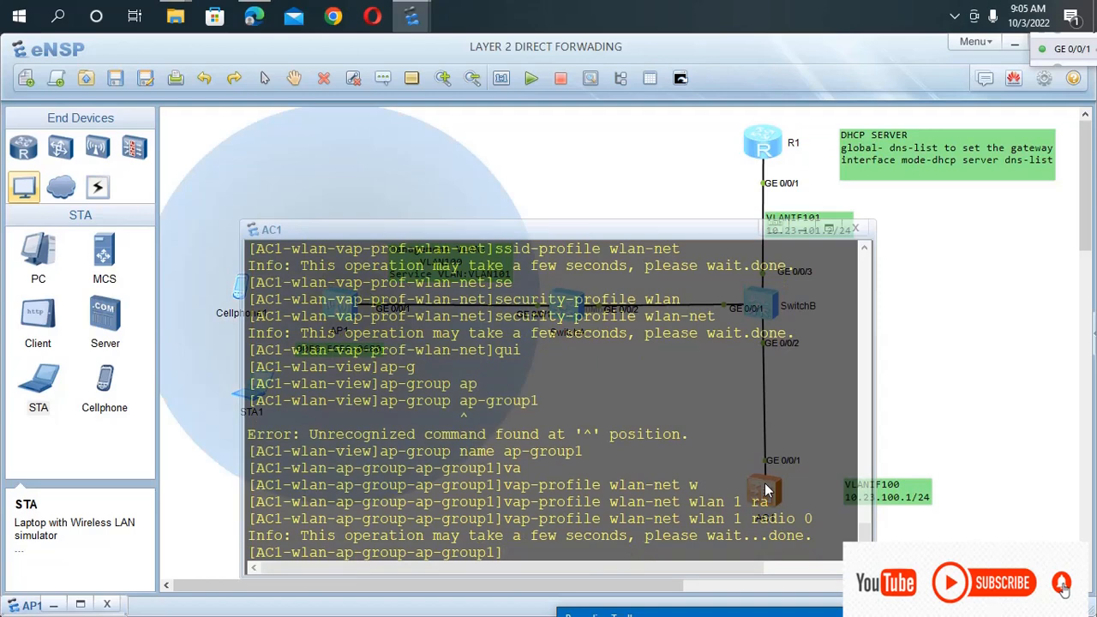
left_click(566, 136)
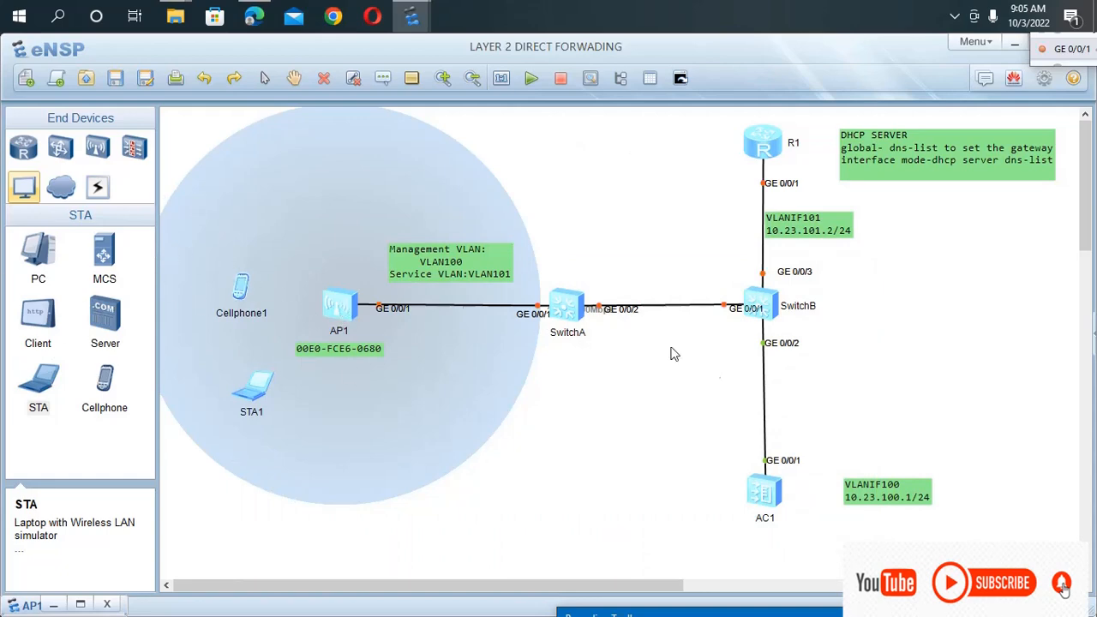
double_click(765, 493)
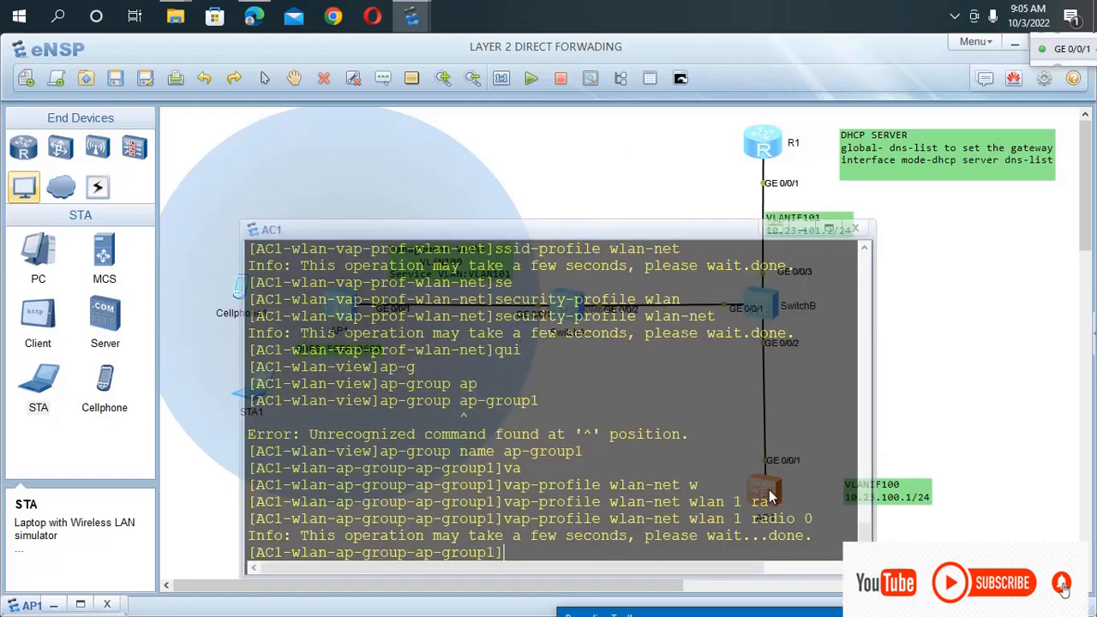
key("Up")
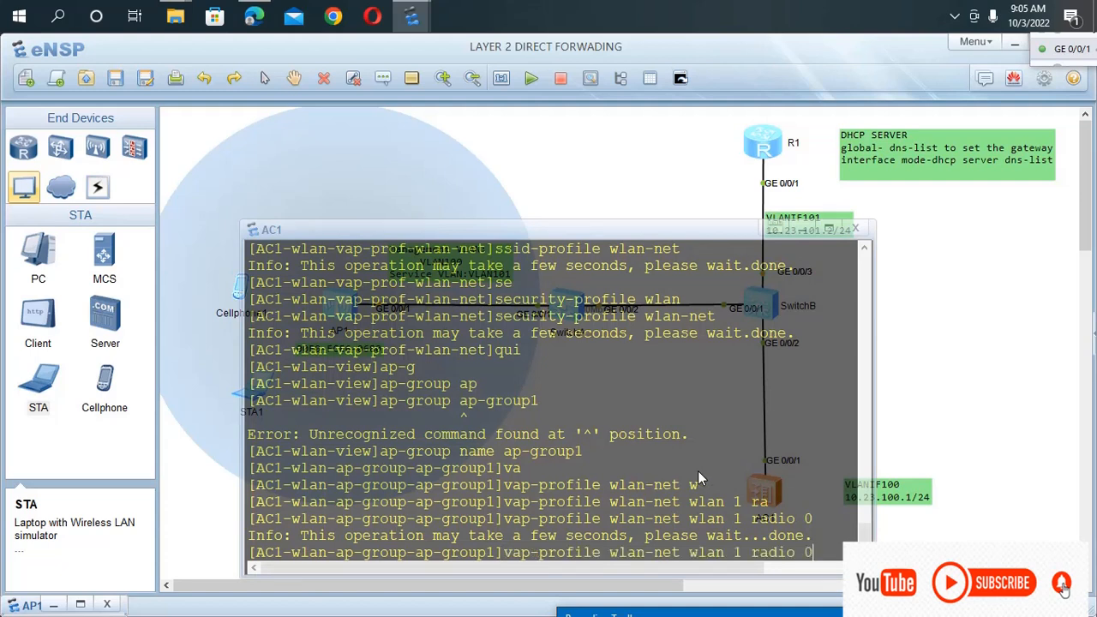
key("BackSpace")
type("1")
key("BackSpace")
key("BackSpace")
key("BackSpace")
key("BackSpace")
key("BackSpace")
key("BackSpace")
key("BackSpace")
key("BackSpace")
key("BackSpace")
key("BackSpace")
key("BackSpace")
key("BackSpace")
key("BackSpace")
key("BackSpace")
key("BackSpace")
key("BackSpace")
key("BackSpace")
key("BackSpace")
key("BackSpace")
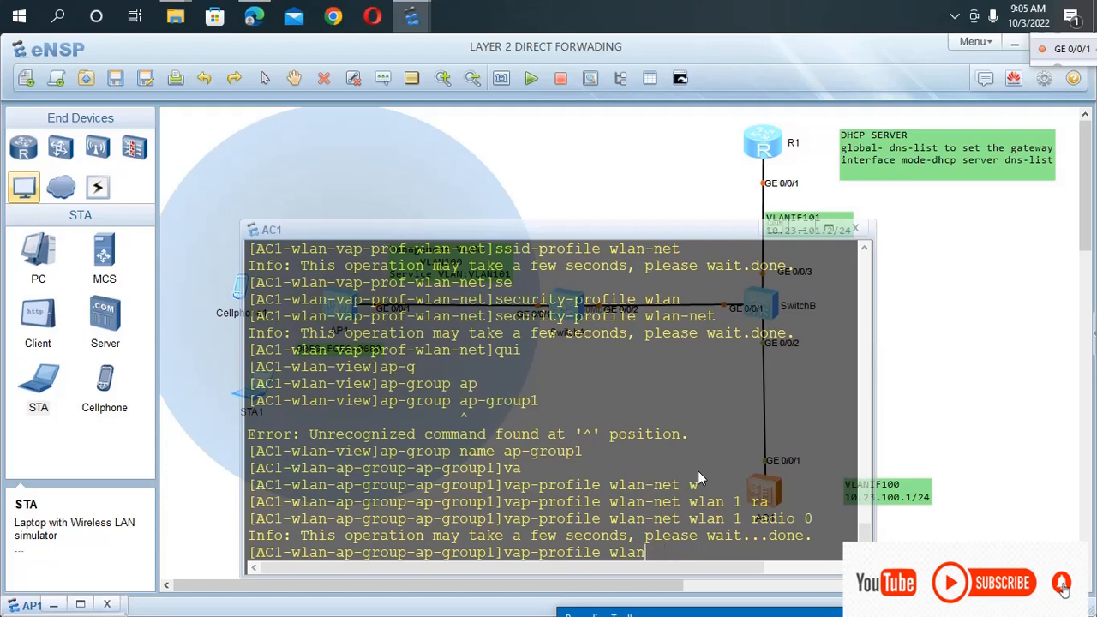
key("BackSpace")
key("BackSpace")
key("BackSpace")
key("BackSpace")
key("BackSpace")
key("BackSpace")
key("BackSpace")
key("BackSpace")
key("BackSpace")
key("BackSpace")
key("BackSpace")
key("BackSpace")
key("BackSpace")
key("BackSpace")
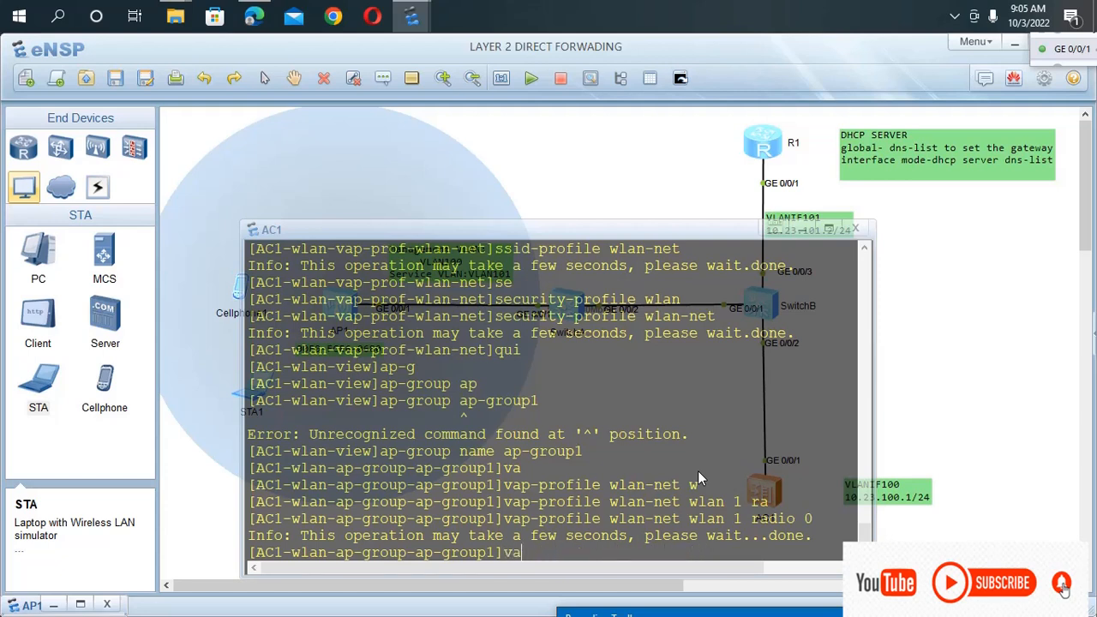
Apply the VAP profile to the group's radio 1 with the command vap-profile wlan-net wlan 1 radio 1.
type("p")
key("Tab")
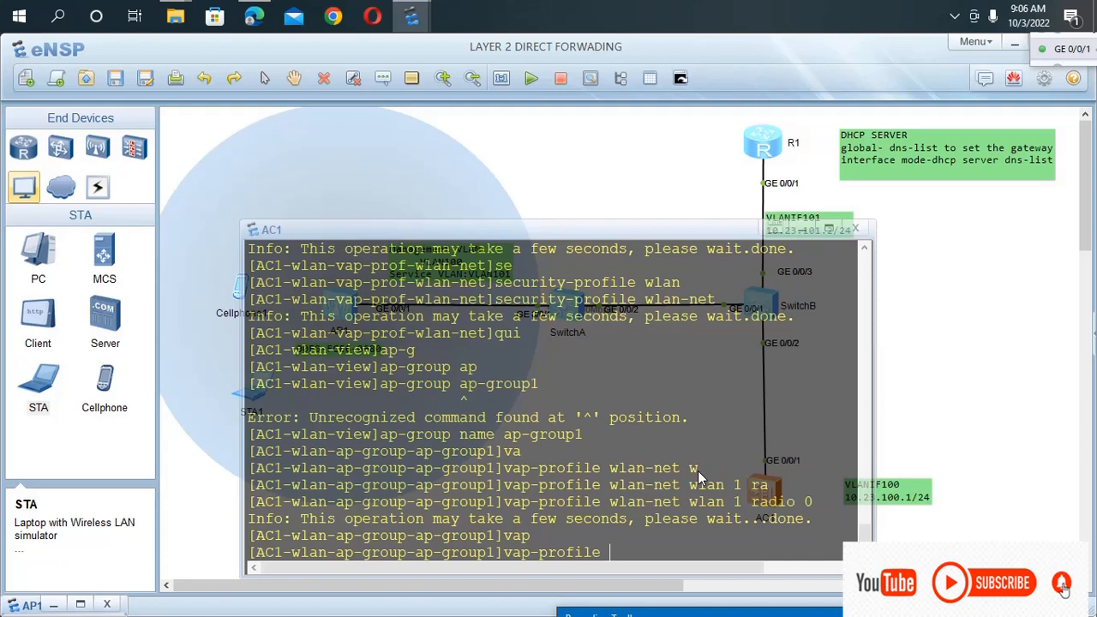
type("wlan")
key("Tab")
type("-net")
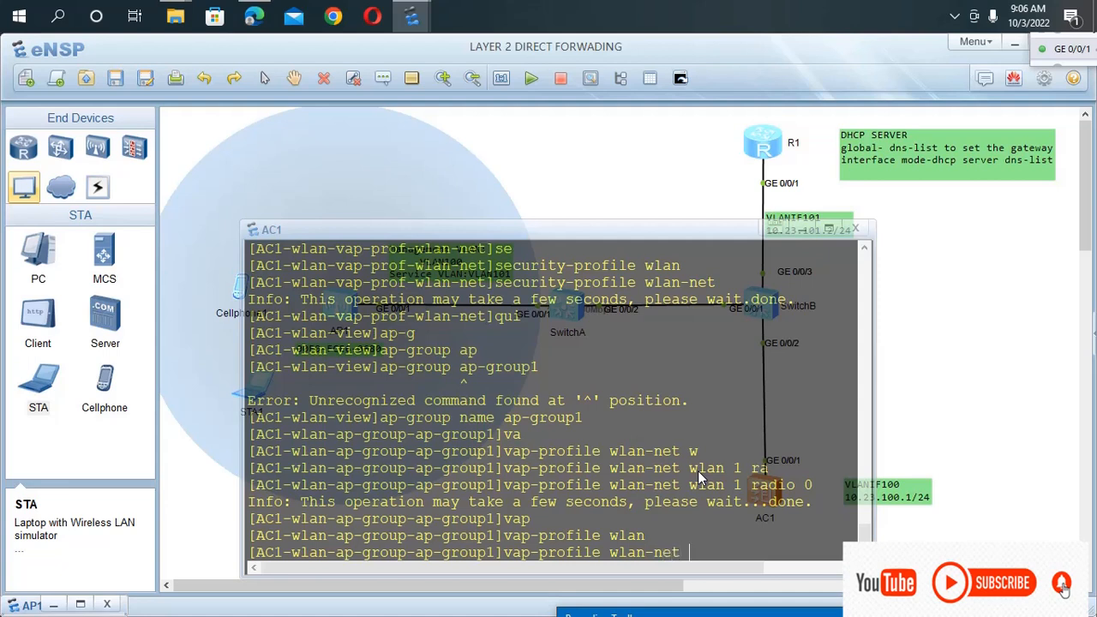
type("w")
key("Tab")
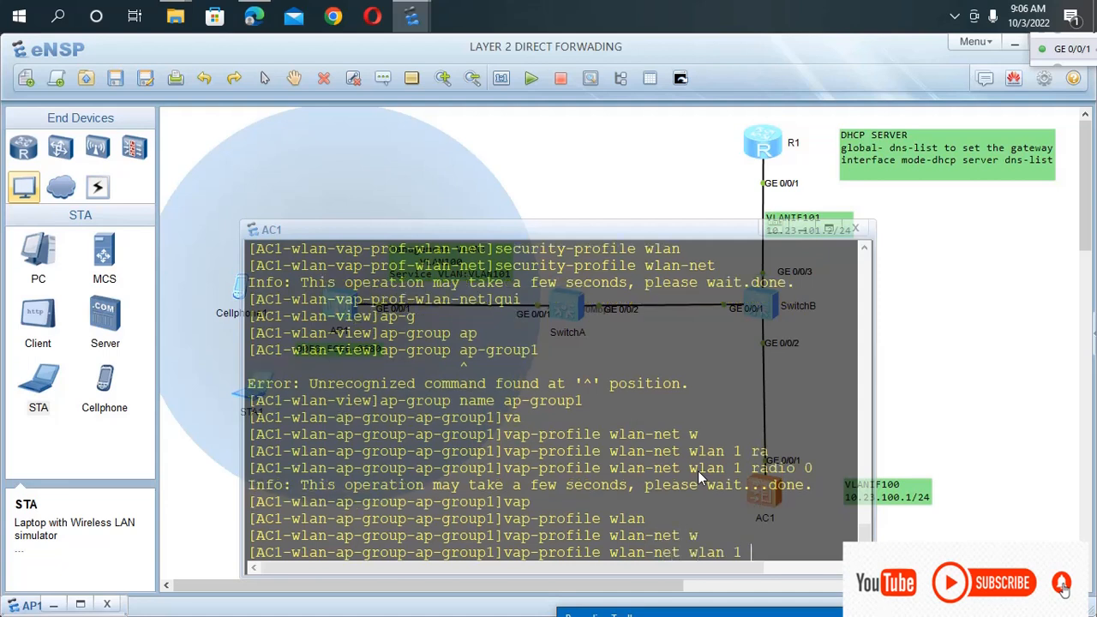
type("1 ")
type("r")
key("Tab")
type("1")
key("Return")
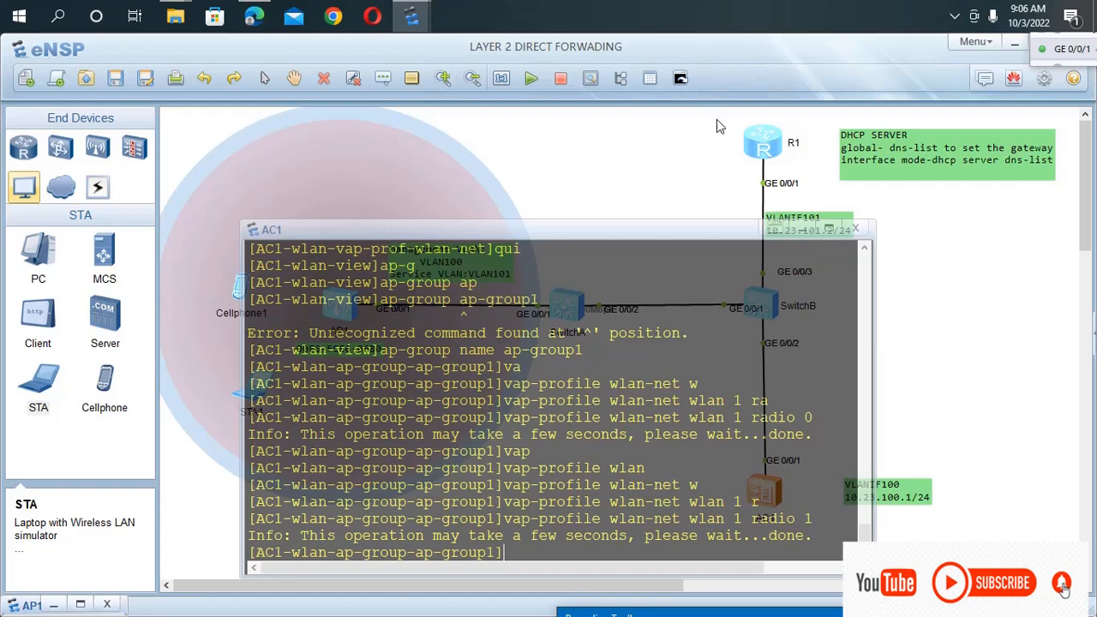
Move the AC1 console aside to examine AP1's wireless coverage on the topology, and bring it back over the canvas.
left_click_drag(572, 237, 829, 291)
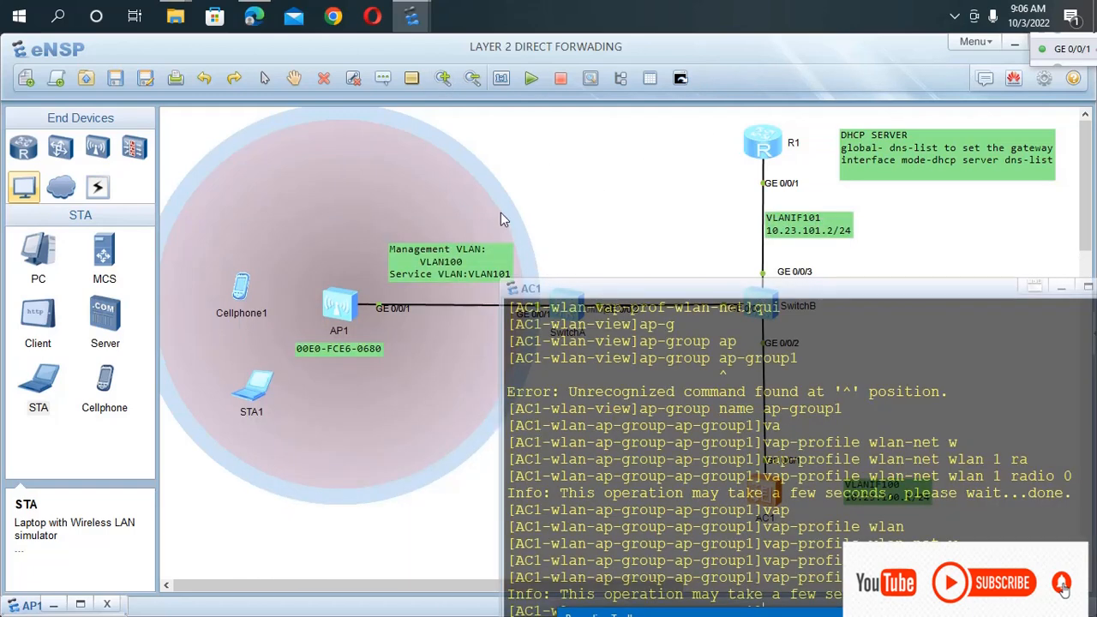
left_click_drag(677, 294, 690, 393)
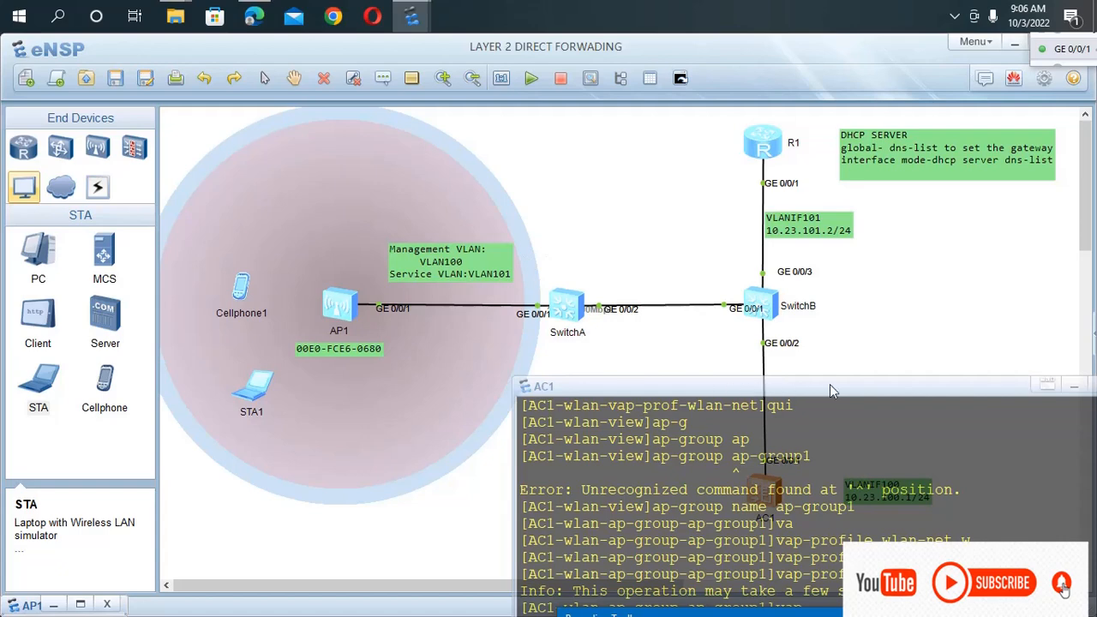
left_click_drag(830, 391, 426, 181)
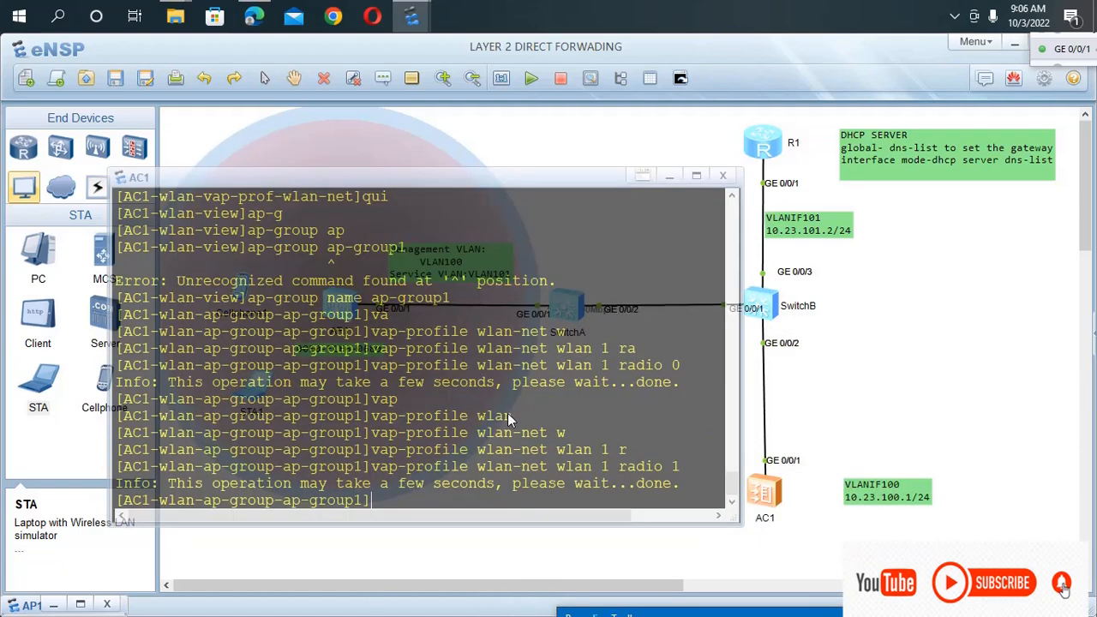
Leave the AP group view and list all access points on AC1 with the command dis ap all.
type("qu")
key("Return")
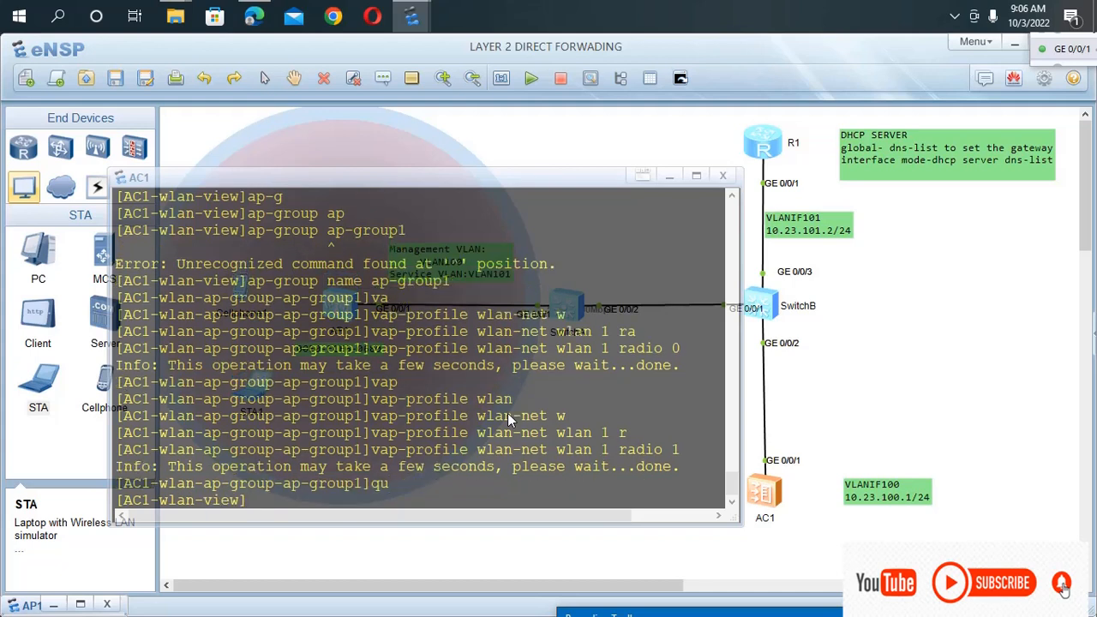
type("a")
key("BackSpace")
type("dis ap all")
key("Tab")
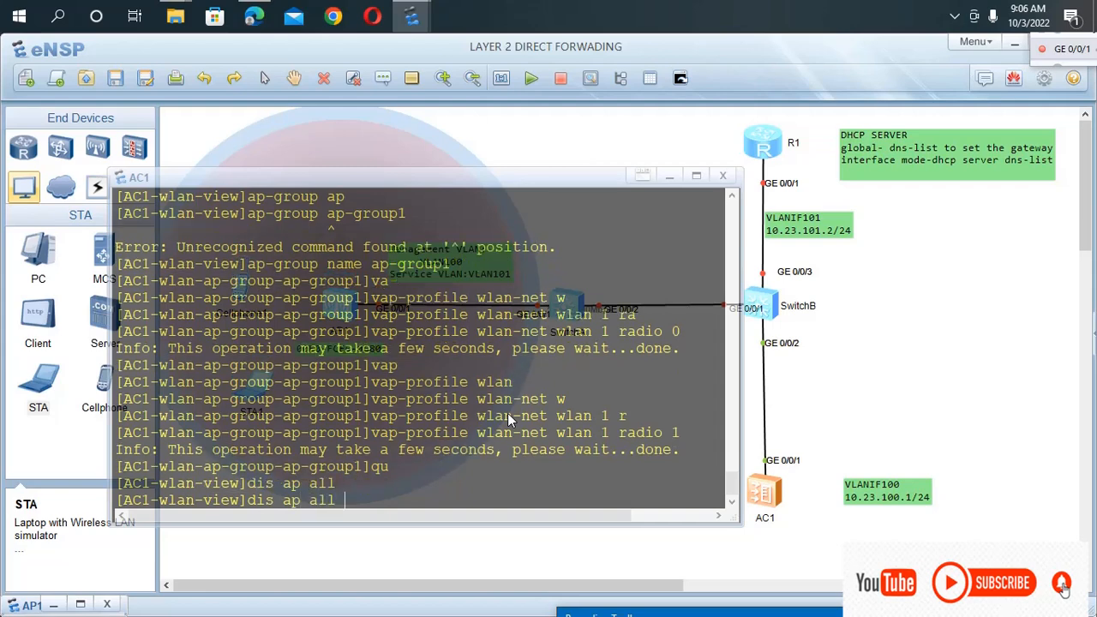
key("Return")
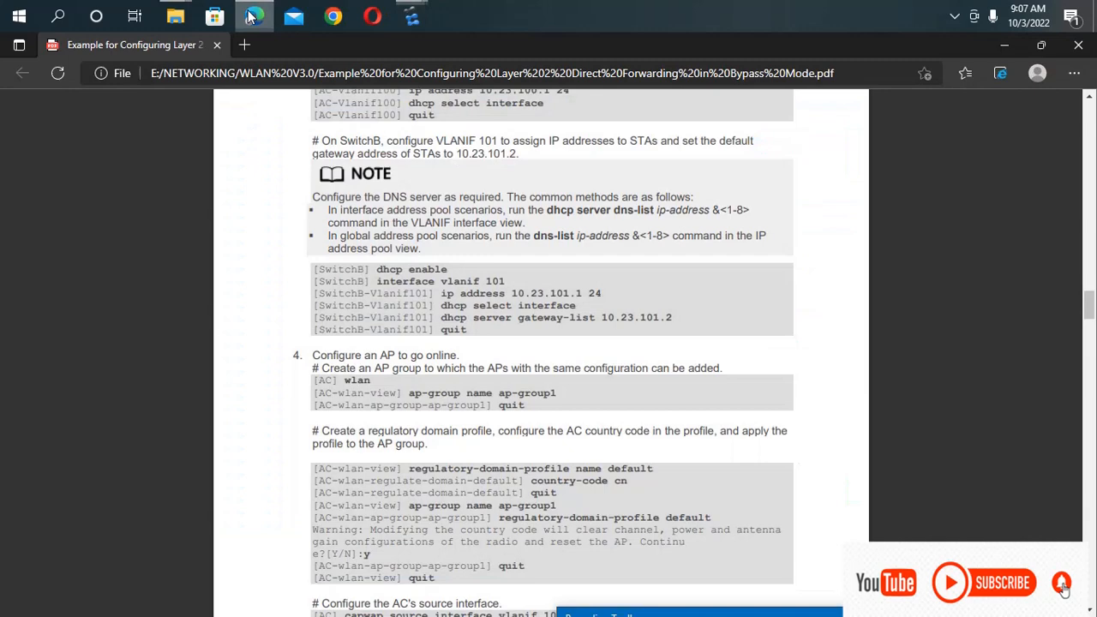
Switch to the PDF guide in Edge and examine the planned IP address pools for APs and STAs in the data table.
left_click(253, 16)
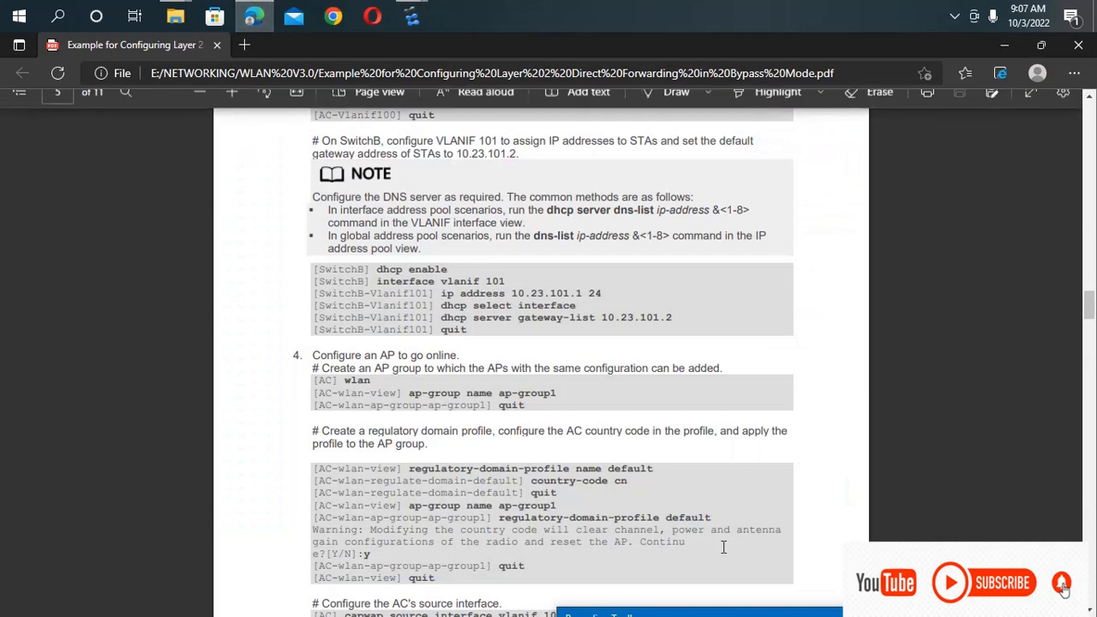
scroll(691, 572, "up", 5)
scroll(691, 573, "up", 15)
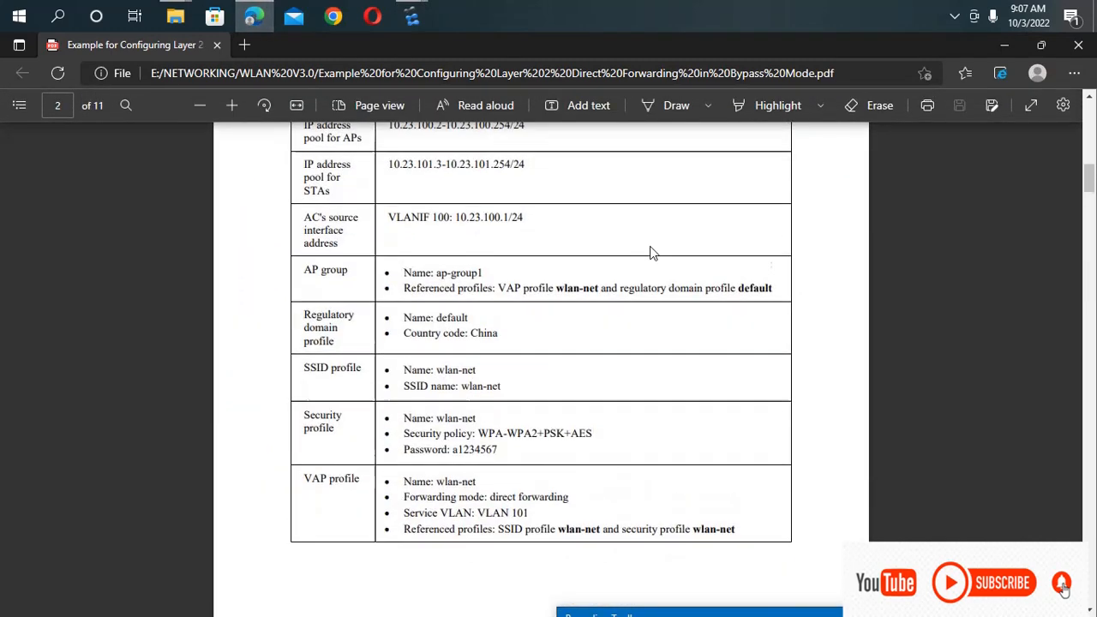
scroll(652, 283, "down", 5)
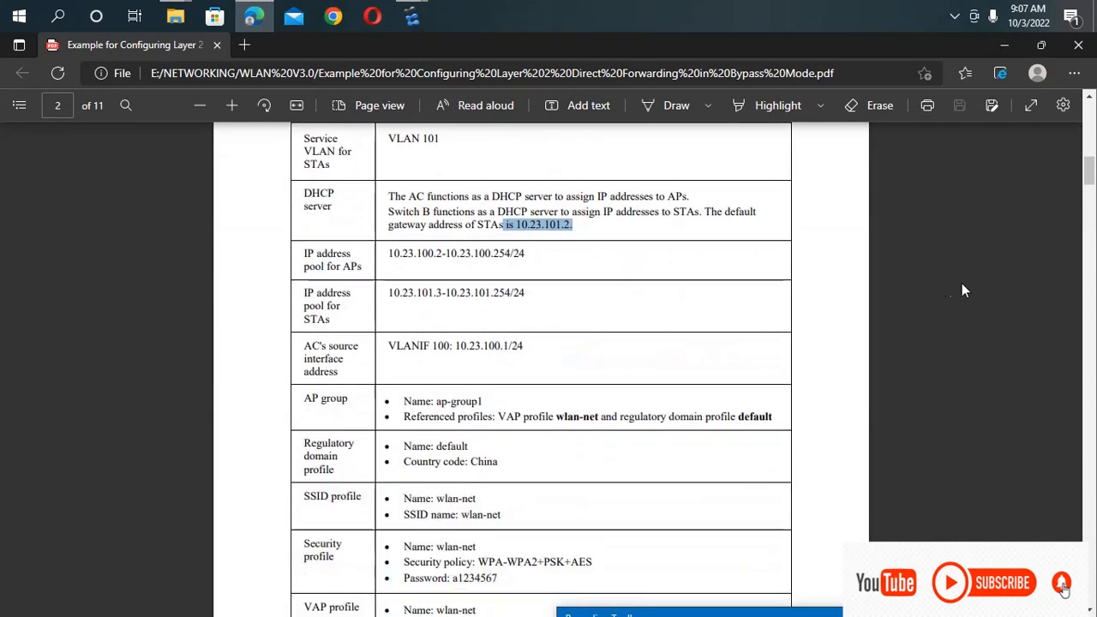
left_click(664, 311)
scroll(583, 308, "down", 1)
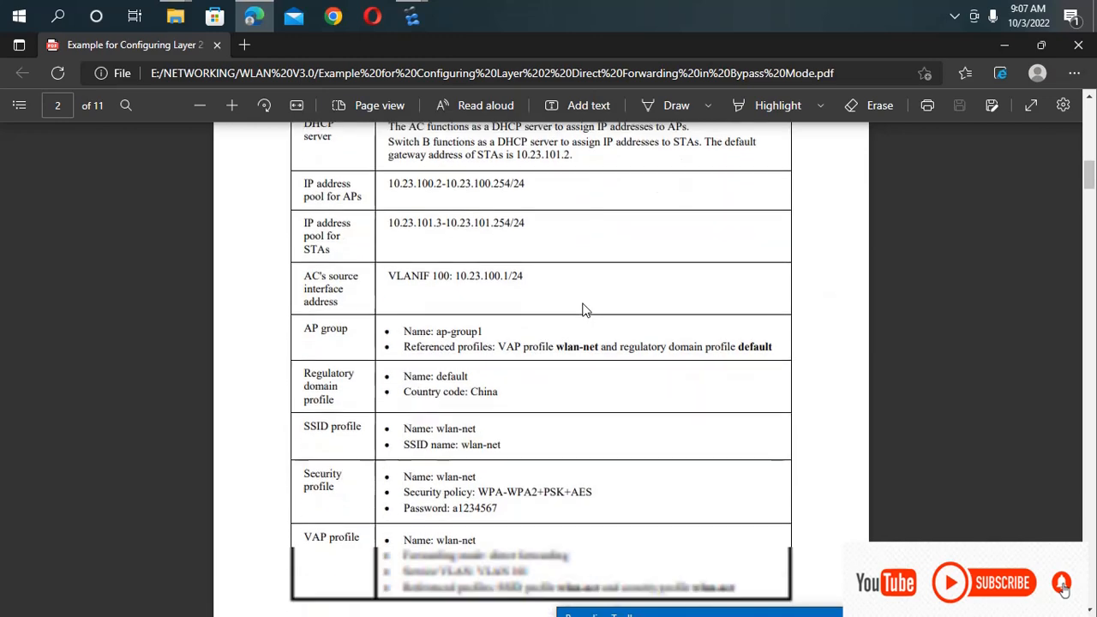
scroll(561, 406, "up", 2)
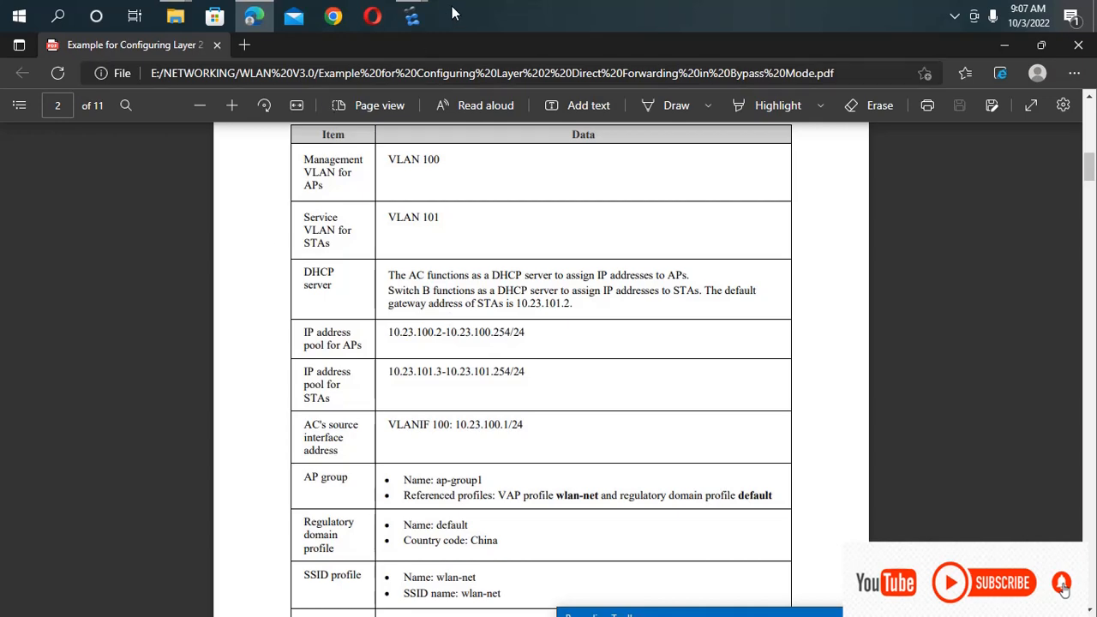
Return to eNSP and check the AP's state and uptime in AC1's console output.
mouse_move(411, 12)
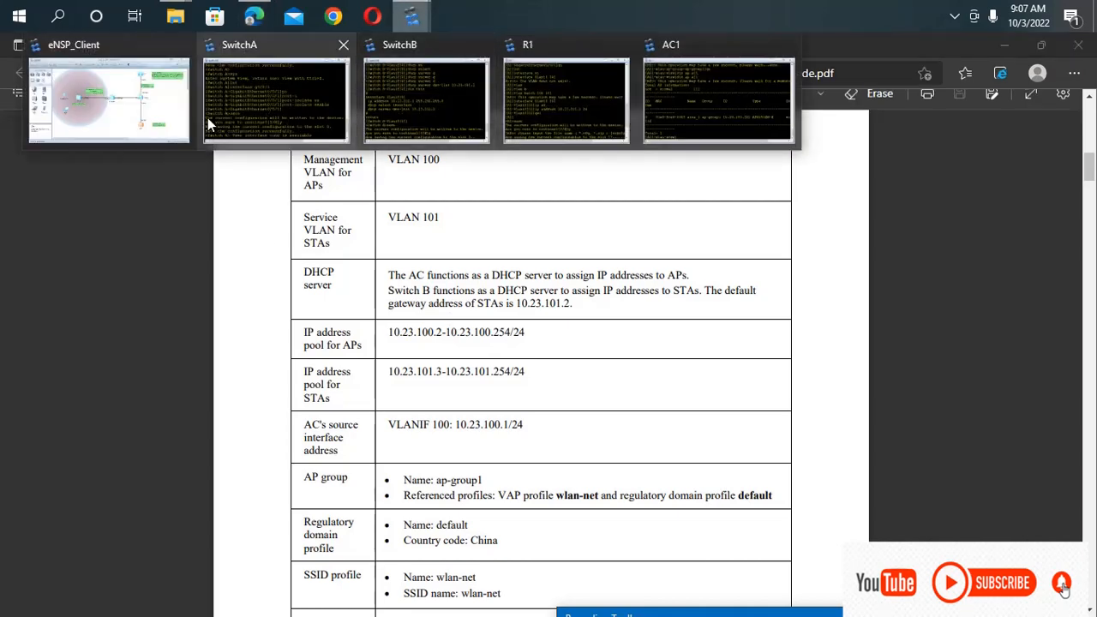
left_click(171, 120)
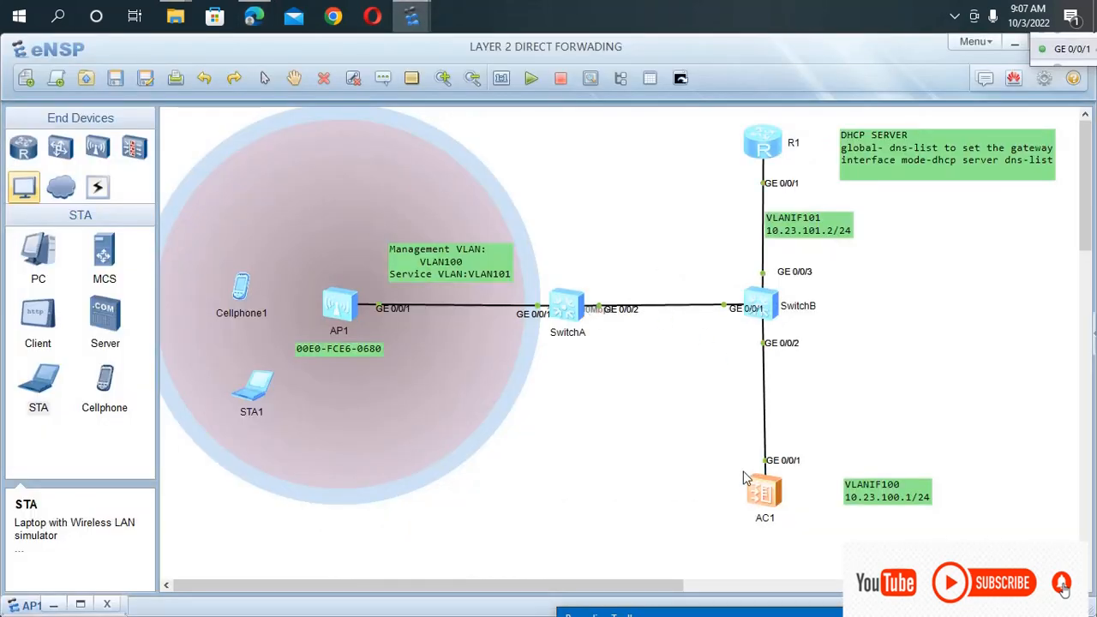
double_click(766, 494)
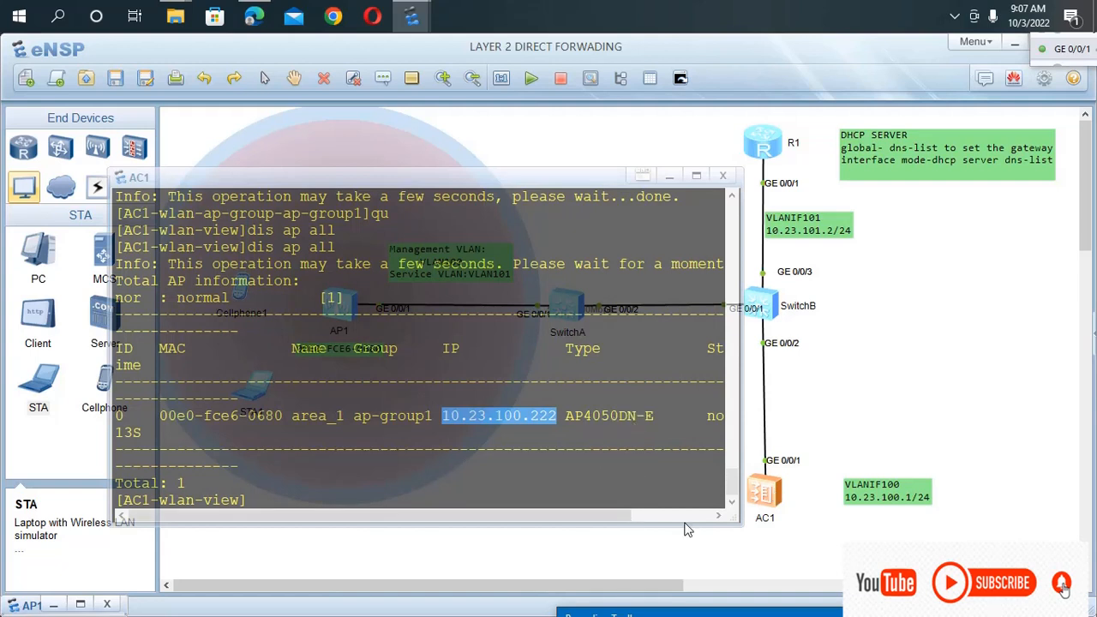
left_click_drag(575, 513, 687, 514)
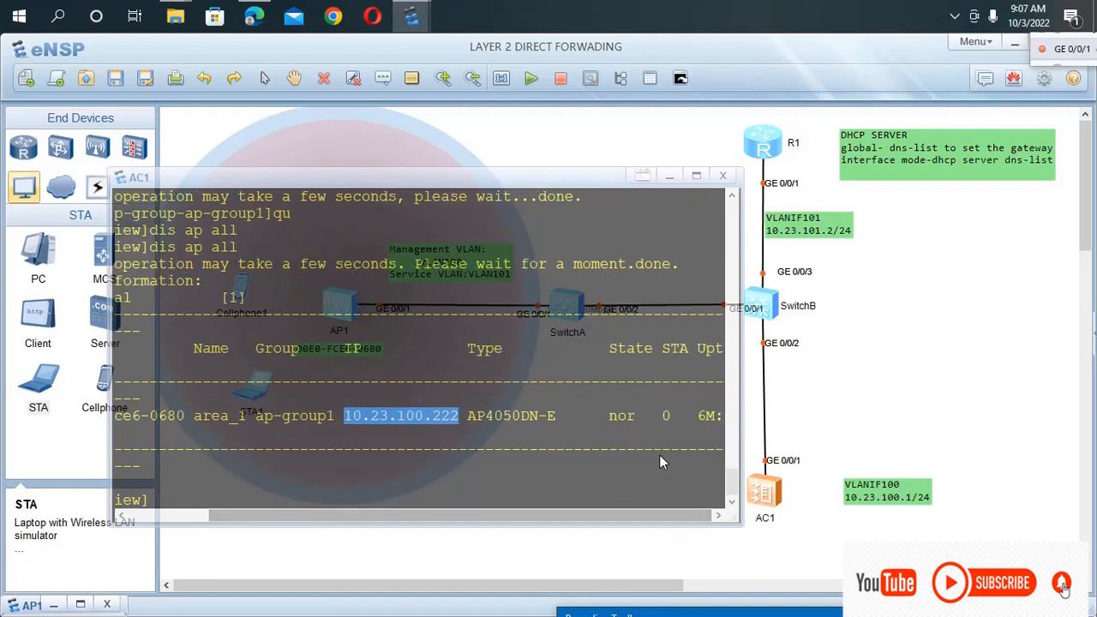
left_click_drag(647, 418, 613, 416)
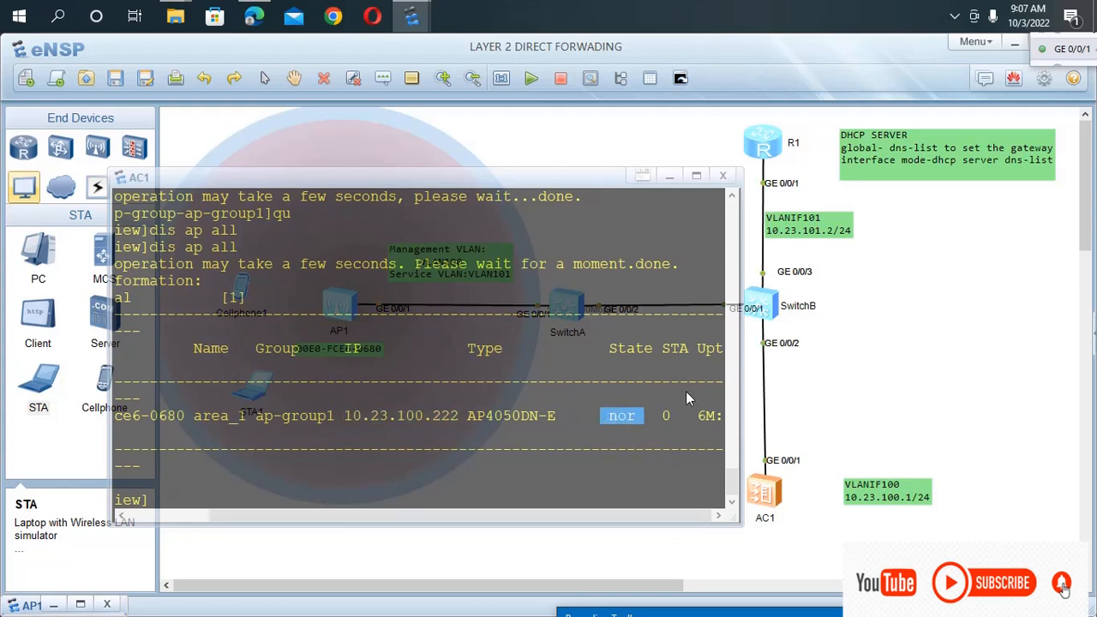
left_click(716, 420)
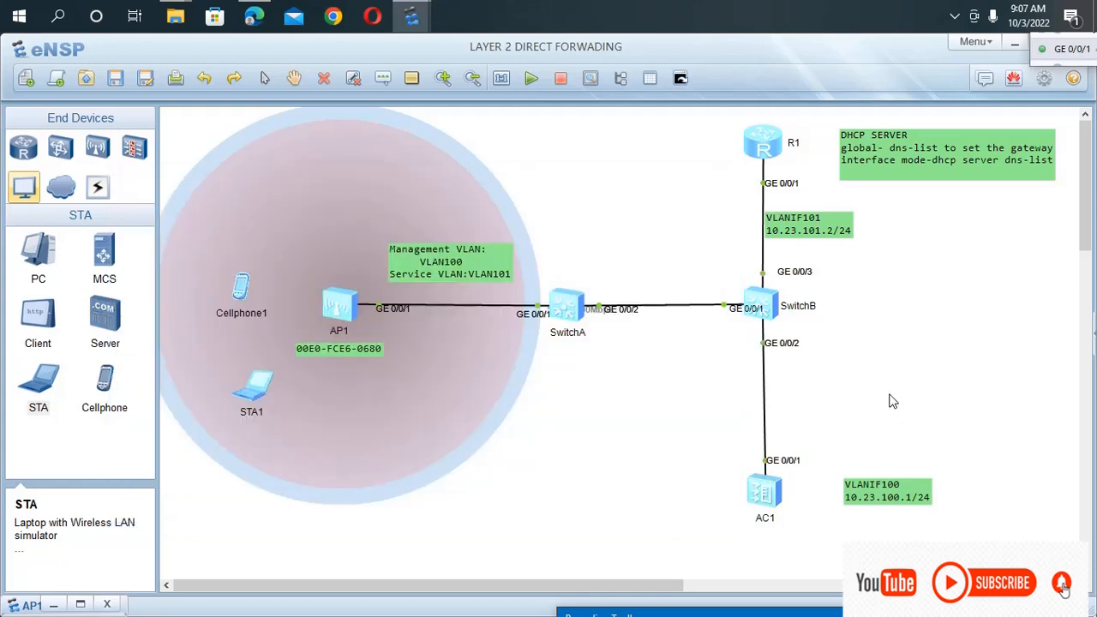
left_click(888, 400)
Open STA1 and connect it to the HOTSPOT SSID on channel 1 by entering the Wi-Fi password.
double_click(254, 395)
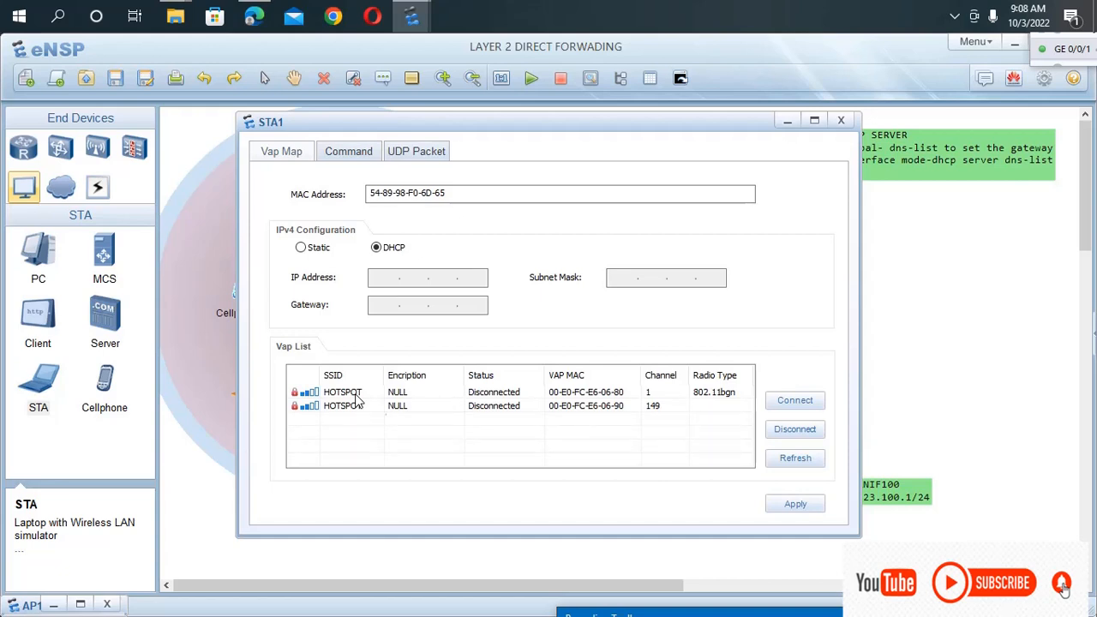
double_click(502, 391)
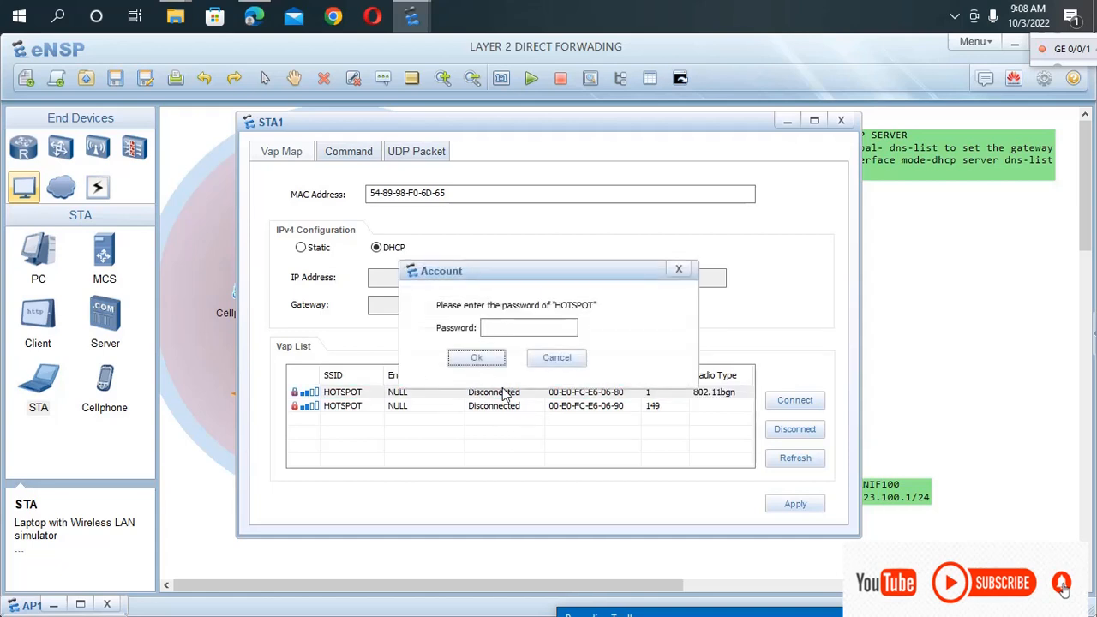
left_click(510, 327)
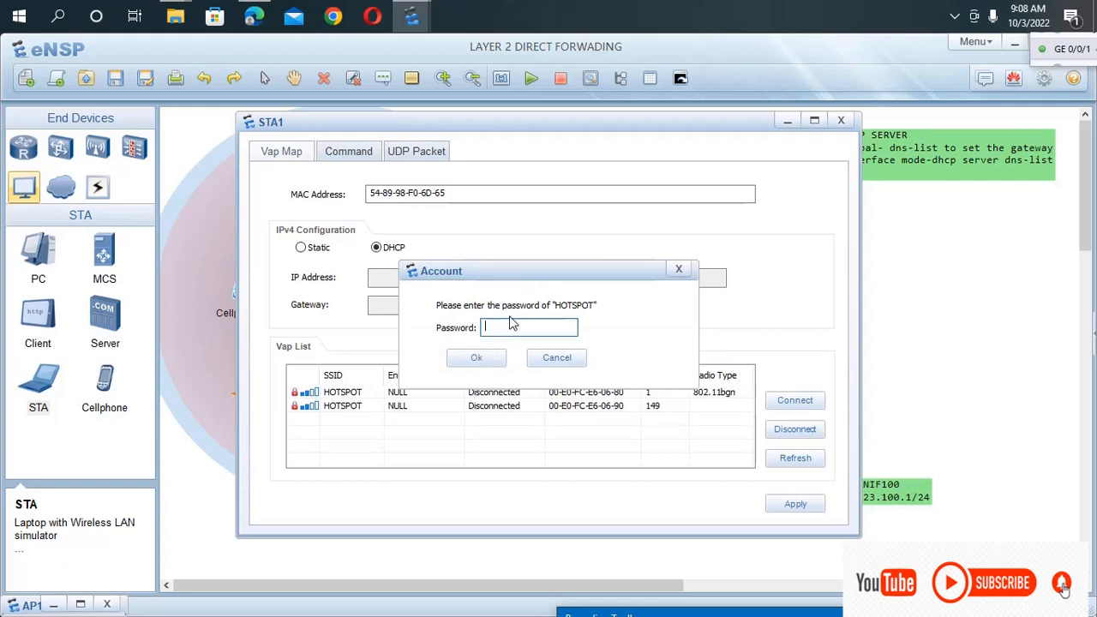
type("1234567")
key("Return")
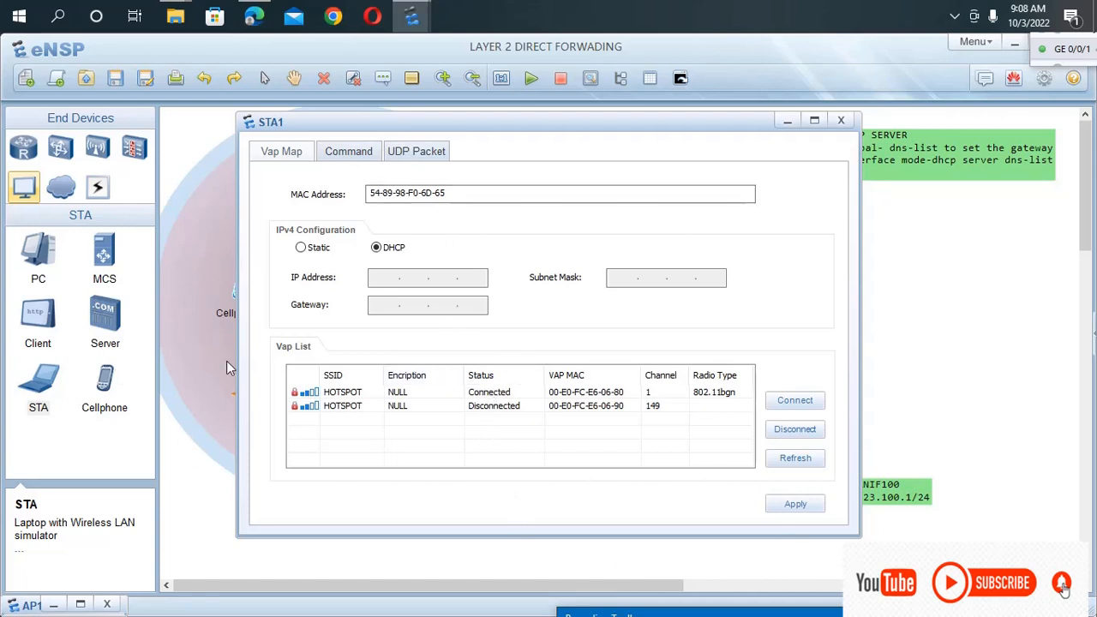
Check STA1's assigned IP settings with the ipconfig command.
left_click(350, 154)
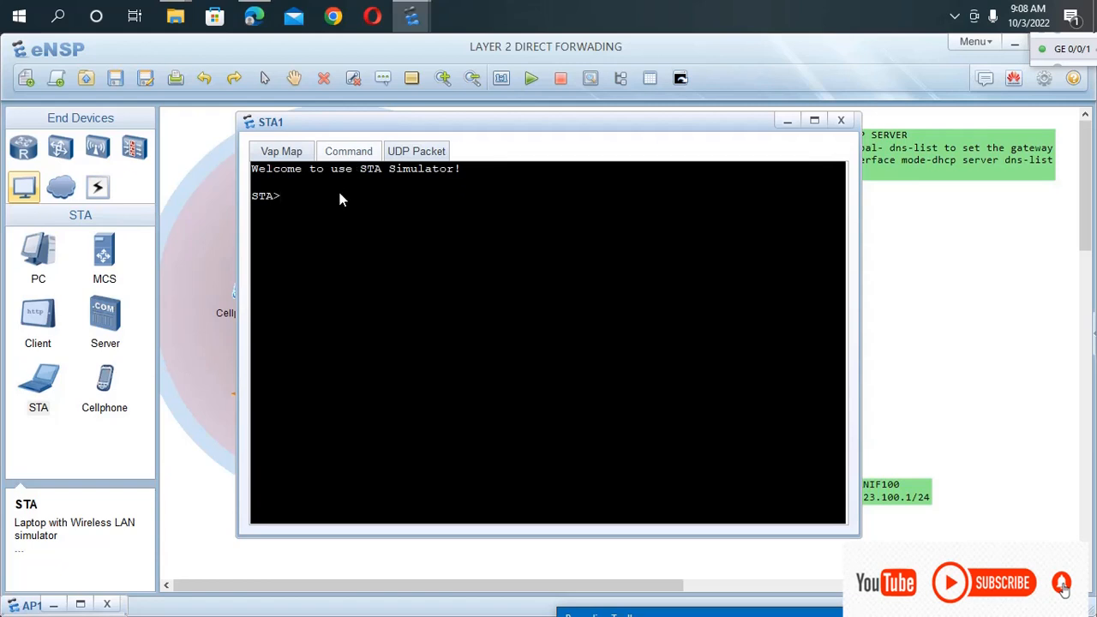
type("ipconfig")
key("Return")
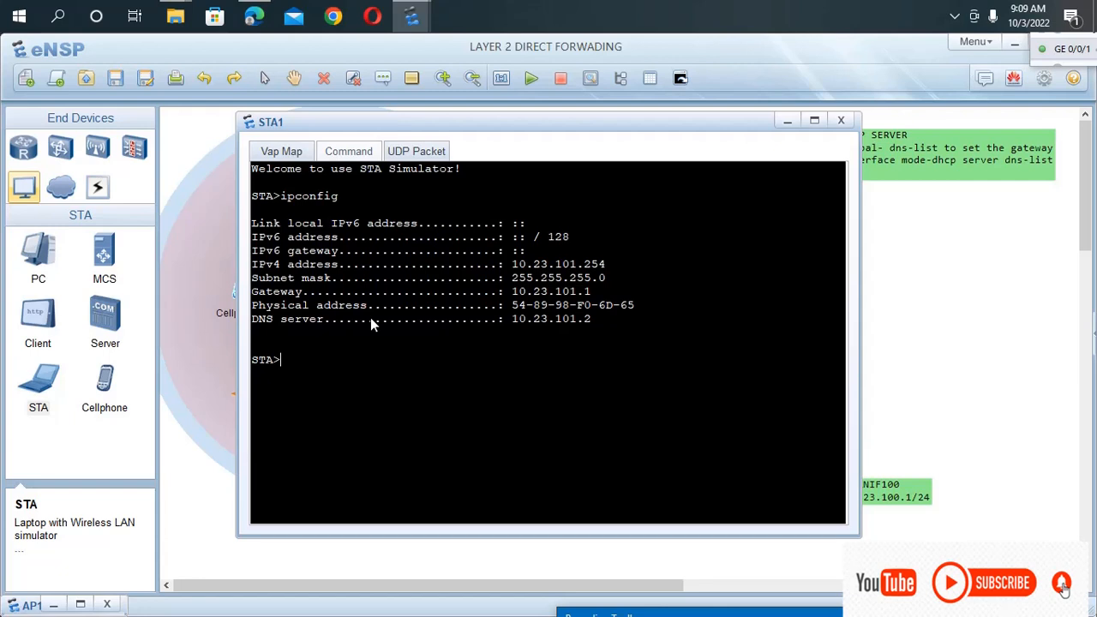
Query the available ipconfig options on STA1 with ipconfig ?
key("Up")
type("?")
key("Return")
Run ipconfig /release on STA1 and return to the topology.
type("ip")
type("con")
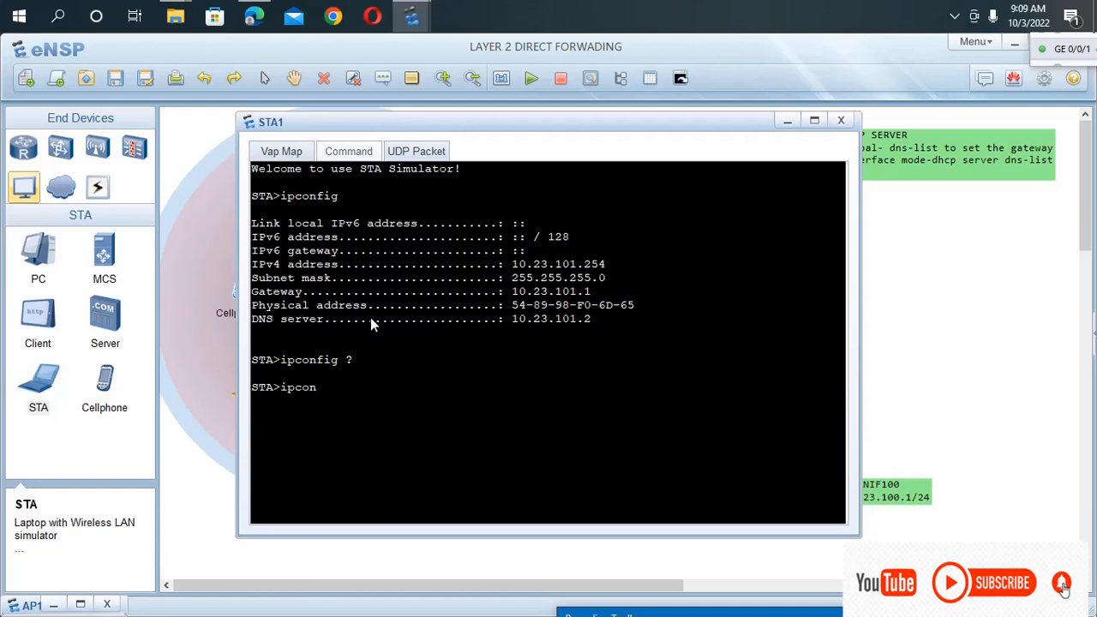
type("fig /release")
key("Return")
left_click(213, 369)
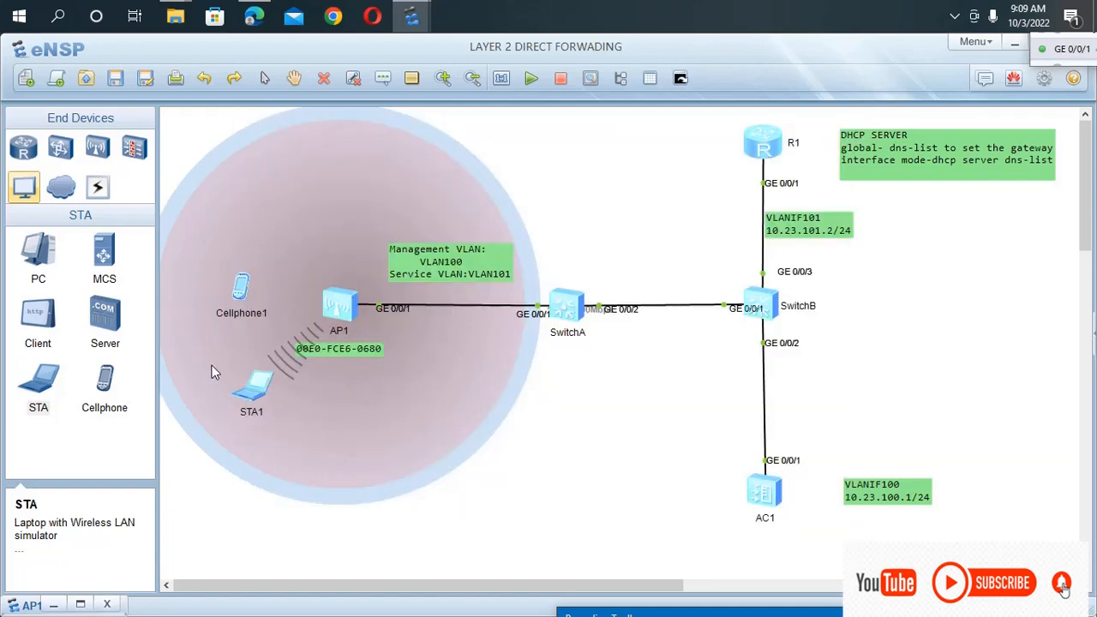
Open Cellphone1 and try to connect it to the HOTSPOT SSID on channel 149 by entering the Wi-Fi password.
double_click(236, 295)
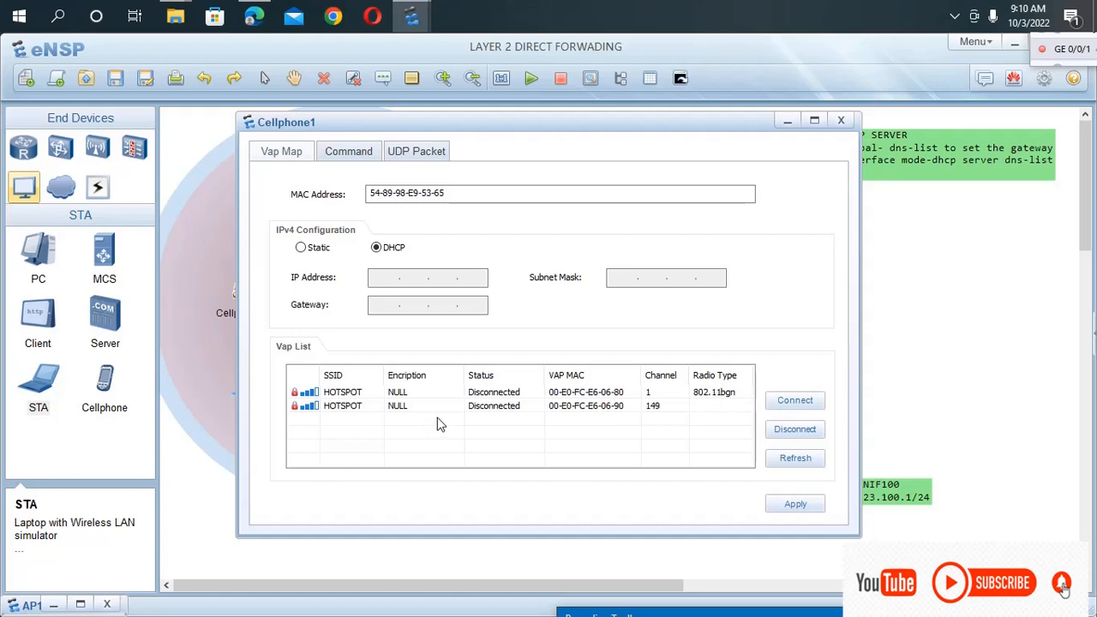
double_click(490, 408)
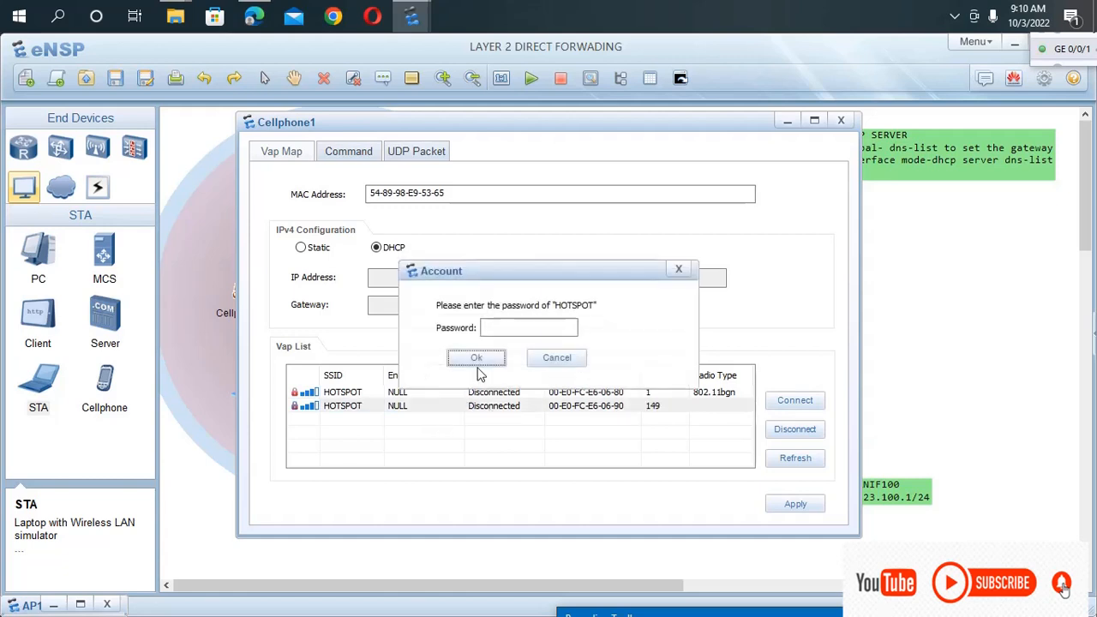
left_click(494, 331)
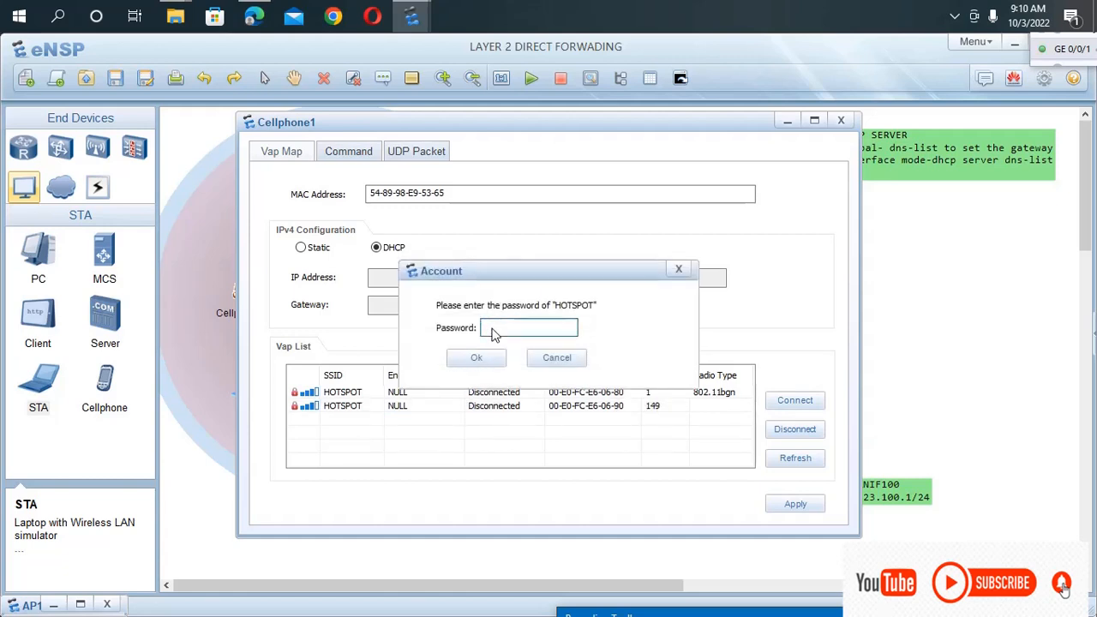
type("123456789")
key("Return")
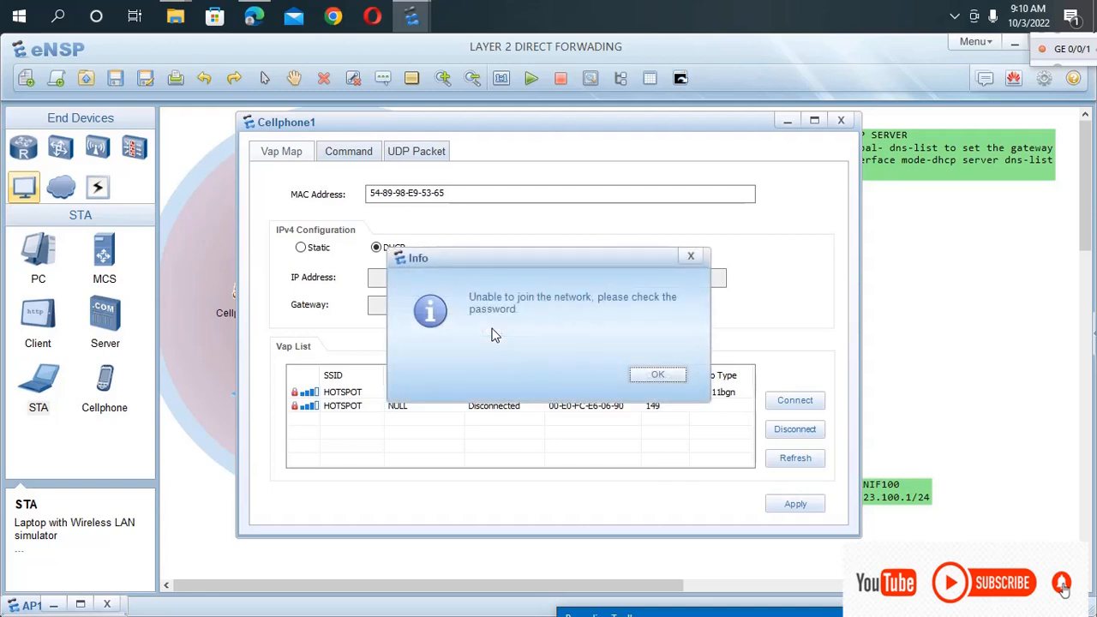
left_click(660, 373)
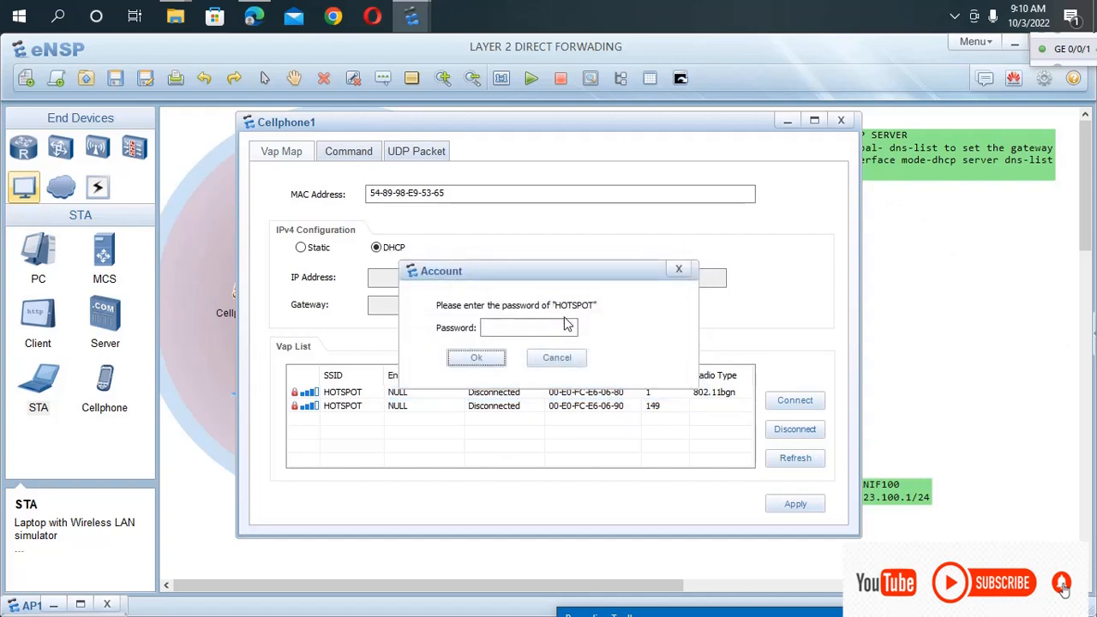
Try again to join HOTSPOT from Cellphone1 by re-entering the Wi-Fi password.
left_click(543, 332)
type("123")
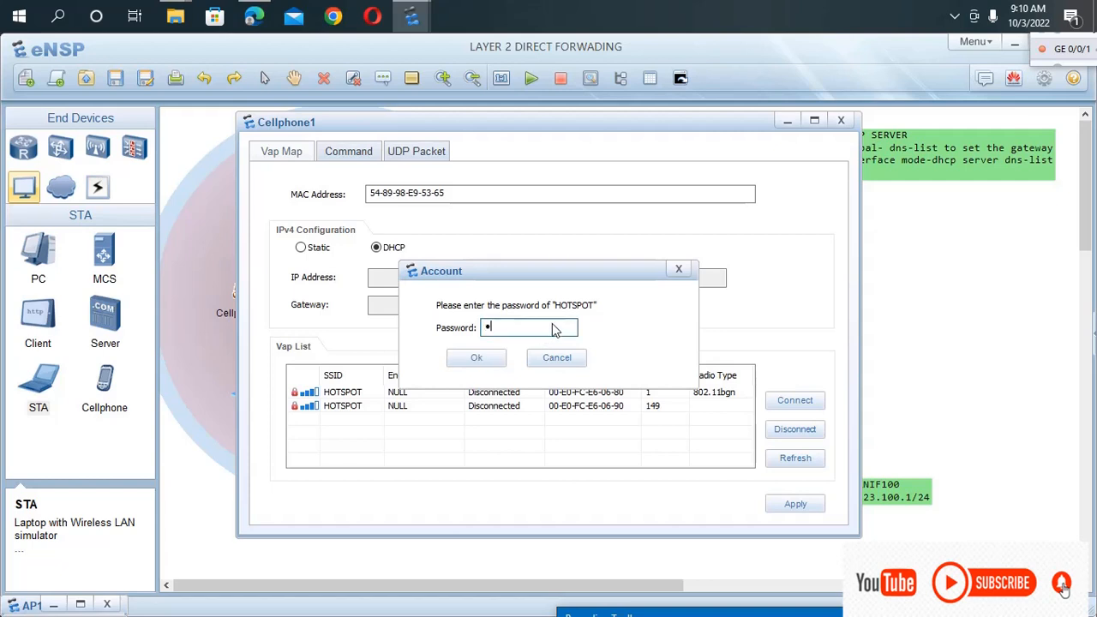
type("456789")
left_click(493, 359)
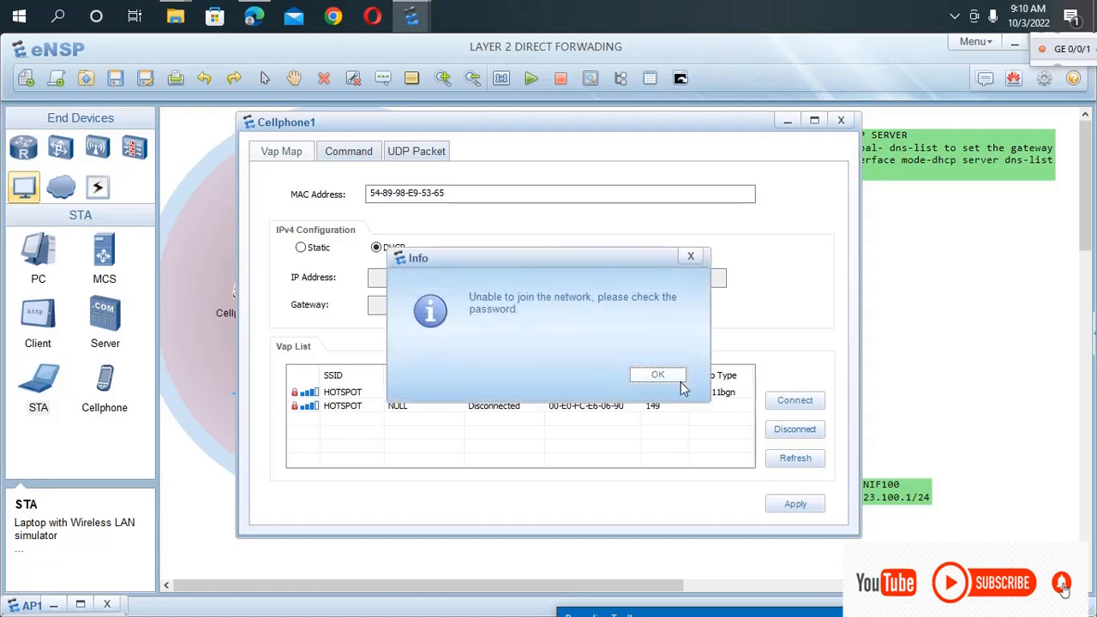
left_click(681, 382)
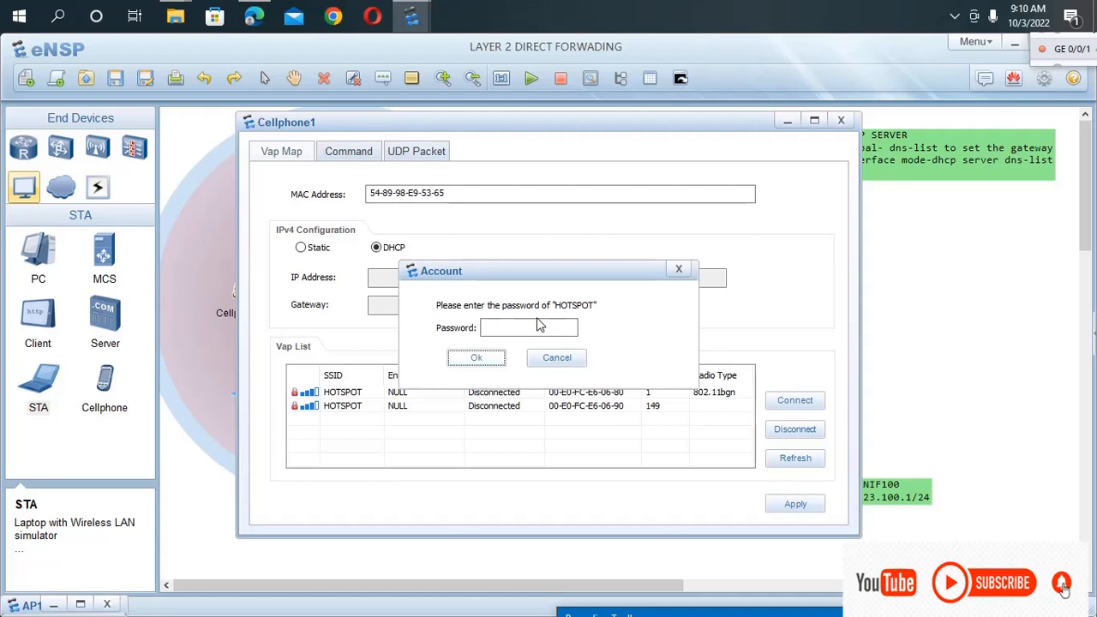
Enter the corrected HOTSPOT Wi-Fi password and connect Cellphone1 on channel 149.
left_click(568, 332)
type("12")
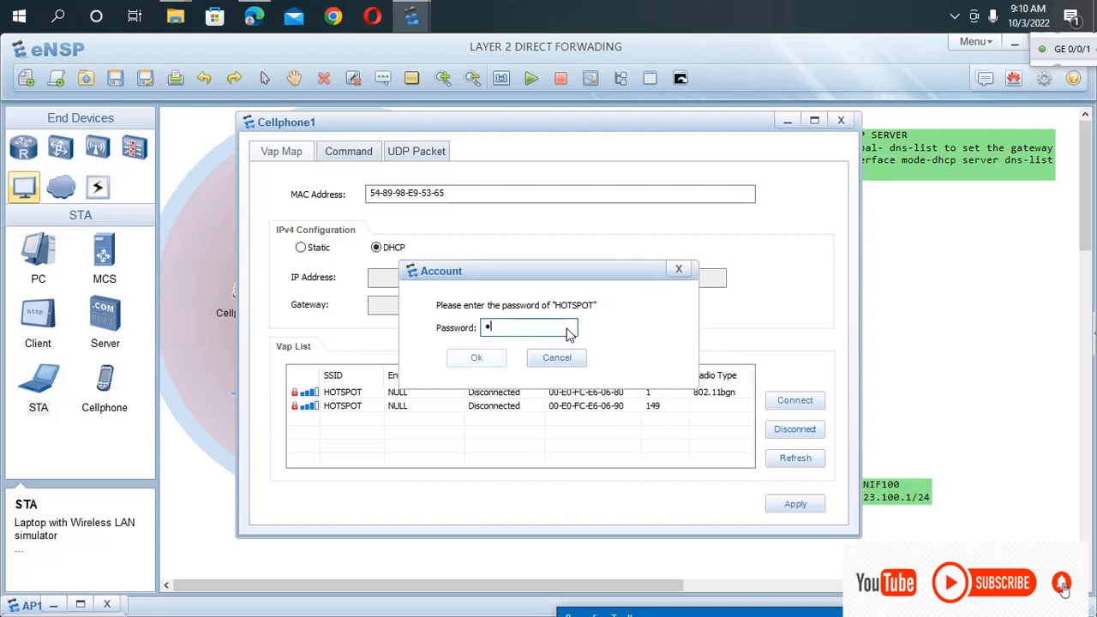
type("345678")
left_click(504, 361)
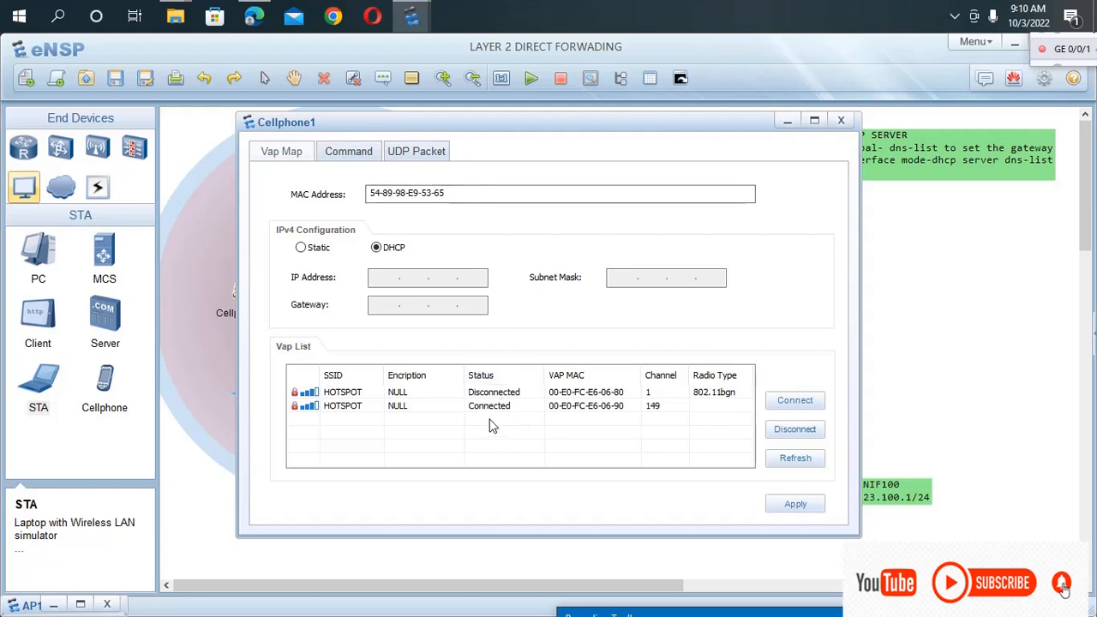
Check Cellphone1's assigned IP settings with the ipconfig command.
left_click(345, 153)
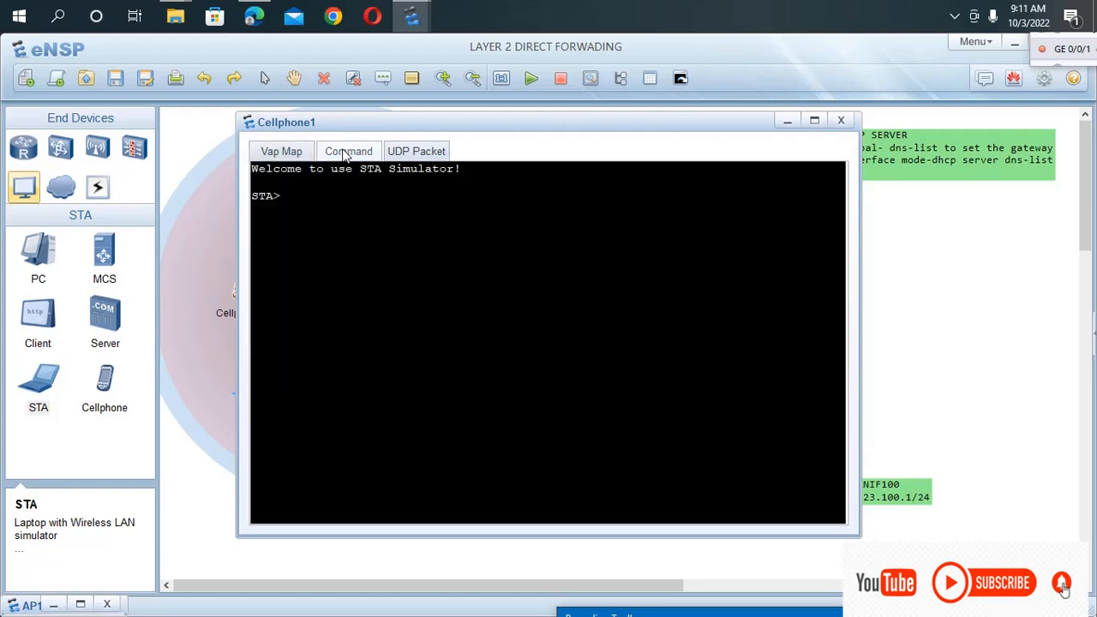
type("ipconfig")
key("Return")
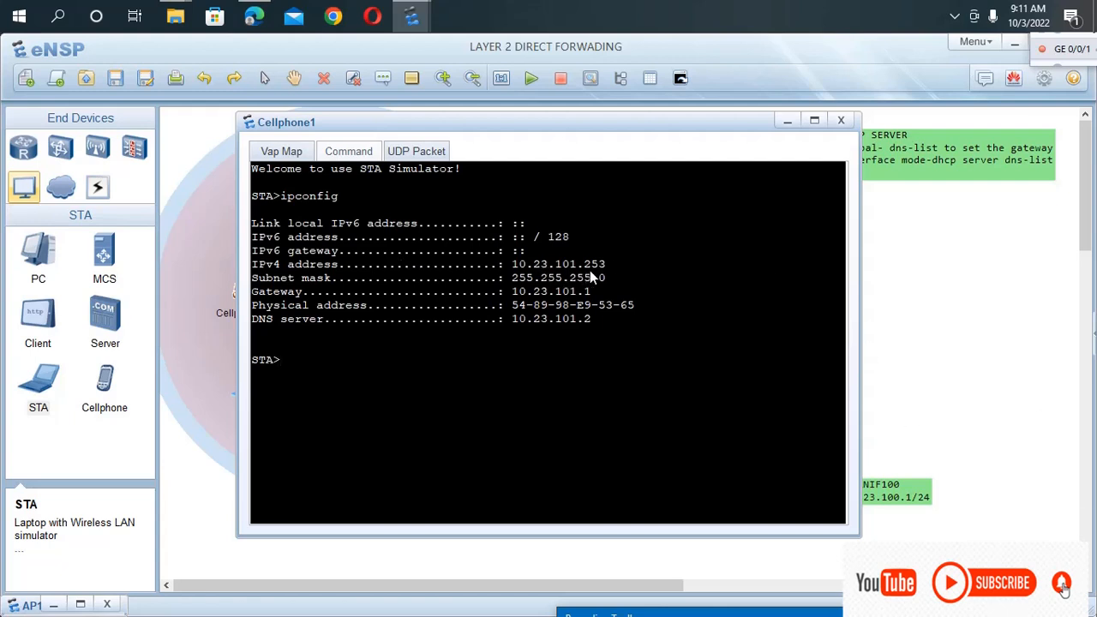
Examine the IPv4 address, DNS server and gateway in Cellphone1's ipconfig output, then return to the topology.
left_click_drag(610, 260, 497, 265)
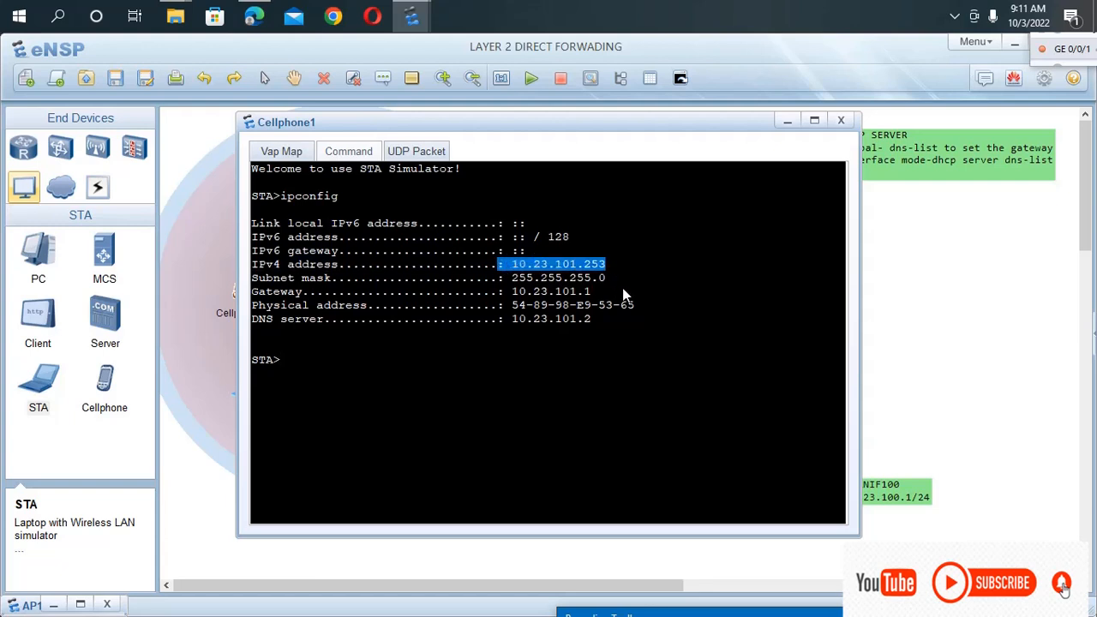
left_click(592, 320)
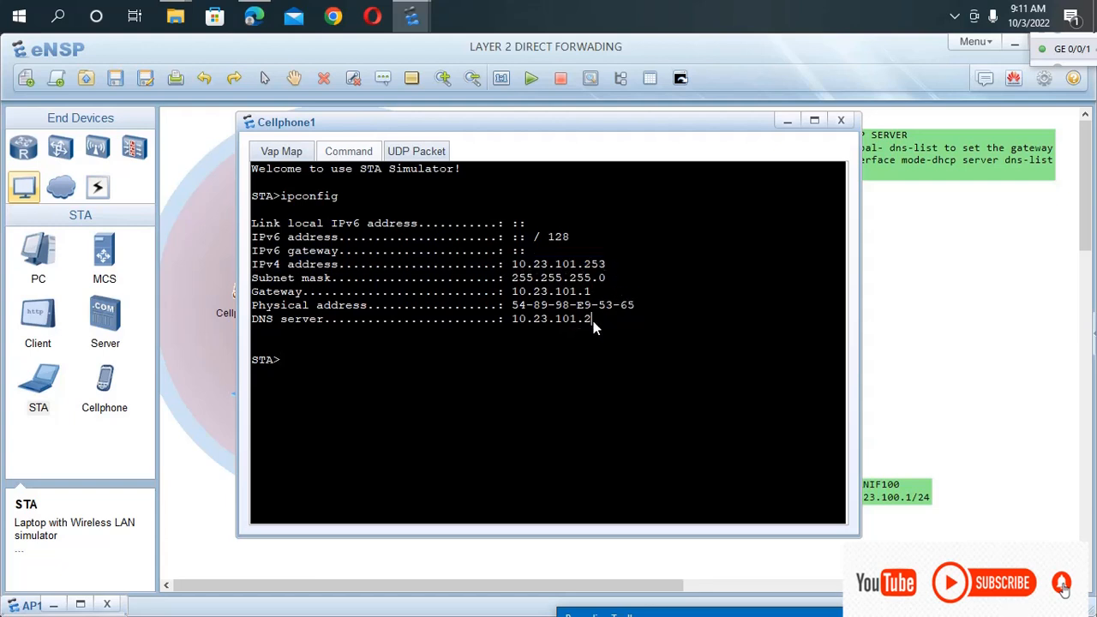
left_click_drag(590, 321, 511, 320)
left_click(591, 292)
left_click_drag(590, 291, 511, 292)
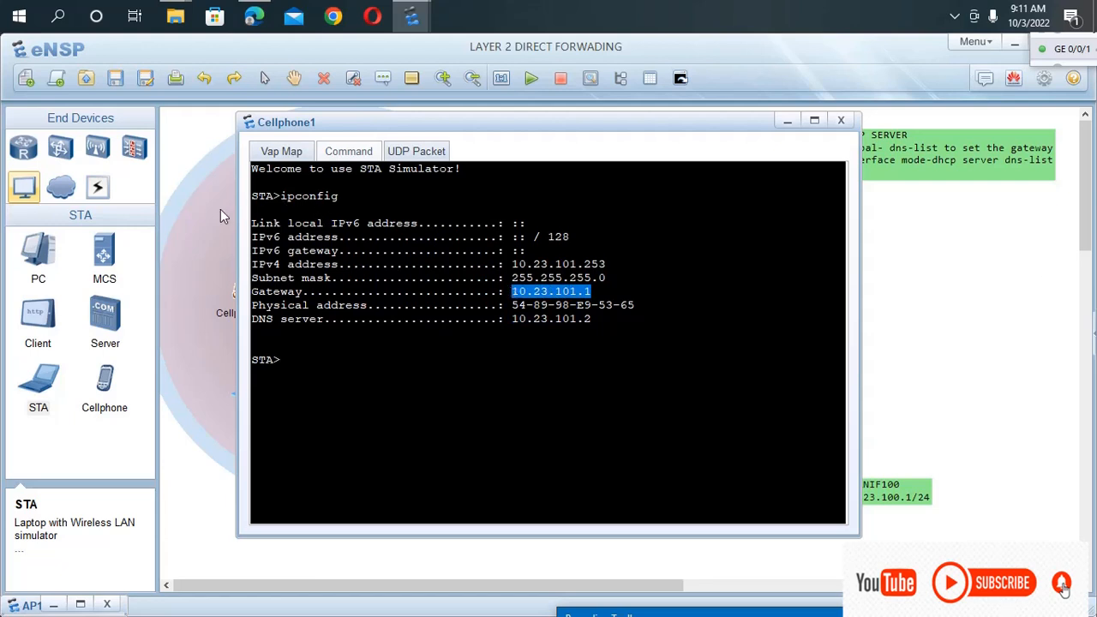
left_click(221, 210)
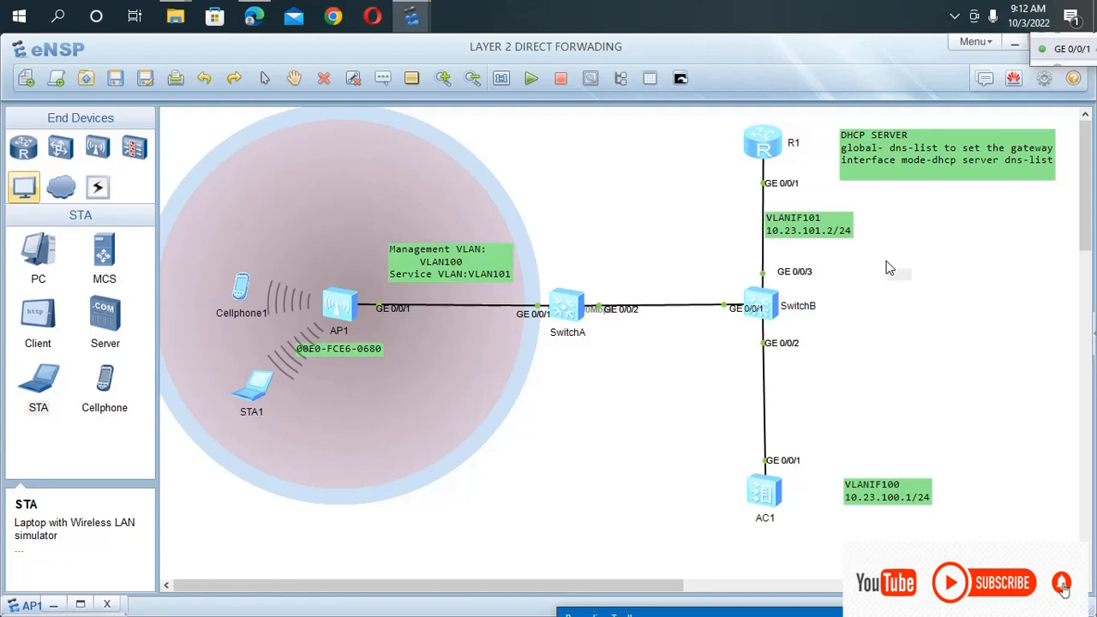
Start a text note on the topology beside SwitchB with the heading "forwarding modes".
type("Tor")
type("wa")
type("rding ")
type("mode")
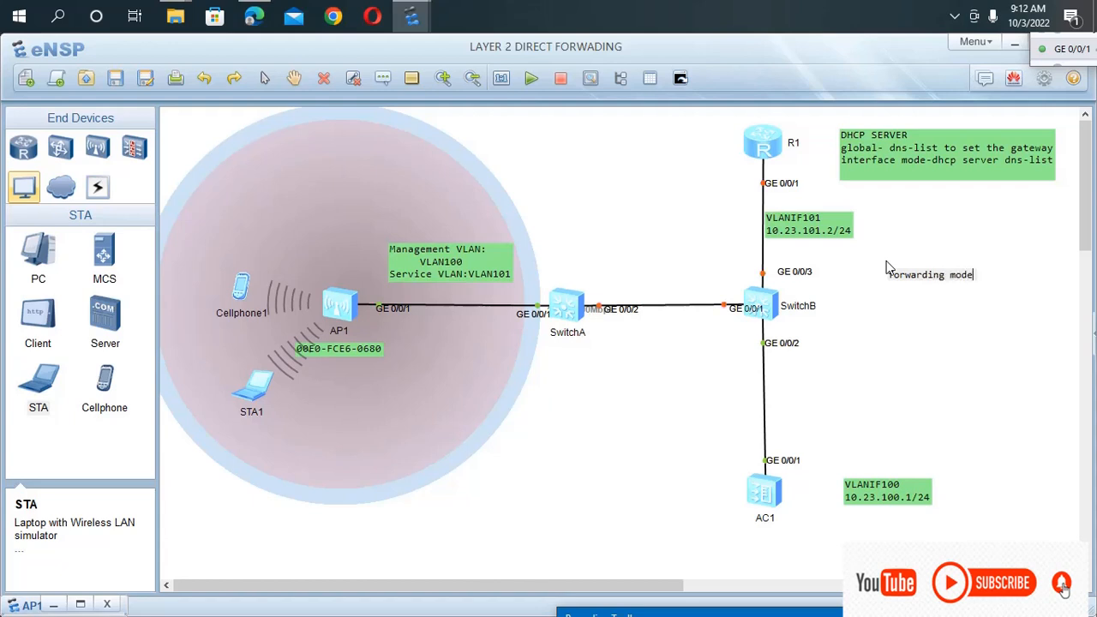
type("s")
key("Return")
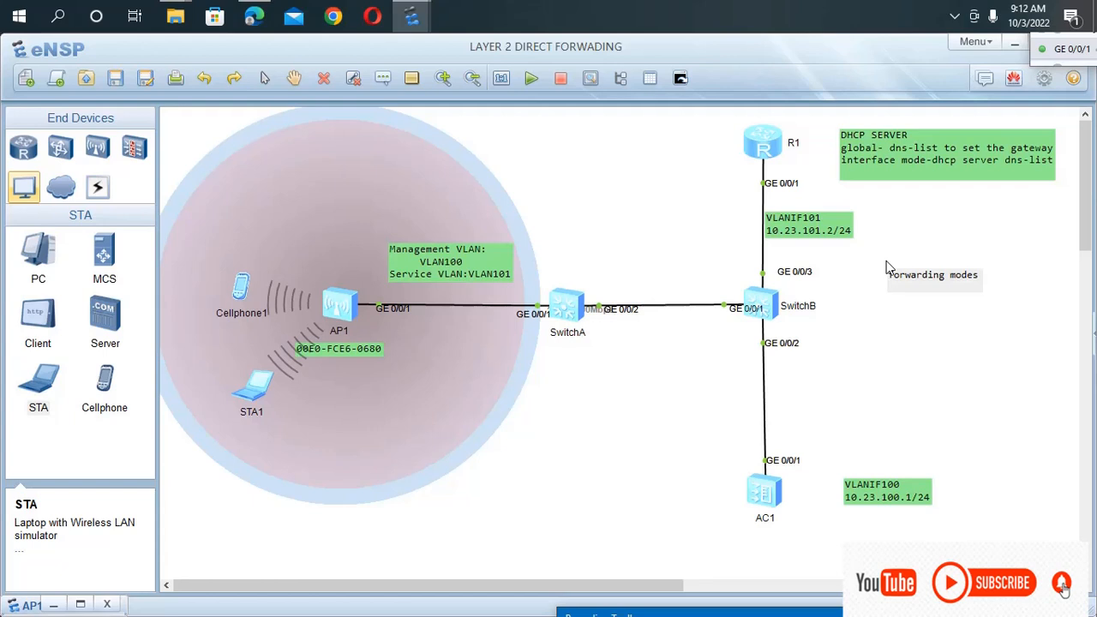
Add "1. direct forwarding" as the first list item under the note's heading.
type("1. direct forwarding")
key("Return")
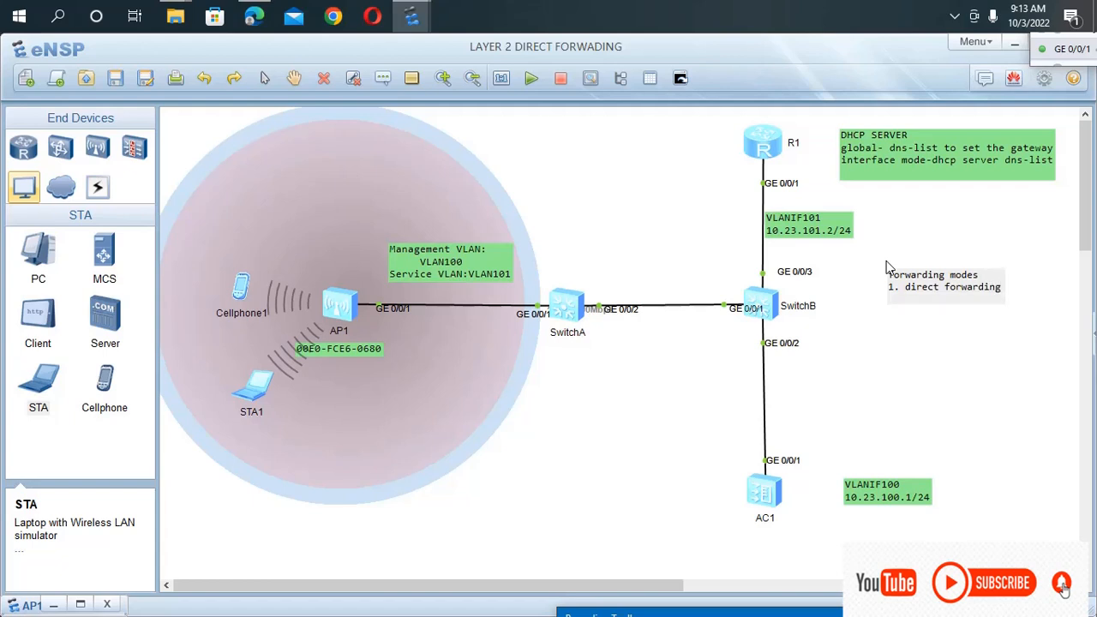
Add "2. tunnel forwarding" as the second list item and finish the forwarding modes note.
type("2. tunnel forwarding")
left_click(909, 413)
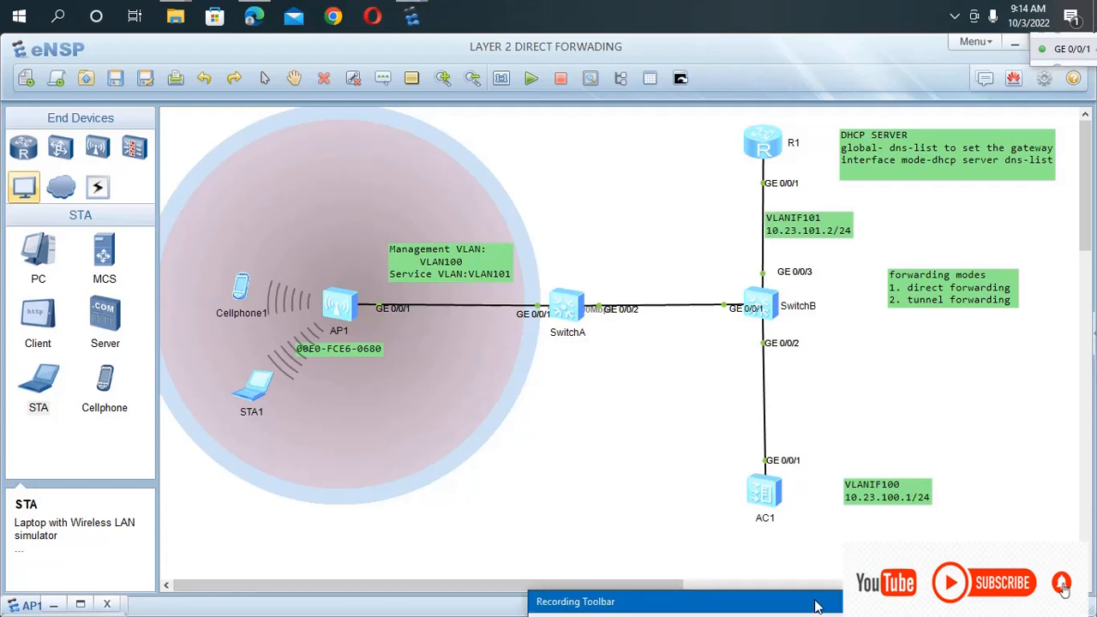
mouse_move(825, 608)
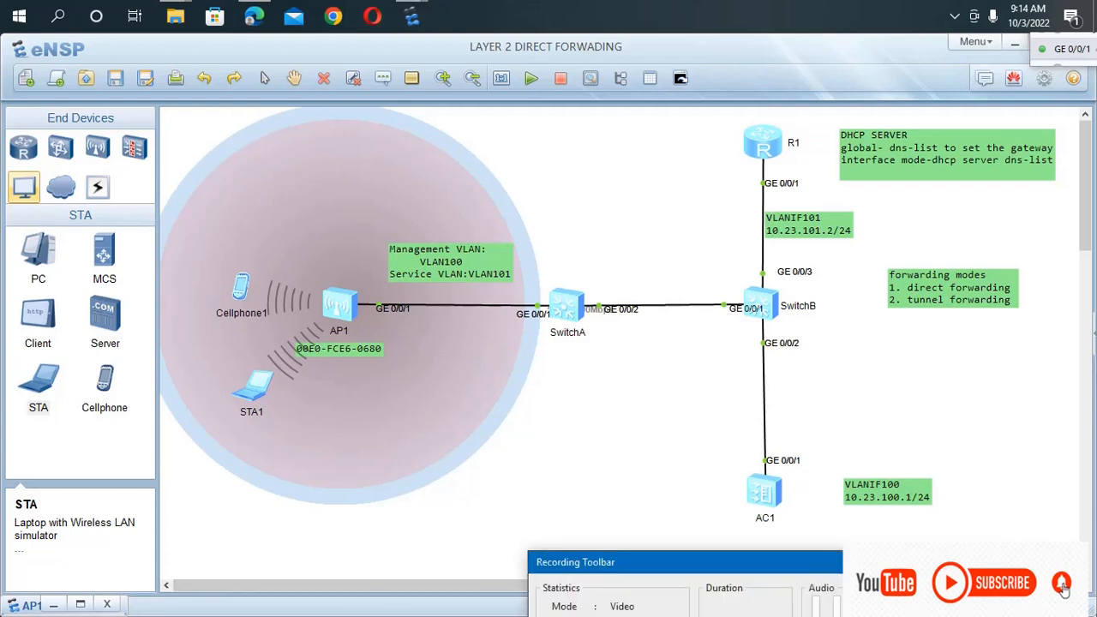